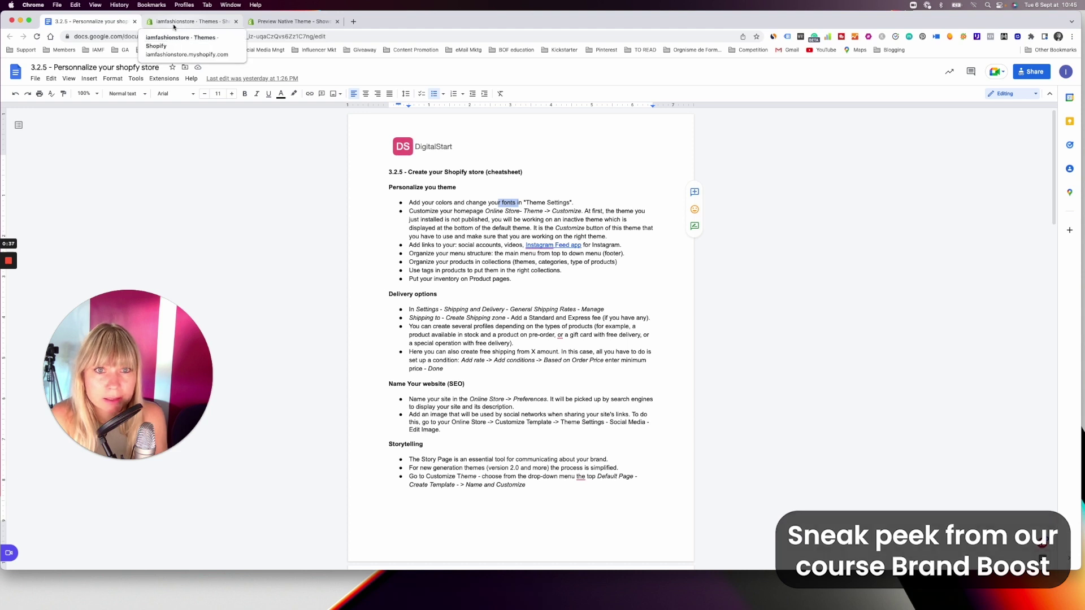
Step: Switch to the iamfashionstore Themes page in the Shopify admin and shrink the browser window so the desktop shows around it
{"action": "left_click", "coordinate": [203, 23]}
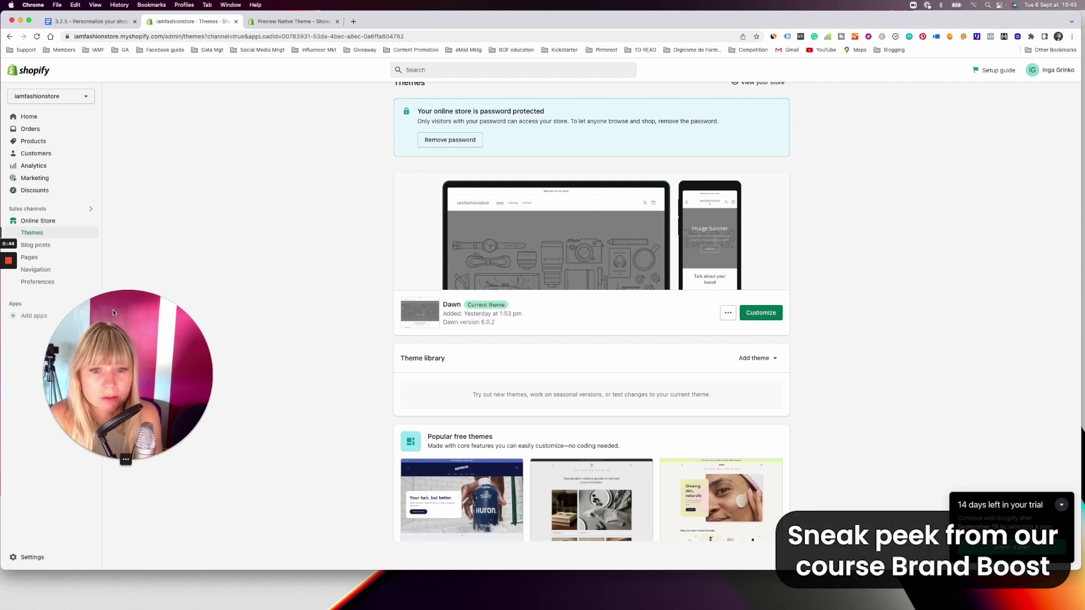
{"action": "left_click_drag", "start_coordinate": [147, 314], "coordinate": [143, 334]}
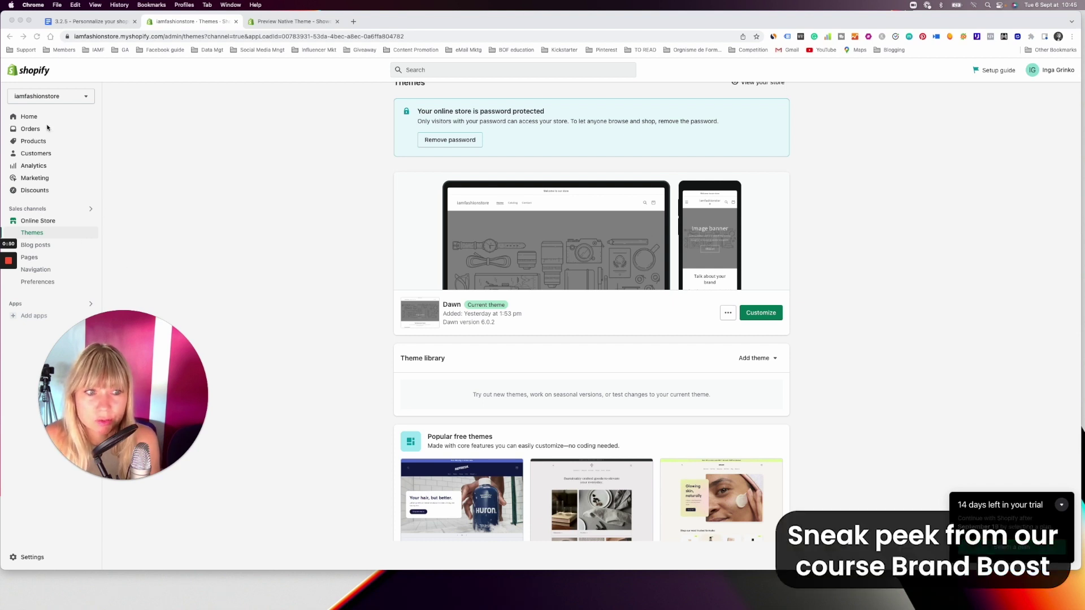
{"action": "scroll", "coordinate": [431, 235], "scroll_direction": "up", "scroll_amount": 2}
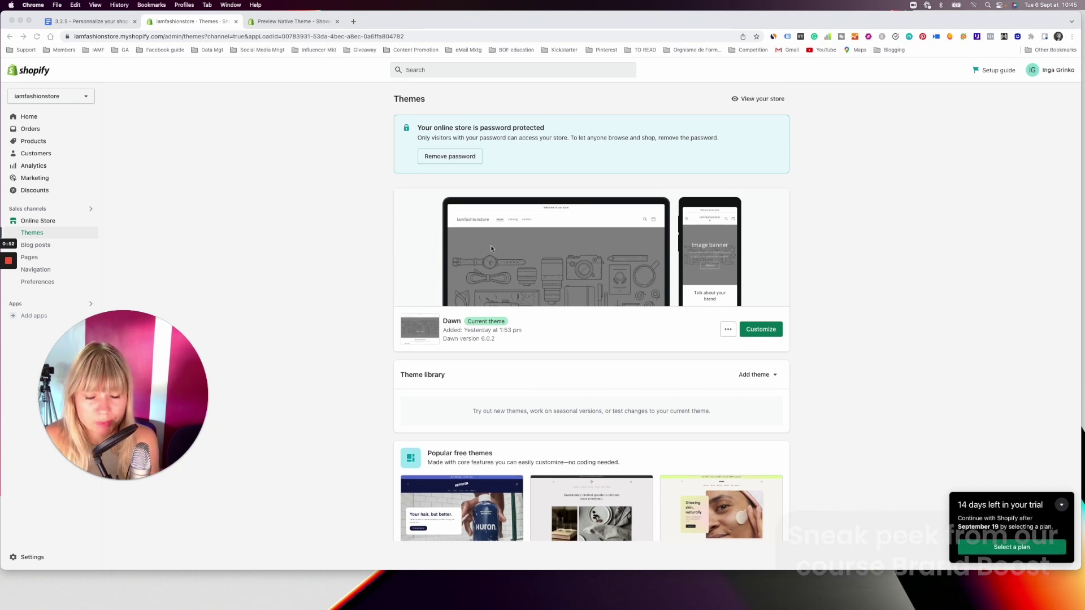
{"action": "left_click", "coordinate": [612, 230]}
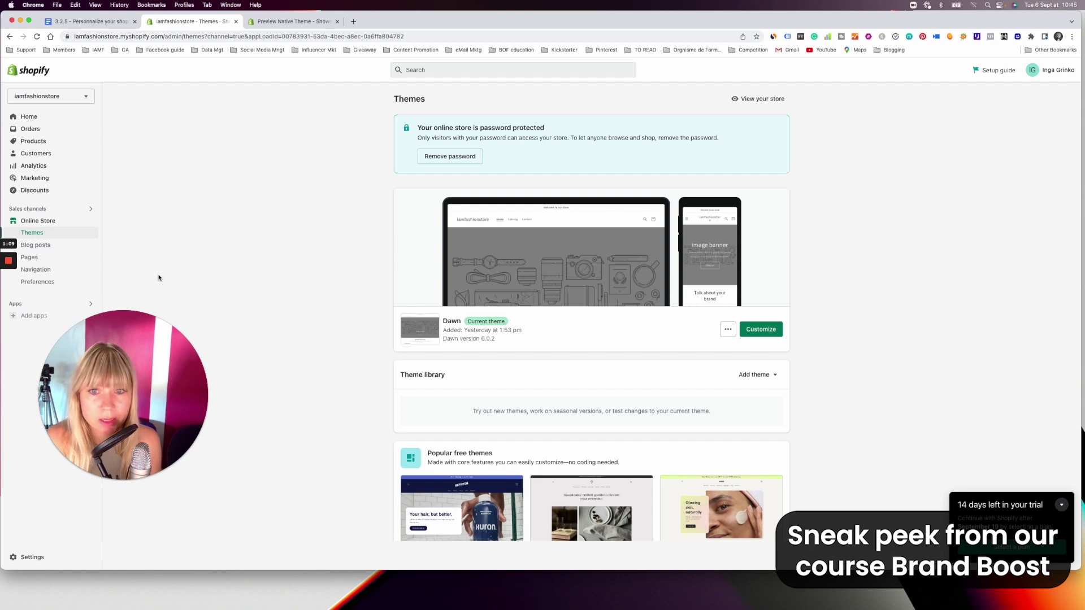
{"action": "mouse_move", "coordinate": [127, 469]}
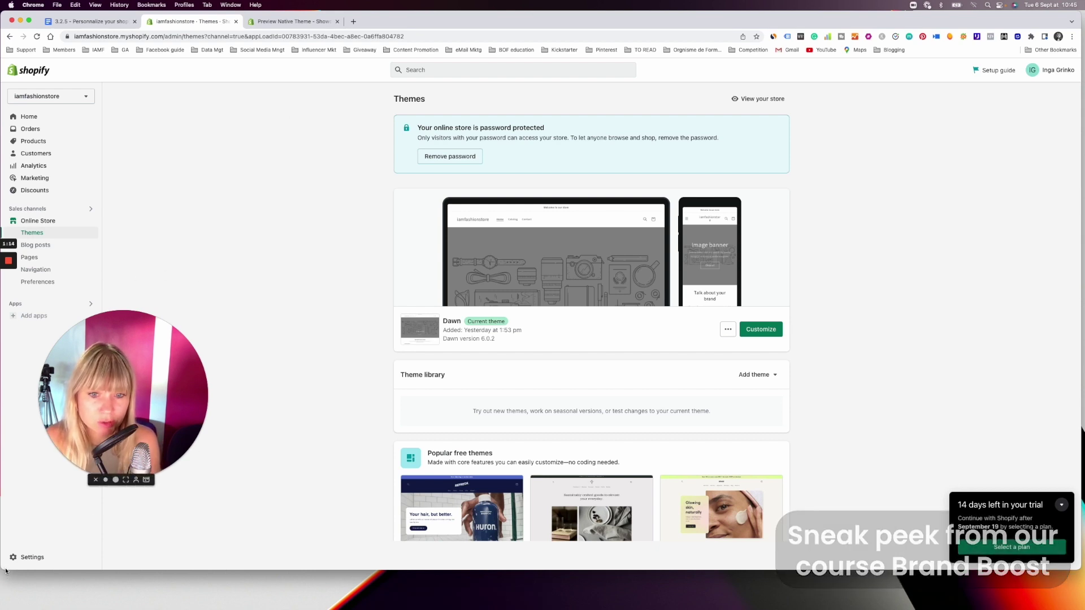
{"action": "mouse_move", "coordinate": [11, 561]}
{"action": "left_mouse_down"}
{"action": "mouse_move", "coordinate": [33, 559]}
{"action": "mouse_move", "coordinate": [31, 569]}
{"action": "left_mouse_up"}
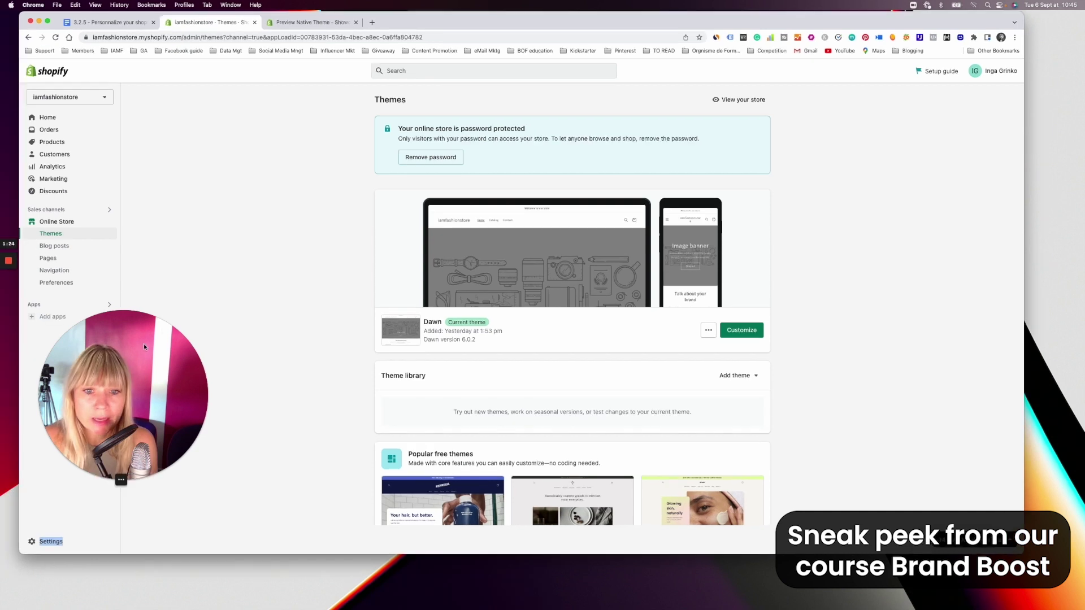
{"action": "left_click_drag", "start_coordinate": [143, 347], "coordinate": [175, 346]}
Step: Open the Shopify Theme Store from the theme library's options for adding a theme, and start a theme search there
{"action": "scroll", "coordinate": [647, 416], "scroll_direction": "down", "scroll_amount": 2}
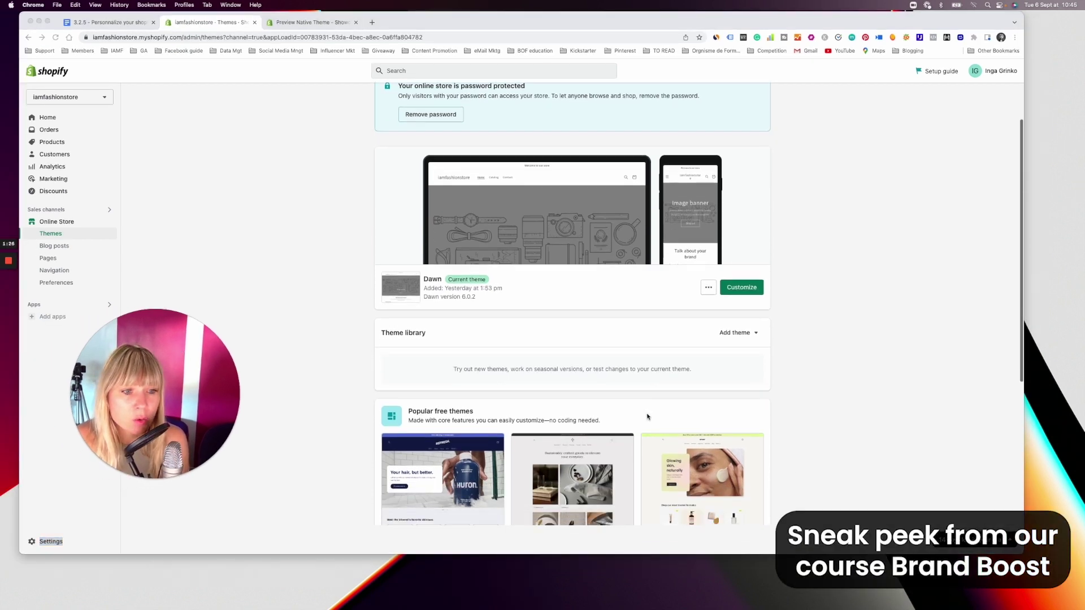
{"action": "scroll", "coordinate": [648, 416], "scroll_direction": "down", "scroll_amount": 2}
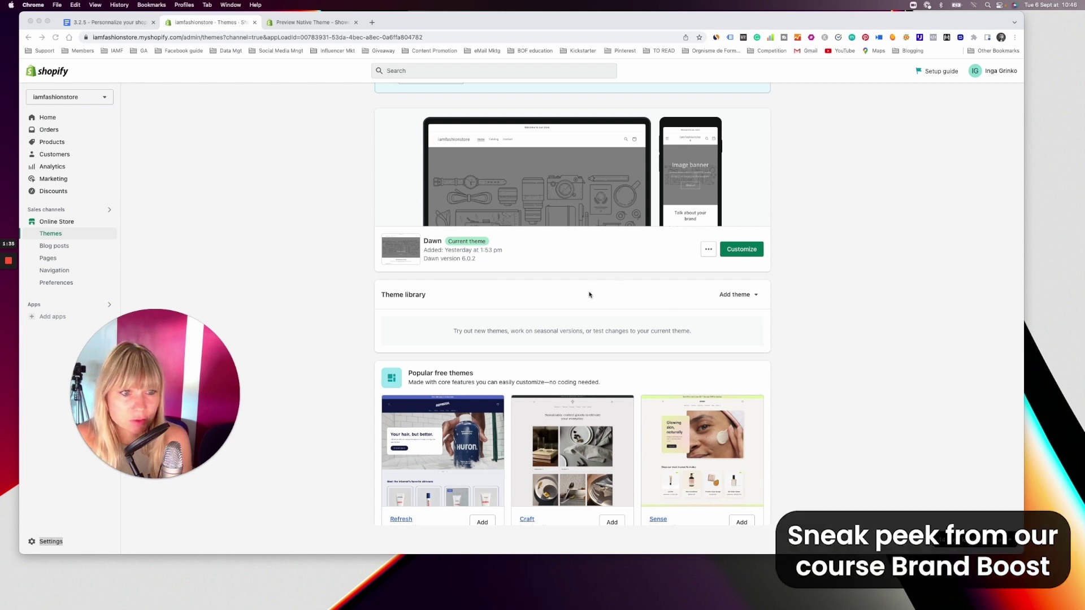
{"action": "scroll", "coordinate": [588, 296], "scroll_direction": "up", "scroll_amount": 1}
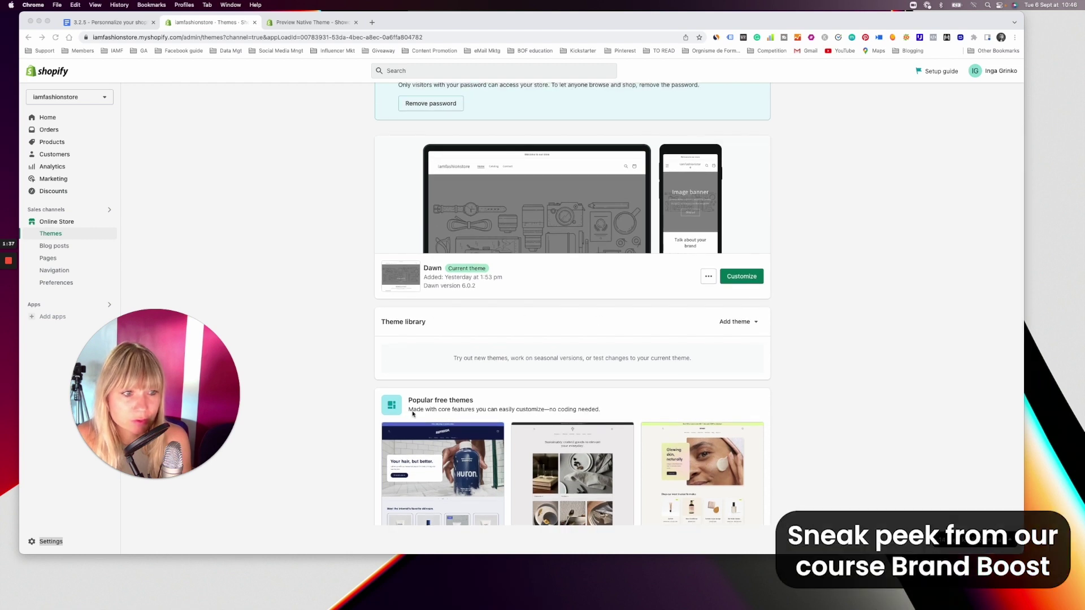
{"action": "left_click", "coordinate": [738, 324]}
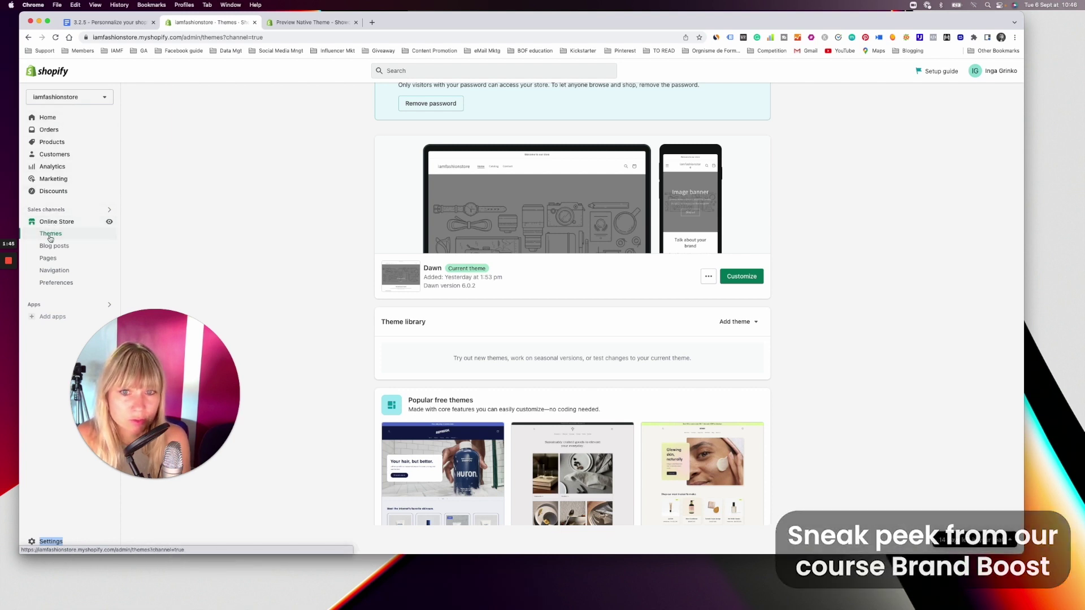
{"action": "left_click", "coordinate": [736, 323]}
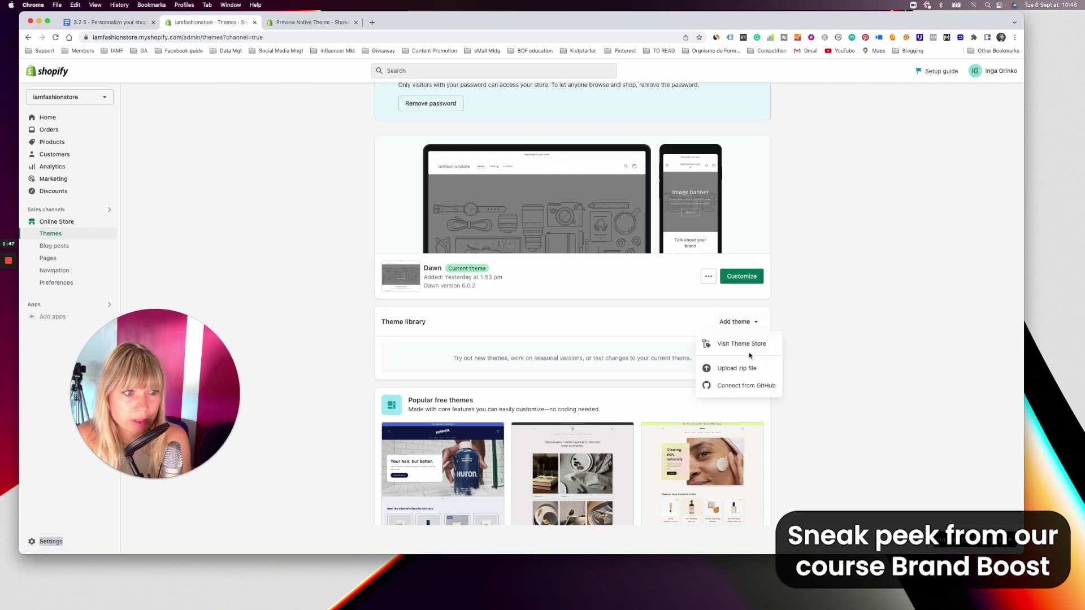
{"action": "left_click", "coordinate": [739, 349]}
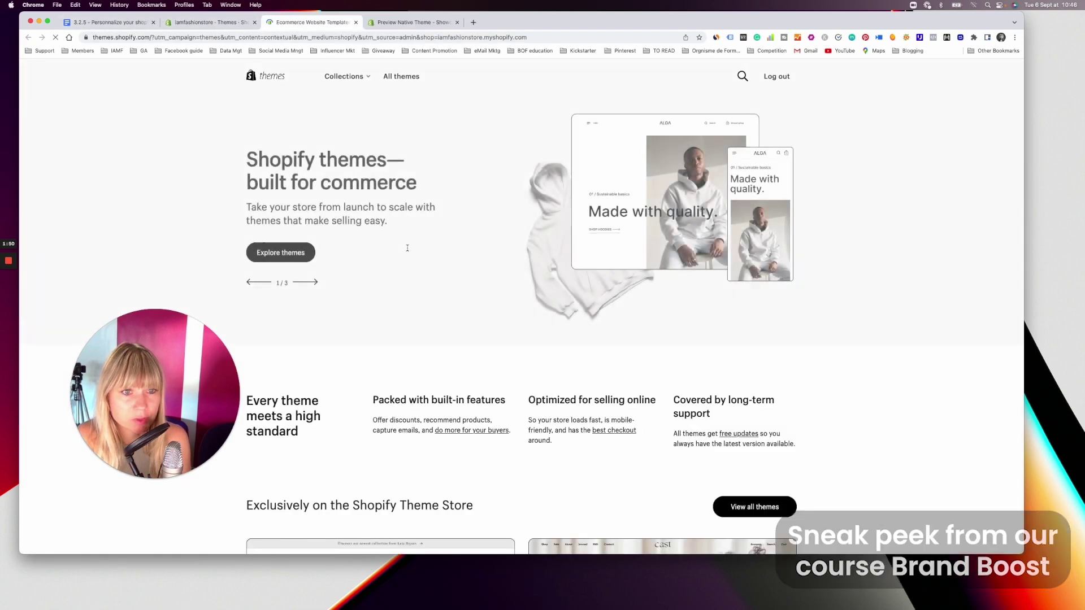
{"action": "left_click", "coordinate": [740, 78]}
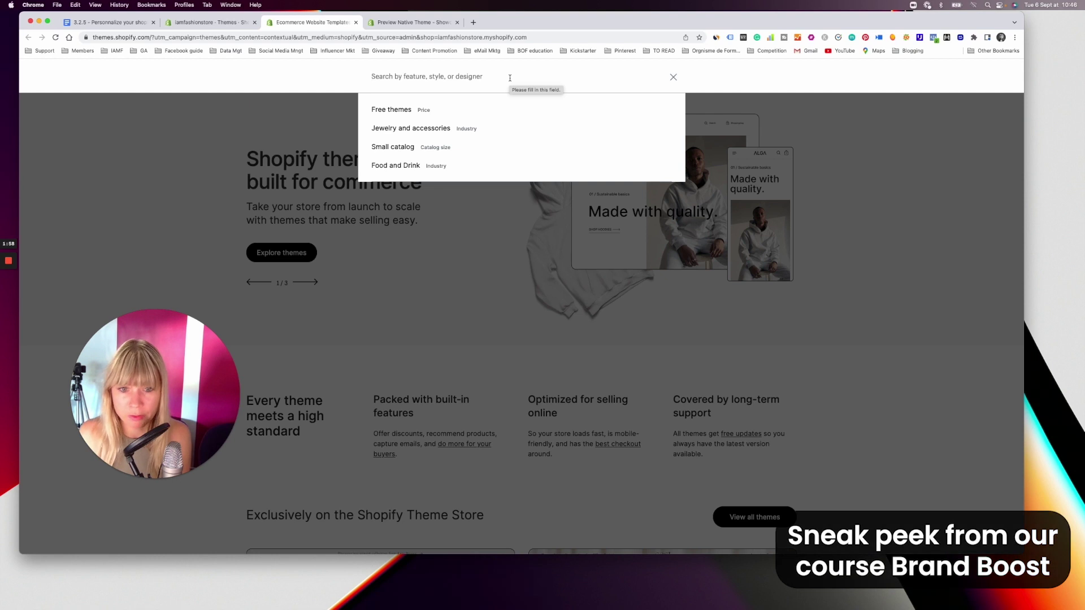
{"action": "type", "text": "sho"}
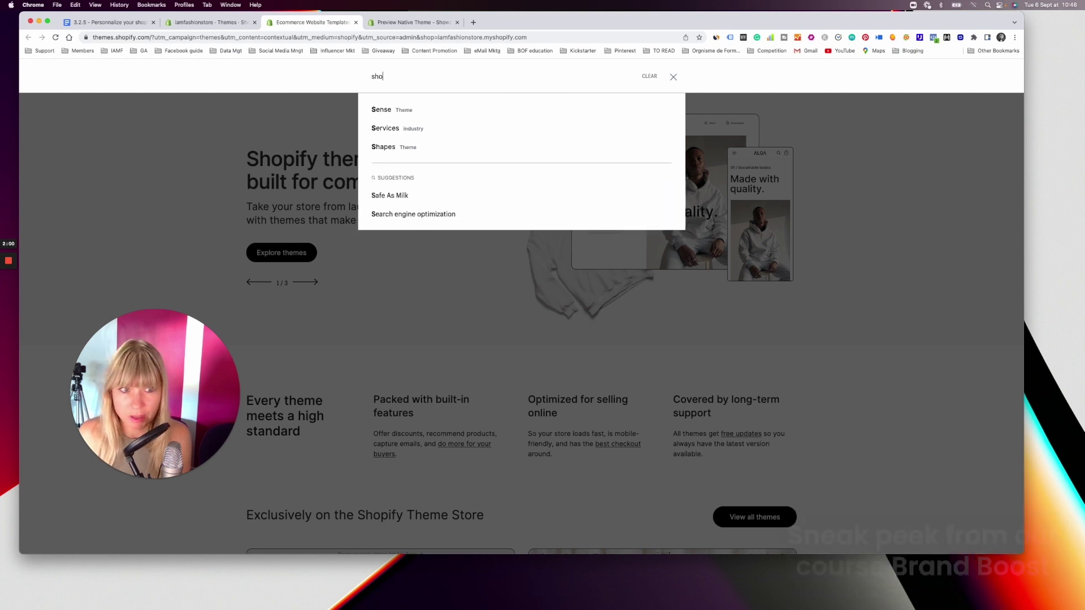
{"action": "key", "text": "Down"}
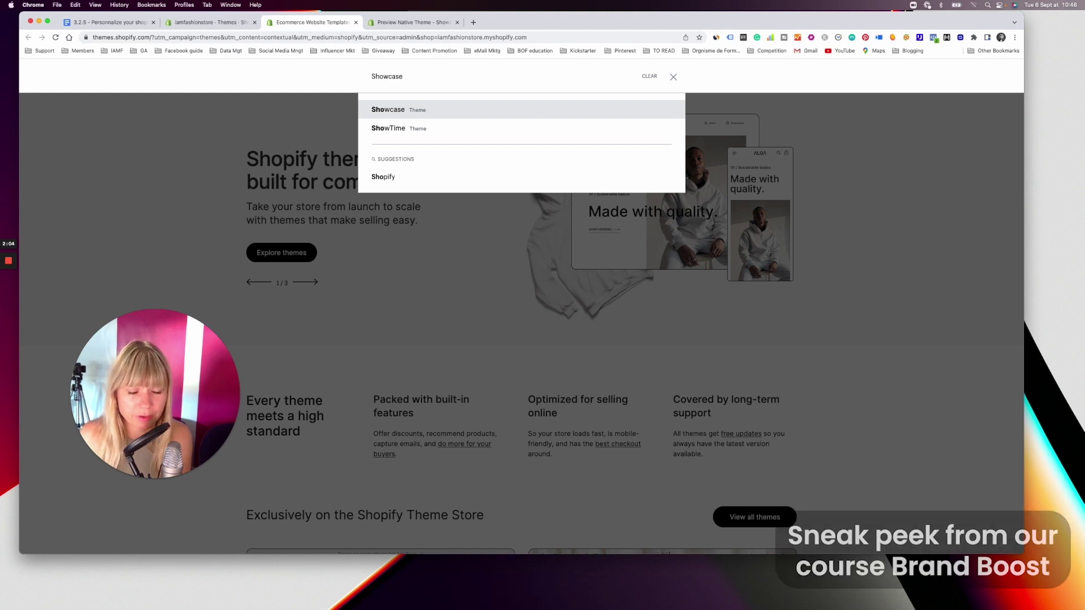
{"action": "key", "text": "BackSpace"}
{"action": "key", "text": "BackSpace"}
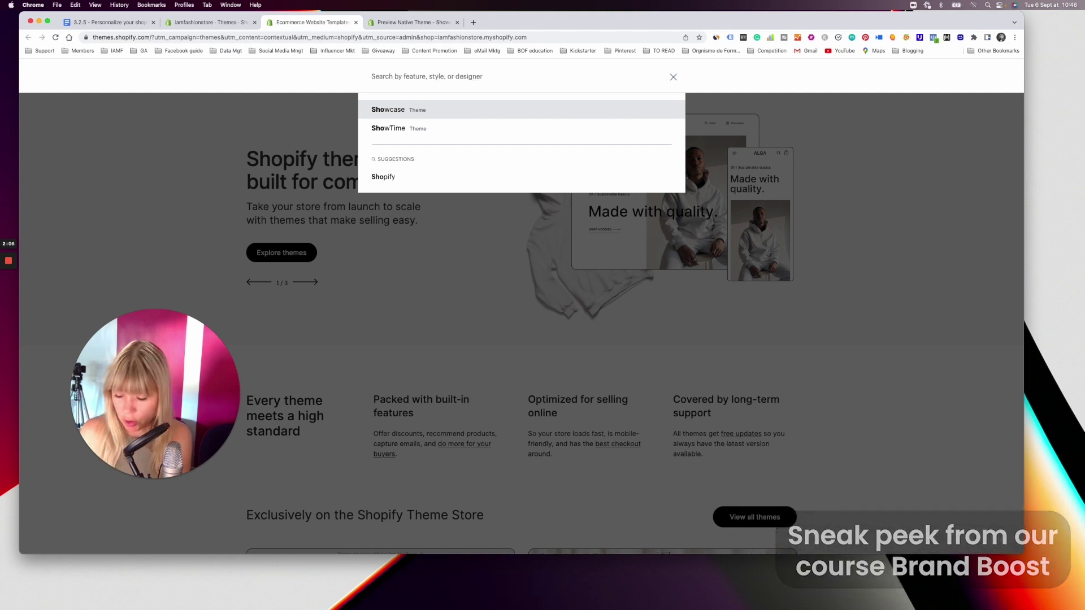
Step: Search the Theme Store for "broadcast" and open the Broadcast theme's demo store
{"action": "type", "text": "broadcast"}
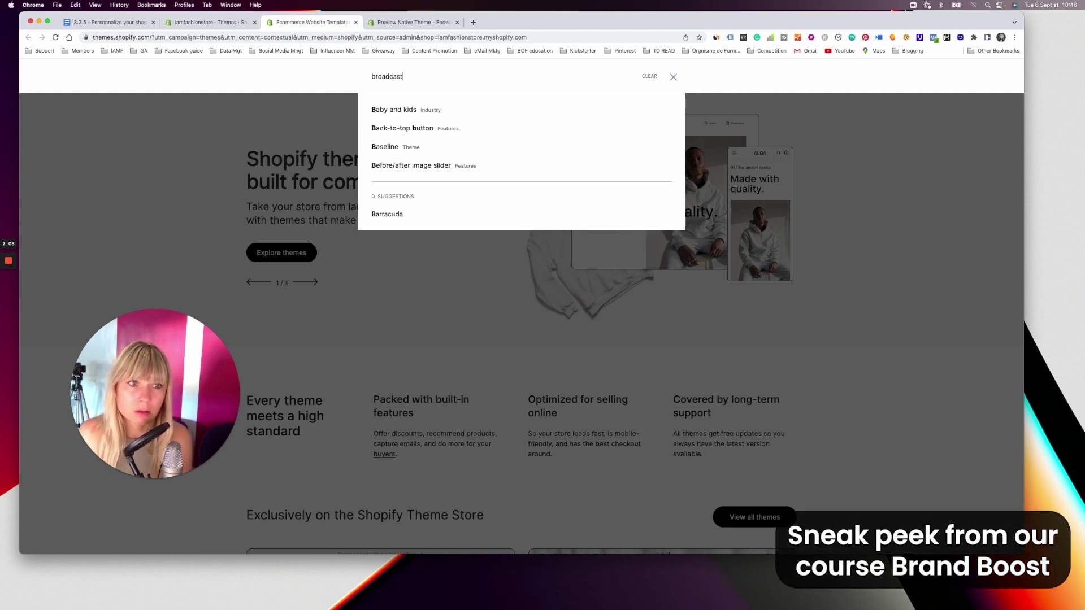
{"action": "left_click", "coordinate": [384, 108]}
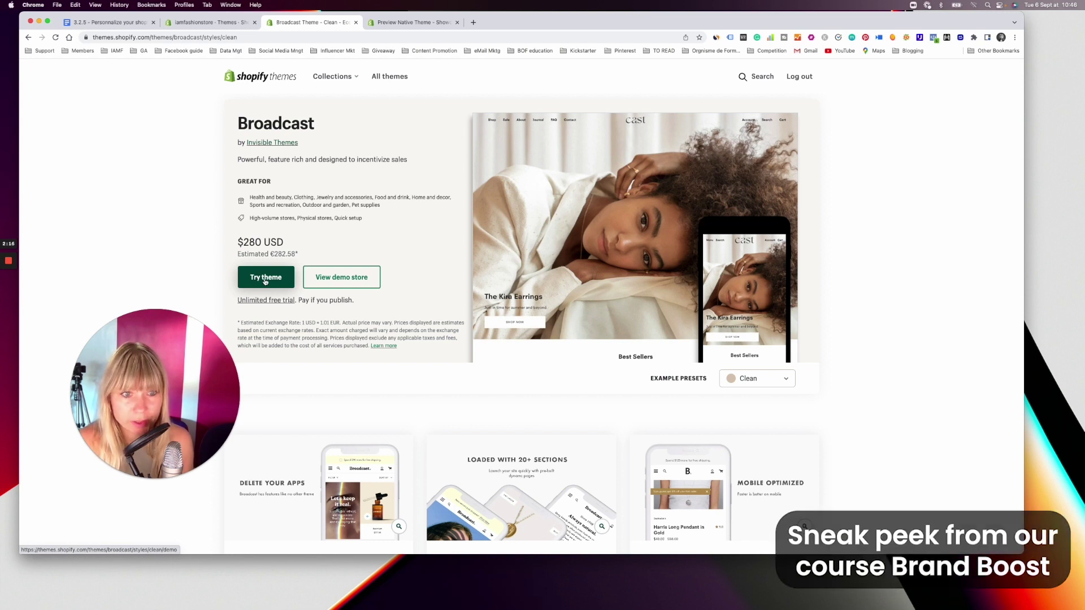
{"action": "left_click", "coordinate": [348, 285]}
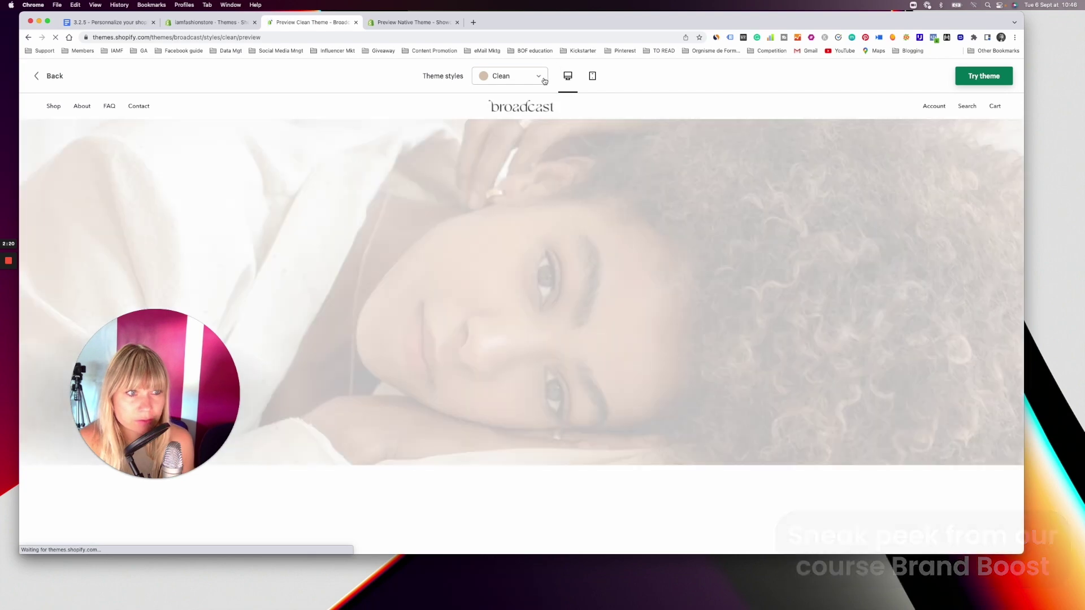
Step: Preview the Broadcast theme in the Modern style, followed by the Bold style
{"action": "left_click", "coordinate": [544, 80]}
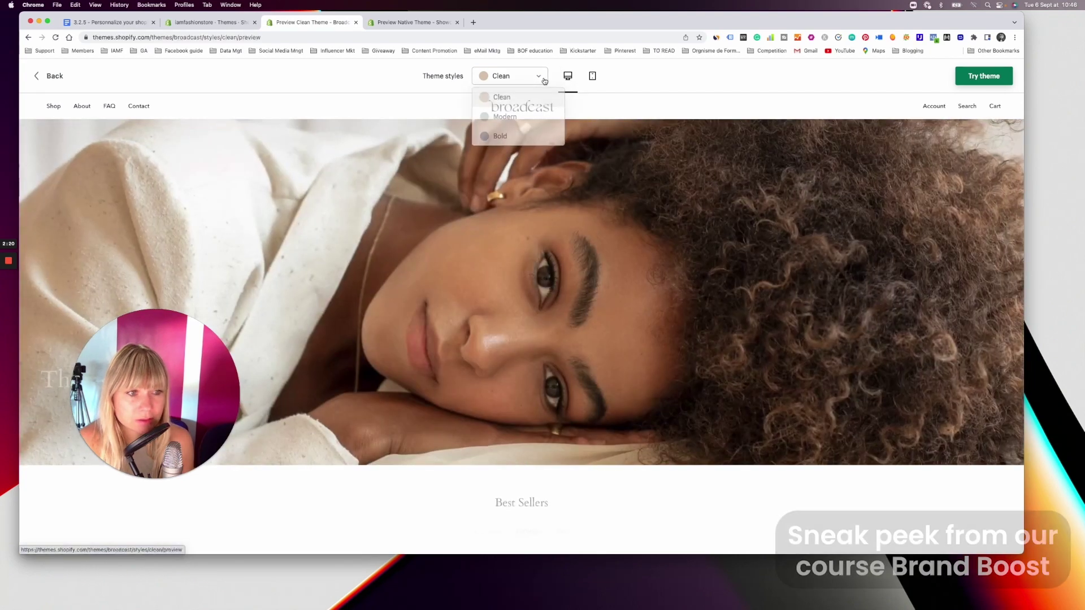
{"action": "left_click", "coordinate": [501, 121]}
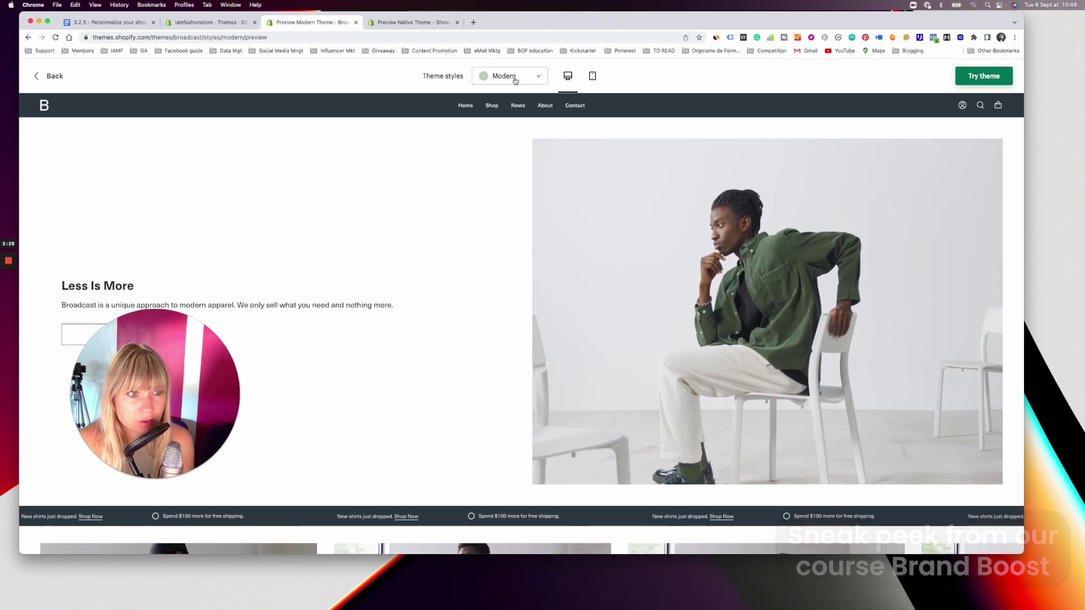
{"action": "left_click", "coordinate": [525, 80]}
{"action": "left_click", "coordinate": [501, 136]}
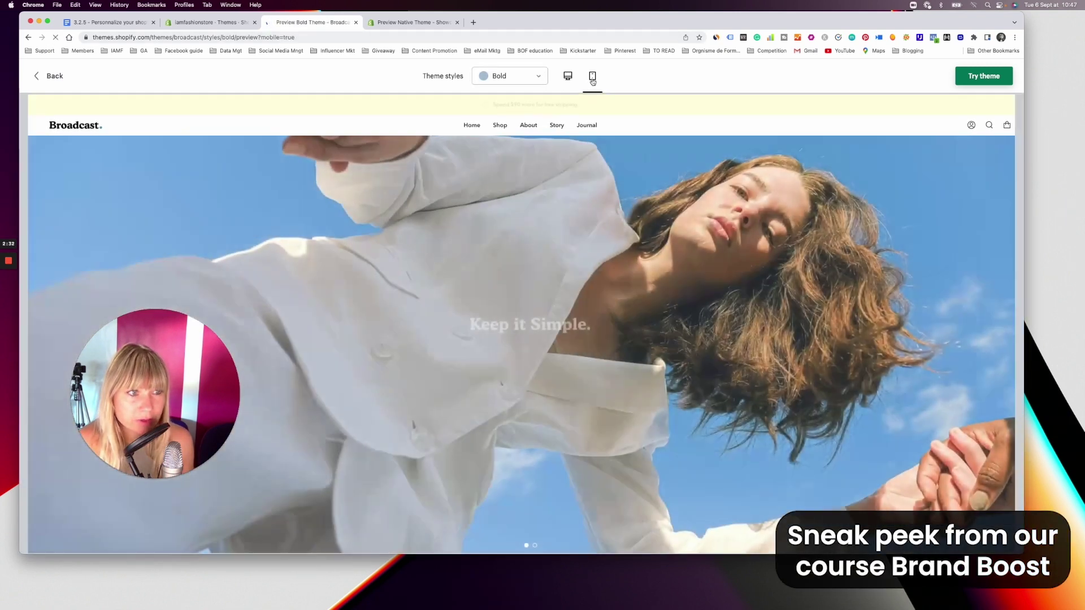
Step: Show the Bold style in the mobile preview and examine its homepage sections down to the End of Season Sale banner
{"action": "left_click", "coordinate": [591, 80]}
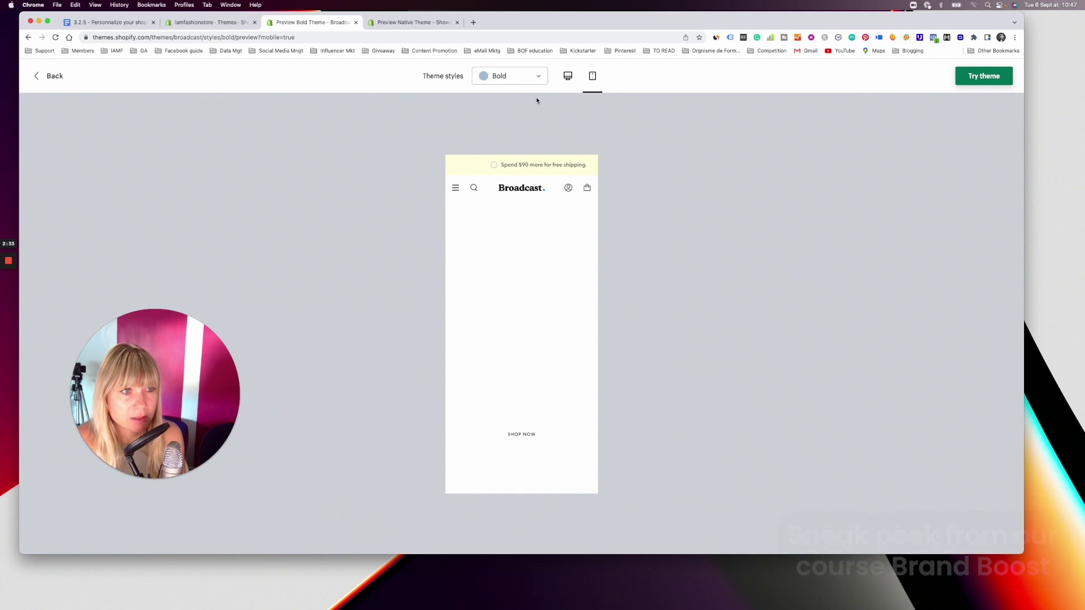
{"action": "scroll", "coordinate": [556, 306], "scroll_direction": "down", "scroll_amount": 5}
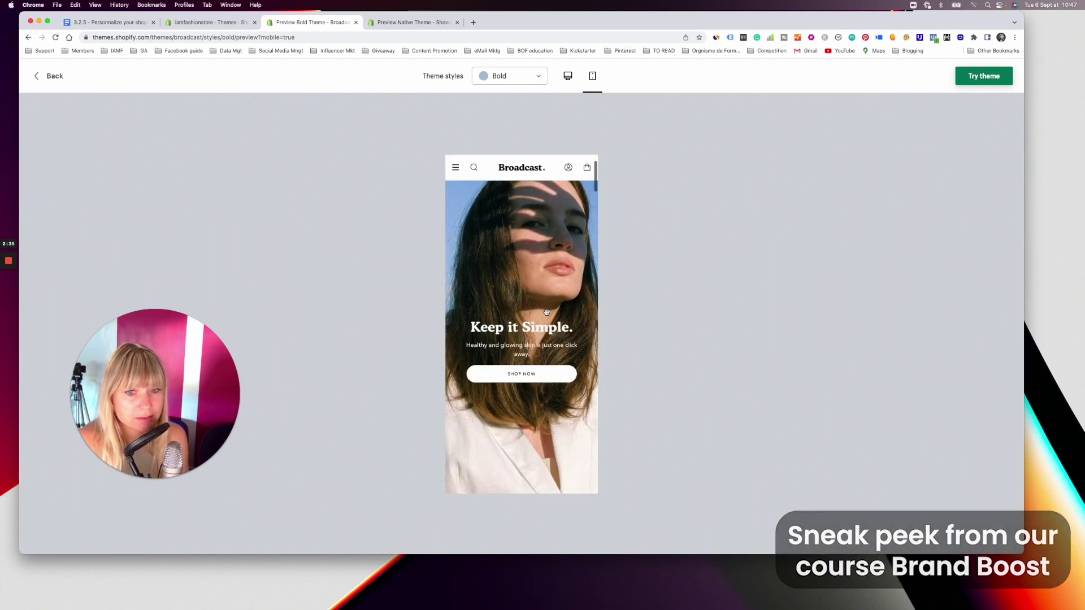
{"action": "scroll", "coordinate": [556, 306], "scroll_direction": "down", "scroll_amount": 6}
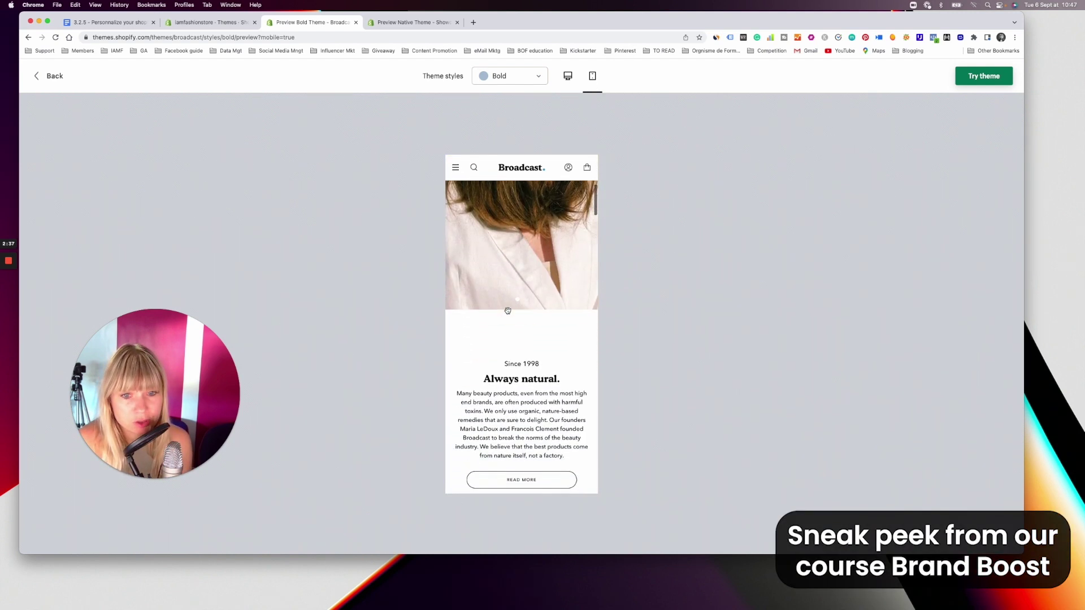
{"action": "scroll", "coordinate": [522, 309], "scroll_direction": "down", "scroll_amount": 4}
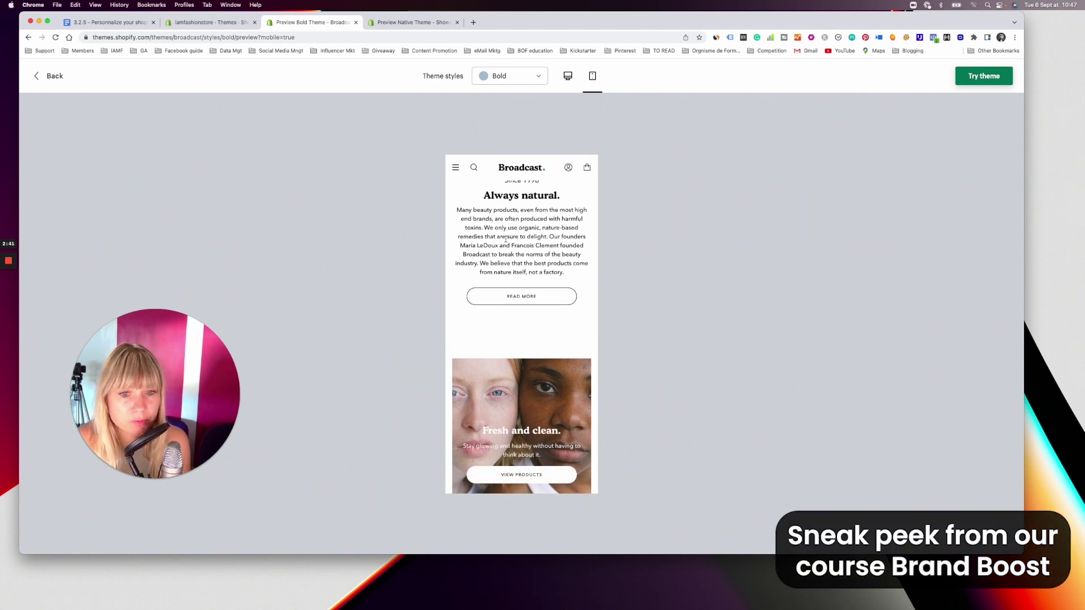
{"action": "scroll", "coordinate": [534, 342], "scroll_direction": "down", "scroll_amount": 8}
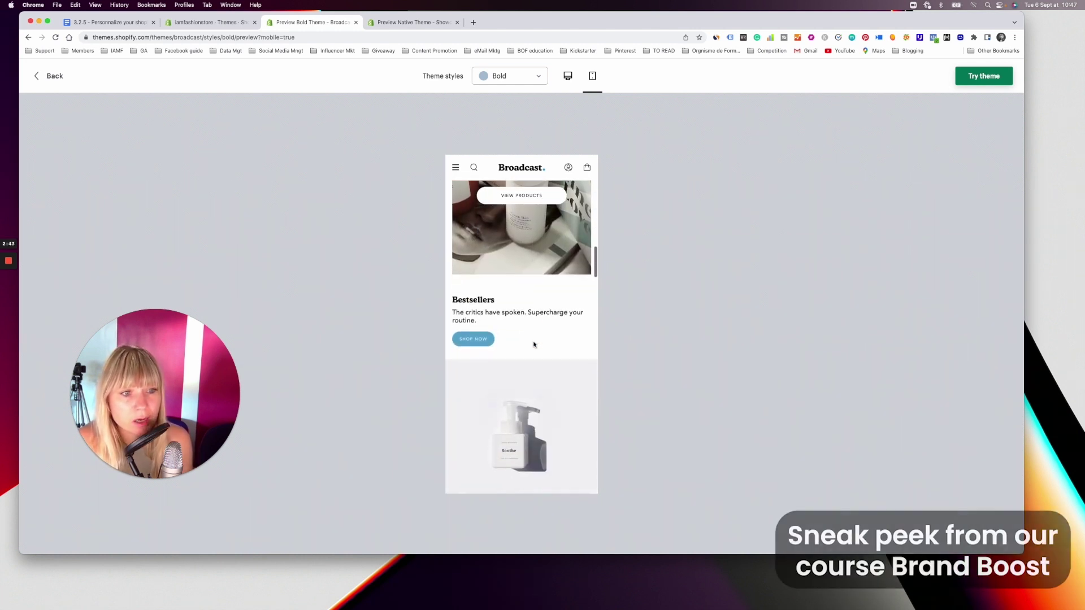
{"action": "scroll", "coordinate": [534, 345], "scroll_direction": "down", "scroll_amount": 5}
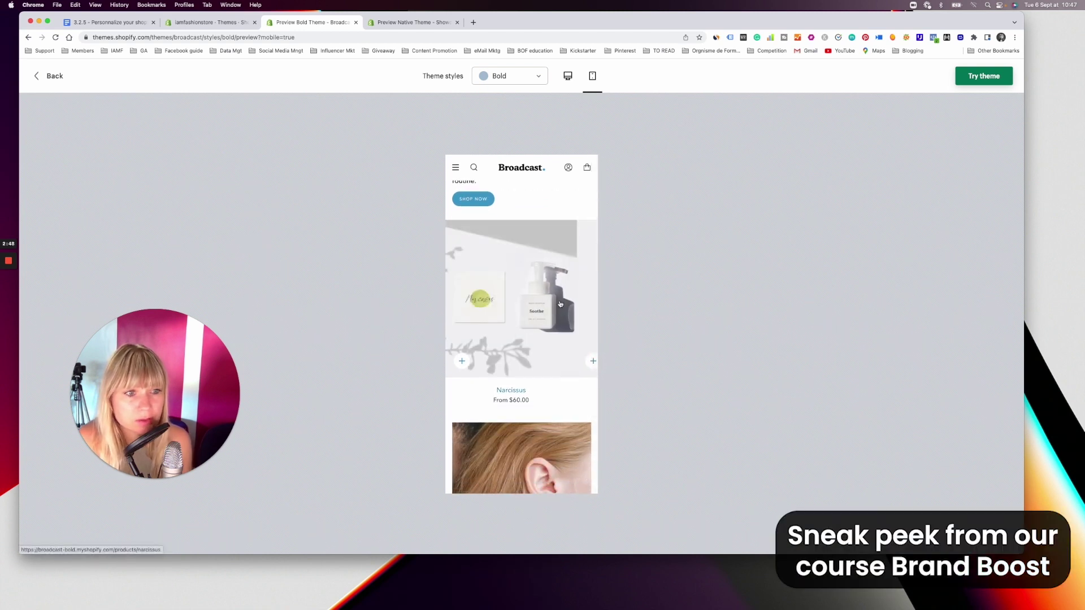
{"action": "scroll", "coordinate": [540, 305], "scroll_direction": "down", "scroll_amount": 9}
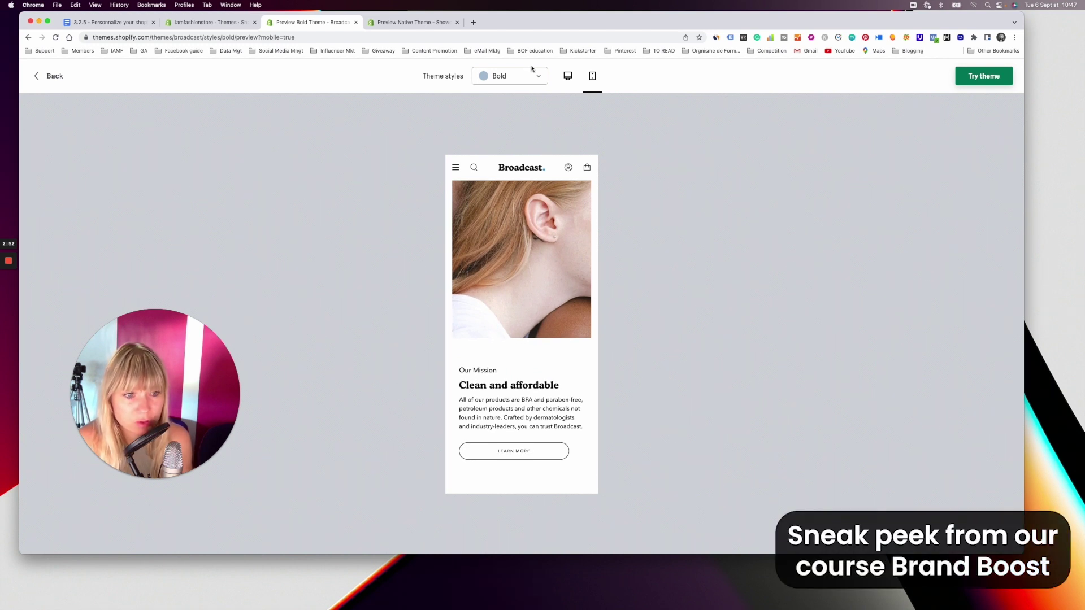
{"action": "scroll", "coordinate": [527, 359], "scroll_direction": "down", "scroll_amount": 10}
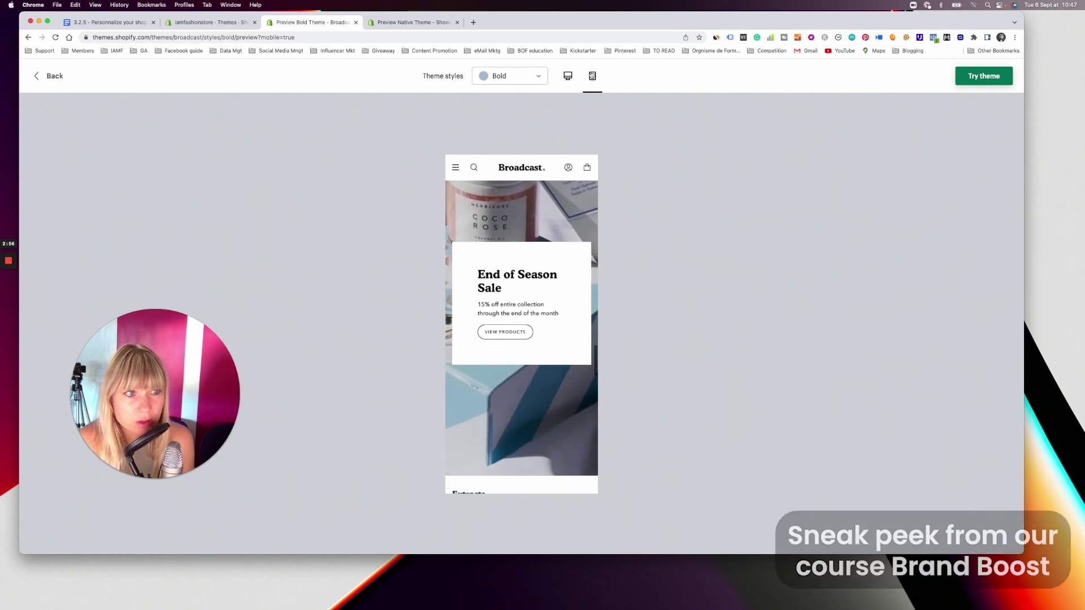
Step: Compare the desktop preview with the mobile one, check the mobile newsletter and blog sections, and open the mobile navigation menu
{"action": "left_click", "coordinate": [565, 81]}
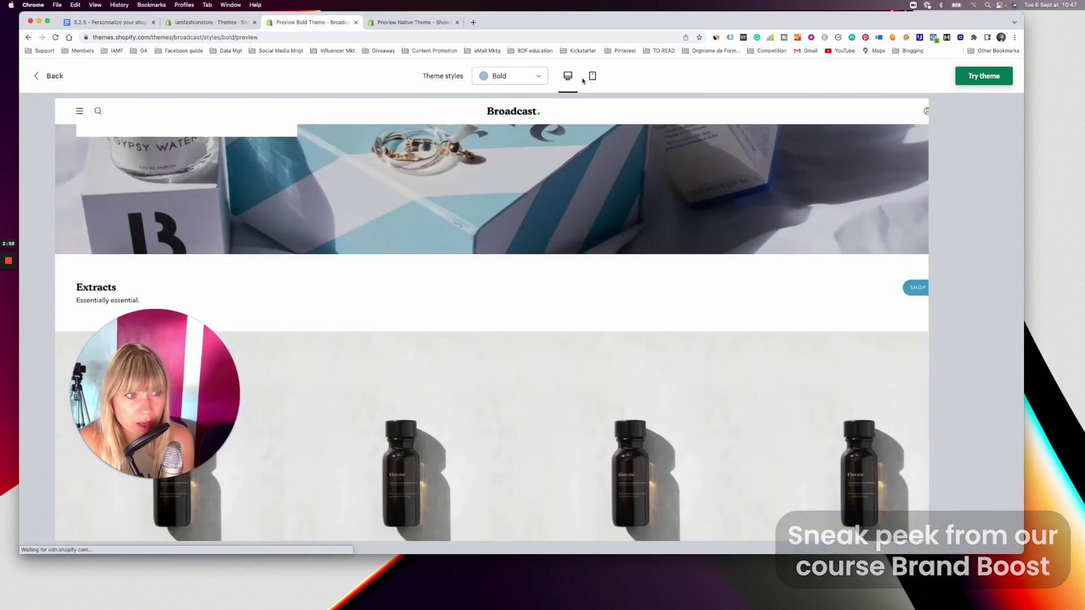
{"action": "left_click", "coordinate": [594, 78]}
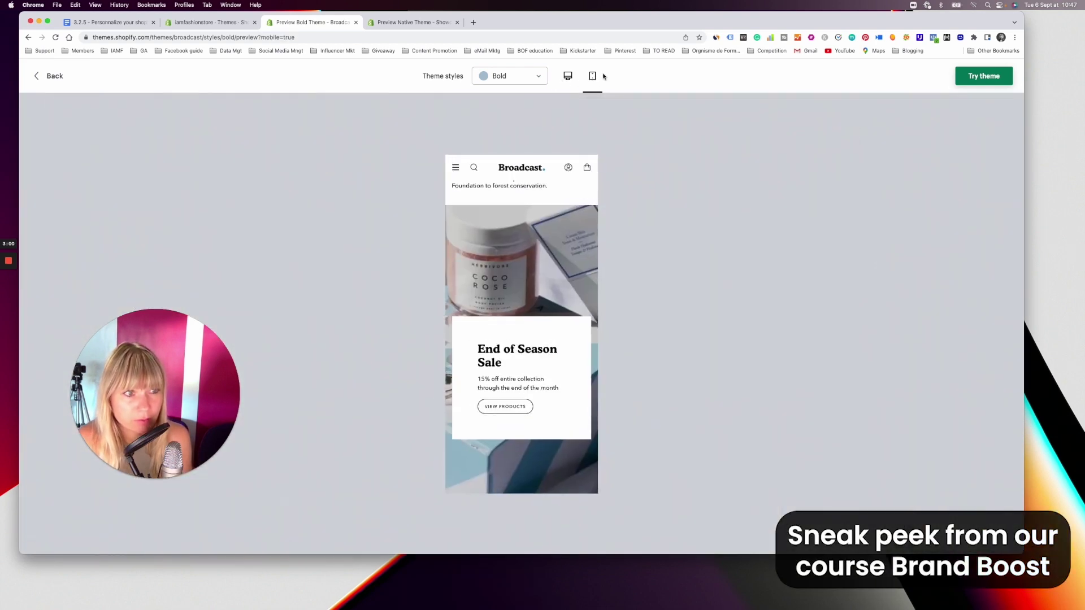
{"action": "scroll", "coordinate": [484, 294], "scroll_direction": "down", "scroll_amount": 8}
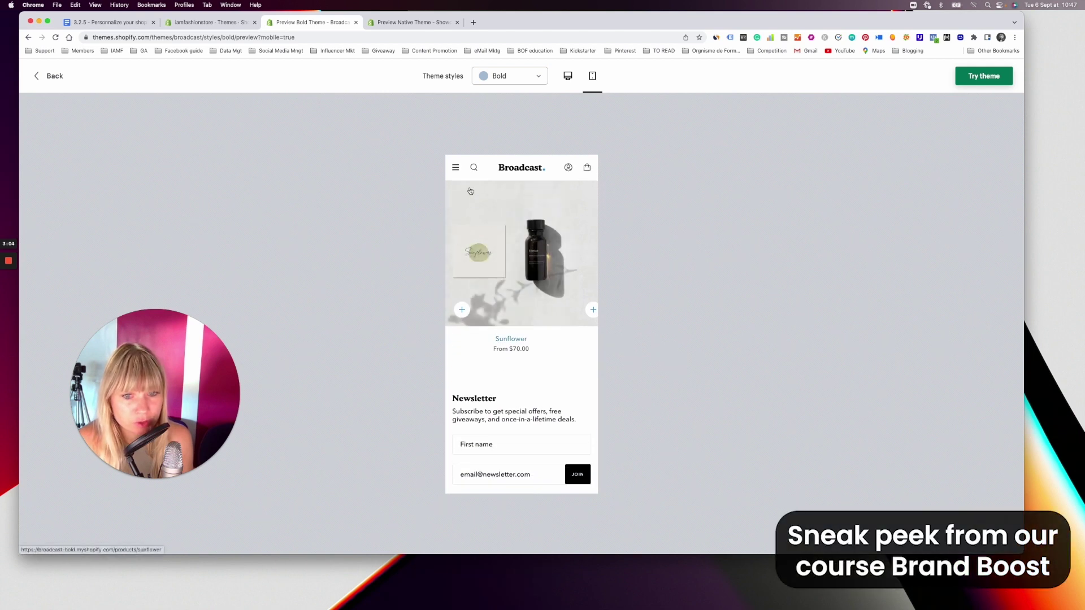
{"action": "scroll", "coordinate": [555, 279], "scroll_direction": "down", "scroll_amount": 5}
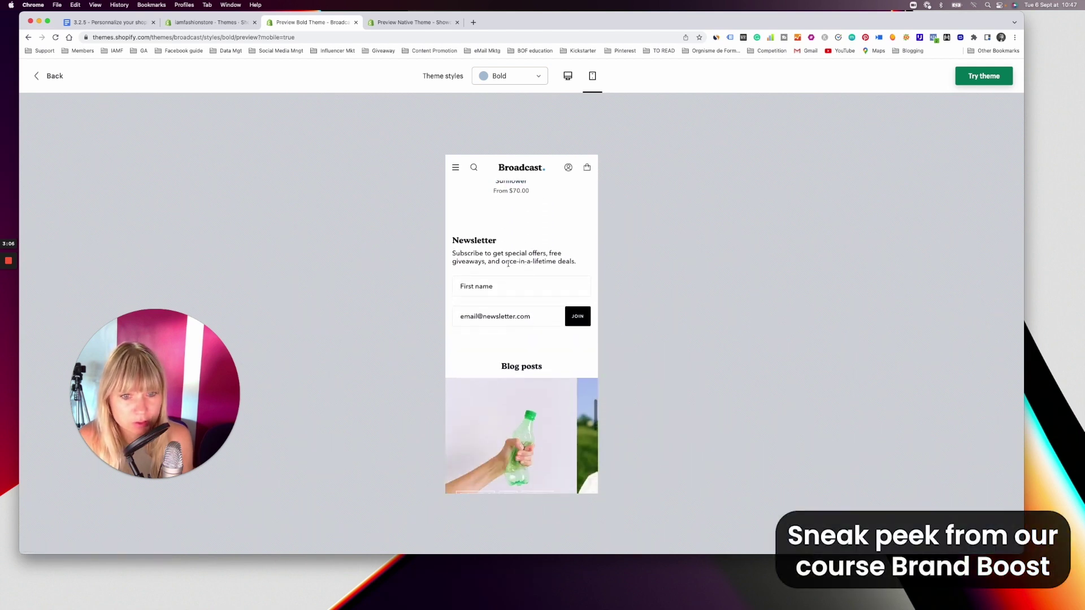
{"action": "left_click", "coordinate": [456, 168]}
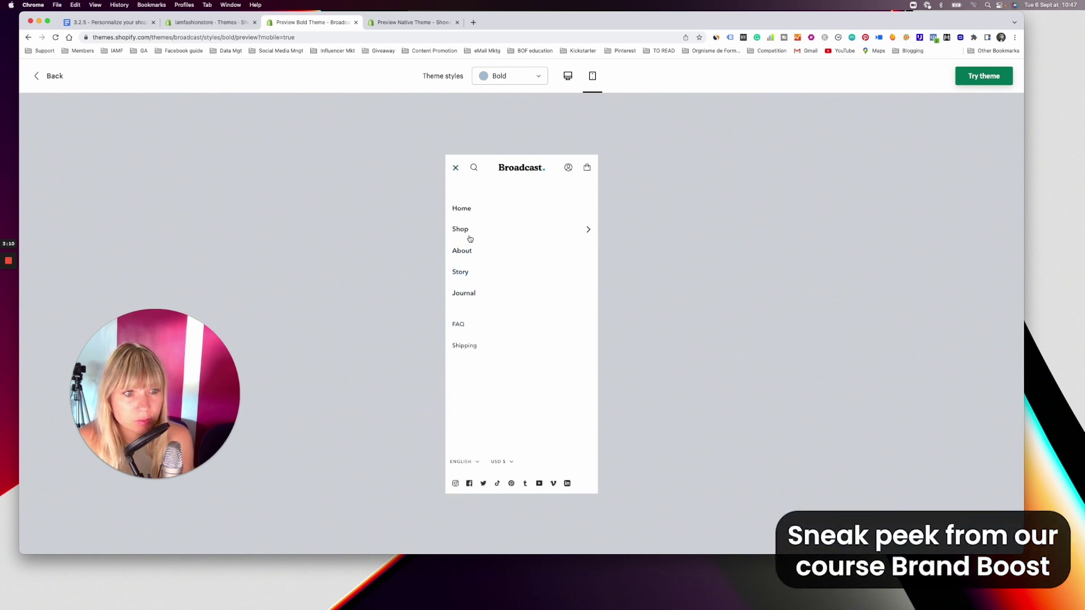
Step: Examine the currency choices, language choices and Shop submenu in the mobile navigation menu, and close the menu
{"action": "left_click", "coordinate": [505, 462]}
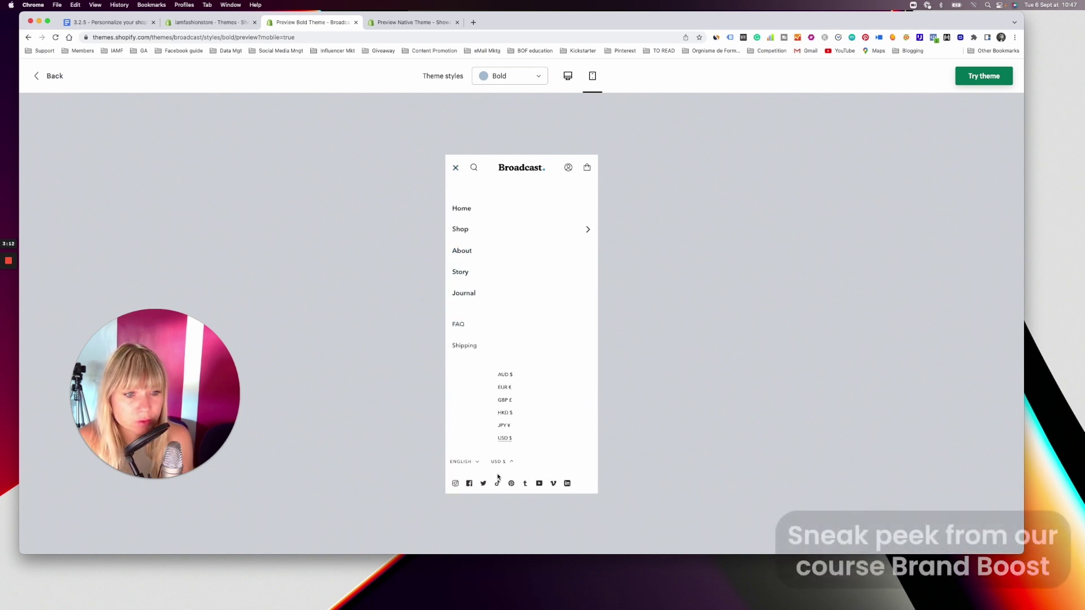
{"action": "left_click", "coordinate": [465, 463]}
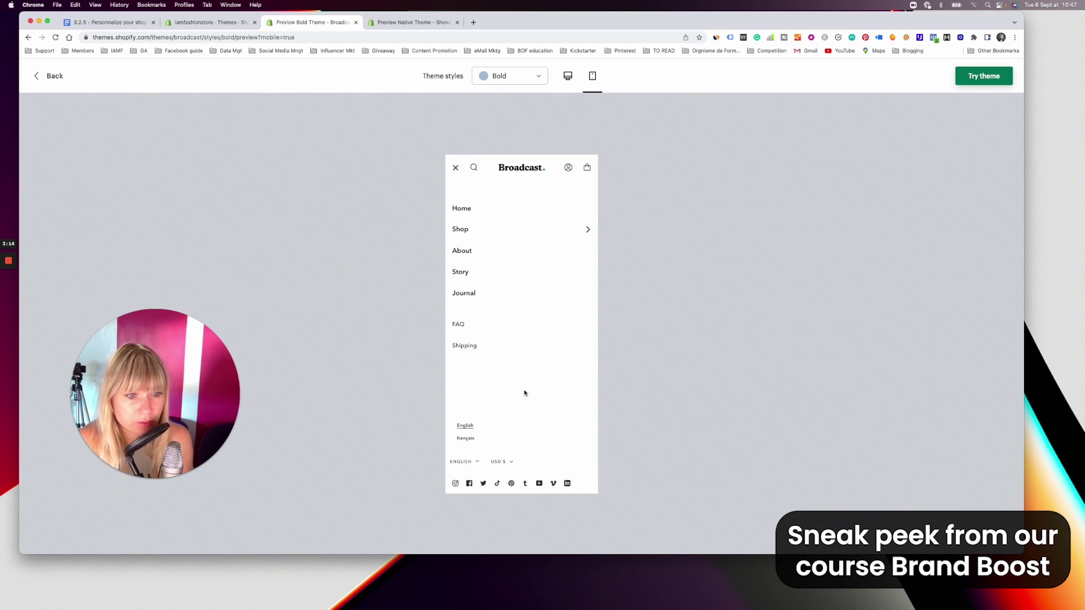
{"action": "left_click", "coordinate": [588, 227]}
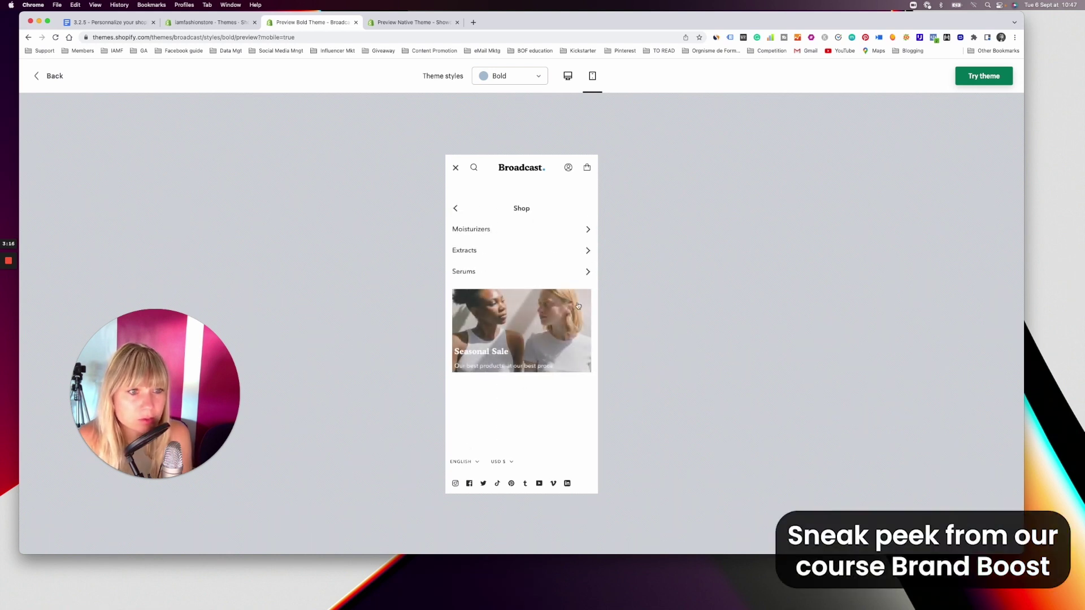
{"action": "left_click", "coordinate": [454, 208]}
{"action": "left_click", "coordinate": [456, 167]}
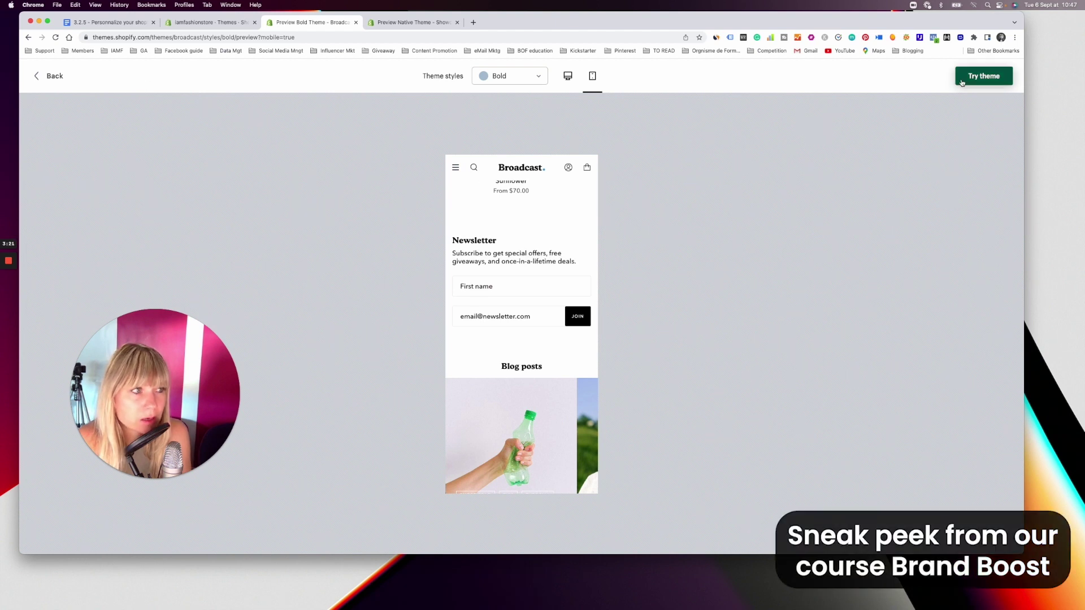
Step: Add the Broadcast theme as a trial to the iamfashionstore theme library
{"action": "left_click", "coordinate": [981, 77]}
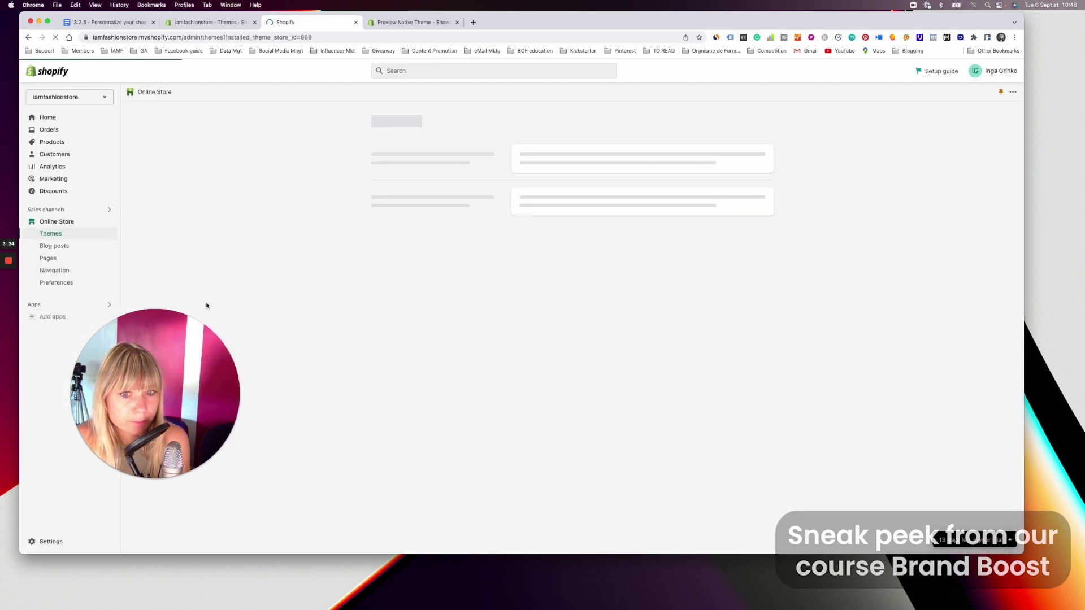
{"action": "scroll", "coordinate": [381, 362], "scroll_direction": "down", "scroll_amount": 3}
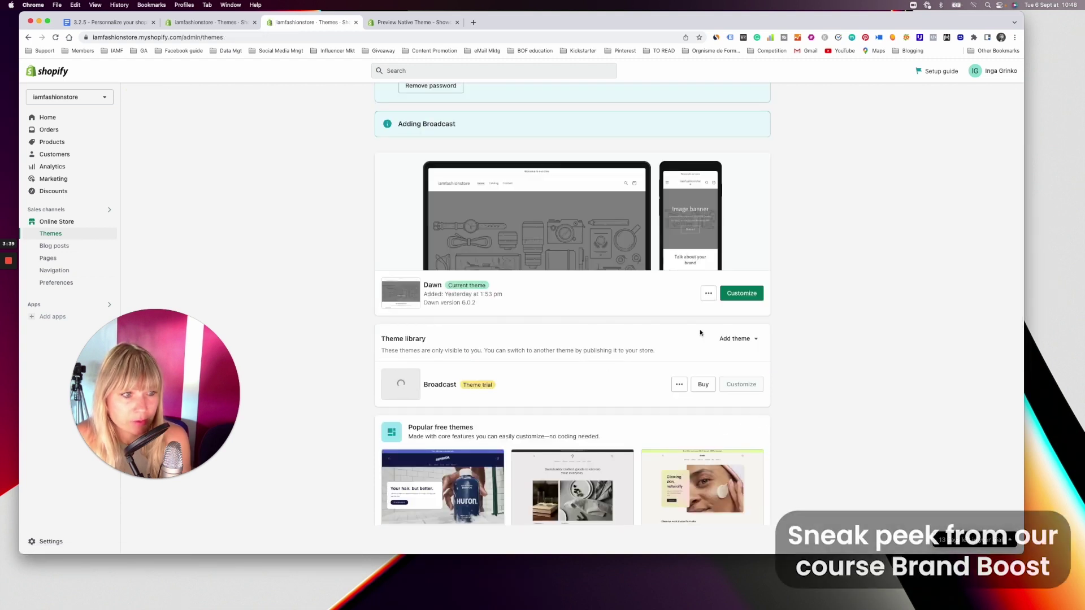
{"action": "scroll", "coordinate": [653, 273], "scroll_direction": "up", "scroll_amount": 1}
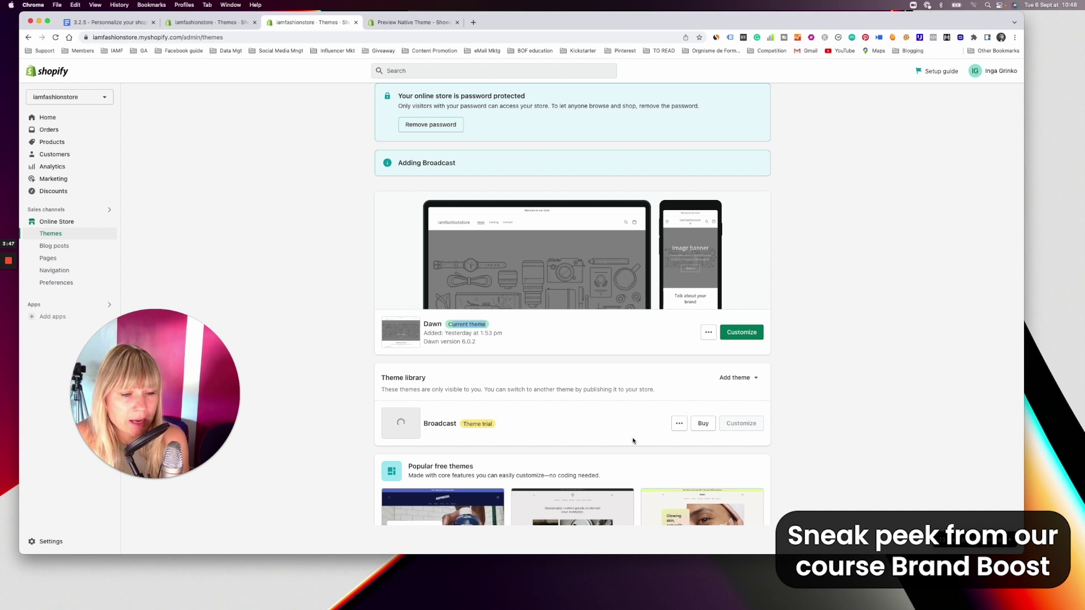
{"action": "scroll", "coordinate": [430, 422], "scroll_direction": "down", "scroll_amount": 1}
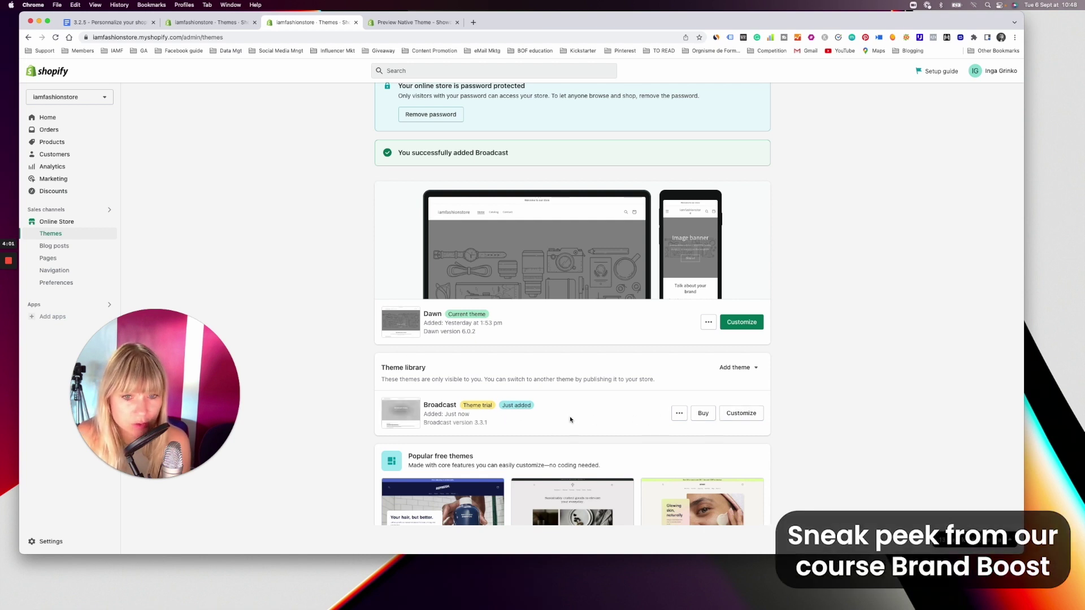
Step: Open the Broadcast trial theme from the theme library for customization
{"action": "scroll", "coordinate": [611, 400], "scroll_direction": "down", "scroll_amount": 5}
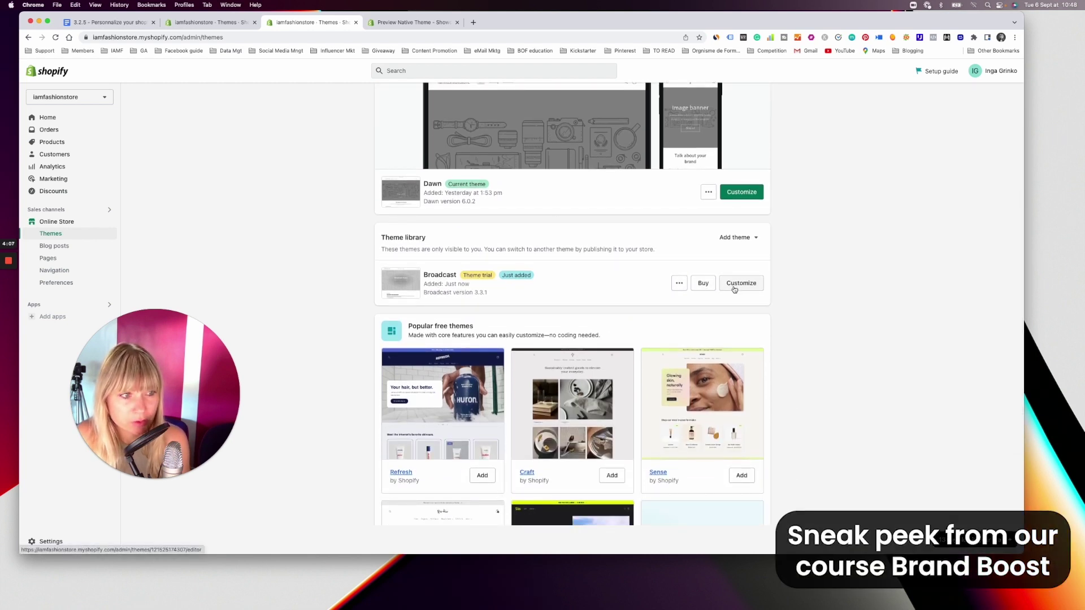
{"action": "scroll", "coordinate": [734, 289], "scroll_direction": "up", "scroll_amount": 2}
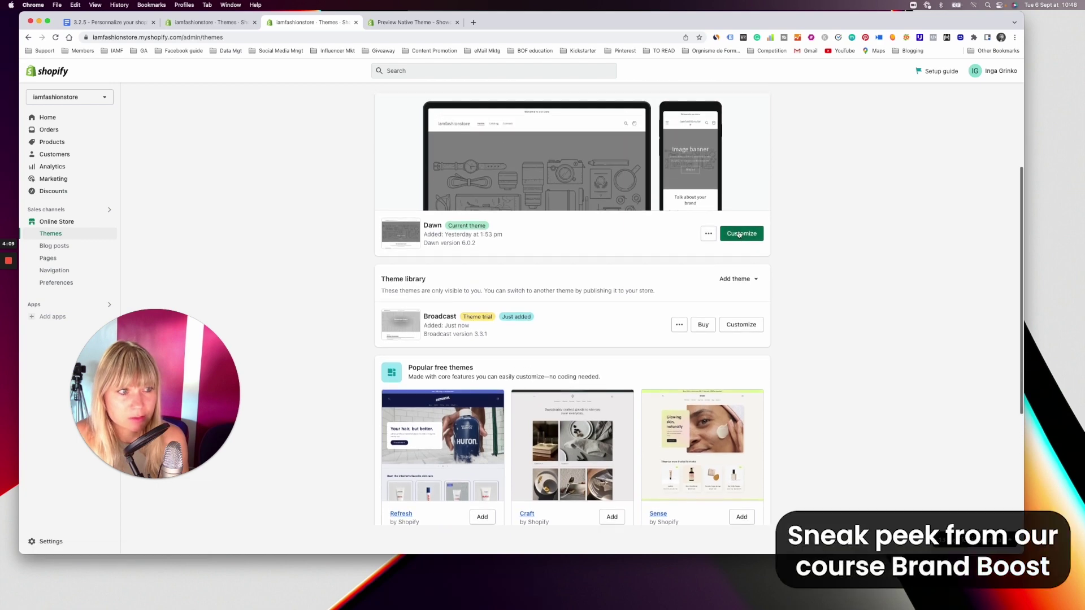
{"action": "scroll", "coordinate": [749, 306], "scroll_direction": "up", "scroll_amount": 1}
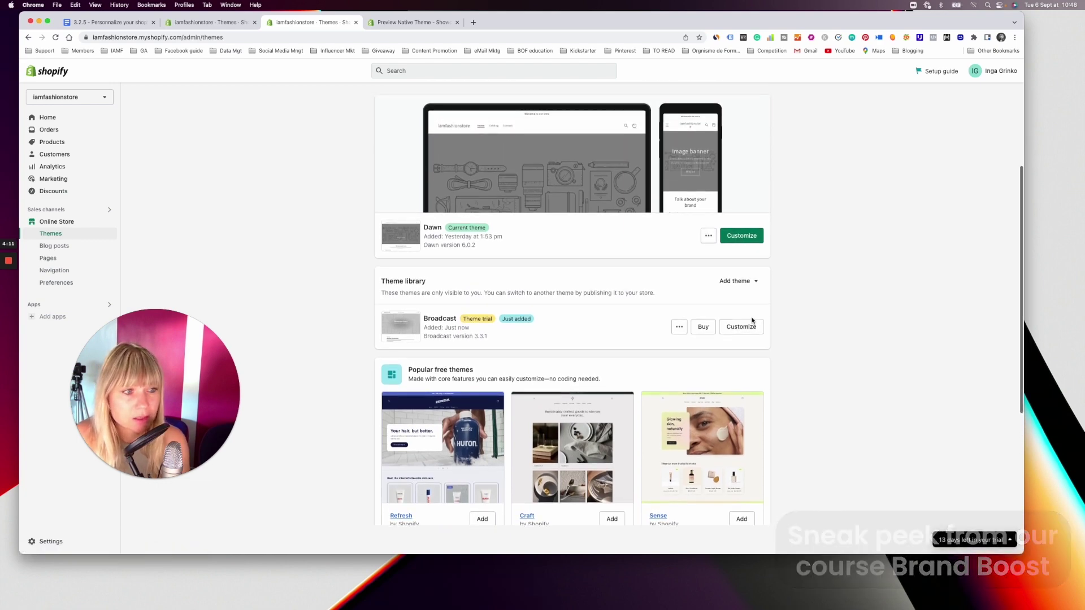
{"action": "left_click", "coordinate": [747, 331]}
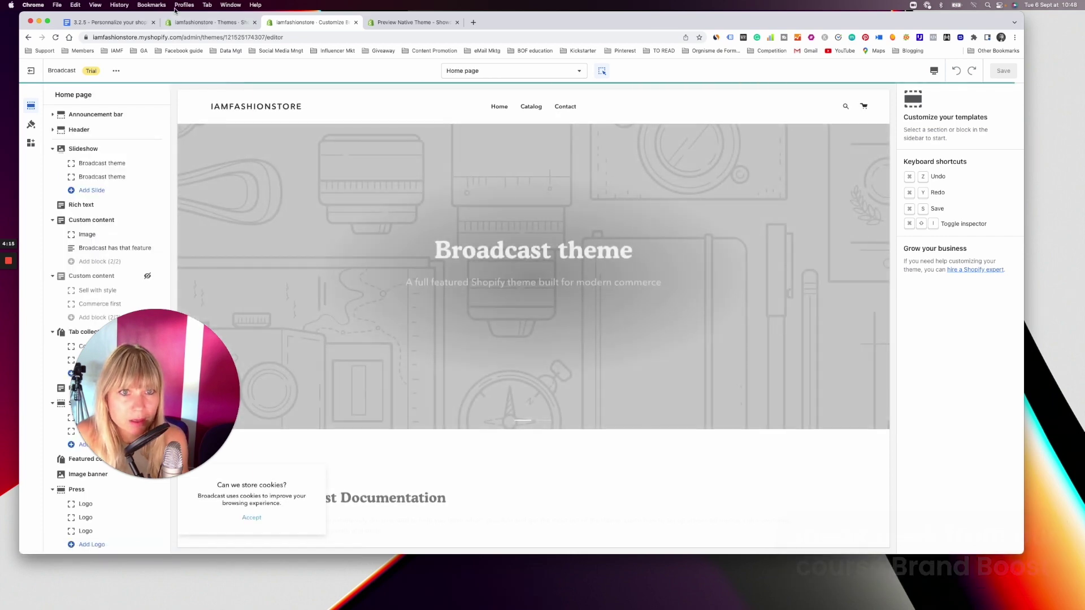
Step: Switch to the "3.2.5 - Personalize your shopfy store" Google Docs cheatsheet and read its theme personalization points
{"action": "left_click", "coordinate": [178, 23]}
{"action": "left_click", "coordinate": [113, 23]}
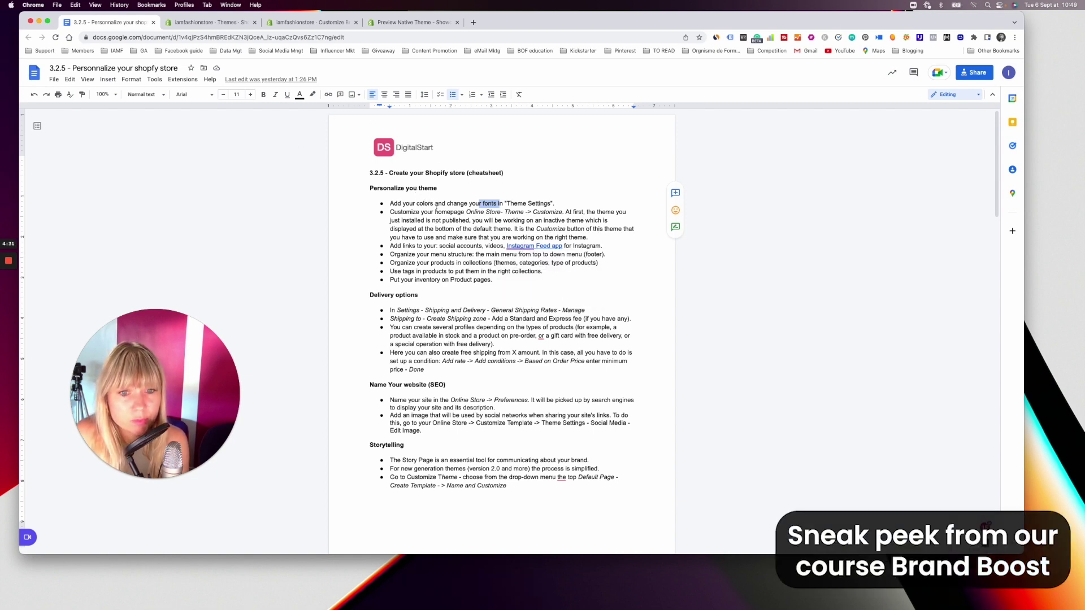
{"action": "scroll", "coordinate": [433, 181], "scroll_direction": "up", "scroll_amount": 1}
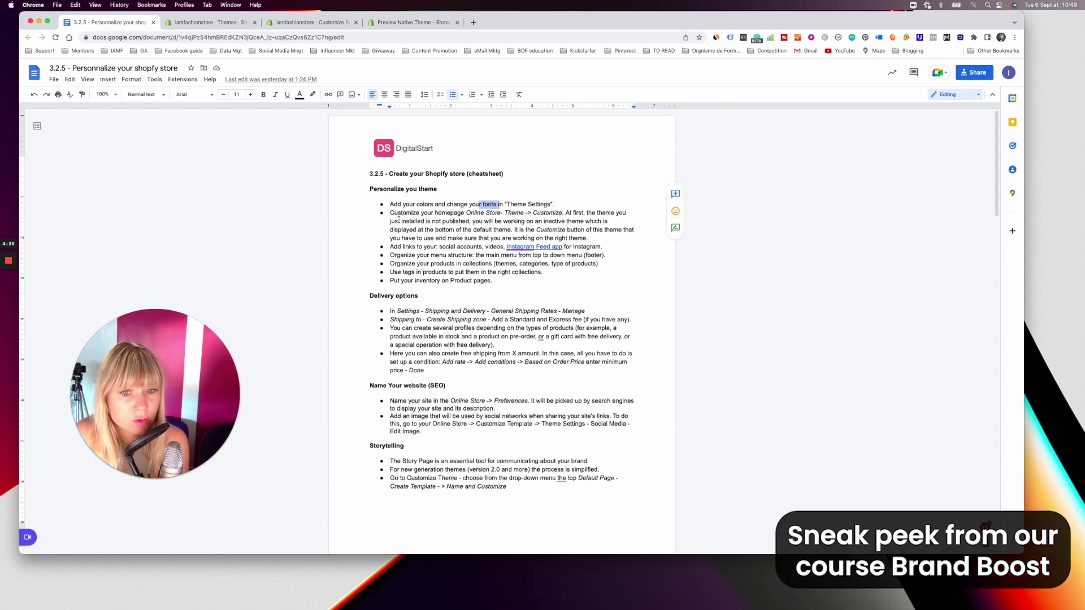
{"action": "scroll", "coordinate": [411, 223], "scroll_direction": "down", "scroll_amount": 1}
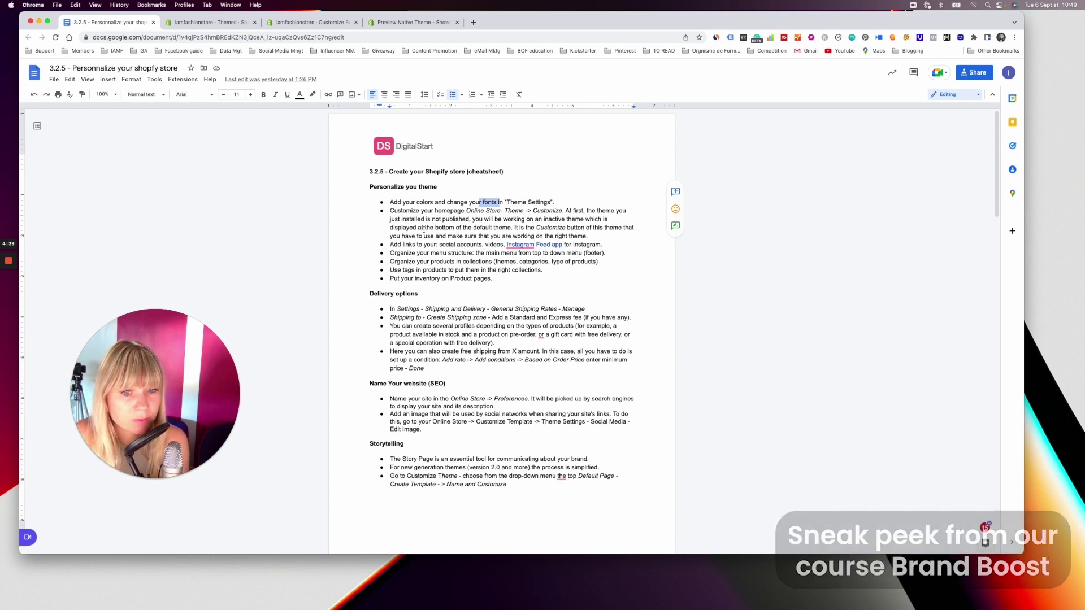
{"action": "scroll", "coordinate": [438, 229], "scroll_direction": "down", "scroll_amount": 1}
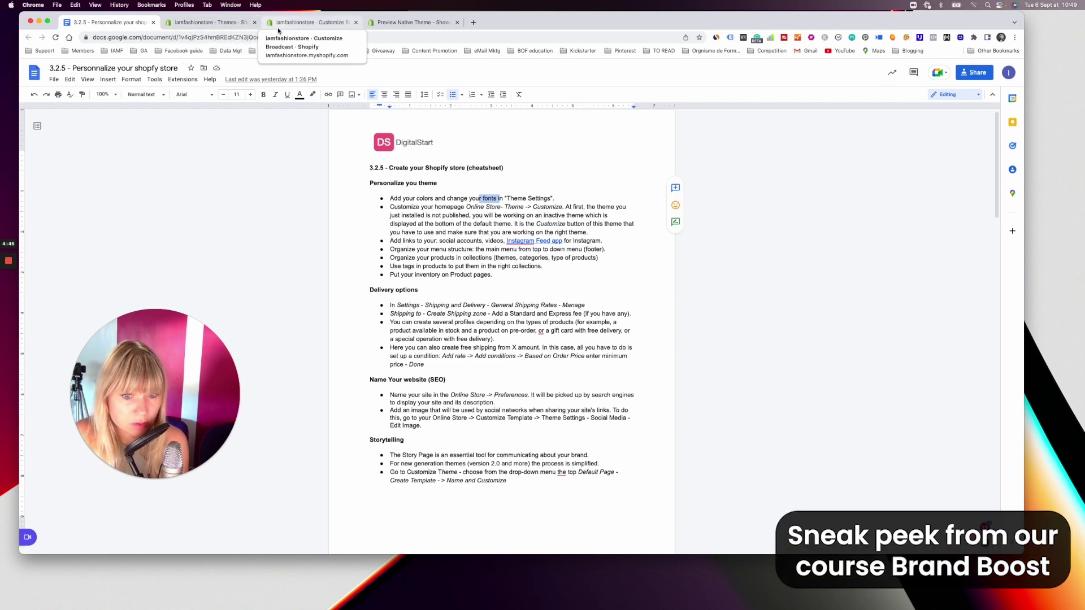
Step: Return to the Shopify theme editor, show the first slide's settings and examine the homepage sections below the slideshow
{"action": "left_click", "coordinate": [308, 22]}
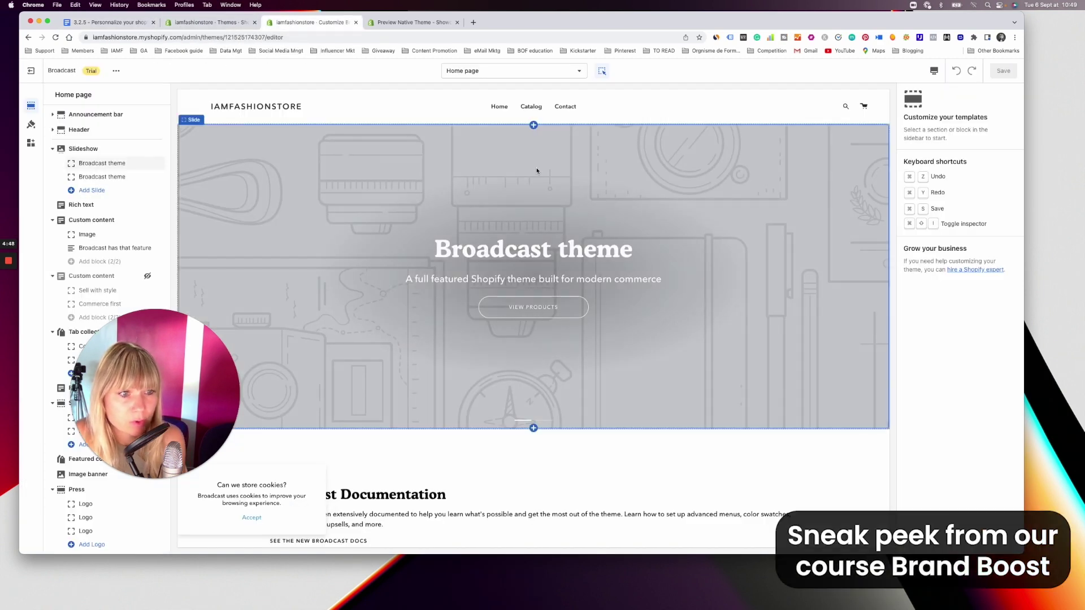
{"action": "left_click", "coordinate": [494, 312]}
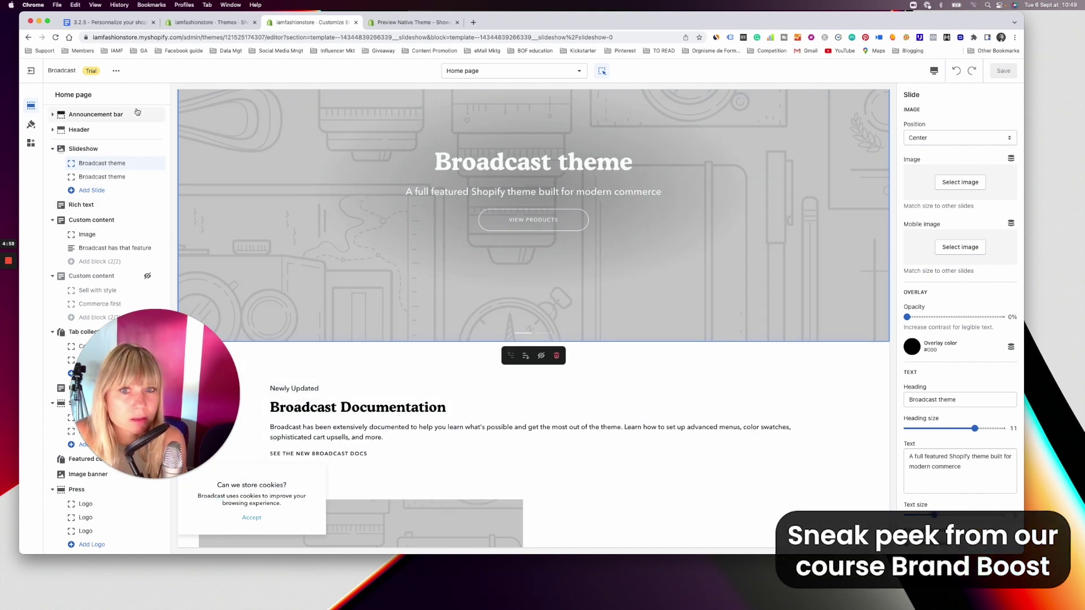
{"action": "scroll", "coordinate": [306, 389], "scroll_direction": "down", "scroll_amount": 2}
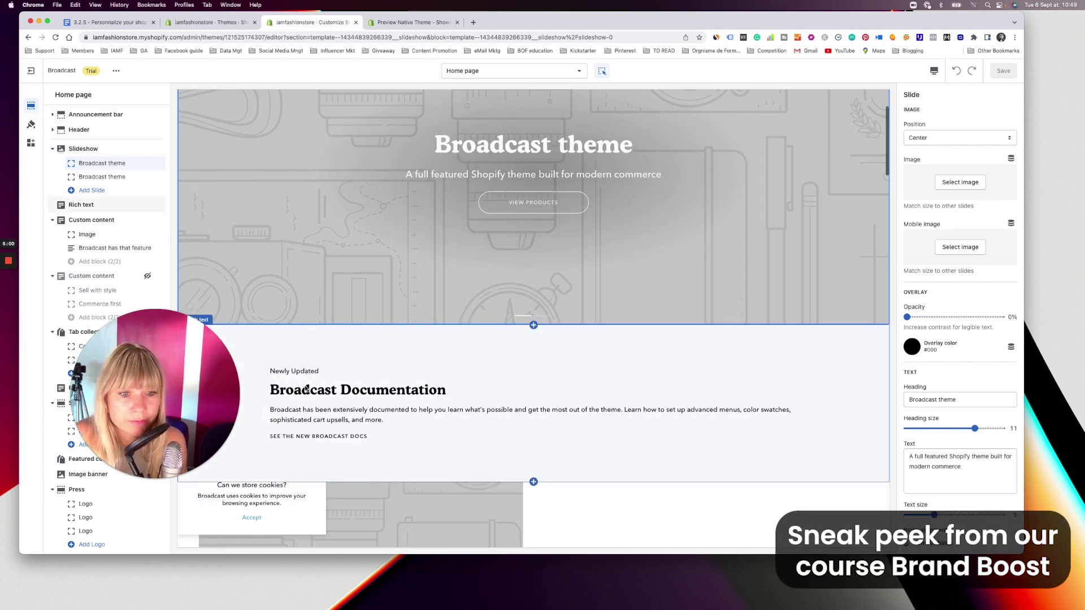
{"action": "scroll", "coordinate": [306, 389], "scroll_direction": "down", "scroll_amount": 5}
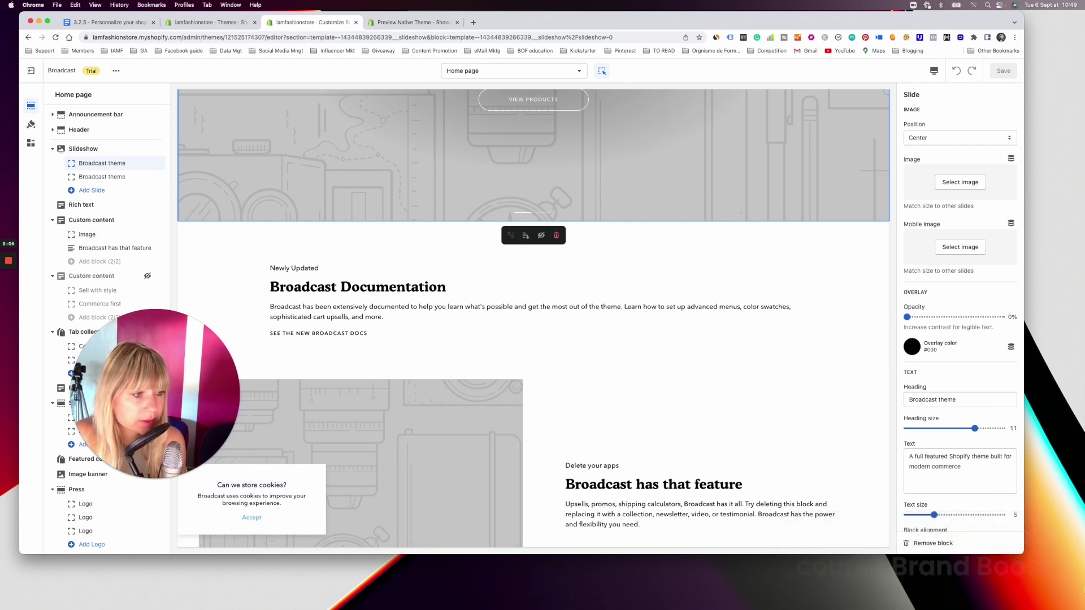
Step: Open the theme settings and view the color options, followed by the typography options
{"action": "left_click", "coordinate": [31, 124]}
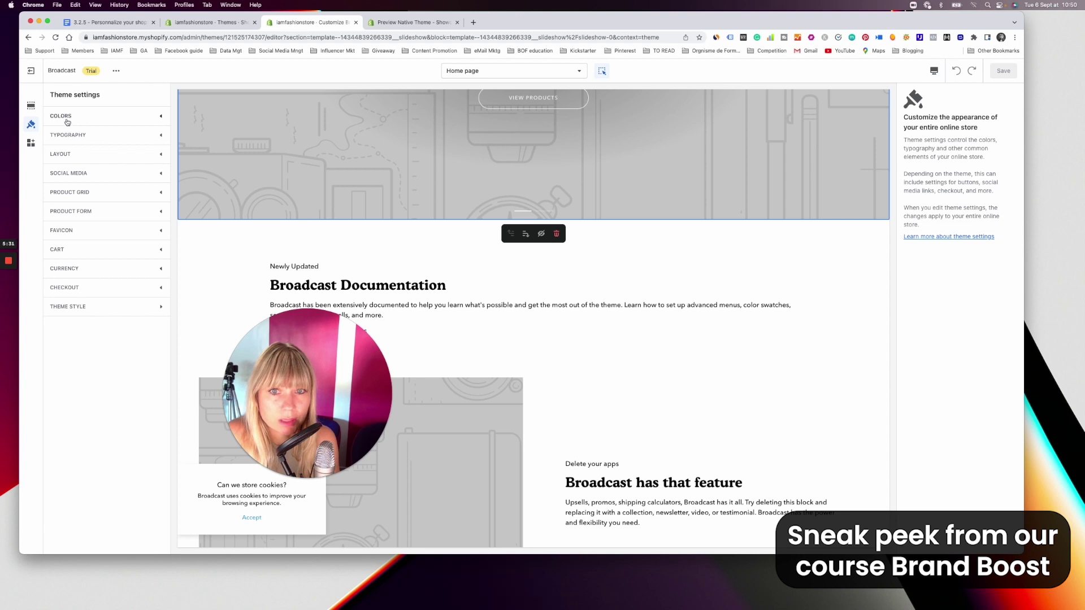
{"action": "left_click", "coordinate": [65, 118]}
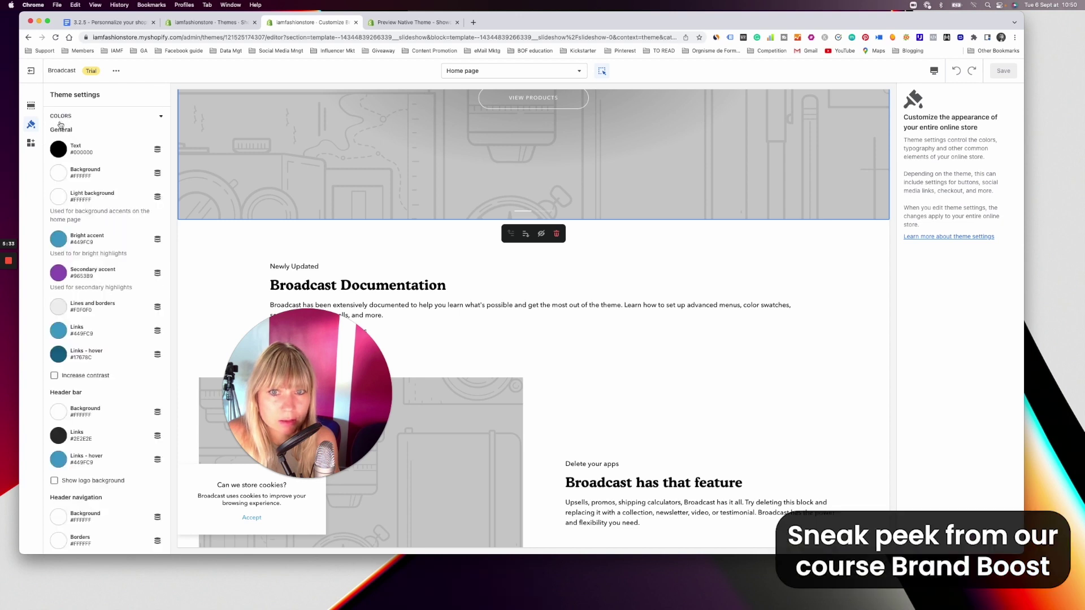
{"action": "left_click", "coordinate": [61, 116]}
{"action": "left_click", "coordinate": [62, 136]}
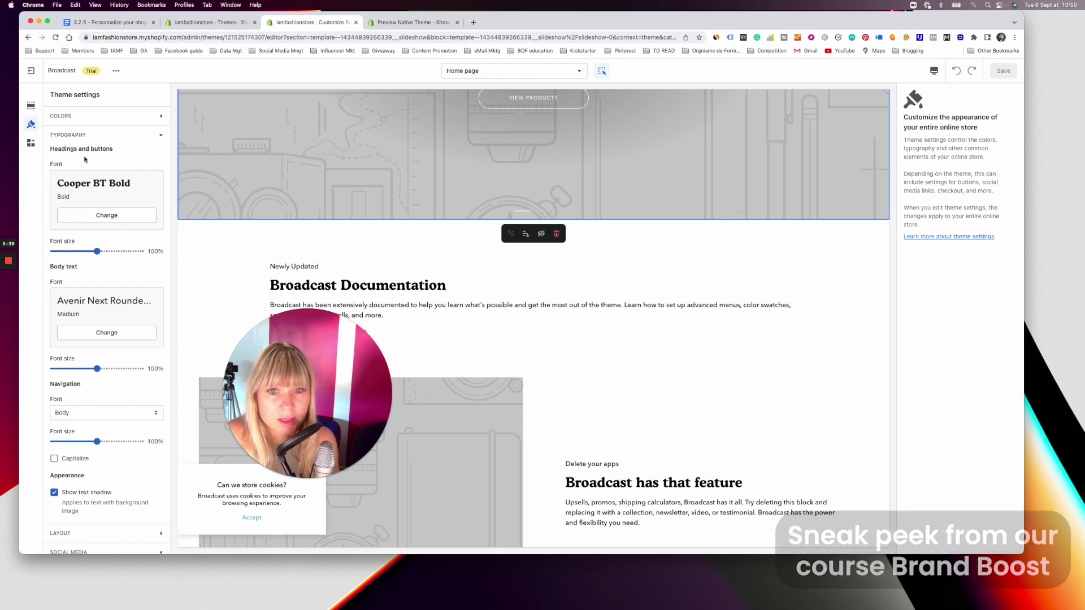
Step: Review the general and header color settings, including the color picker for the general Links color
{"action": "left_click", "coordinate": [61, 116]}
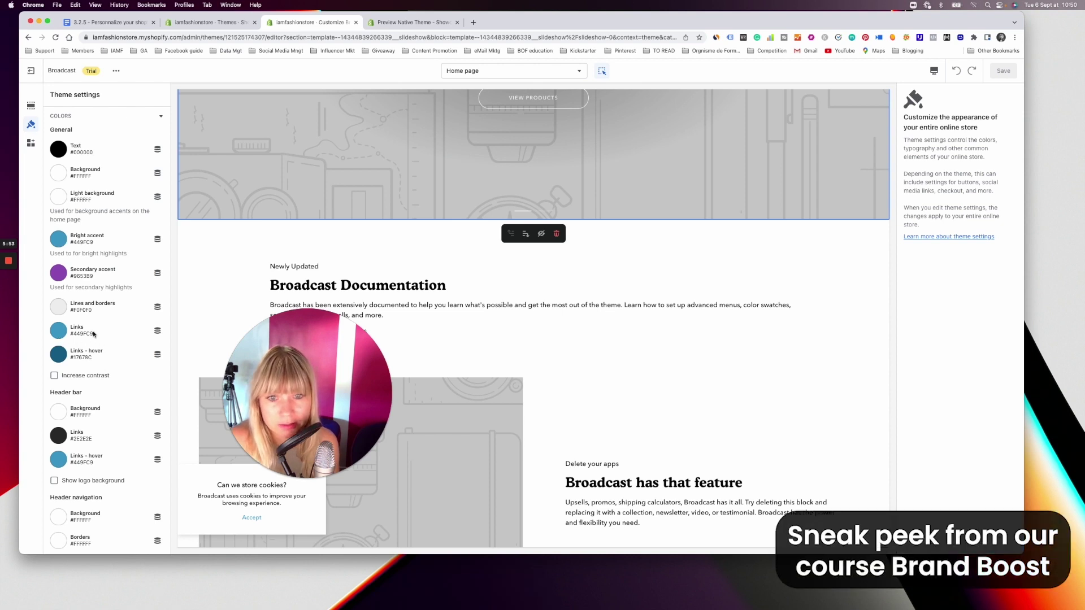
{"action": "left_click", "coordinate": [58, 331]}
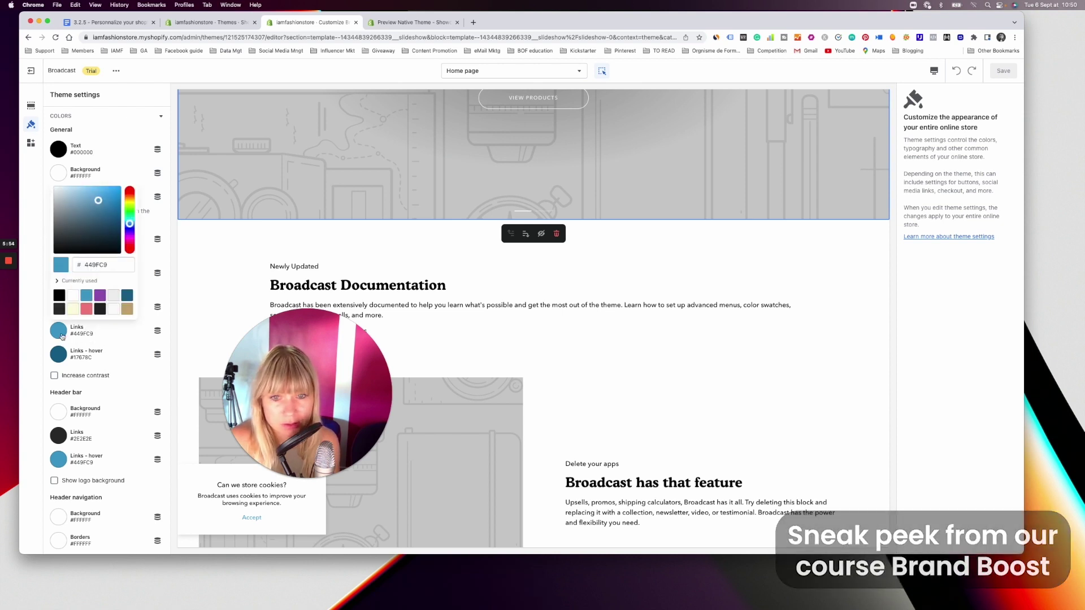
{"action": "left_click", "coordinate": [125, 340]}
{"action": "scroll", "coordinate": [105, 404], "scroll_direction": "down", "scroll_amount": 5}
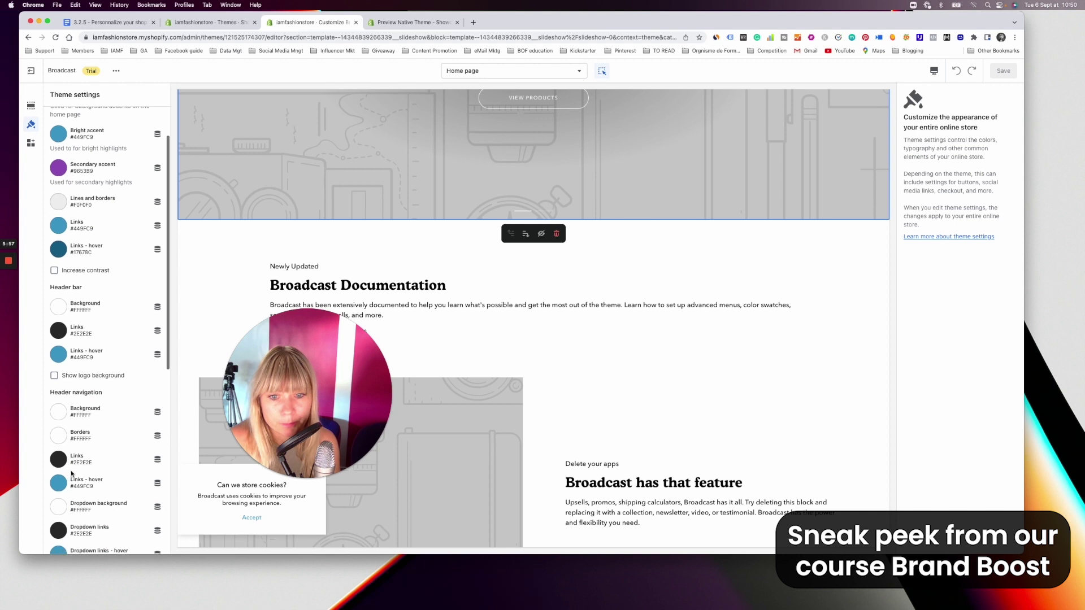
{"action": "scroll", "coordinate": [63, 360], "scroll_direction": "down", "scroll_amount": 1}
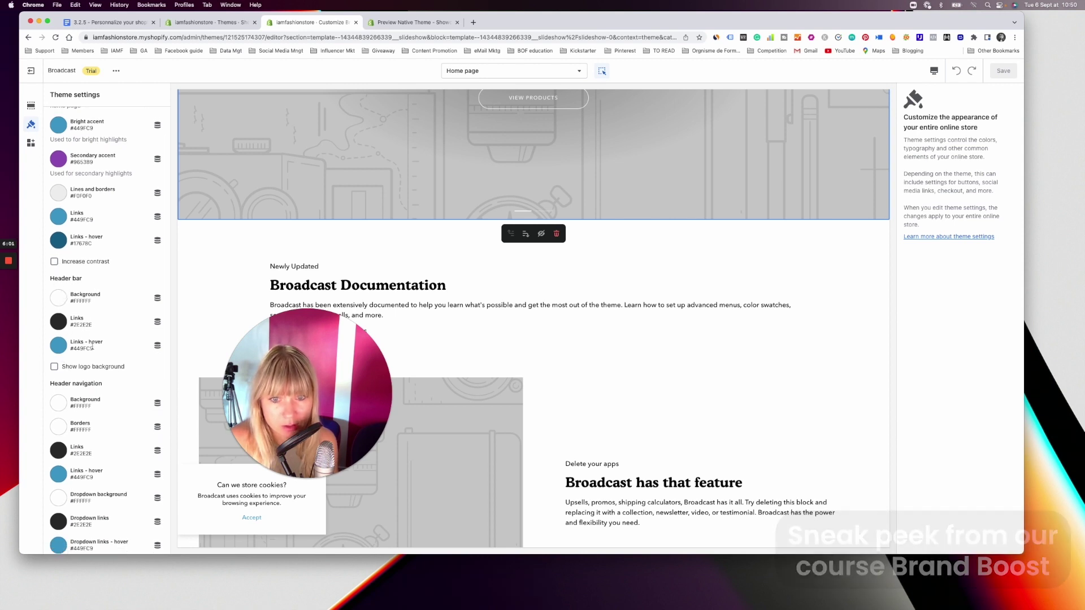
Step: Open the Sakina M'sa website in a new tab and examine its announcement bar, menu and homepage as a color example
{"action": "left_click", "coordinate": [473, 22]}
{"action": "left_click", "coordinate": [439, 38]}
{"action": "type", "text": "saki"}
{"action": "key", "text": "Return"}
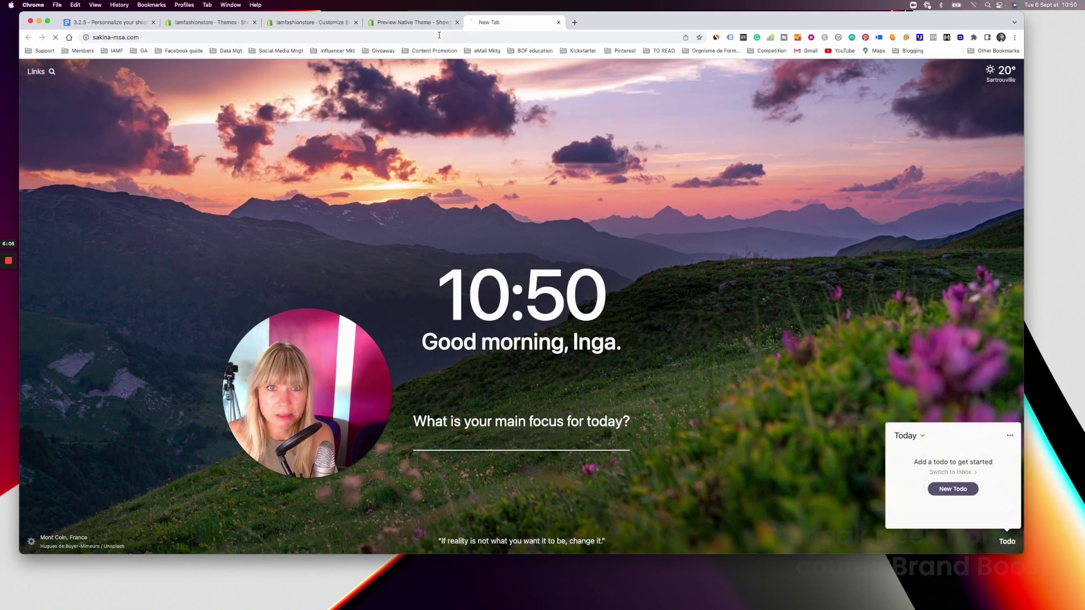
{"action": "left_click_drag", "start_coordinate": [392, 69], "coordinate": [368, 73]}
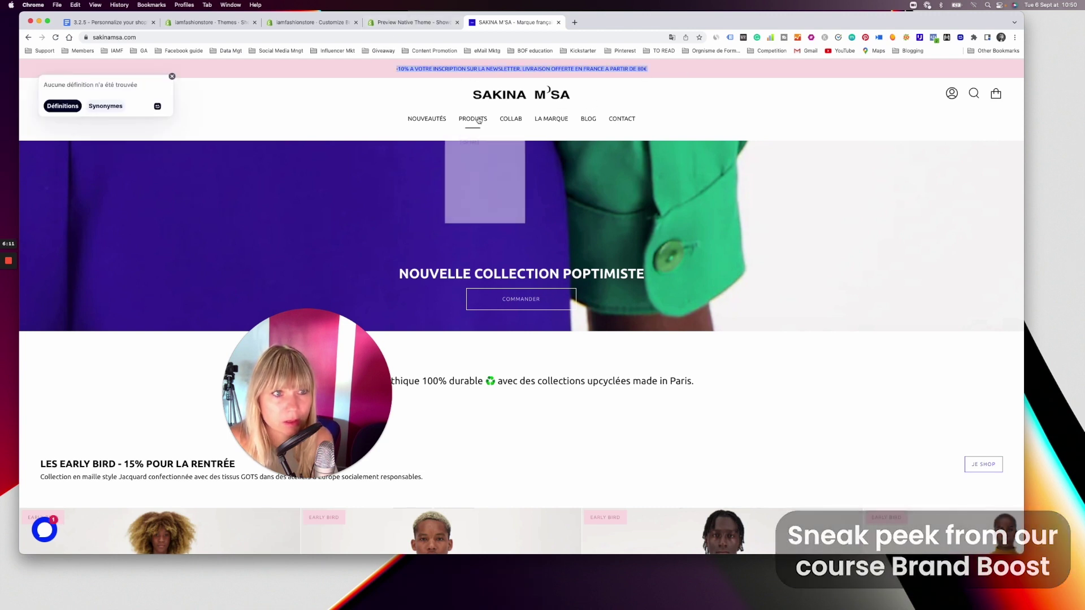
{"action": "mouse_move", "coordinate": [552, 120]}
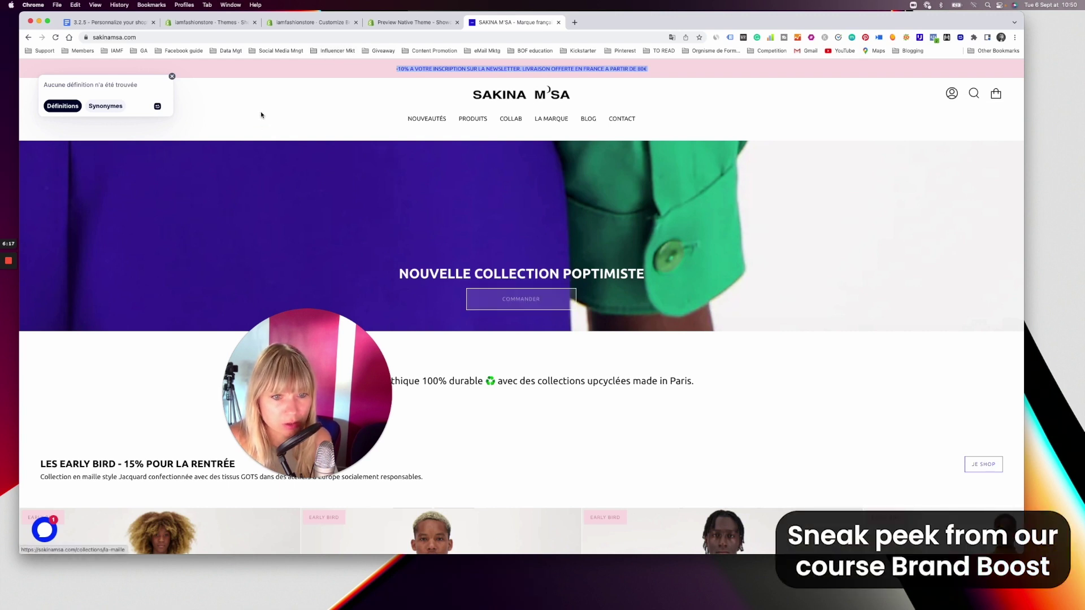
{"action": "scroll", "coordinate": [508, 300], "scroll_direction": "down", "scroll_amount": 1}
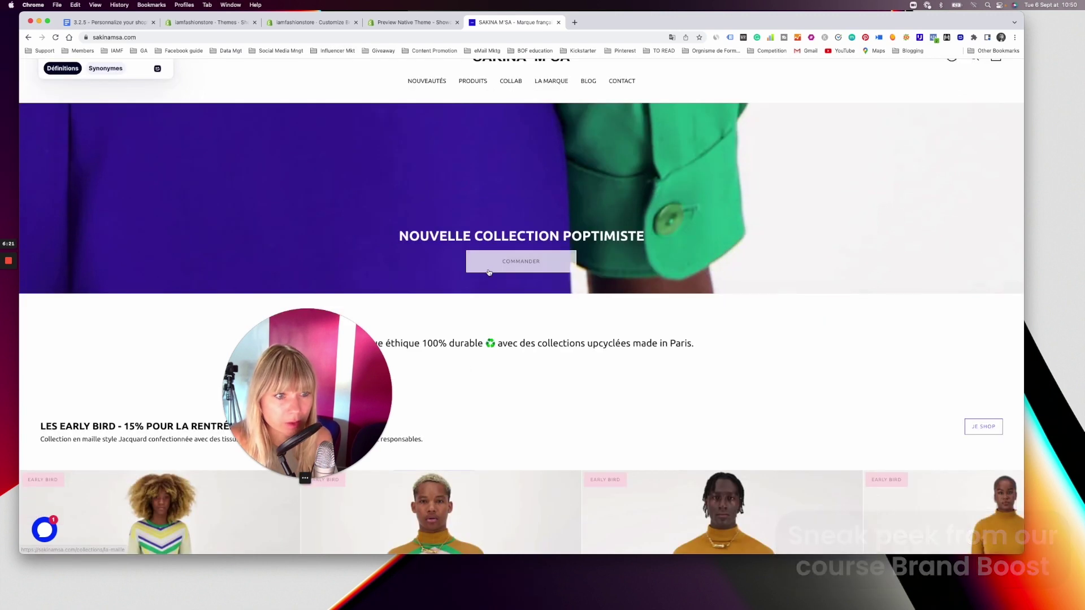
{"action": "scroll", "coordinate": [489, 273], "scroll_direction": "down", "scroll_amount": 4}
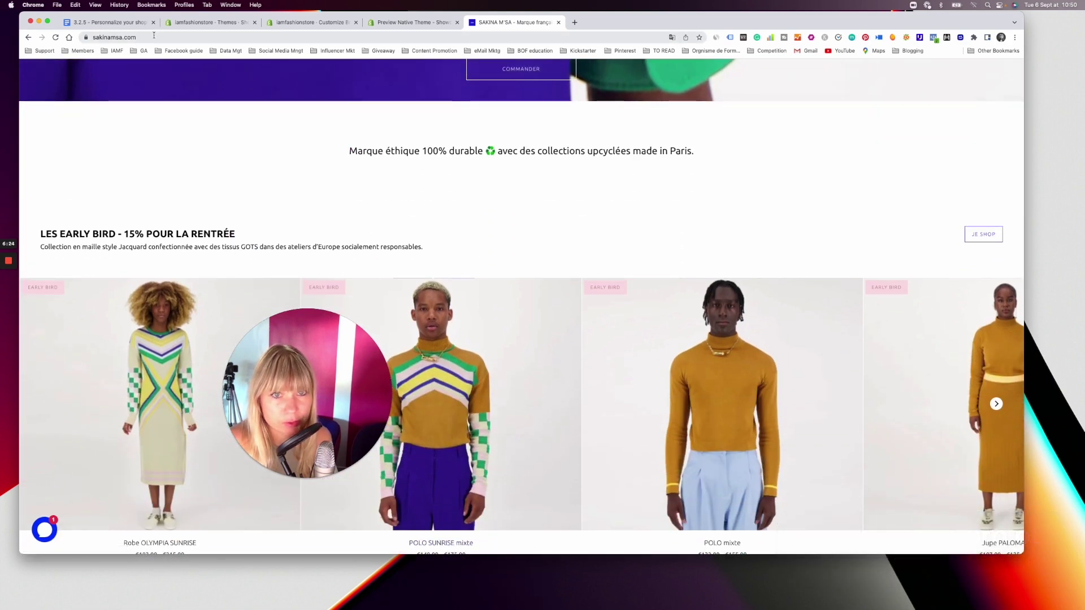
Step: Return to the Broadcast theme editor and review the remaining header navigation and footer color settings
{"action": "left_click", "coordinate": [302, 23]}
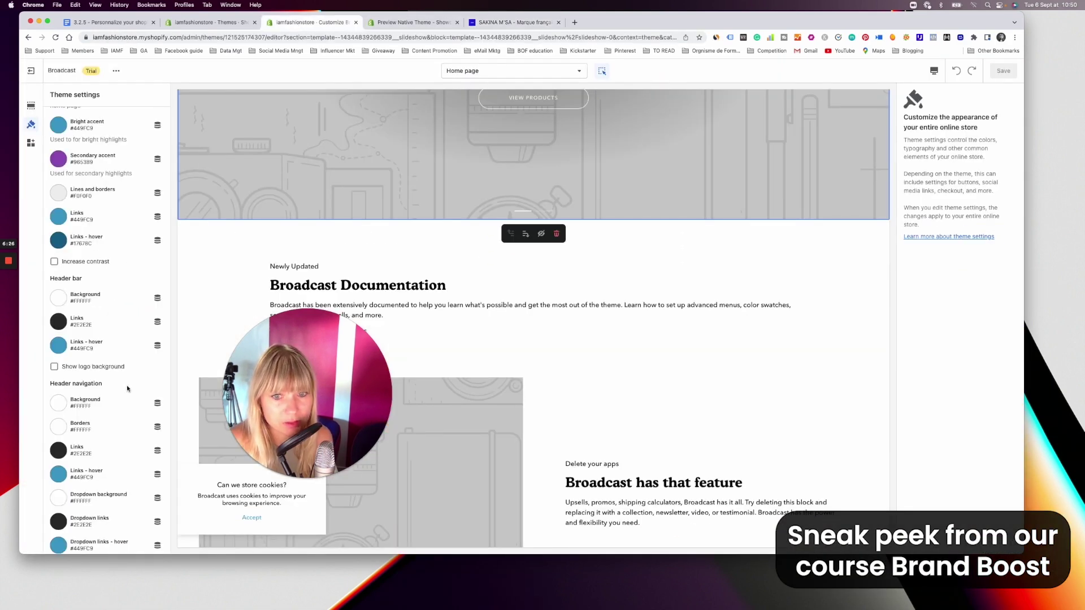
{"action": "scroll", "coordinate": [91, 417], "scroll_direction": "down", "scroll_amount": 5}
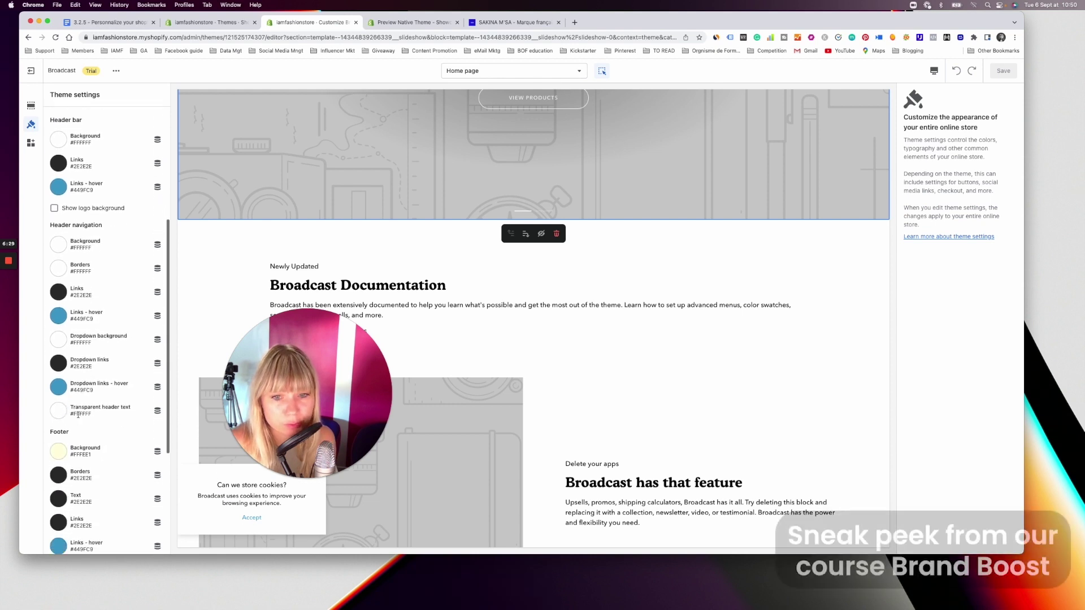
{"action": "scroll", "coordinate": [92, 445], "scroll_direction": "down", "scroll_amount": 4}
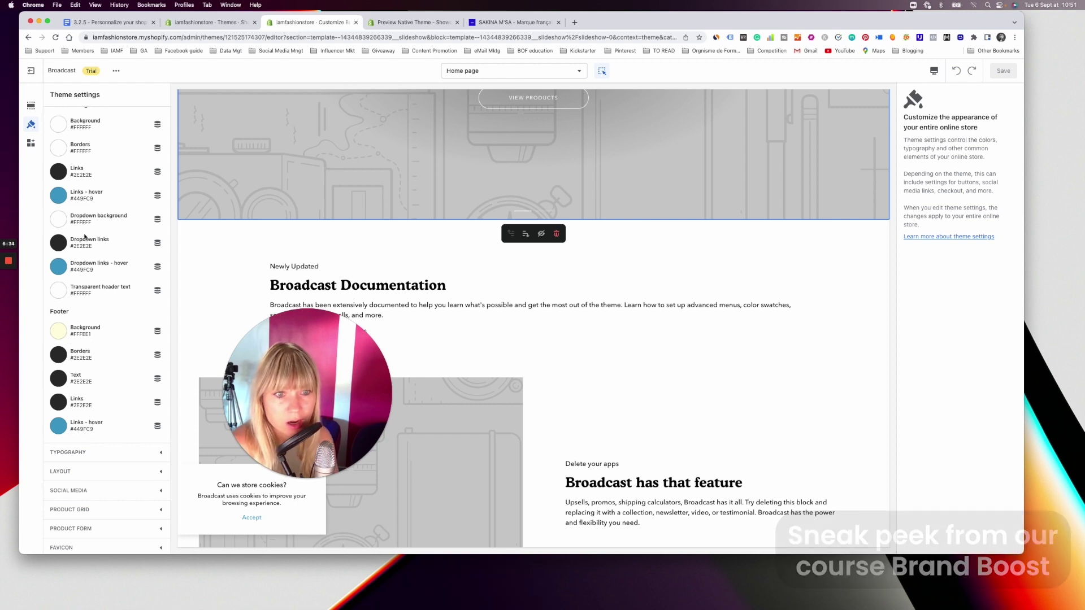
Step: Try Armata as the body text font in the typography settings, then discard the font choice
{"action": "scroll", "coordinate": [121, 376], "scroll_direction": "down", "scroll_amount": 1}
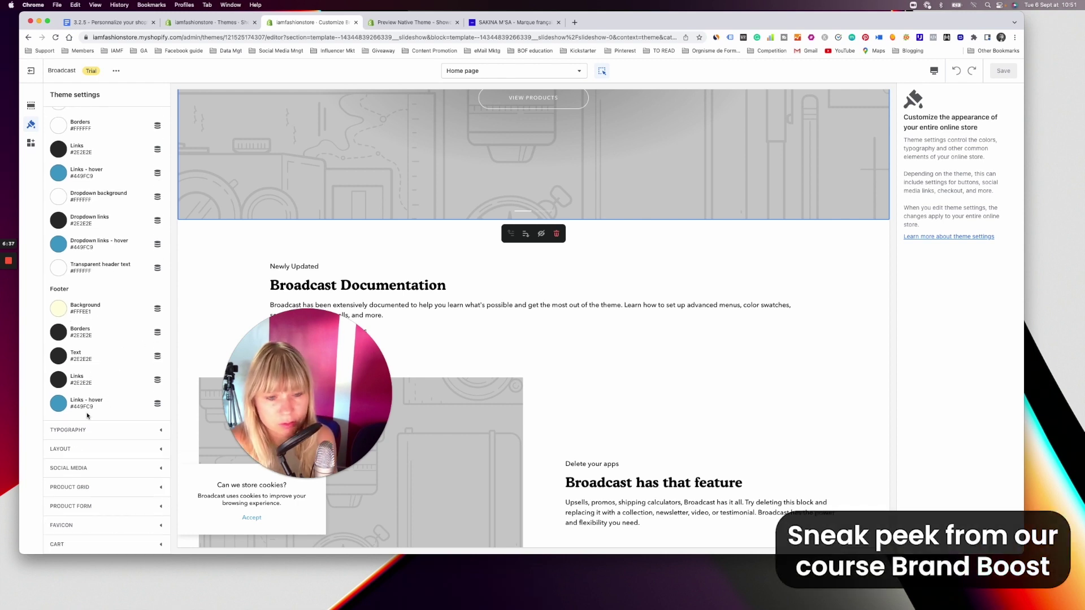
{"action": "left_click", "coordinate": [74, 430]}
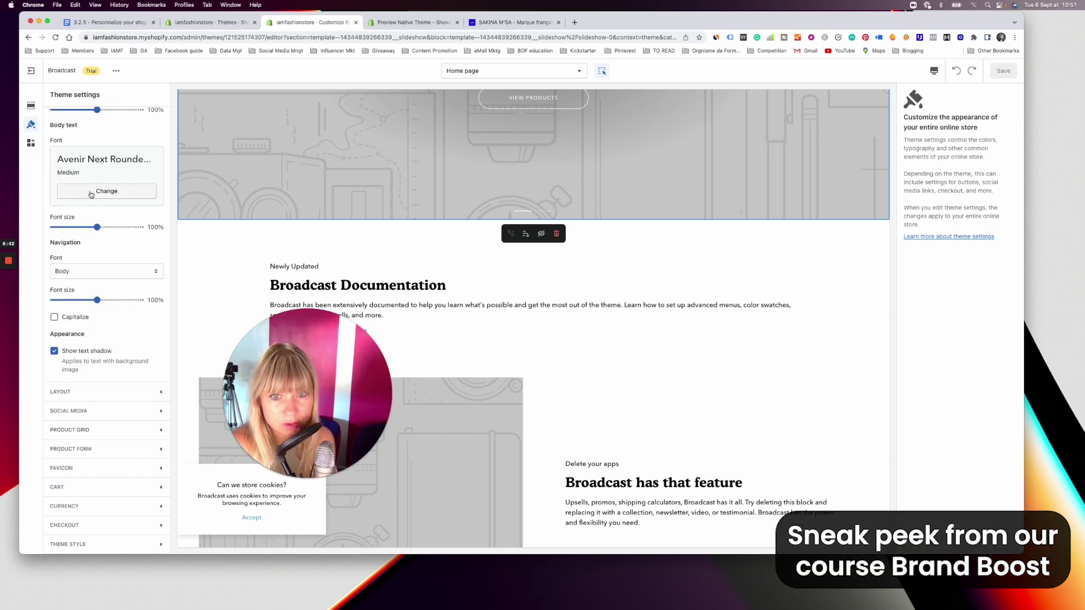
{"action": "left_click", "coordinate": [89, 192]}
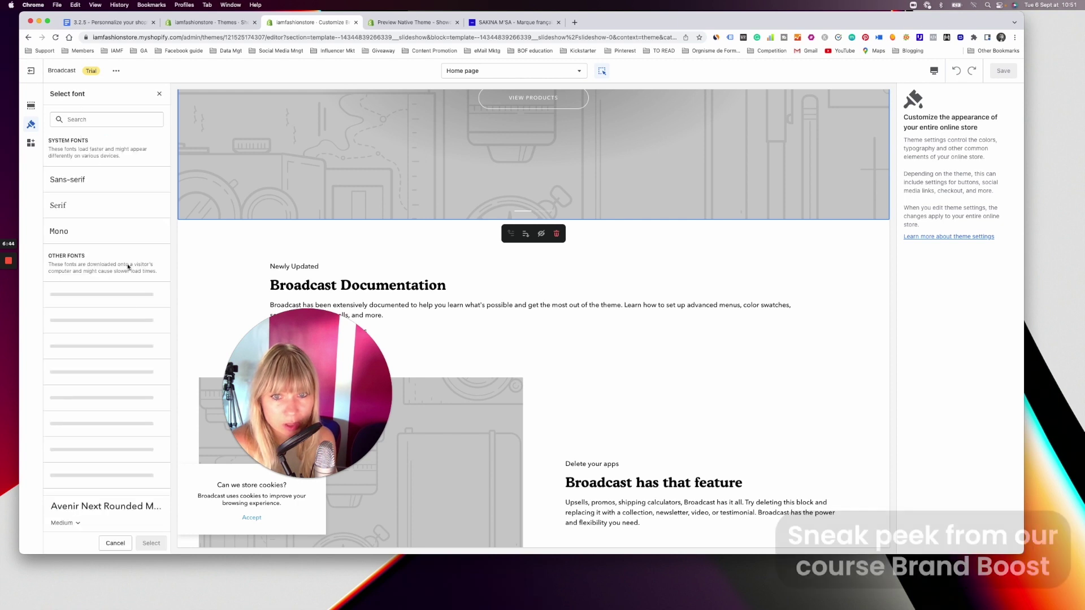
{"action": "scroll", "coordinate": [103, 319], "scroll_direction": "down", "scroll_amount": 5}
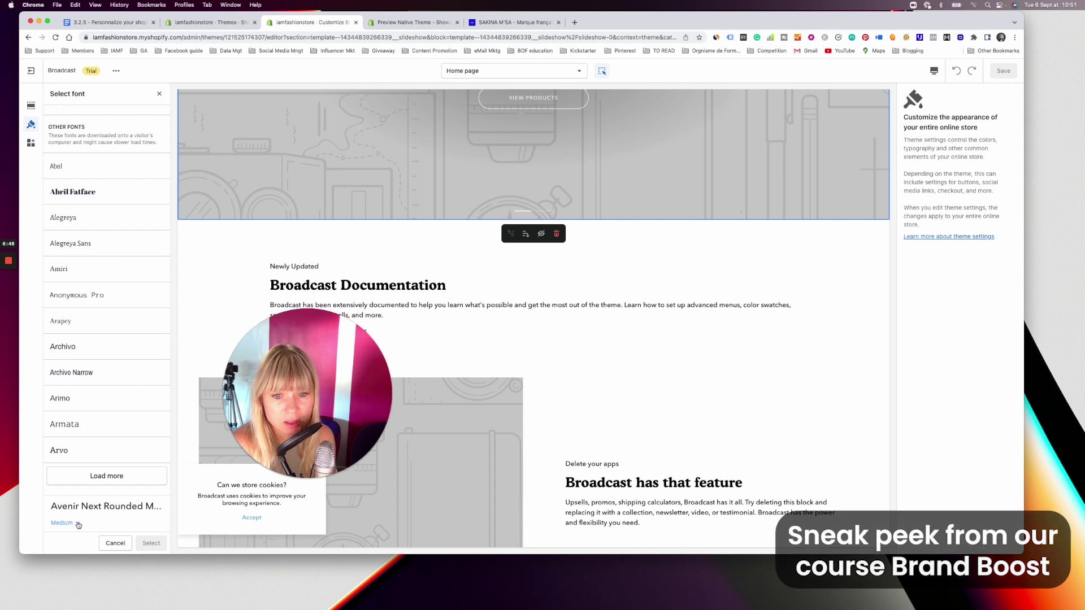
{"action": "left_click", "coordinate": [78, 525]}
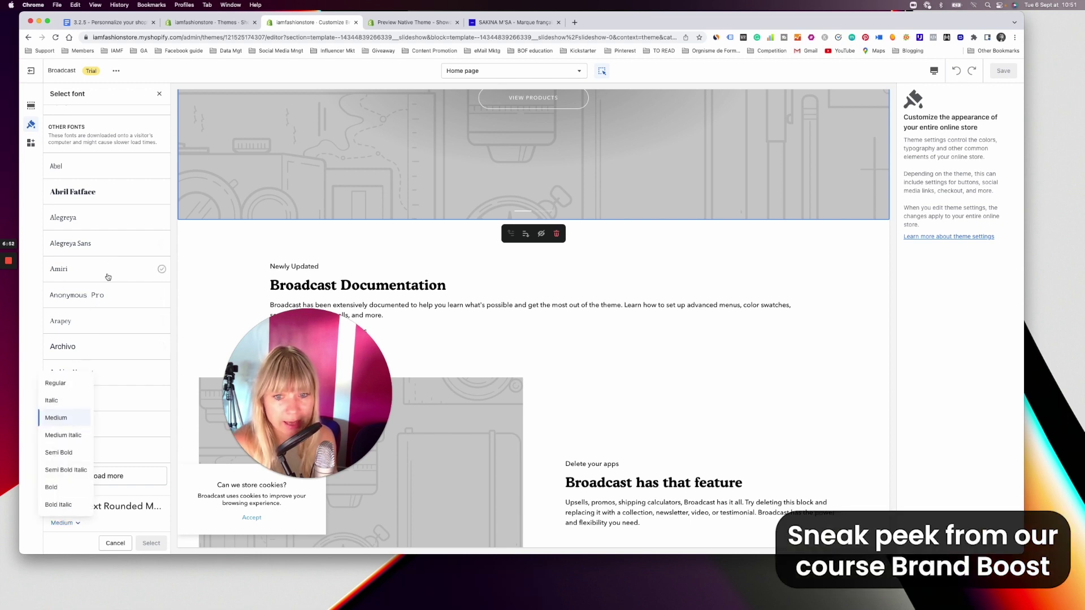
{"action": "left_click", "coordinate": [89, 425]}
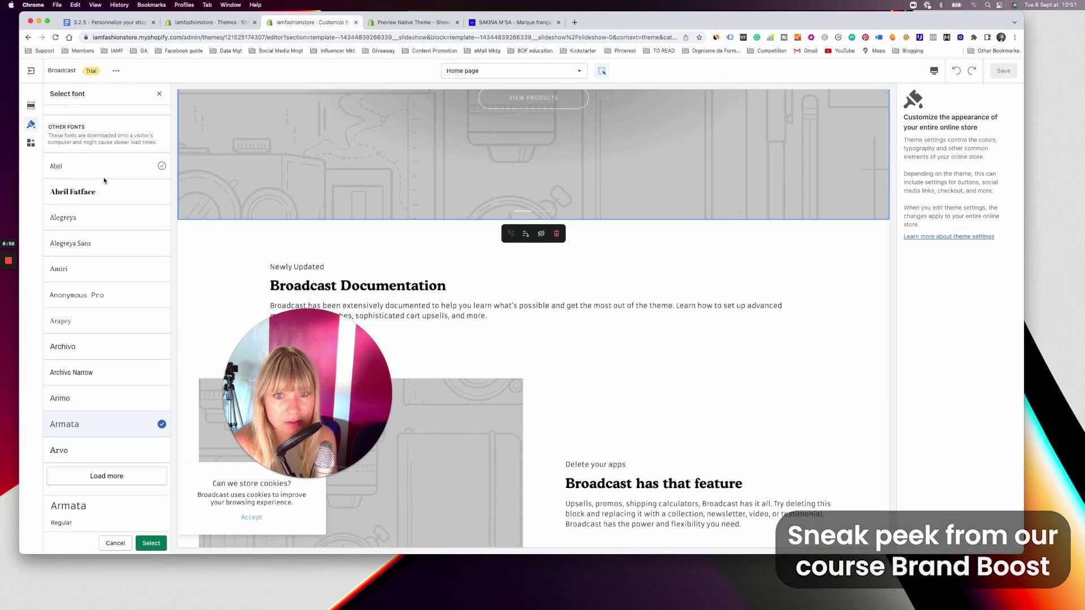
{"action": "scroll", "coordinate": [104, 180], "scroll_direction": "up", "scroll_amount": 3}
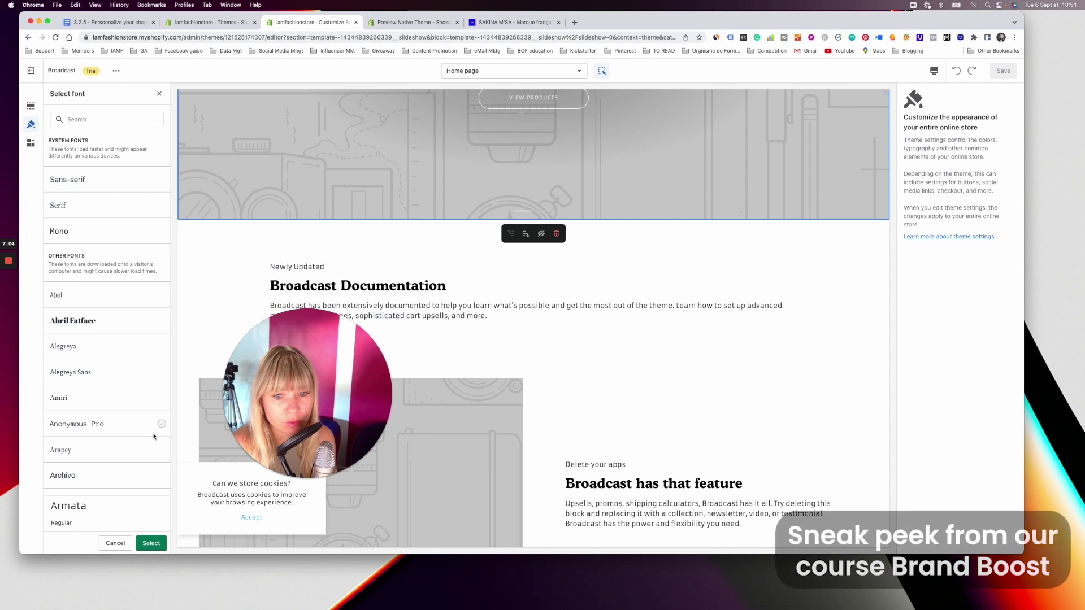
{"action": "scroll", "coordinate": [139, 435], "scroll_direction": "down", "scroll_amount": 1}
{"action": "scroll", "coordinate": [140, 435], "scroll_direction": "down", "scroll_amount": 2}
{"action": "scroll", "coordinate": [141, 424], "scroll_direction": "up", "scroll_amount": 3}
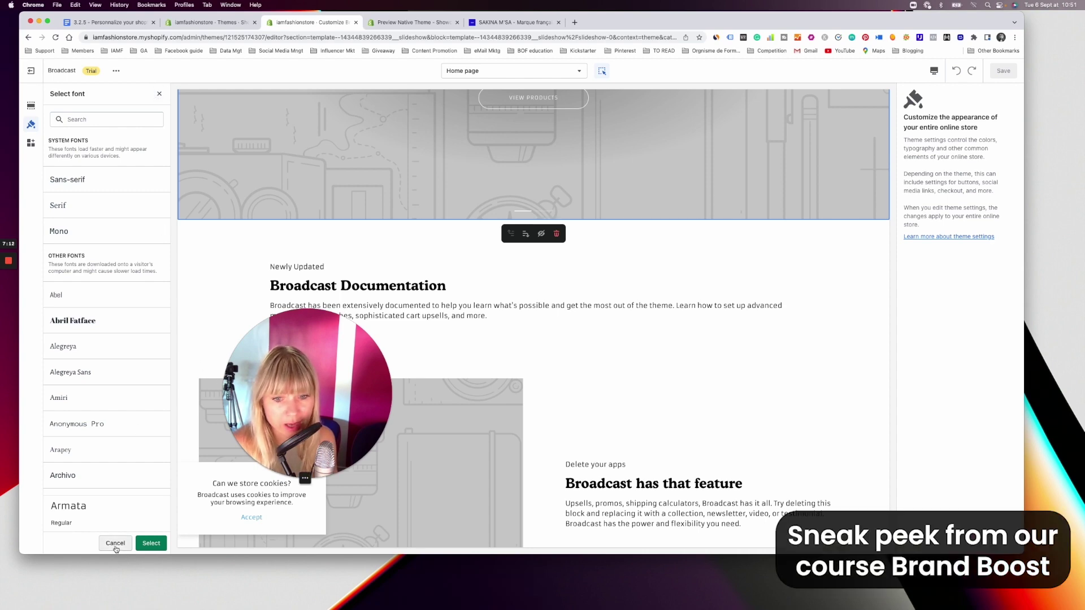
{"action": "left_click", "coordinate": [116, 547]}
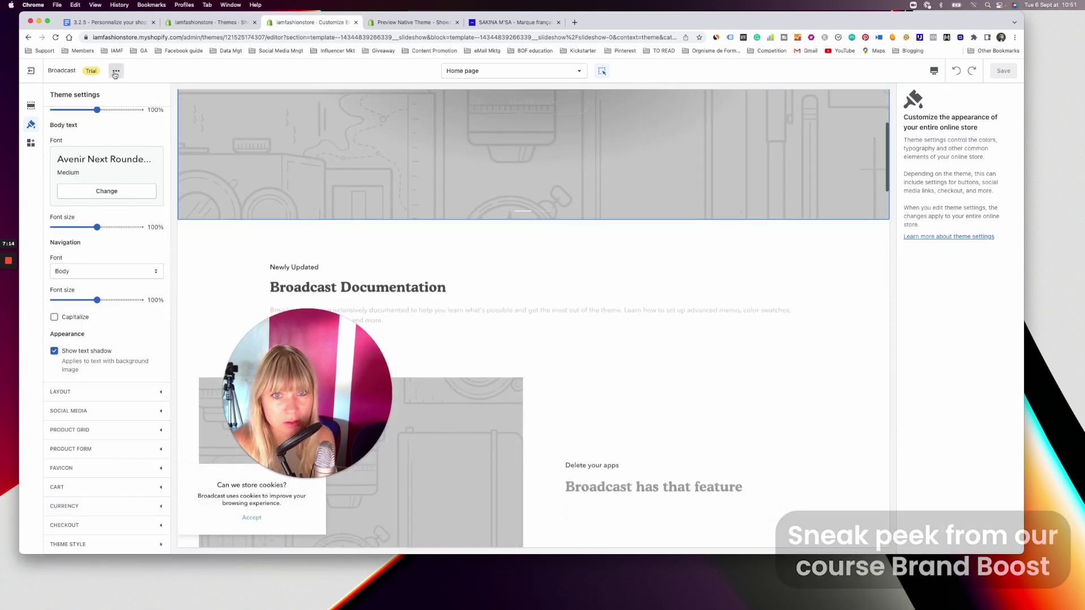
Step: Review the layout settings, including button style and loading icon, and the social media link fields and sharing options
{"action": "left_click", "coordinate": [116, 71]}
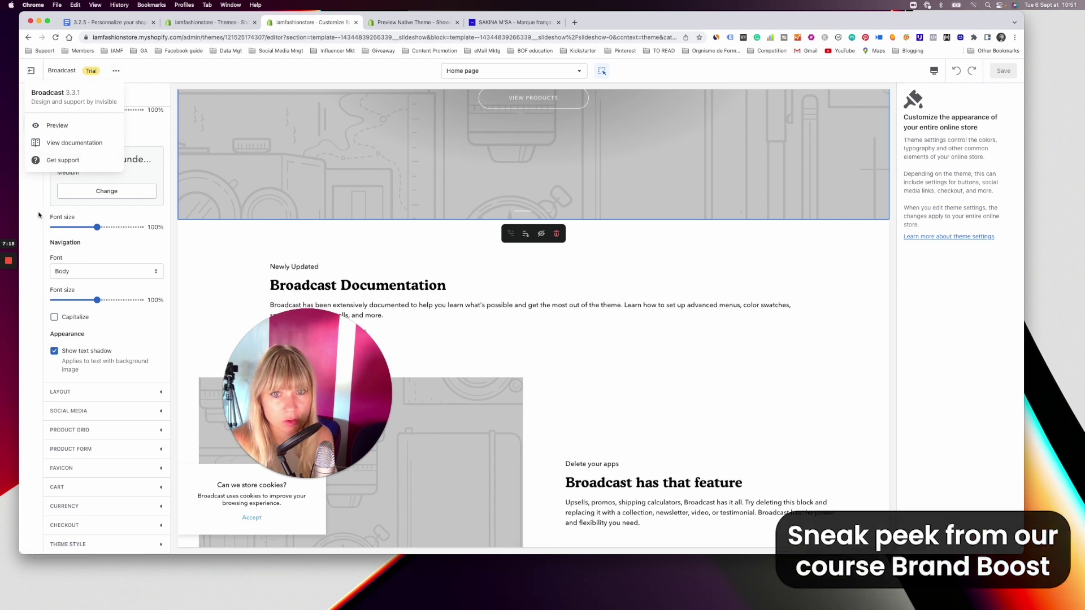
{"action": "left_click", "coordinate": [41, 213]}
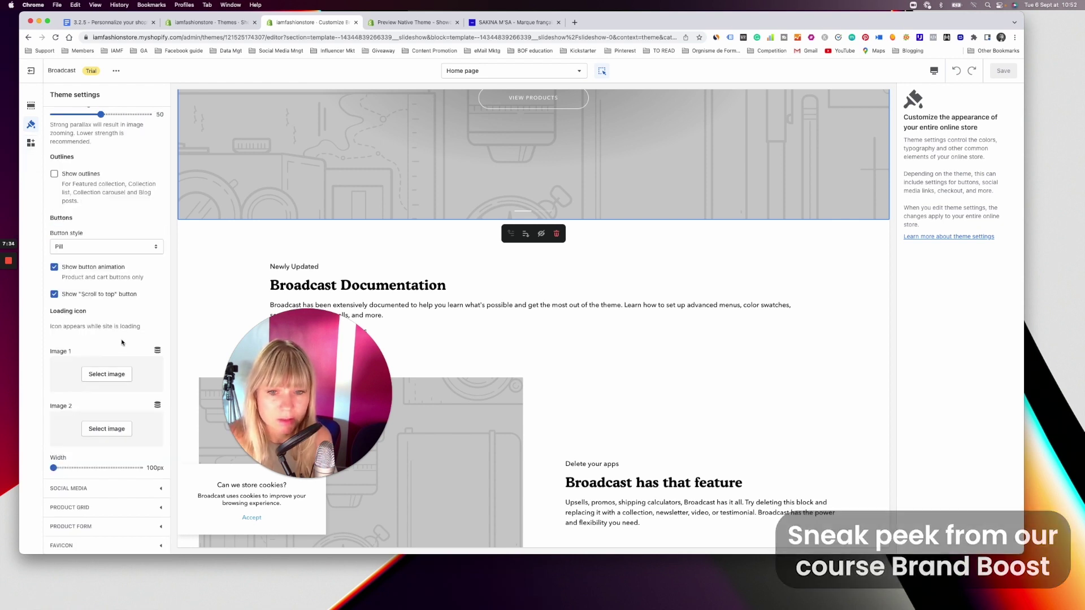
{"action": "scroll", "coordinate": [122, 343], "scroll_direction": "down", "scroll_amount": 3}
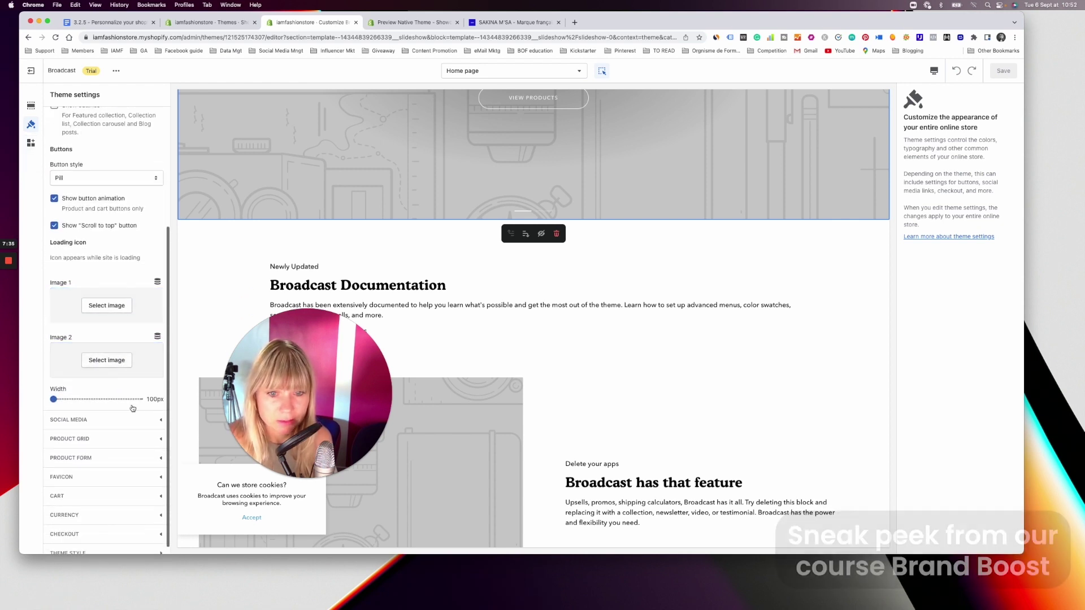
{"action": "left_click", "coordinate": [85, 429]}
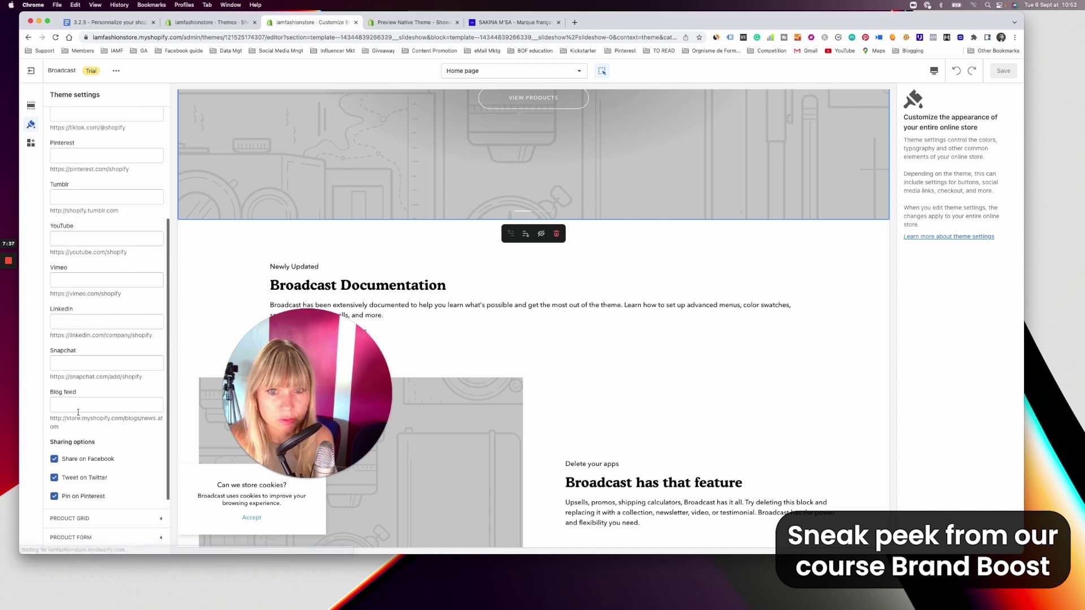
{"action": "scroll", "coordinate": [78, 140], "scroll_direction": "up", "scroll_amount": 1}
{"action": "left_click", "coordinate": [79, 137]}
{"action": "key", "text": "Tab"}
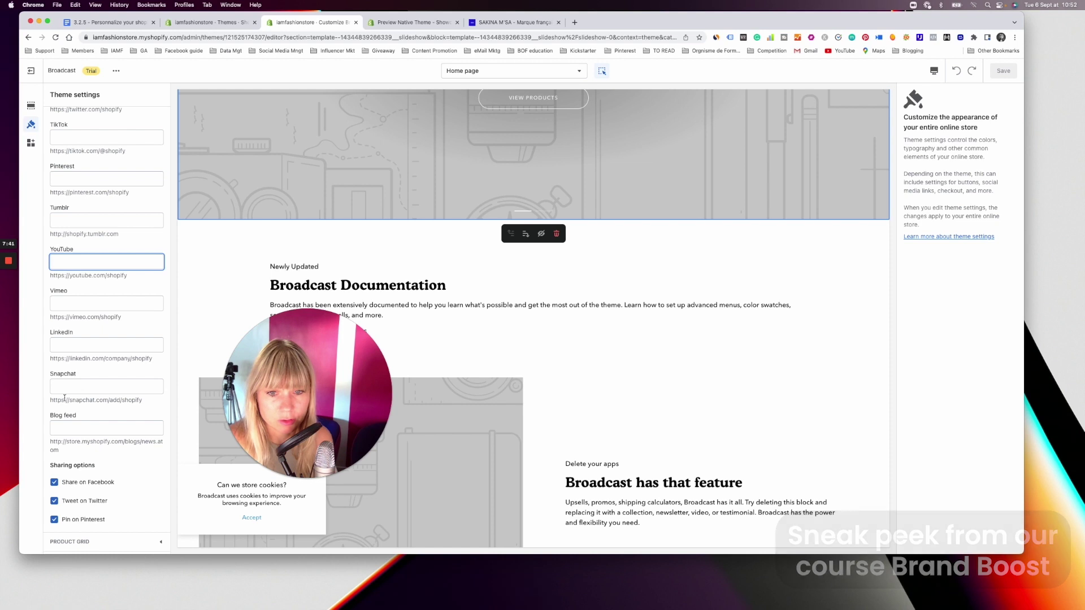
{"action": "scroll", "coordinate": [64, 397], "scroll_direction": "down", "scroll_amount": 3}
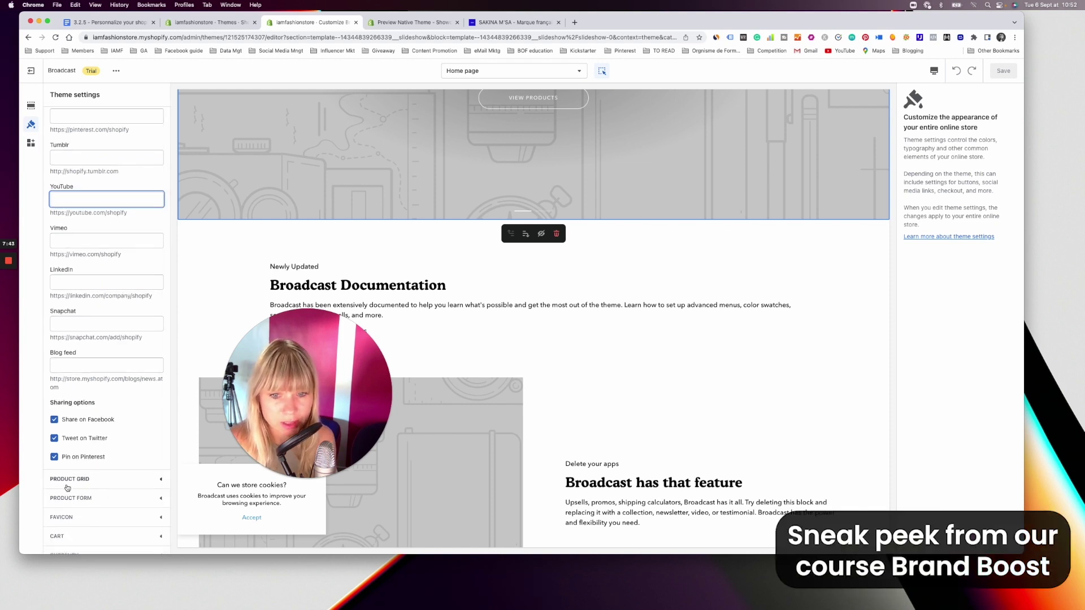
{"action": "scroll", "coordinate": [68, 483], "scroll_direction": "down", "scroll_amount": 2}
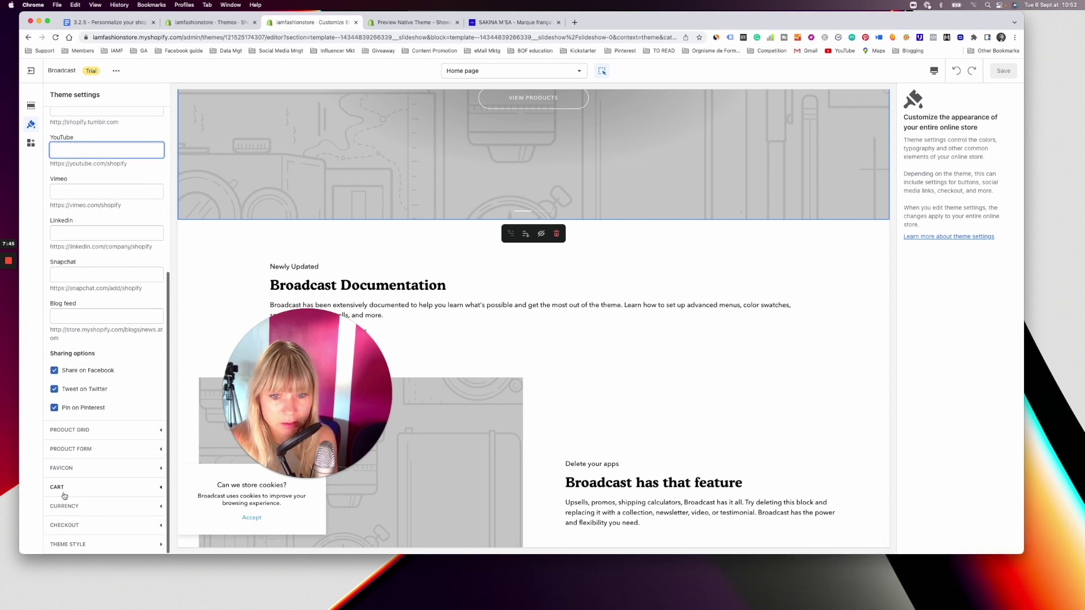
Step: Review the favicon, cart, product grid and product form settings, including the product photo aspect ratio
{"action": "left_click", "coordinate": [63, 469]}
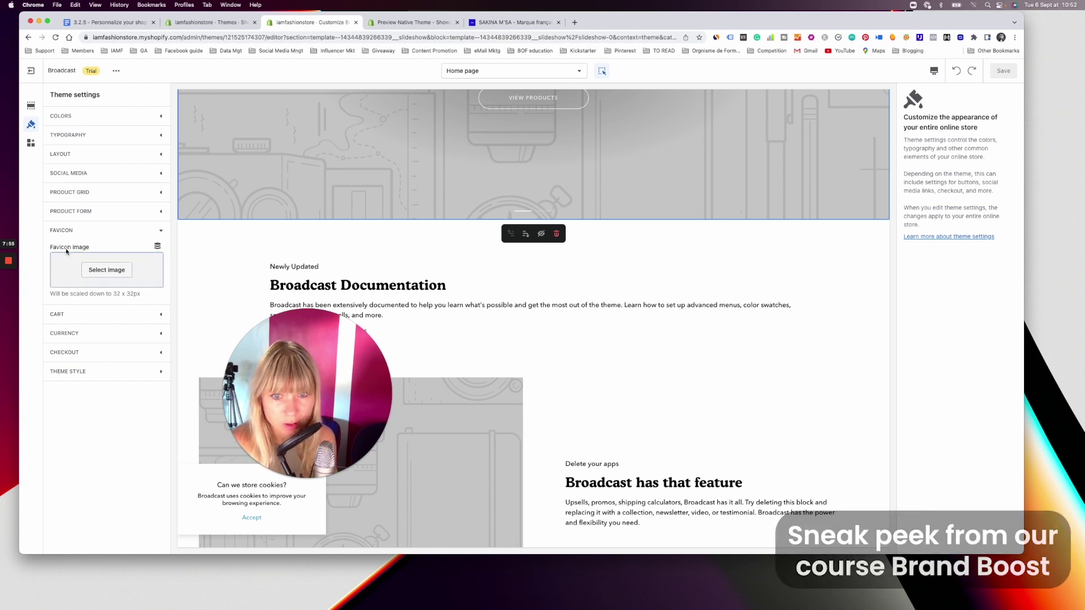
{"action": "left_click", "coordinate": [55, 320]}
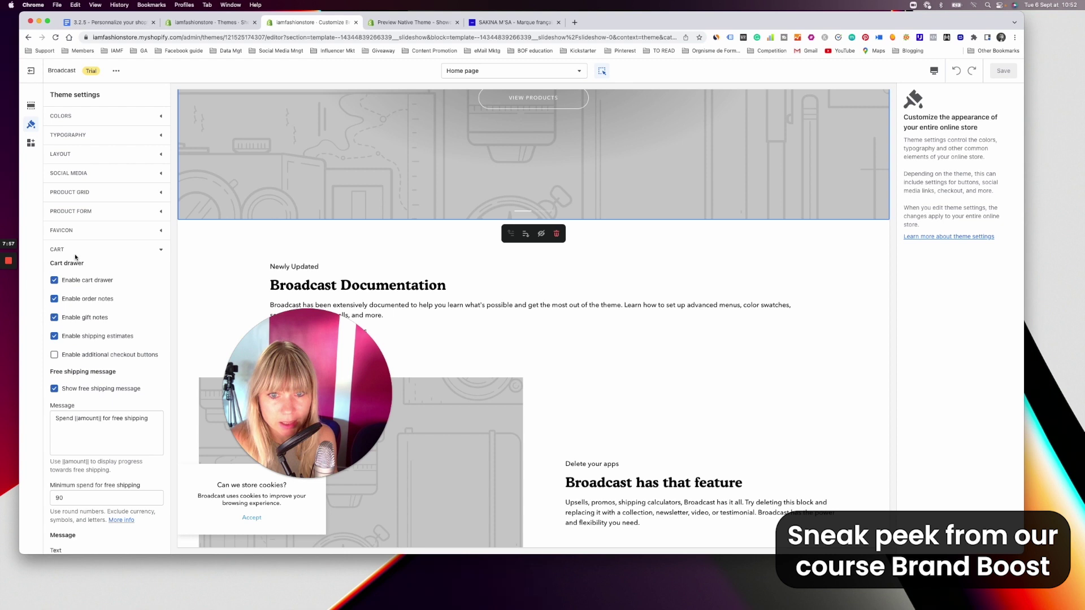
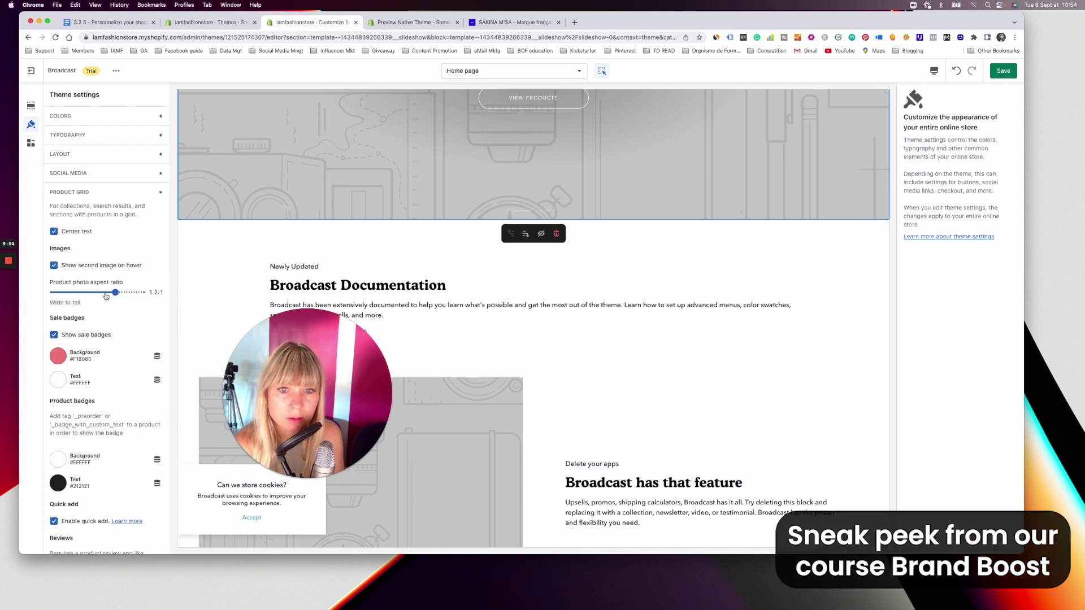
{"action": "left_click_drag", "start_coordinate": [116, 291], "coordinate": [114, 291]}
{"action": "scroll", "coordinate": [115, 291], "scroll_direction": "down", "scroll_amount": 1}
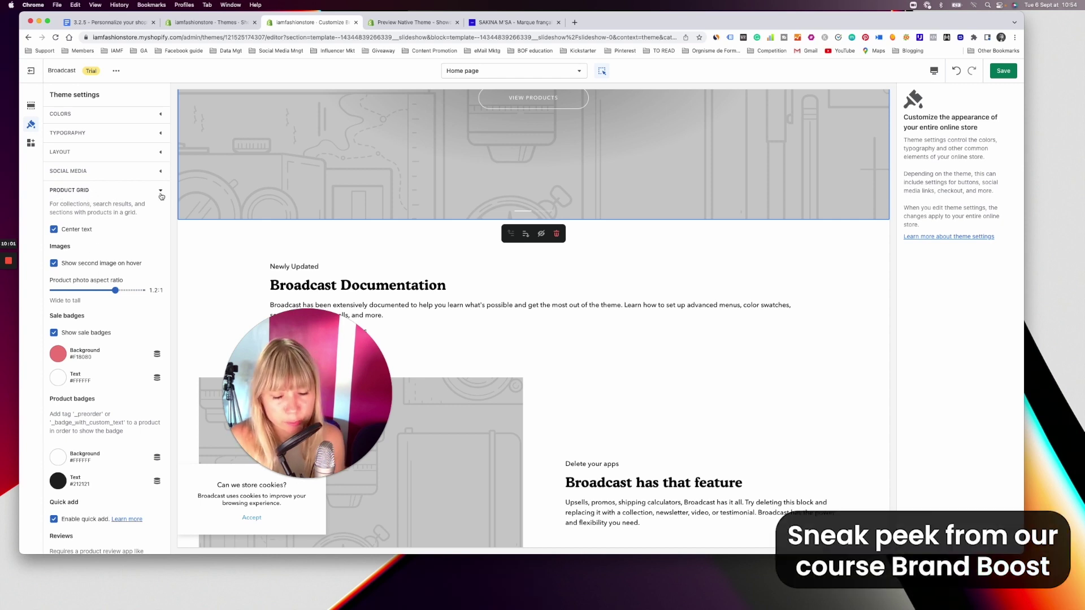
{"action": "left_click", "coordinate": [161, 194]}
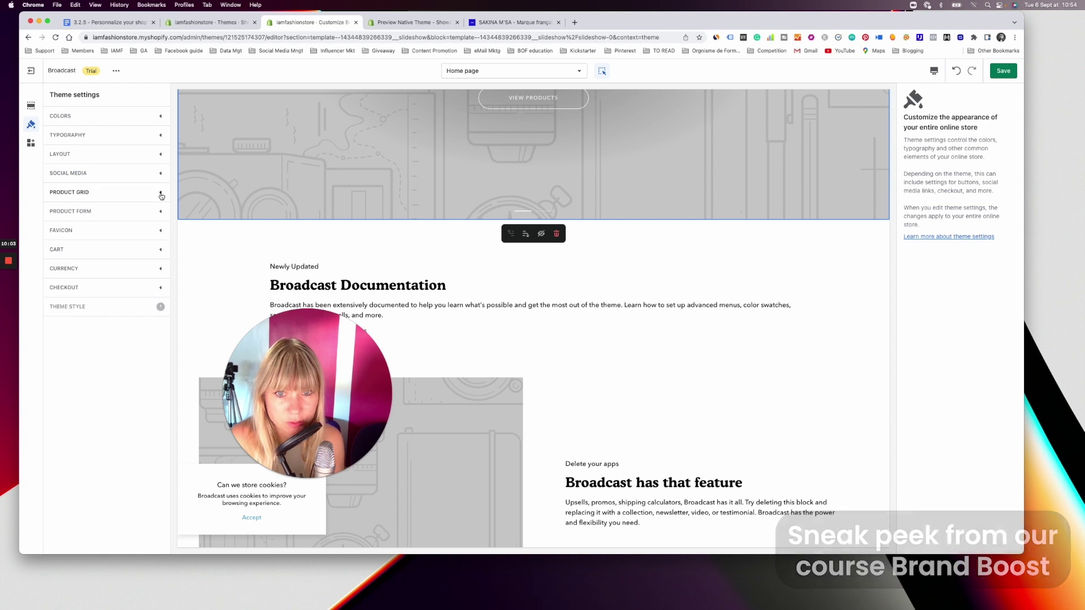
{"action": "left_click", "coordinate": [85, 211]}
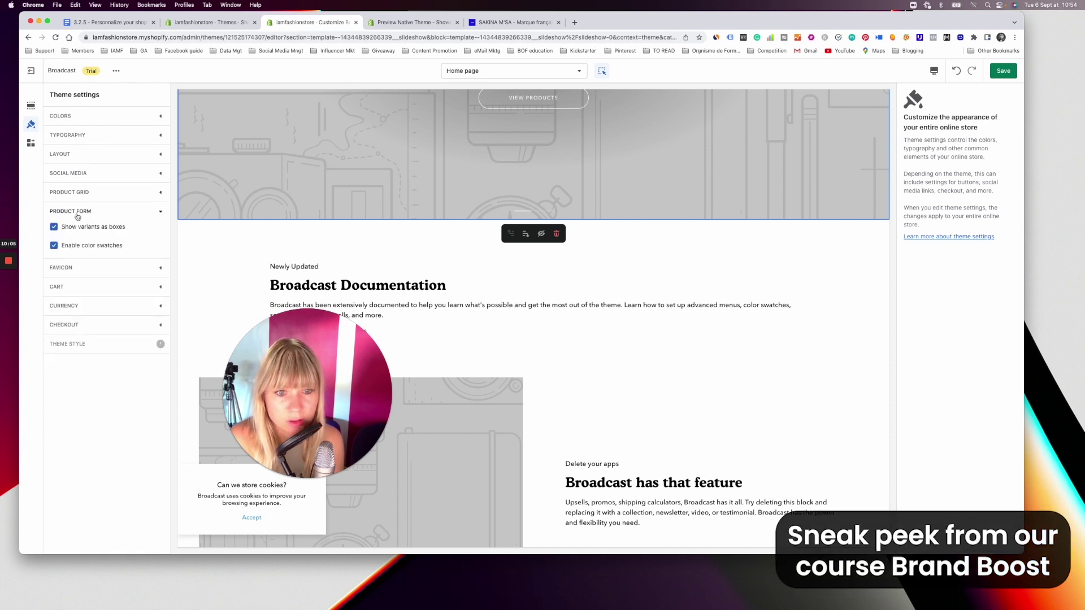
{"action": "left_click", "coordinate": [78, 214]}
Step: Check the app embeds and return the theme editor to the homepage sections
{"action": "left_click", "coordinate": [30, 143]}
{"action": "left_click", "coordinate": [30, 127]}
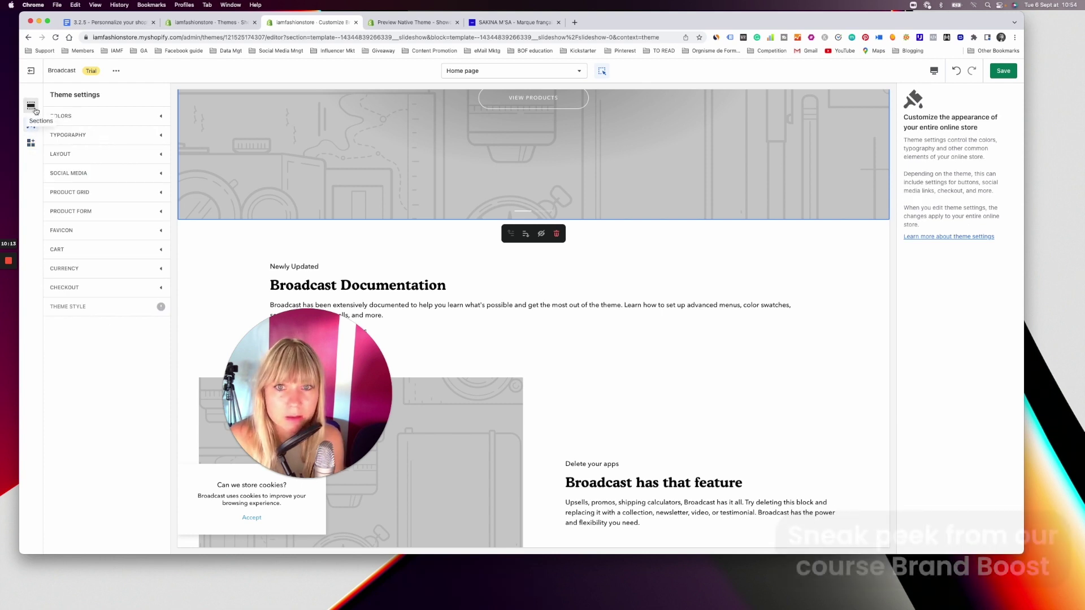
{"action": "left_click", "coordinate": [31, 105]}
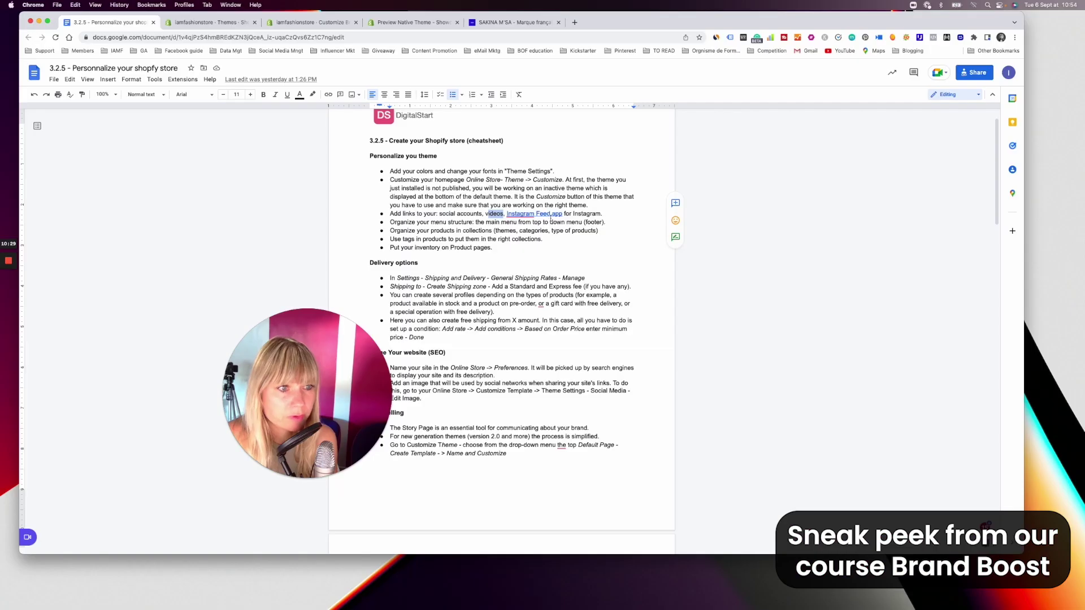
Step: Open the Instagram Feed app page in the Shopify App Store from its link in the Google Docs cheatsheet
{"action": "left_click", "coordinate": [546, 214]}
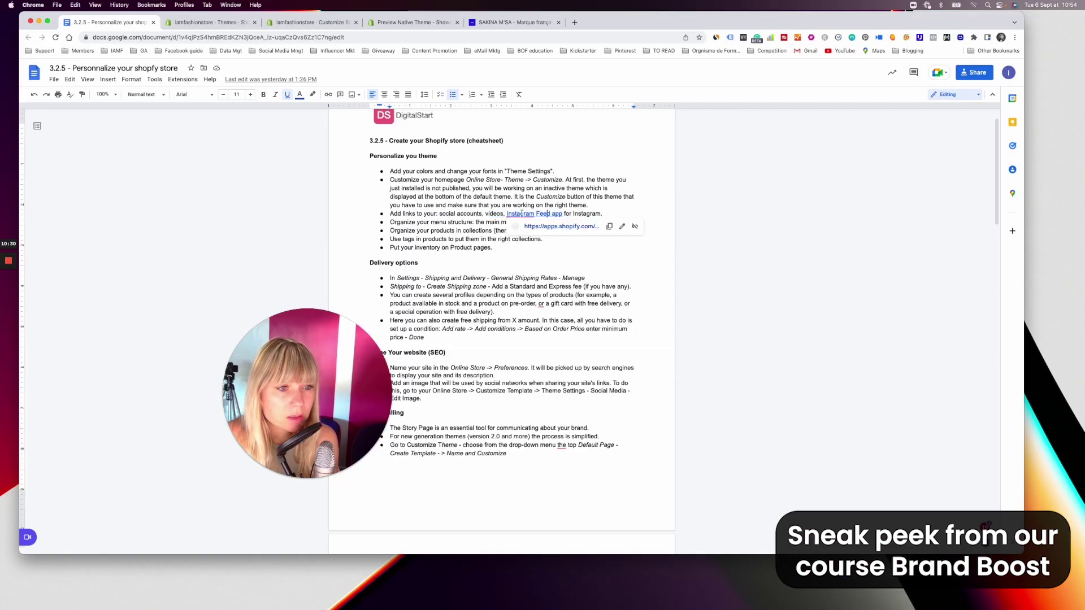
{"action": "left_click", "coordinate": [559, 226]}
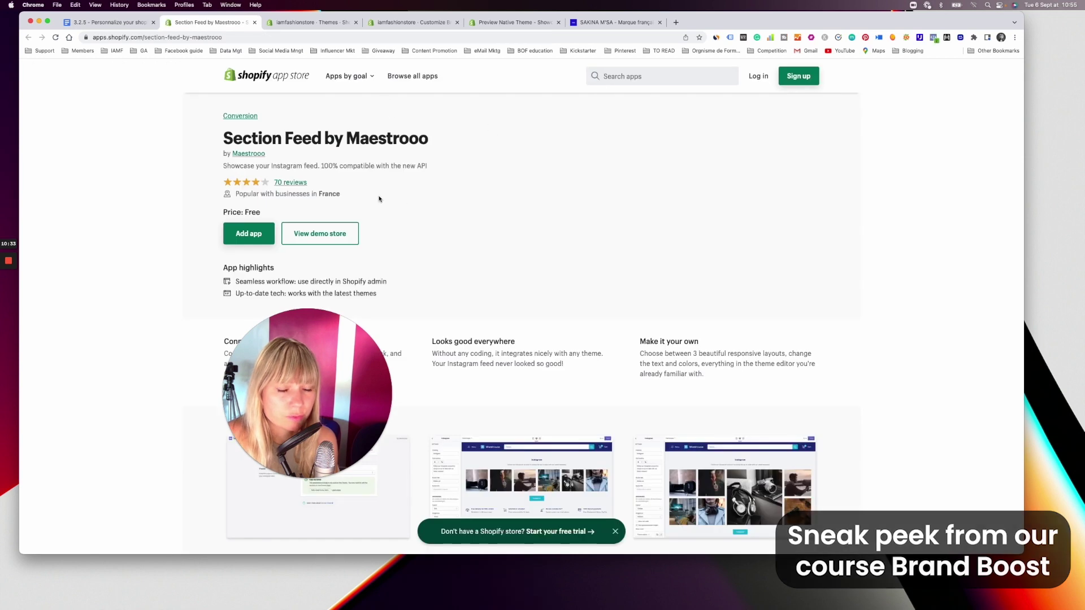
{"action": "left_click_drag", "start_coordinate": [359, 337], "coordinate": [220, 320]}
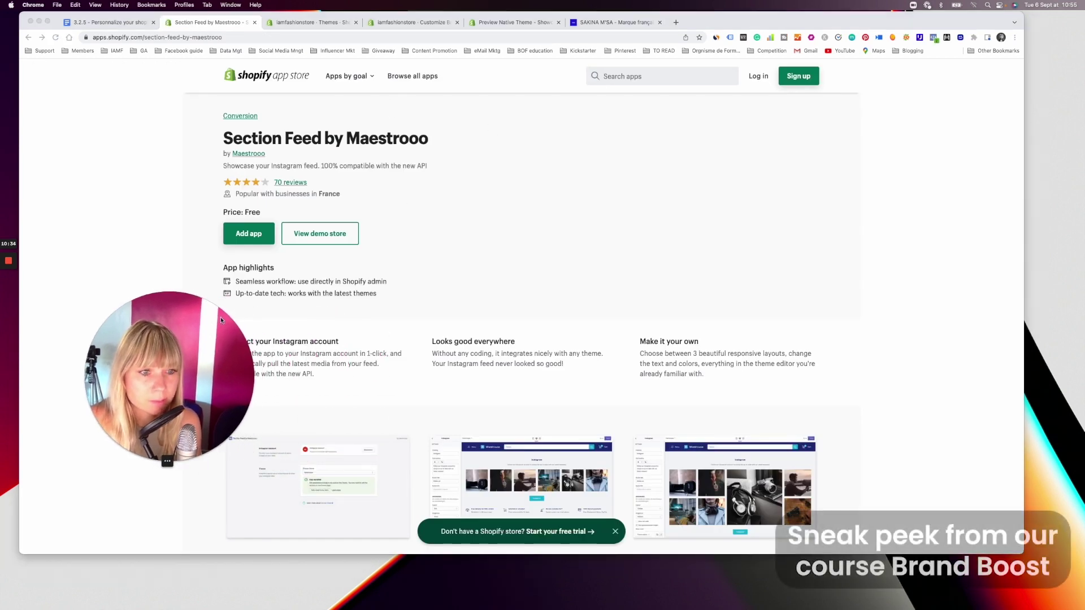
Step: Try to add the Section Feed by Maestrooo app by continuing through the Shopify account selection
{"action": "left_click", "coordinate": [248, 235]}
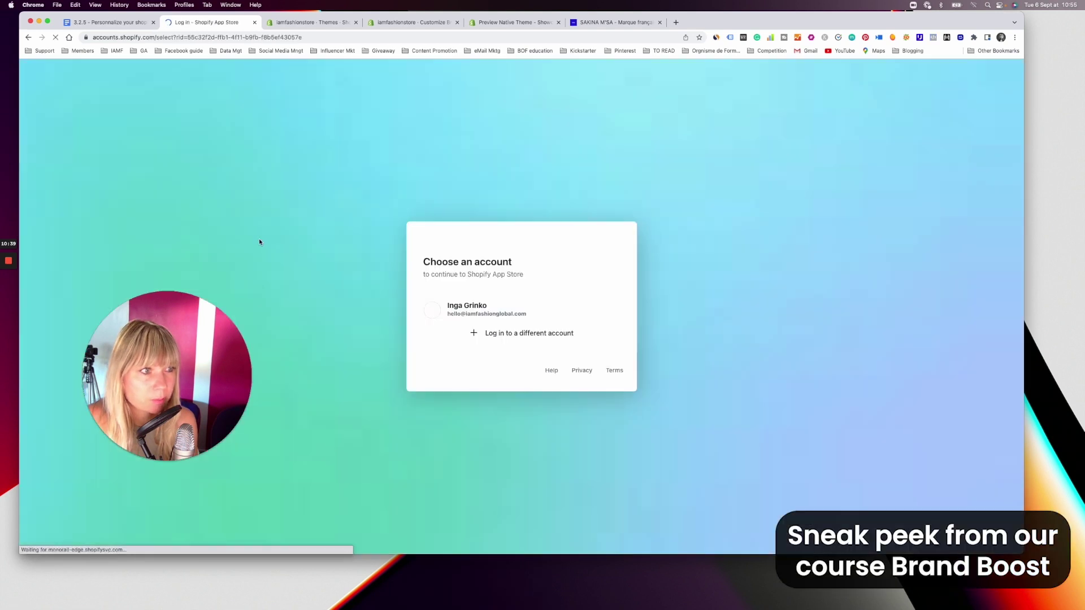
{"action": "left_click", "coordinate": [495, 345]}
{"action": "left_click", "coordinate": [516, 378]}
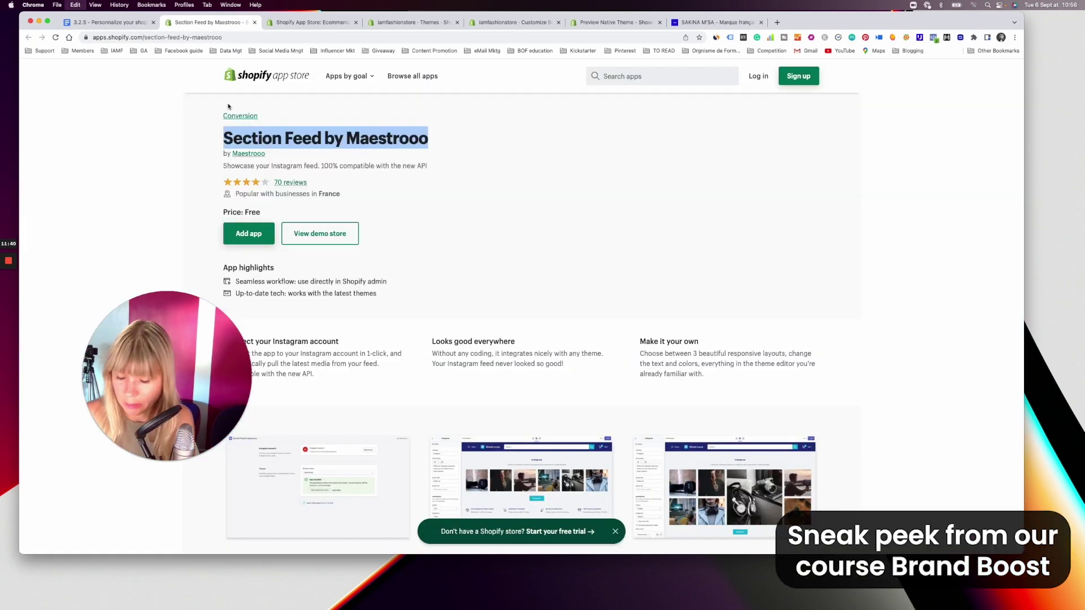
Step: Open the Shopify App Store from the add-apps suggestions in the iamfashionstore admin
{"action": "left_click", "coordinate": [116, 22]}
{"action": "left_click", "coordinate": [298, 24]}
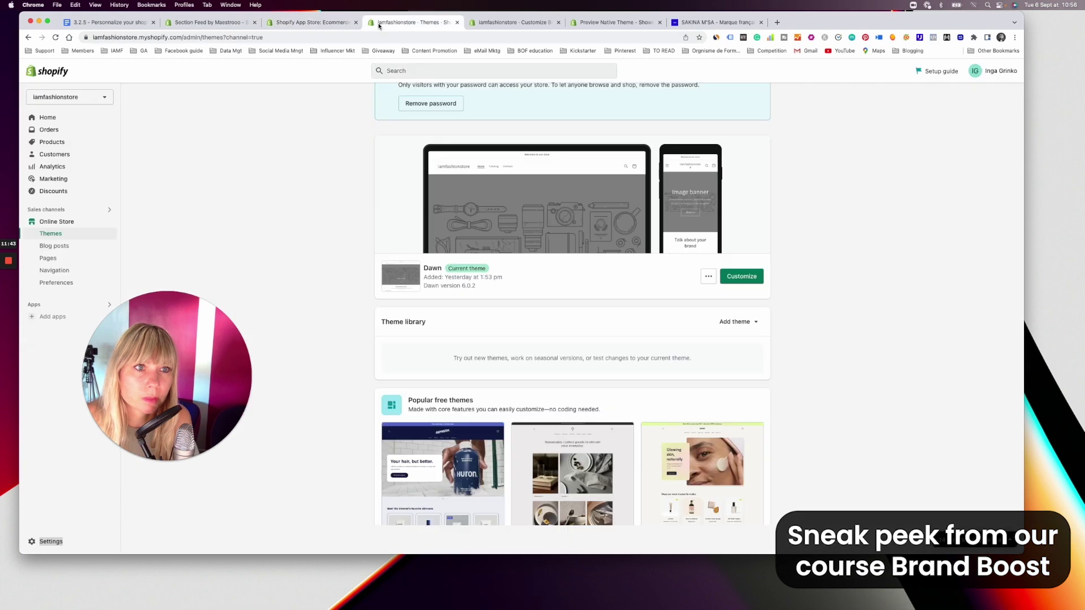
{"action": "left_click", "coordinate": [412, 22]}
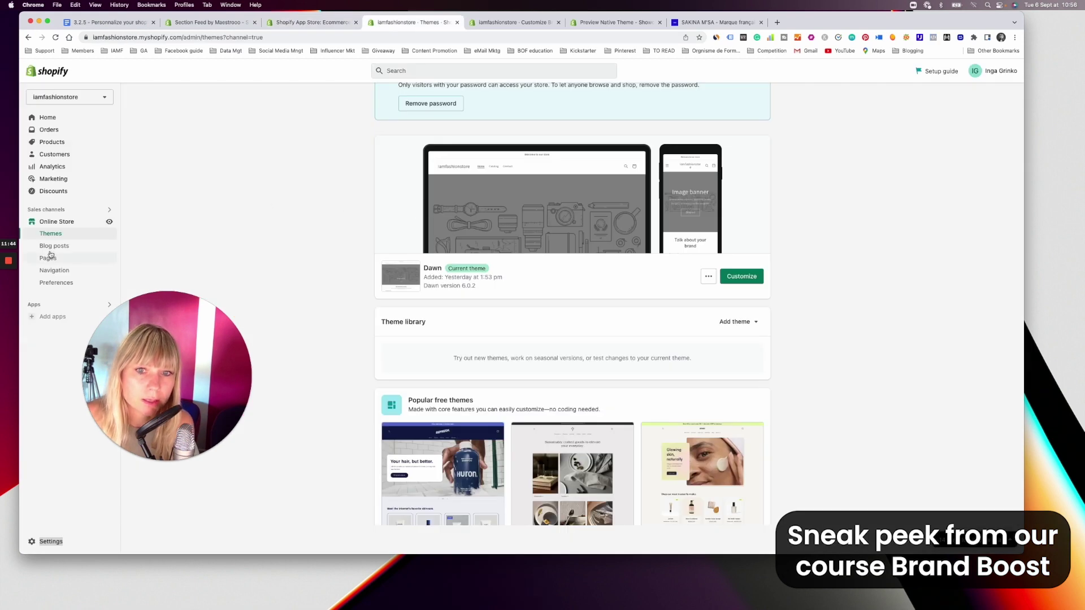
{"action": "left_click", "coordinate": [46, 319]}
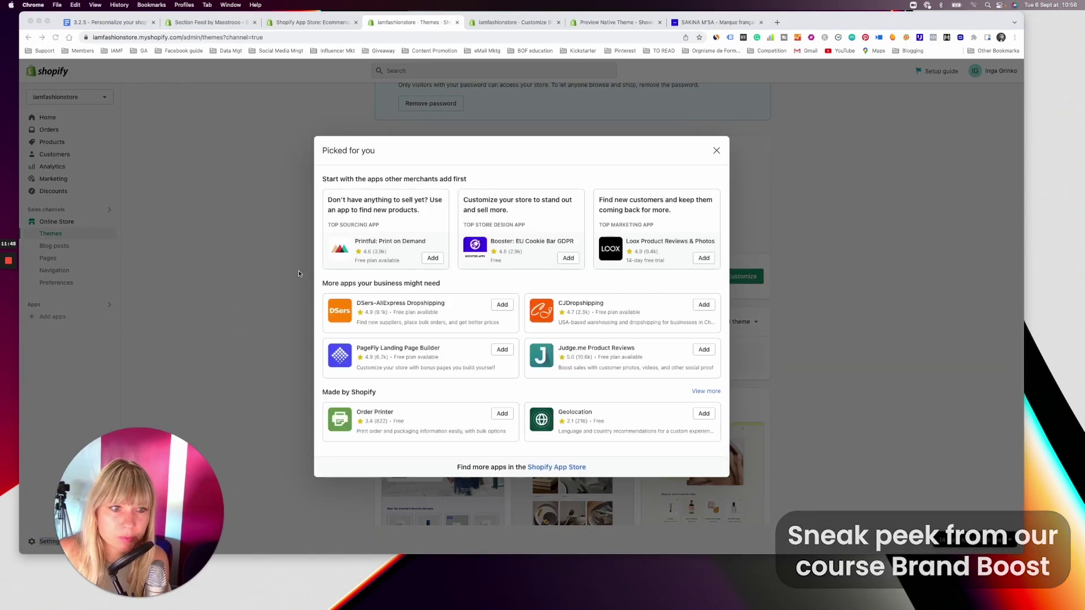
{"action": "left_click", "coordinate": [403, 160]}
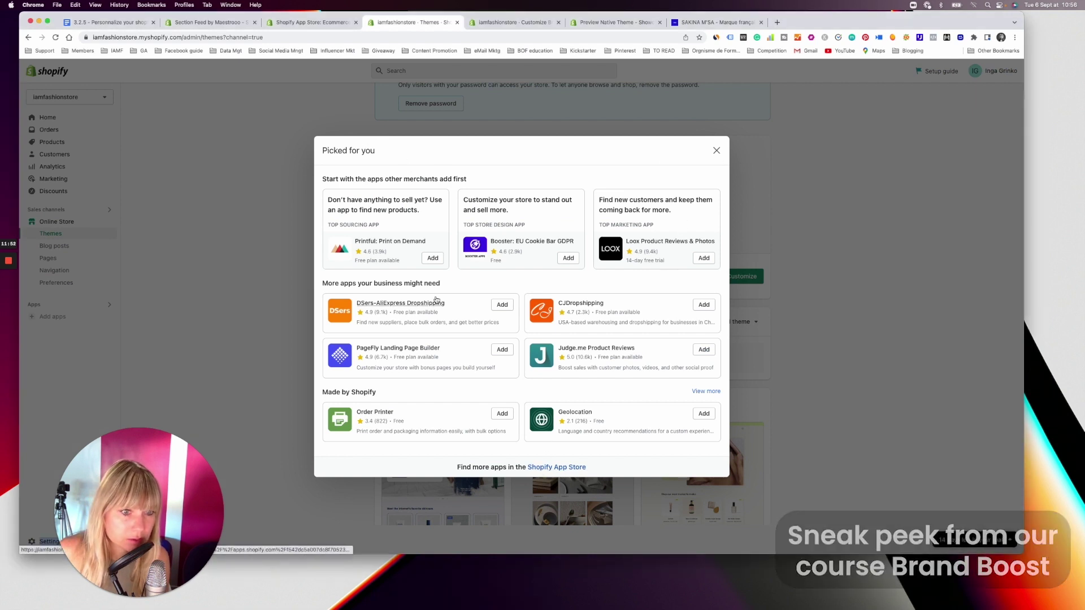
{"action": "left_click", "coordinate": [552, 468]}
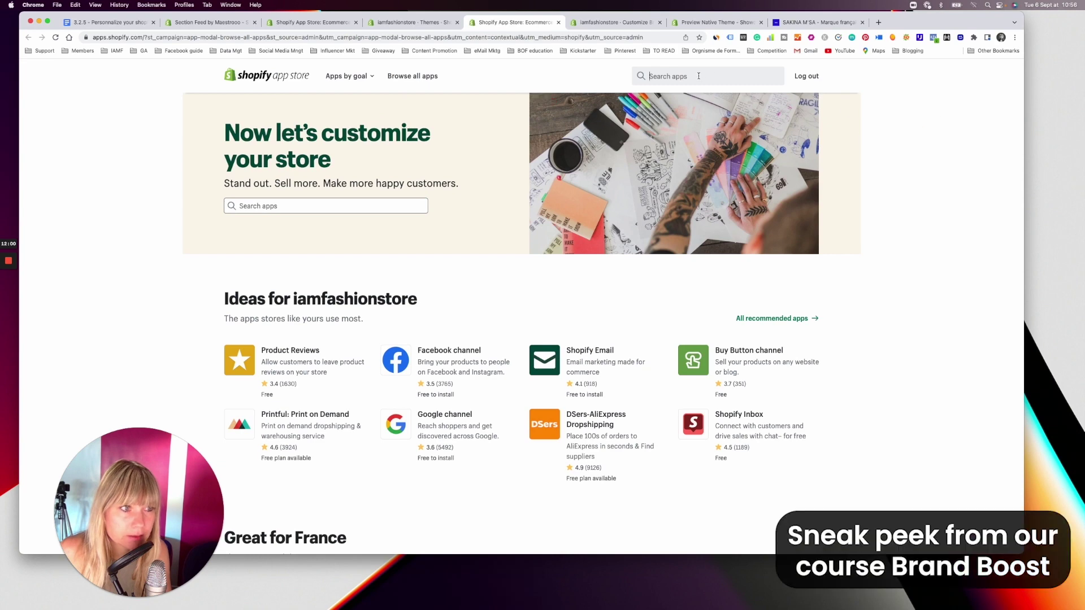
Step: Search the App Store for "Section Feed by Maestrooo" and open its app page
{"action": "left_click", "coordinate": [698, 76]}
{"action": "type", "text": "Section Feed by Maestrooo"}
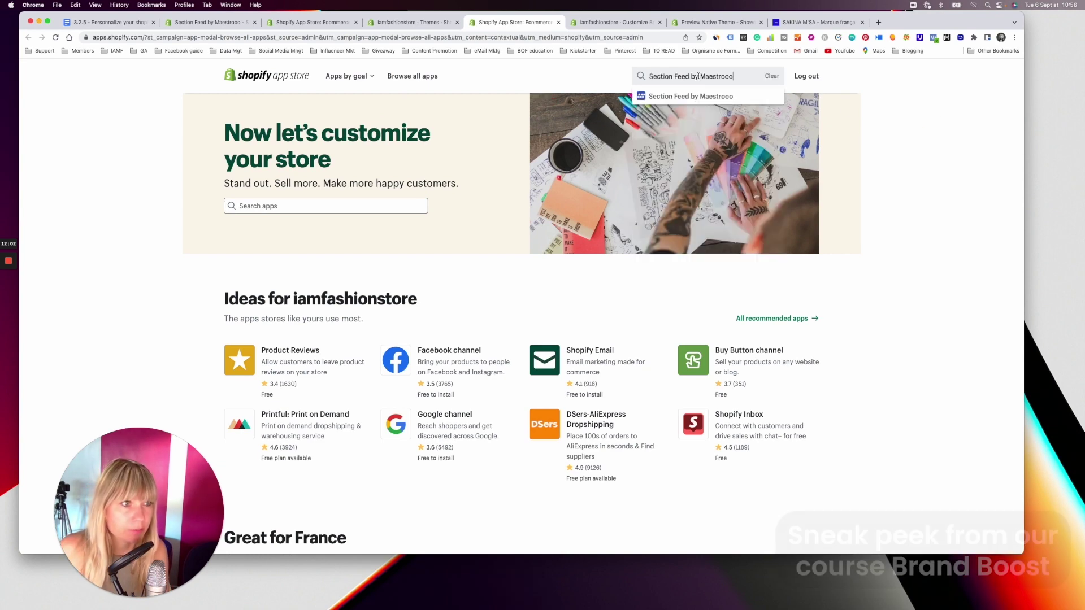
{"action": "left_click", "coordinate": [691, 96]}
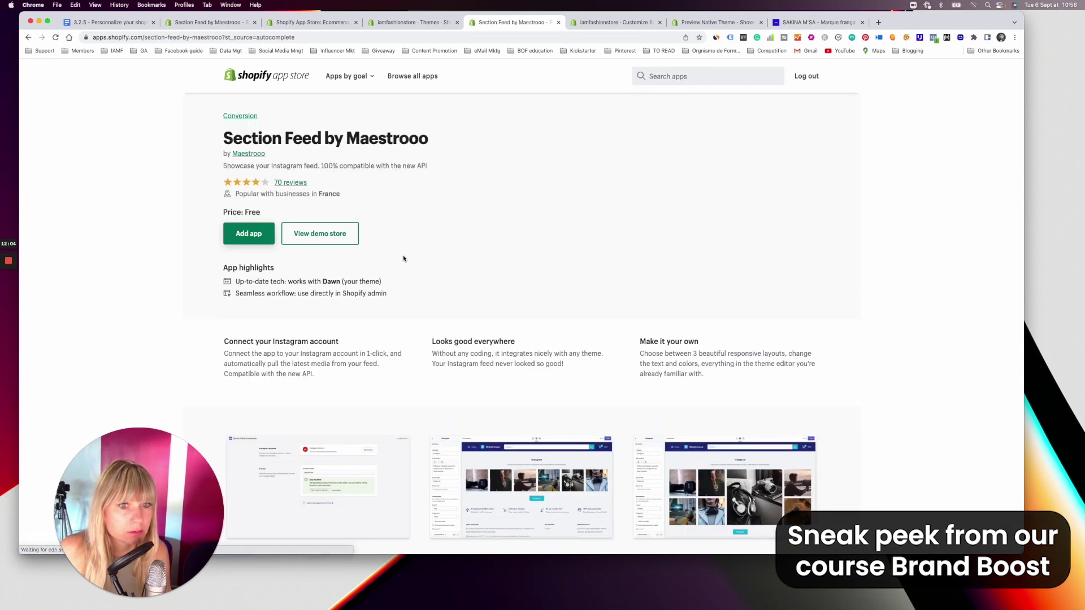
Step: Install Section Feed by Maestrooo on the store and connect the Instagram account, allowing profile and media access
{"action": "left_click", "coordinate": [242, 235]}
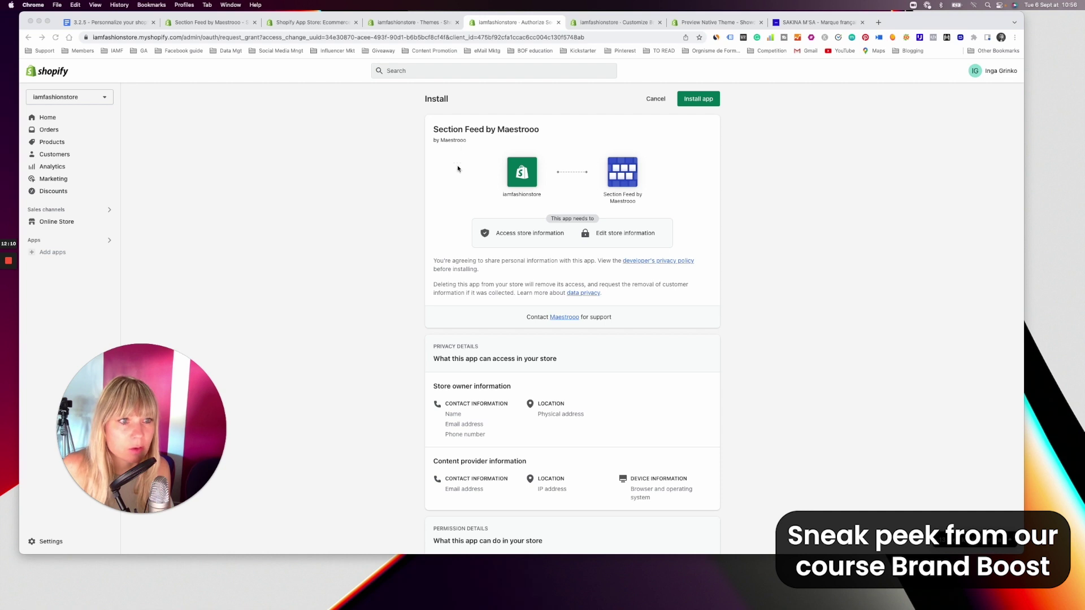
{"action": "left_click", "coordinate": [696, 100]}
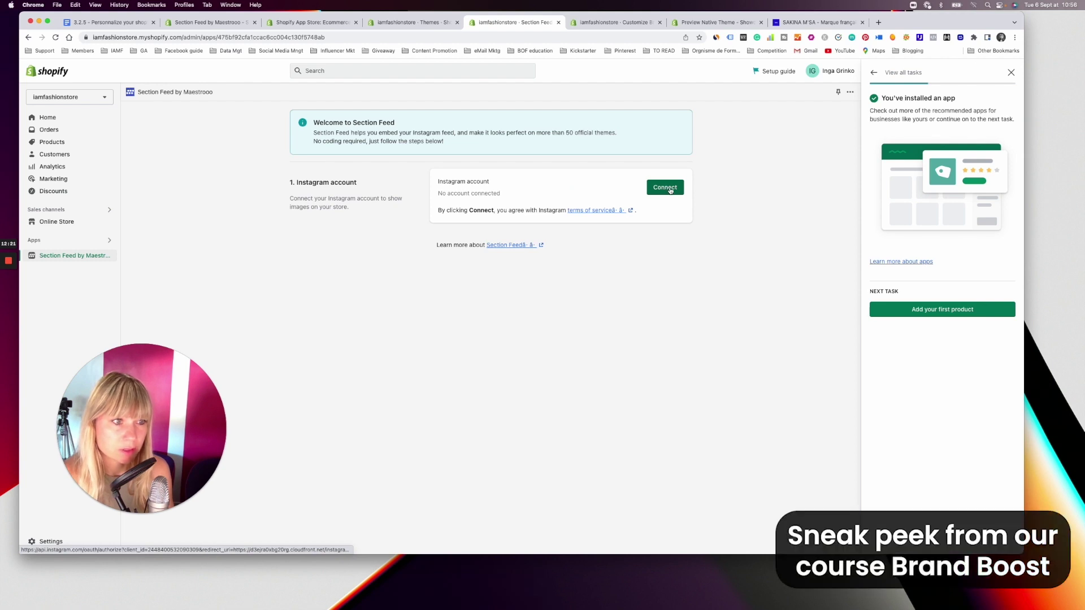
{"action": "left_click", "coordinate": [670, 189]}
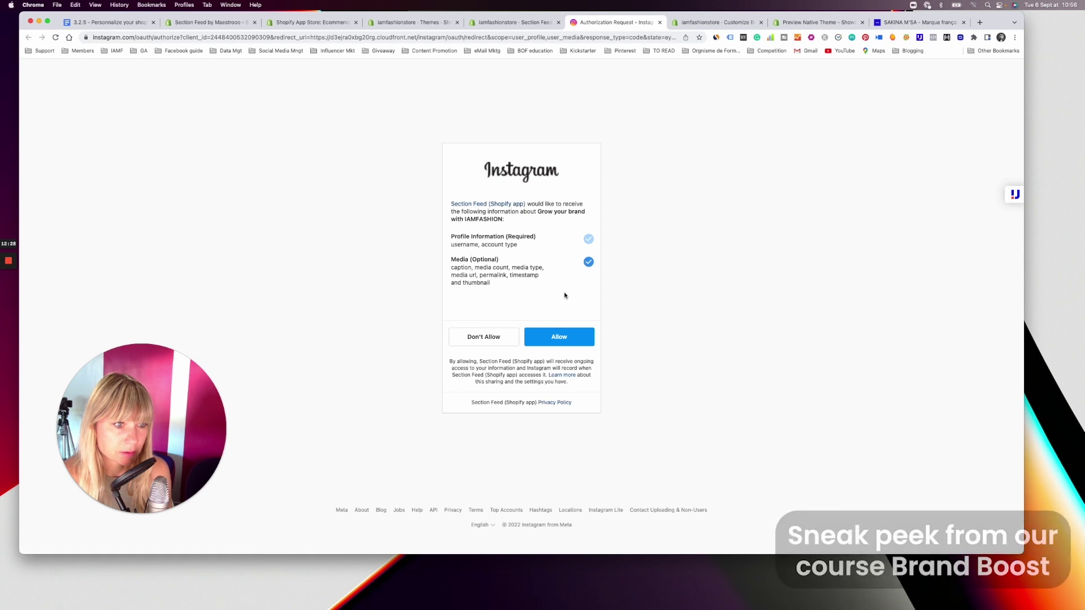
{"action": "left_click", "coordinate": [557, 338]}
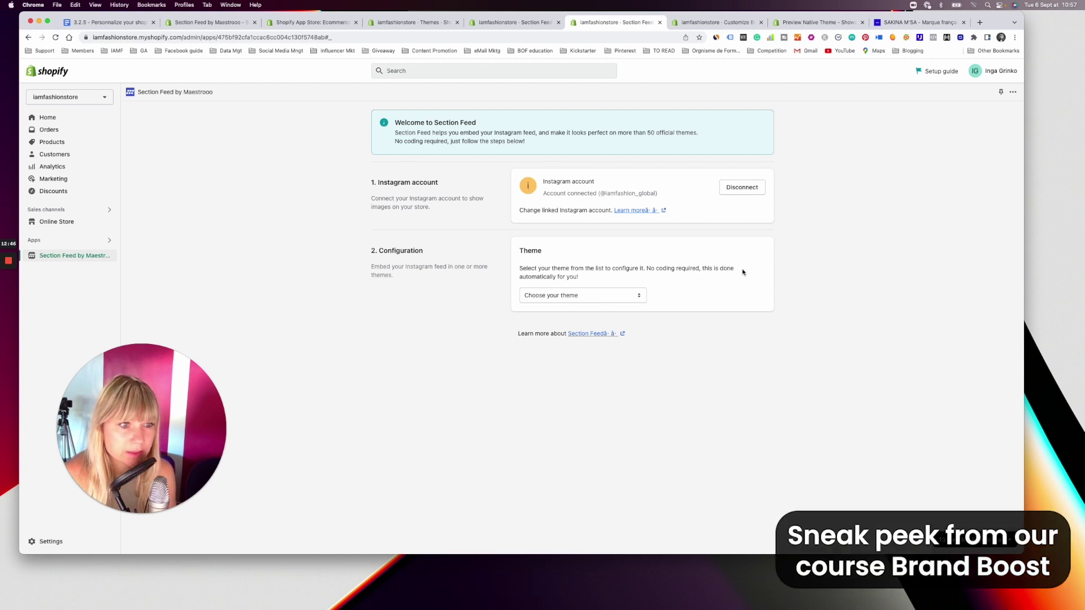
Step: Select Broadcast as the theme in the Section Feed configuration and read the compatibility notice
{"action": "left_click", "coordinate": [584, 296]}
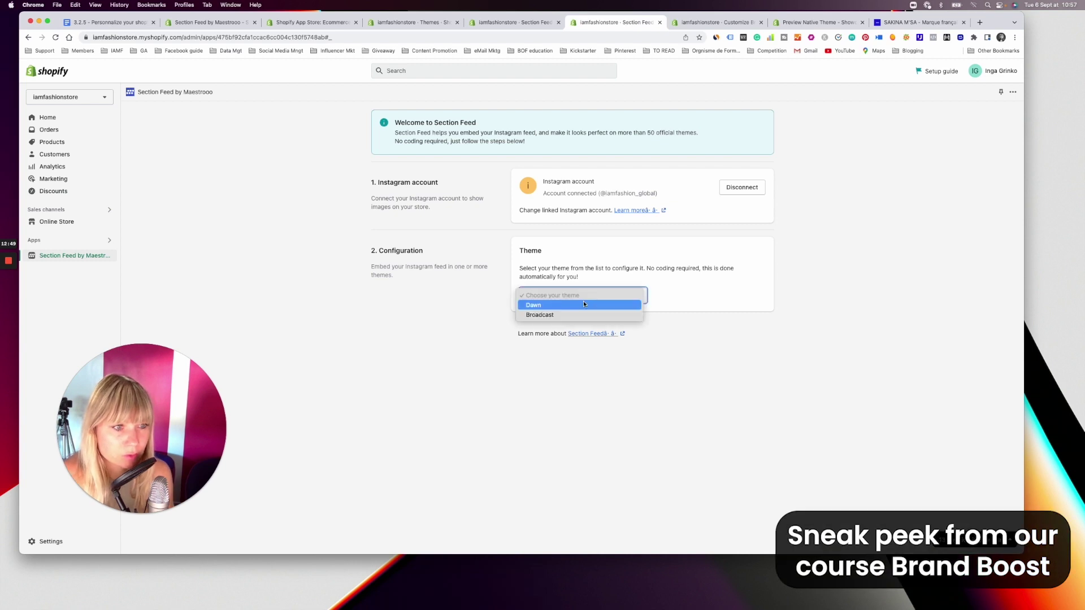
{"action": "left_click", "coordinate": [557, 315]}
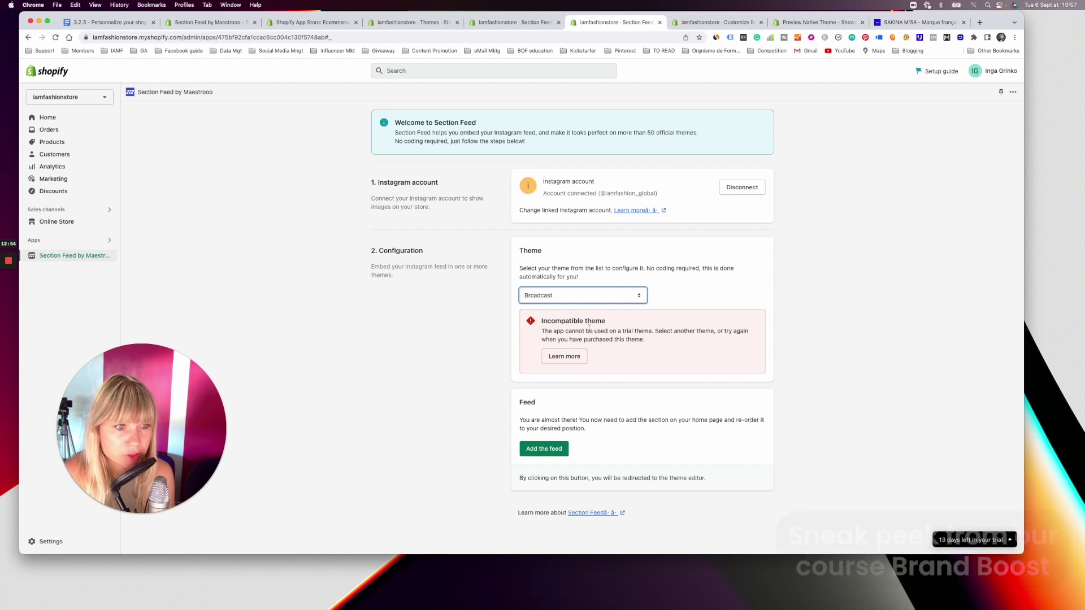
{"action": "left_click", "coordinate": [553, 299]}
{"action": "left_click", "coordinate": [541, 300]}
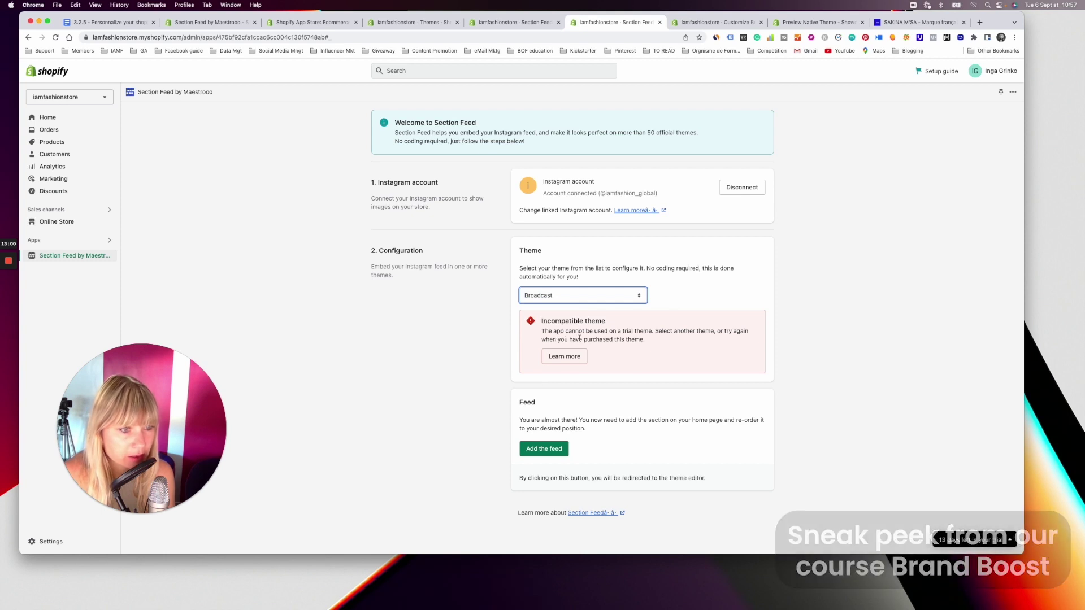
{"action": "mouse_move", "coordinate": [541, 323]}
{"action": "left_mouse_down"}
{"action": "mouse_move", "coordinate": [635, 325]}
{"action": "mouse_move", "coordinate": [571, 333]}
{"action": "mouse_move", "coordinate": [542, 321]}
{"action": "mouse_move", "coordinate": [540, 334]}
{"action": "left_mouse_up"}
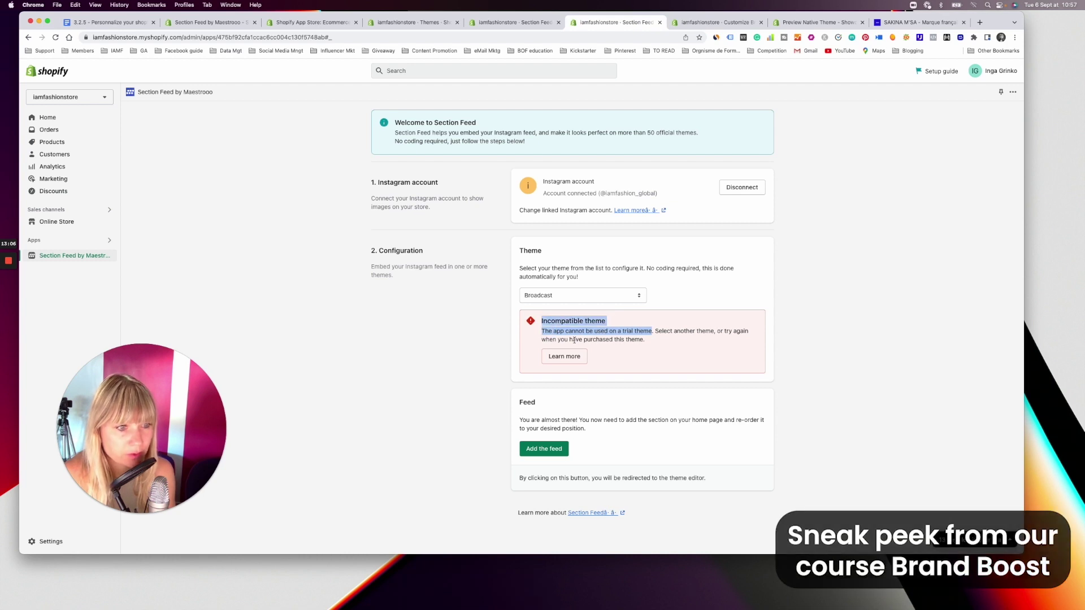
{"action": "left_click", "coordinate": [656, 337]}
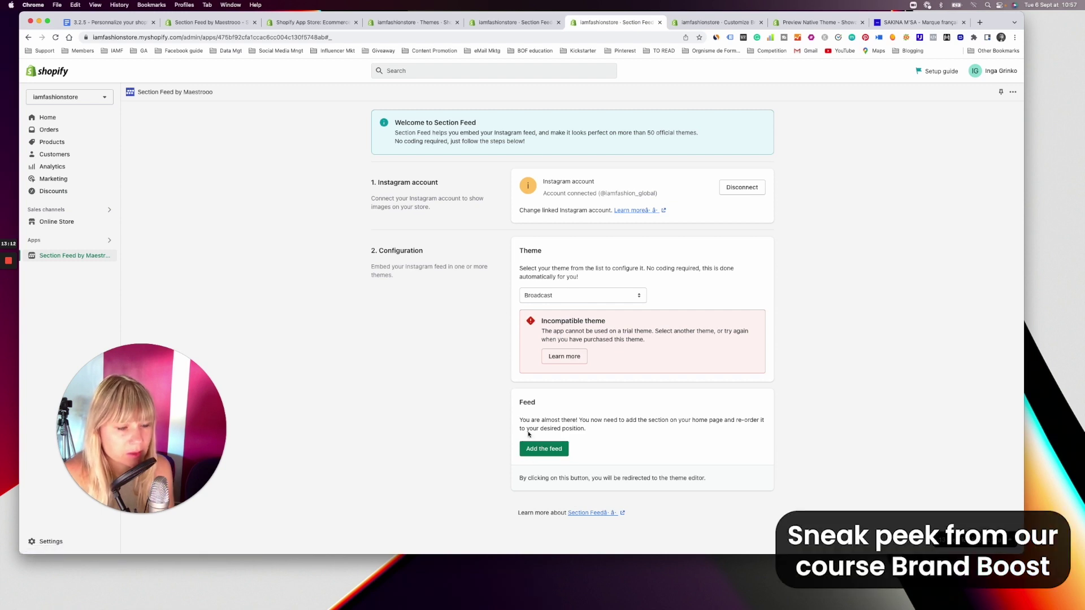
Step: Start adding the feed from Section Feed and insert its Instagram feed as a new section at the end of the Broadcast home page
{"action": "scroll", "coordinate": [514, 438], "scroll_direction": "down", "scroll_amount": 1}
{"action": "left_click", "coordinate": [532, 444]}
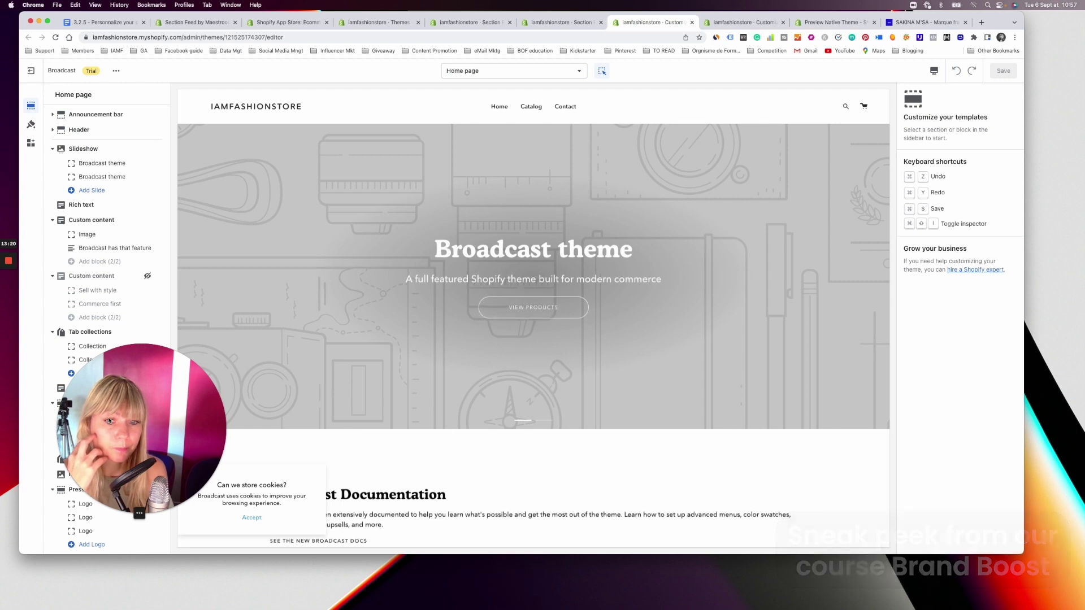
{"action": "scroll", "coordinate": [94, 453], "scroll_direction": "down", "scroll_amount": 5}
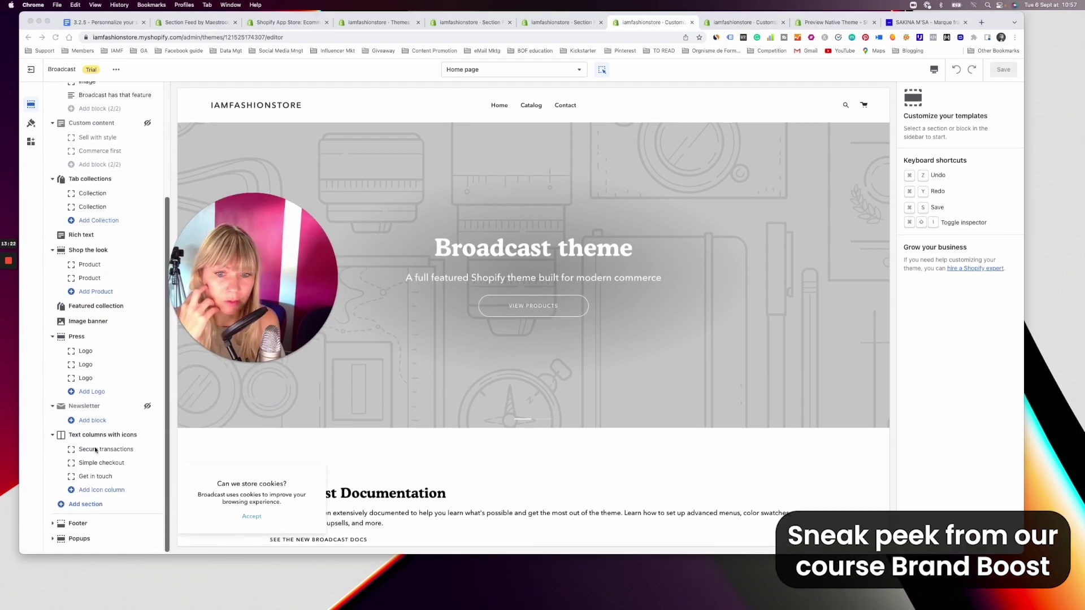
{"action": "scroll", "coordinate": [75, 512], "scroll_direction": "down", "scroll_amount": 1}
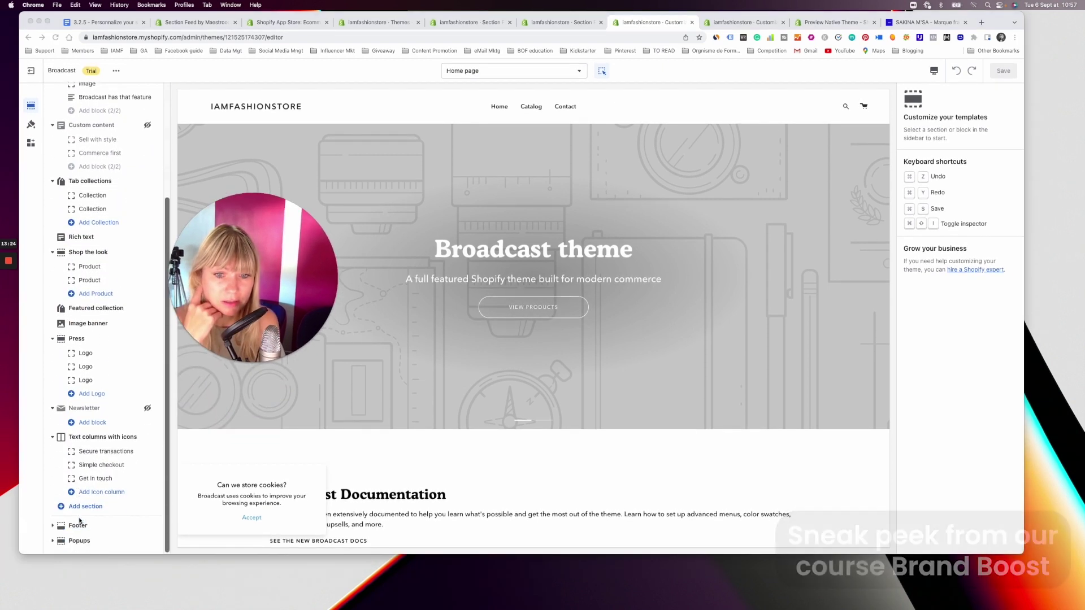
{"action": "left_click", "coordinate": [73, 508]}
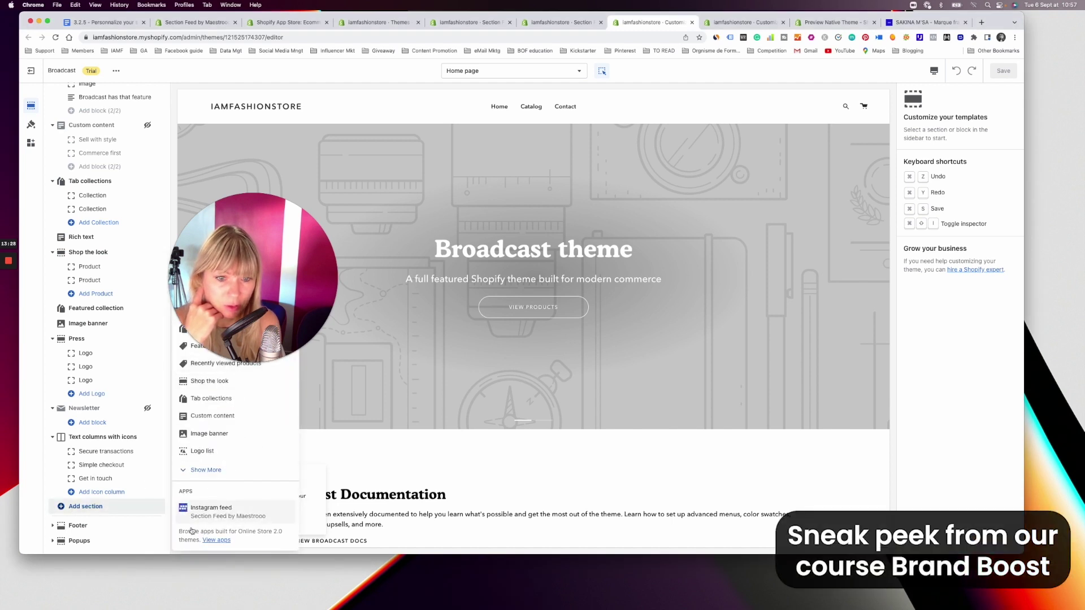
{"action": "left_click", "coordinate": [221, 516]}
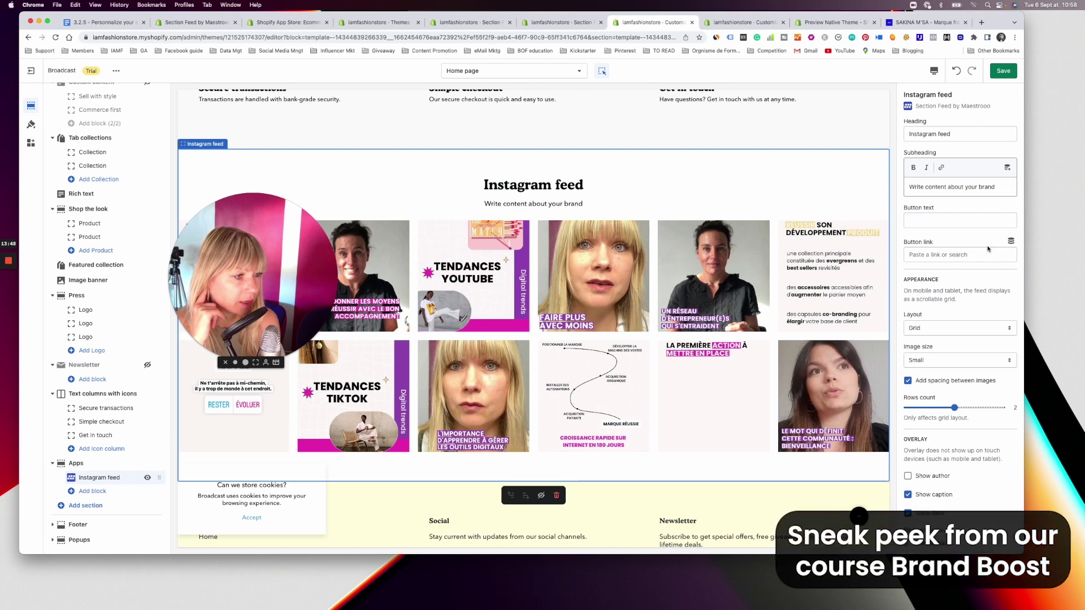
Step: Configure the Instagram feed's appearance with the Collage layout, Small image size and a rows count of 2
{"action": "scroll", "coordinate": [978, 252], "scroll_direction": "down", "scroll_amount": 5}
{"action": "scroll", "coordinate": [940, 238], "scroll_direction": "up", "scroll_amount": 1}
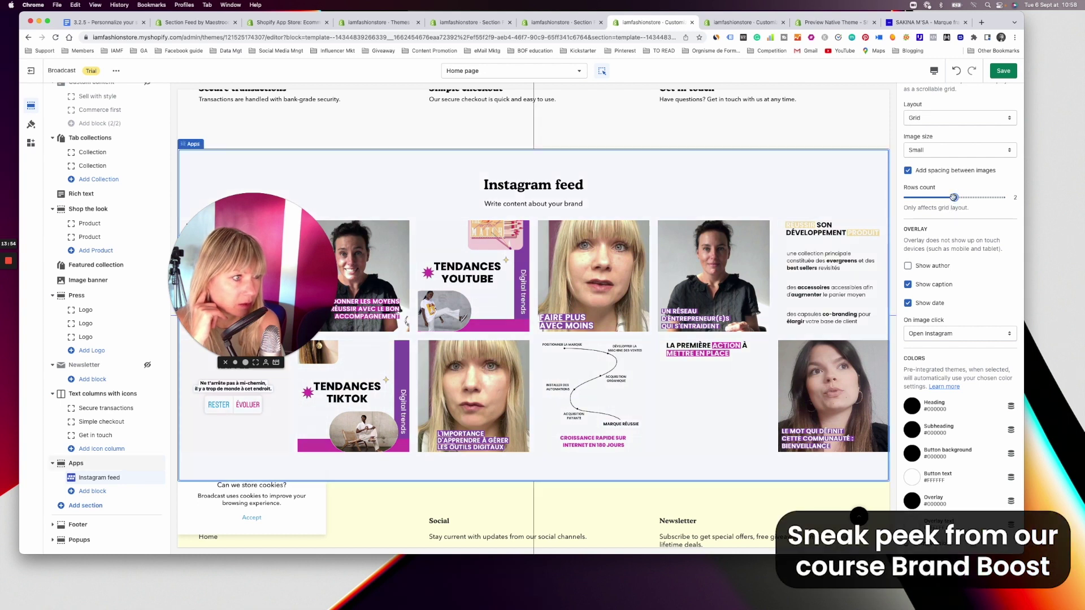
{"action": "left_click_drag", "start_coordinate": [936, 197], "coordinate": [954, 197]}
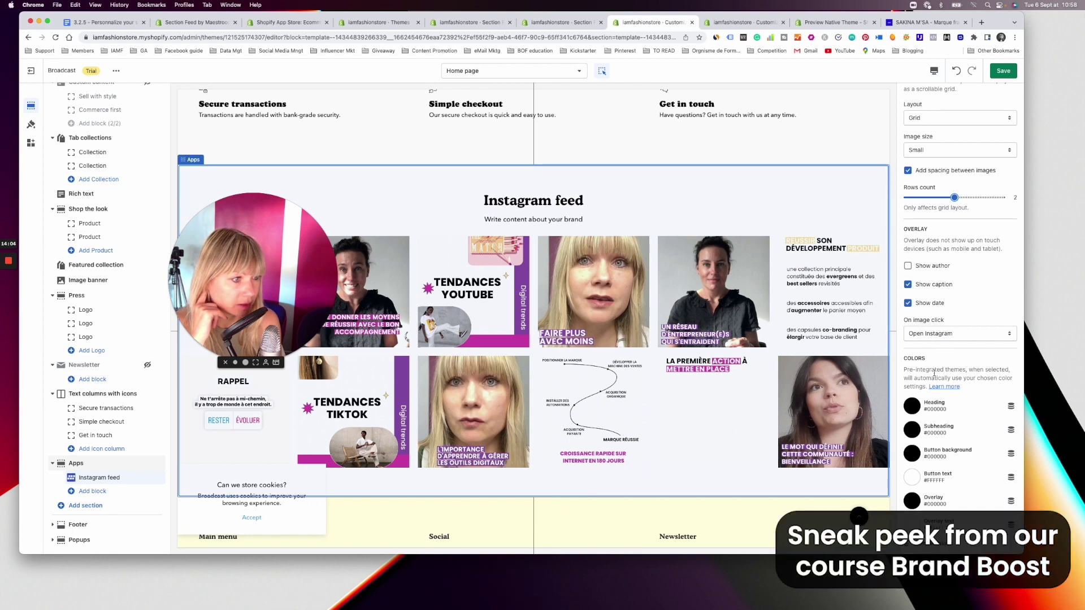
{"action": "scroll", "coordinate": [934, 373], "scroll_direction": "down", "scroll_amount": 2}
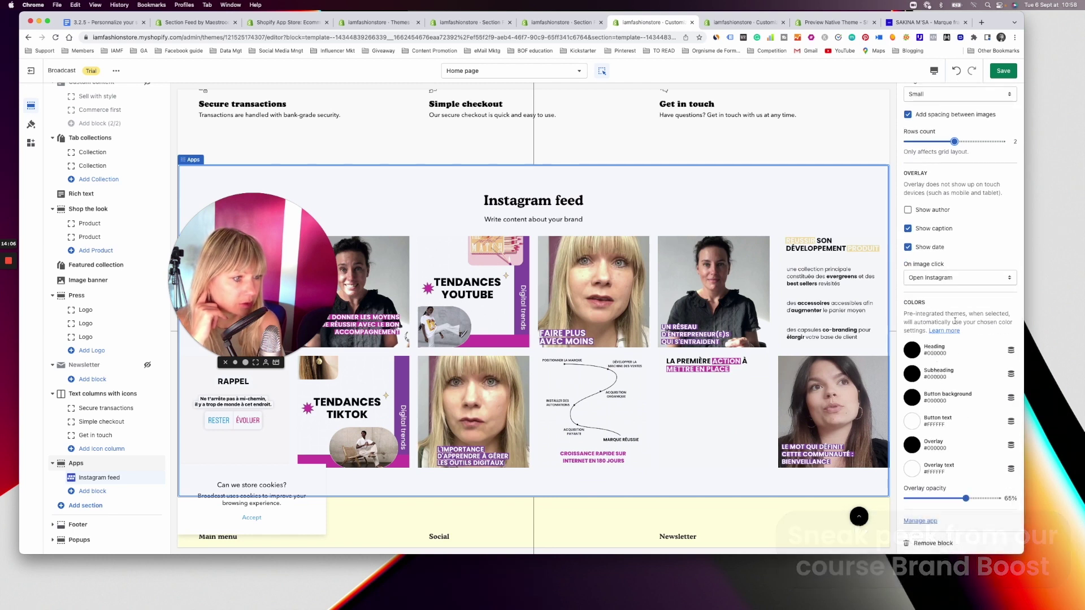
{"action": "scroll", "coordinate": [954, 320], "scroll_direction": "up", "scroll_amount": 3}
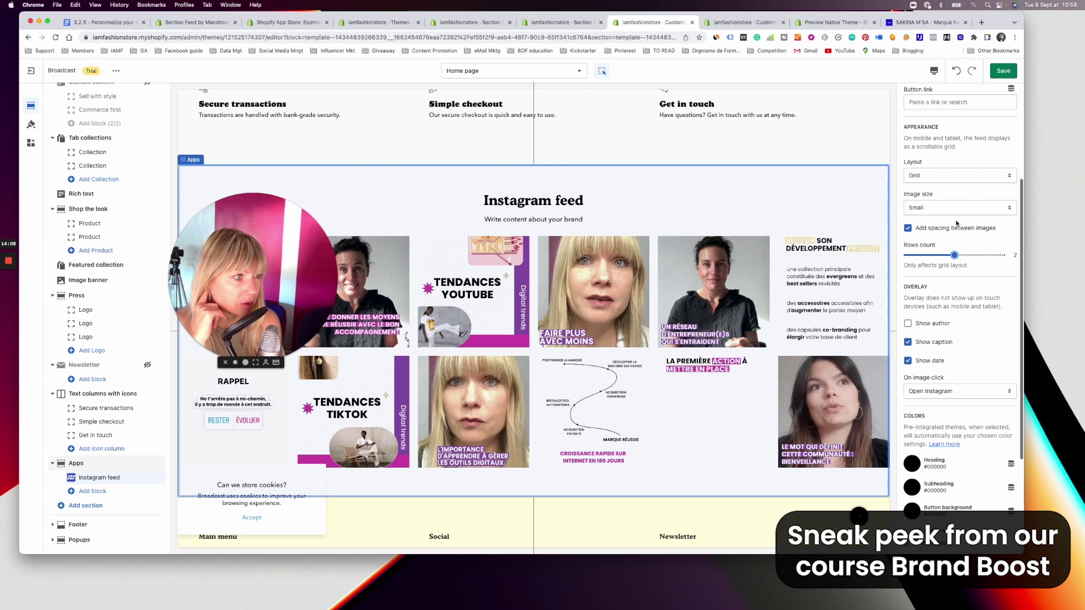
{"action": "left_click", "coordinate": [963, 175]}
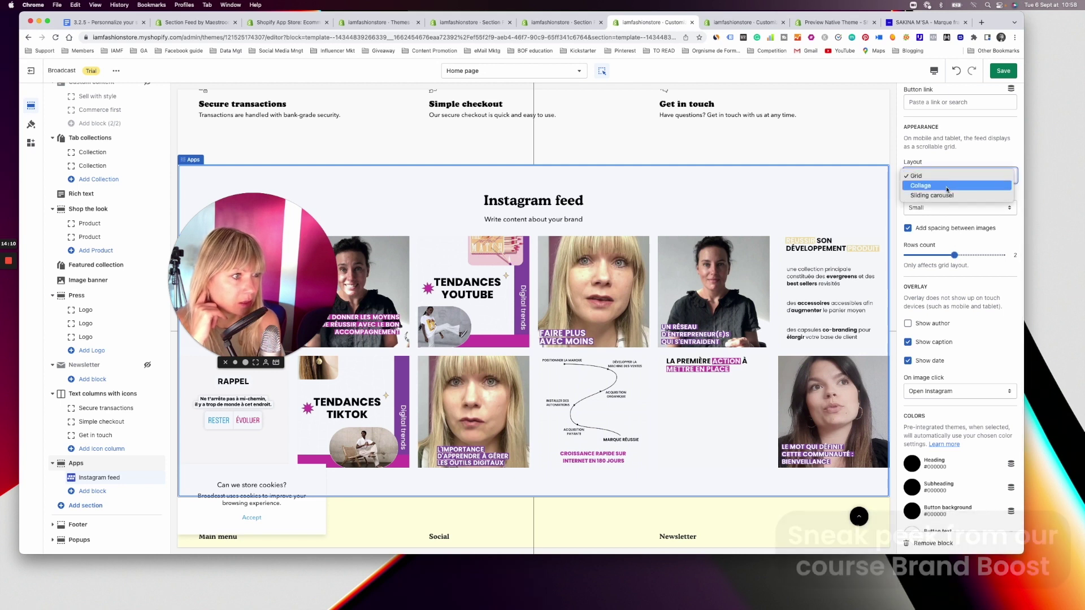
{"action": "left_click", "coordinate": [947, 188]}
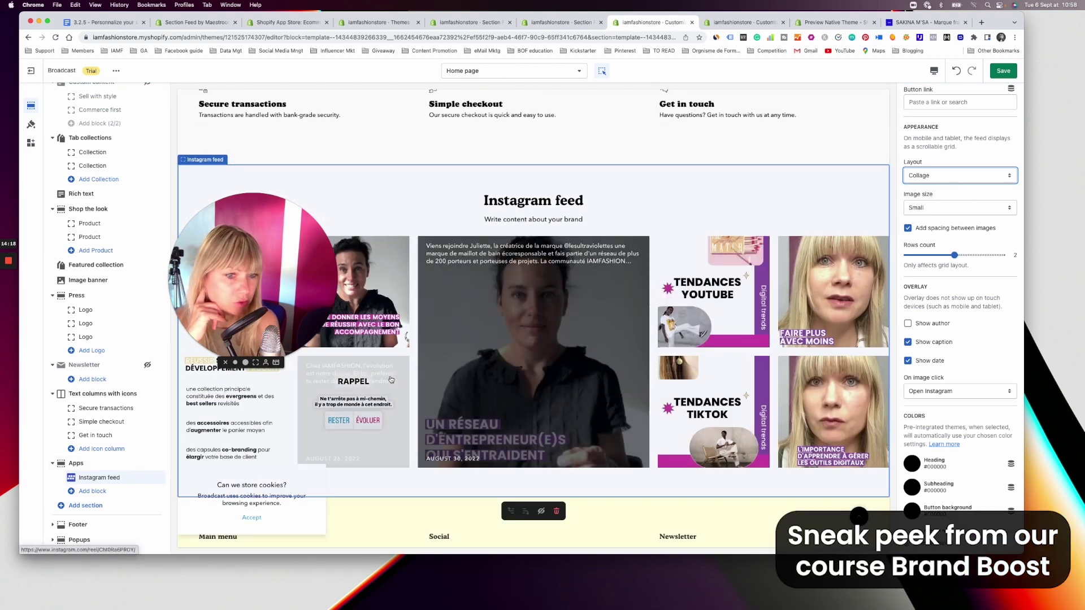
{"action": "left_click", "coordinate": [931, 205]}
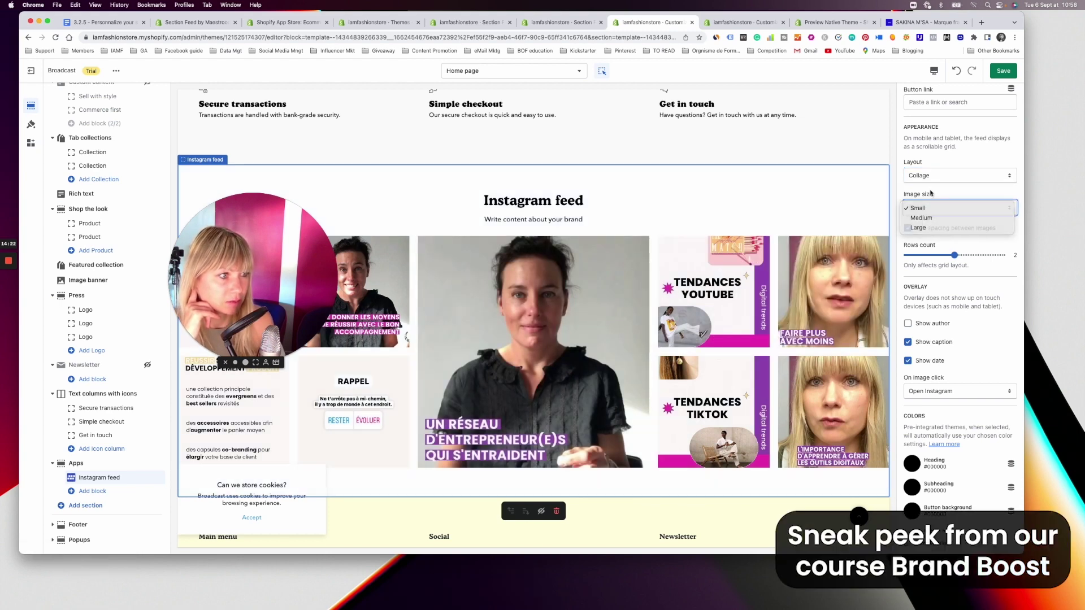
{"action": "left_click", "coordinate": [927, 209]}
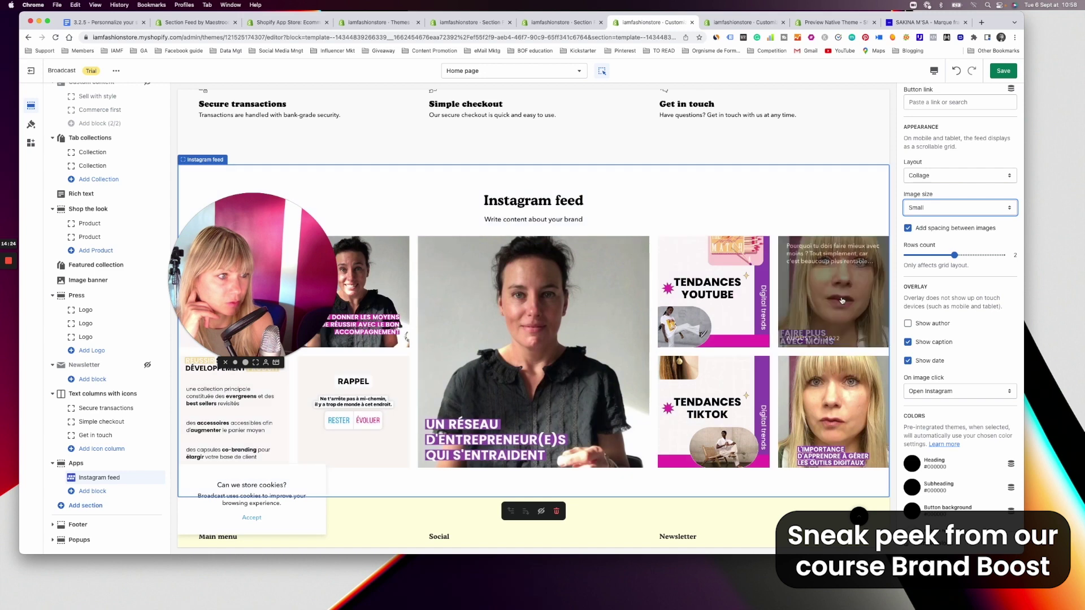
Step: Change the Instagram feed's heading to "Follow us"
{"action": "scroll", "coordinate": [933, 212], "scroll_direction": "up", "scroll_amount": 5}
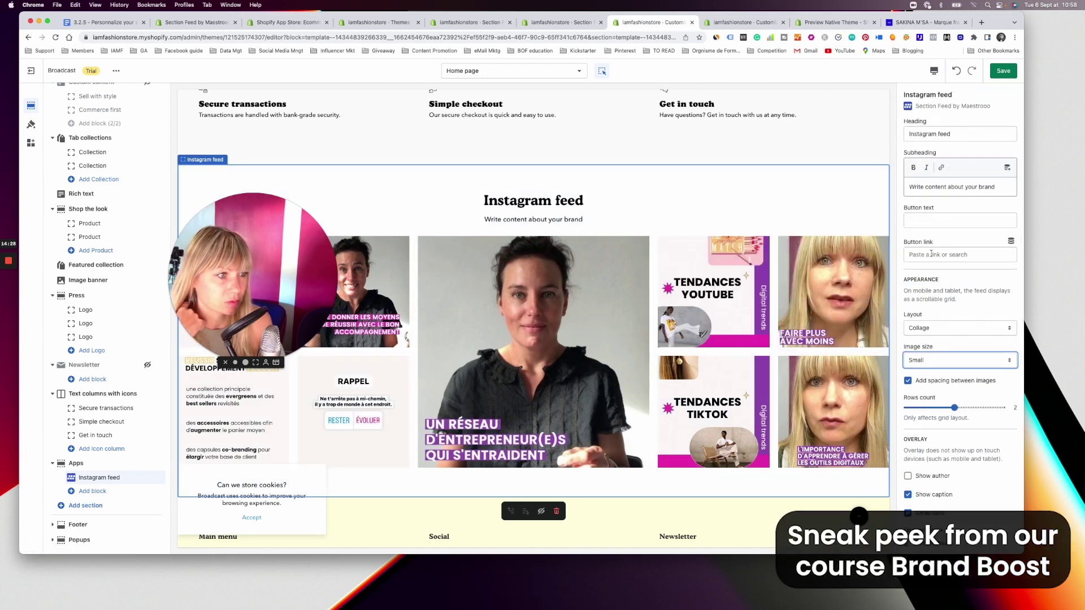
{"action": "triple_click", "coordinate": [963, 134]}
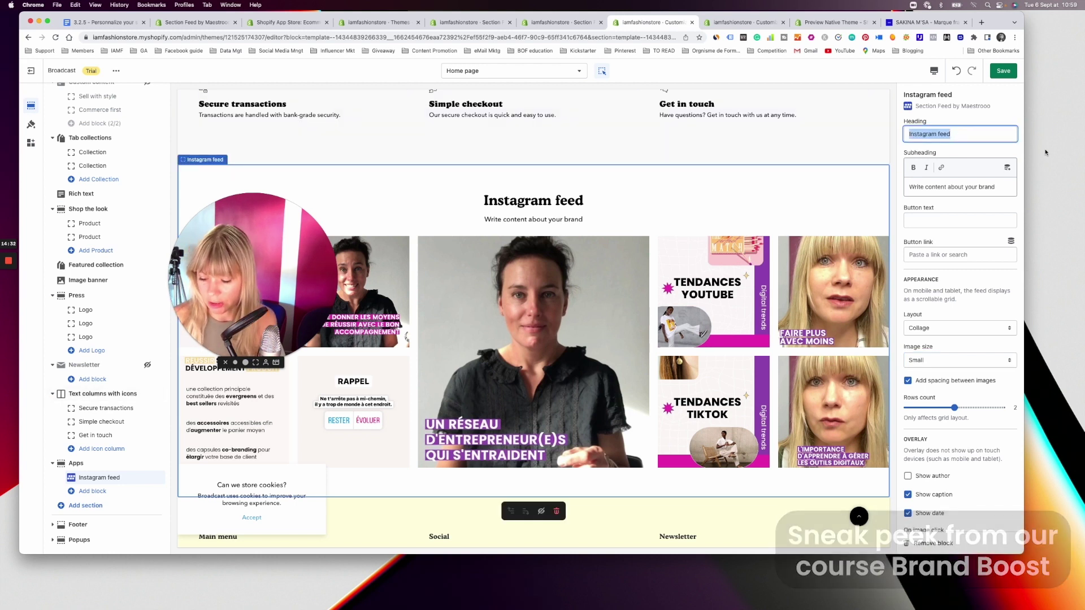
{"action": "type", "text": "Follow us"}
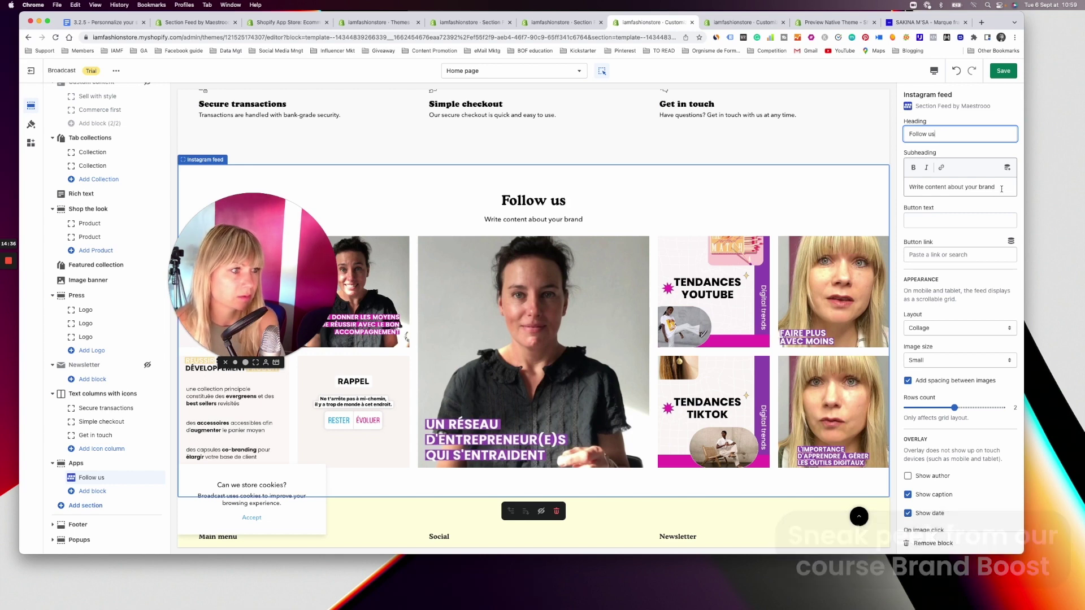
Step: Clear the Instagram feed's subheading text and save the theme changes
{"action": "left_click_drag", "start_coordinate": [1003, 186], "coordinate": [914, 186]}
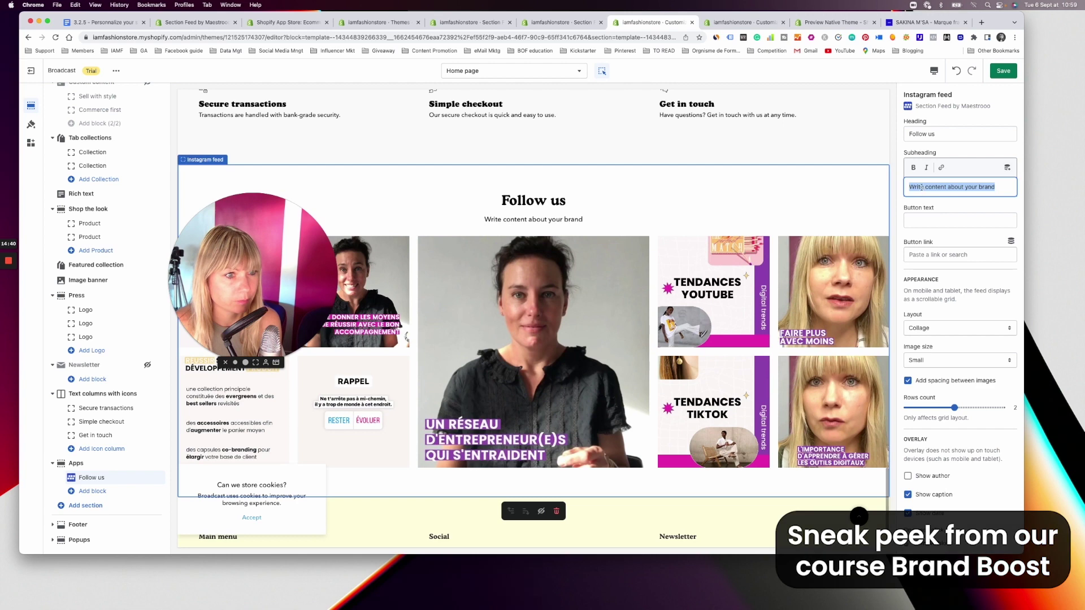
{"action": "key", "text": "BackSpace"}
{"action": "left_click", "coordinate": [919, 252]}
{"action": "left_click", "coordinate": [911, 217]}
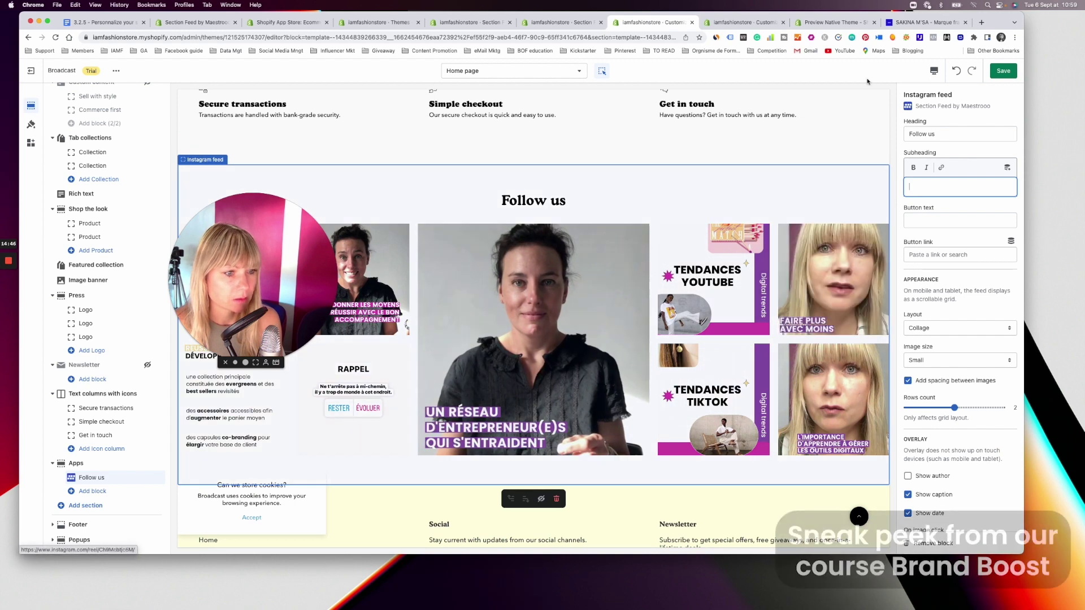
{"action": "key", "text": "super+s"}
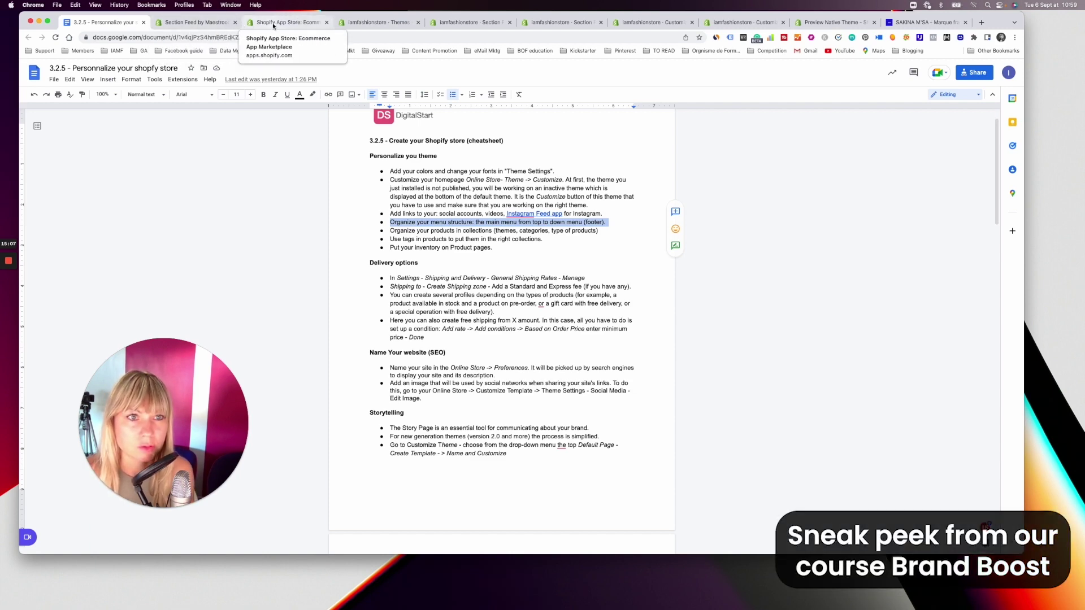
Step: Leave the theme editor and open the Main menu in the online store's navigation settings
{"action": "left_click", "coordinate": [353, 22]}
{"action": "left_click", "coordinate": [713, 146]}
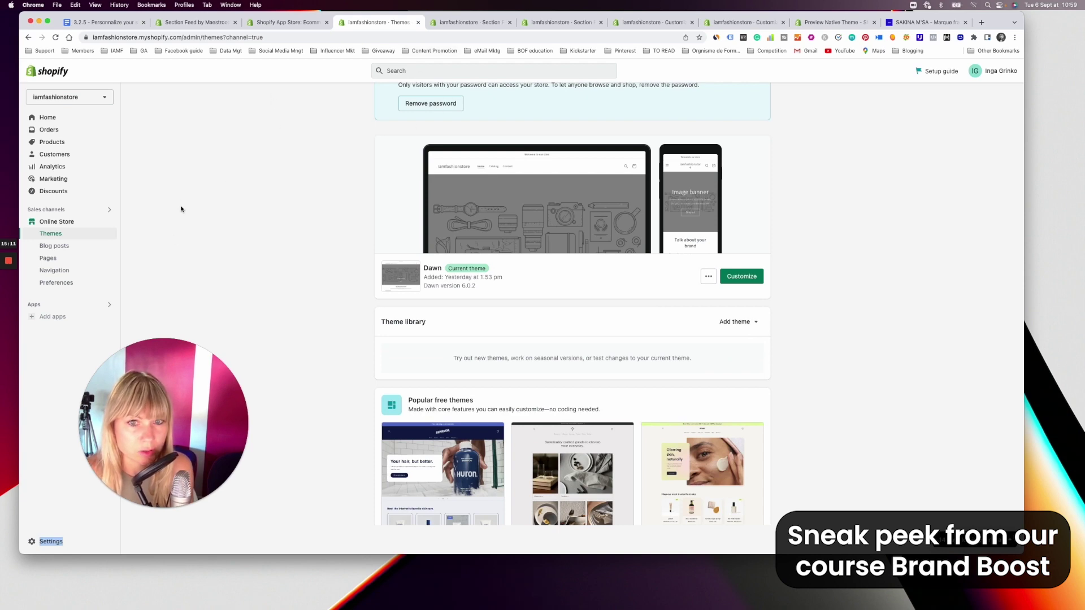
{"action": "left_click", "coordinate": [469, 22]}
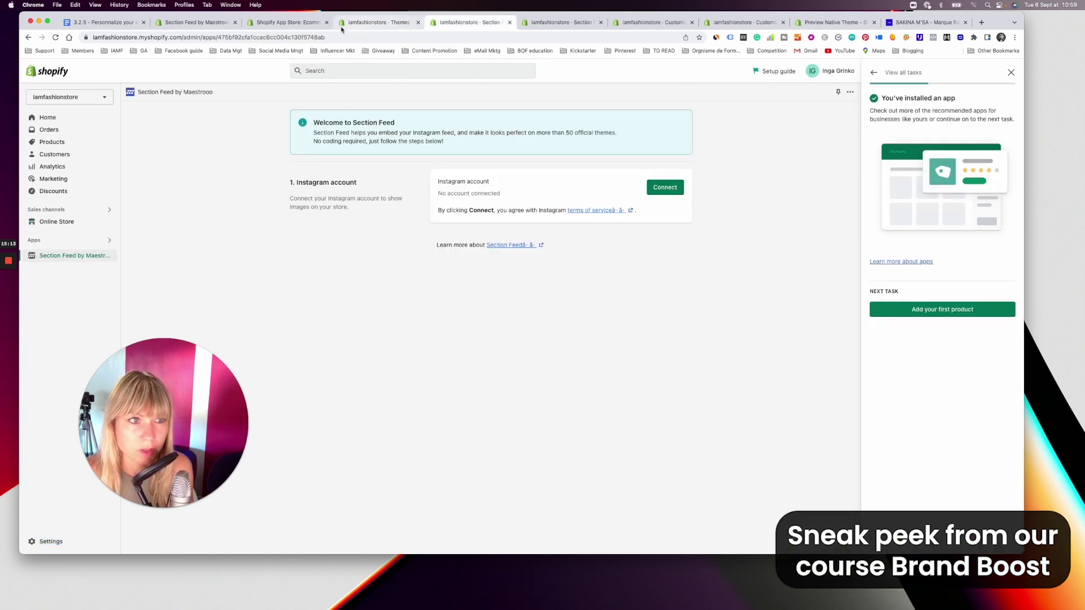
{"action": "left_click", "coordinate": [547, 23]}
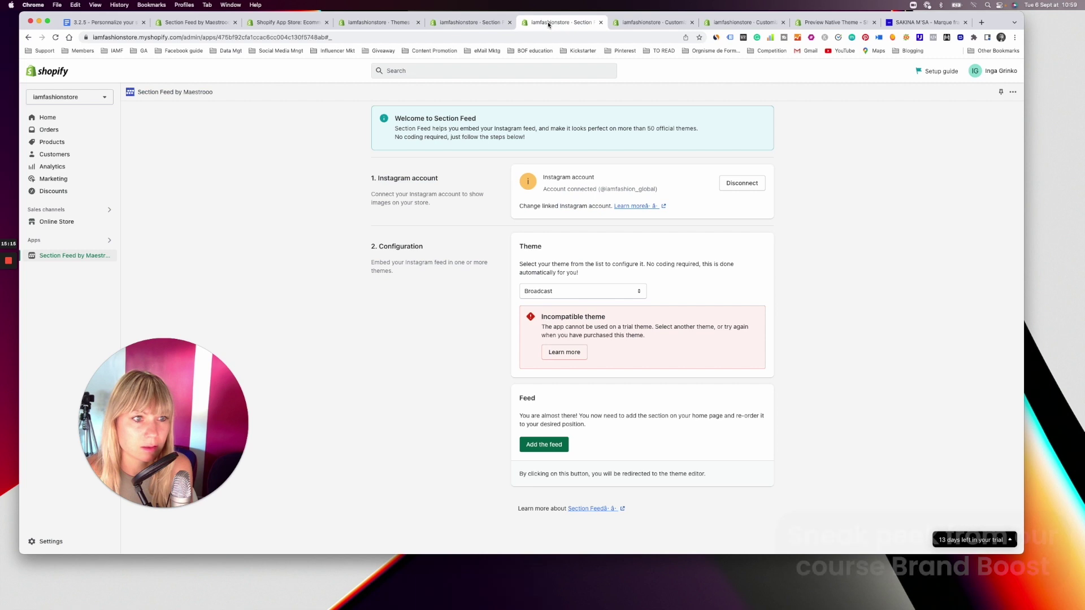
{"action": "left_click", "coordinate": [600, 22]}
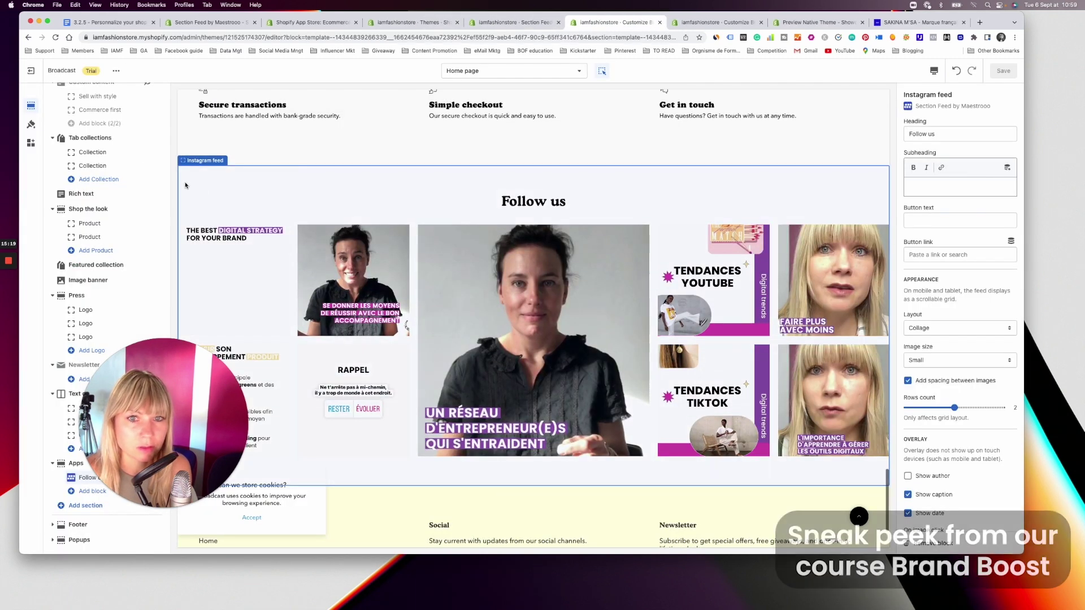
{"action": "scroll", "coordinate": [85, 164], "scroll_direction": "up", "scroll_amount": 5}
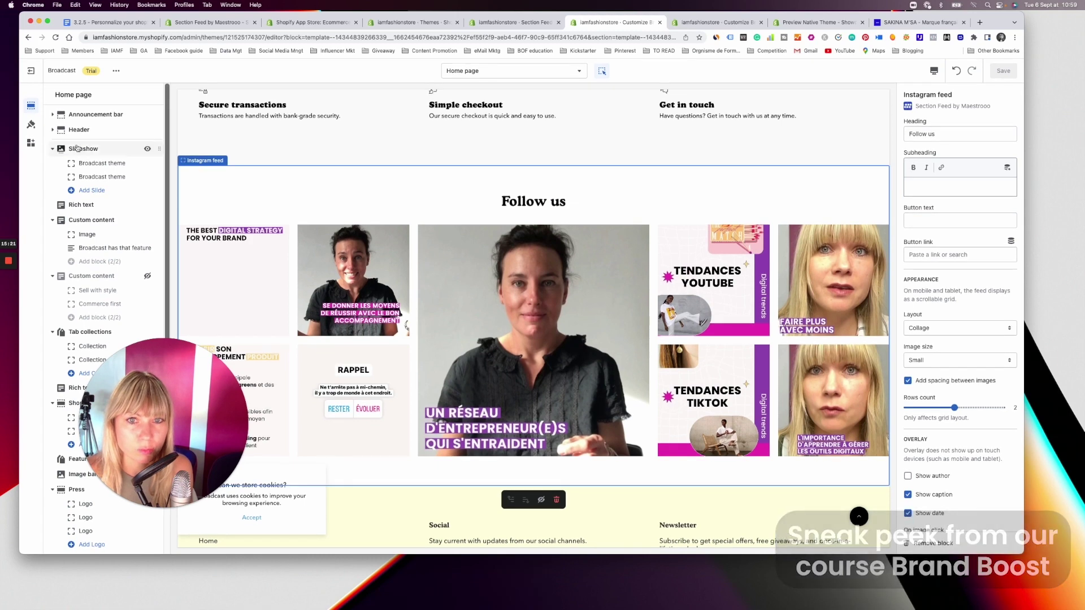
{"action": "left_click", "coordinate": [31, 71]}
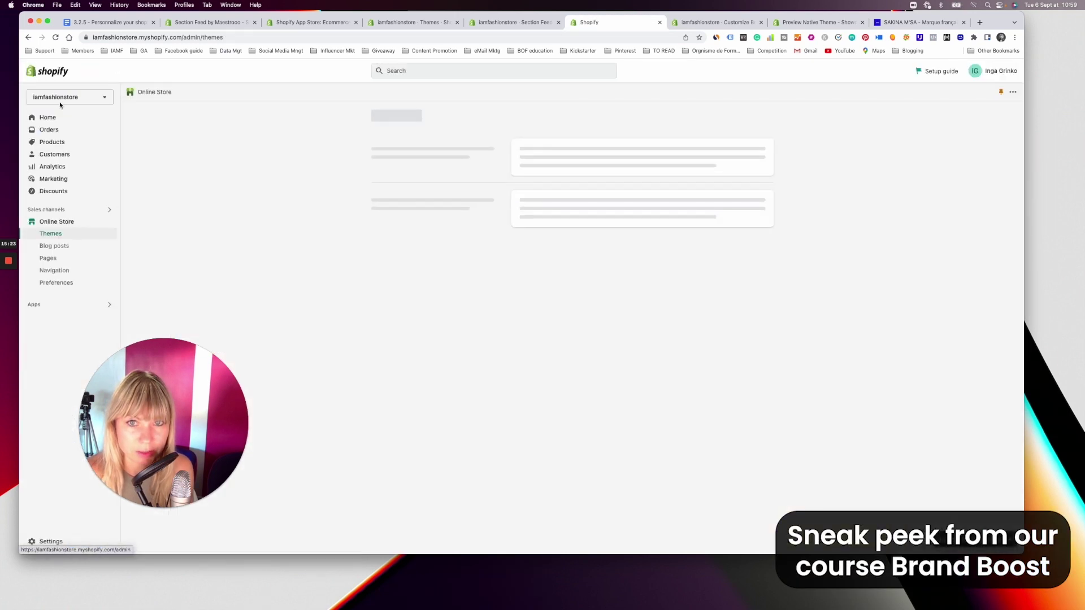
{"action": "left_click", "coordinate": [59, 271]}
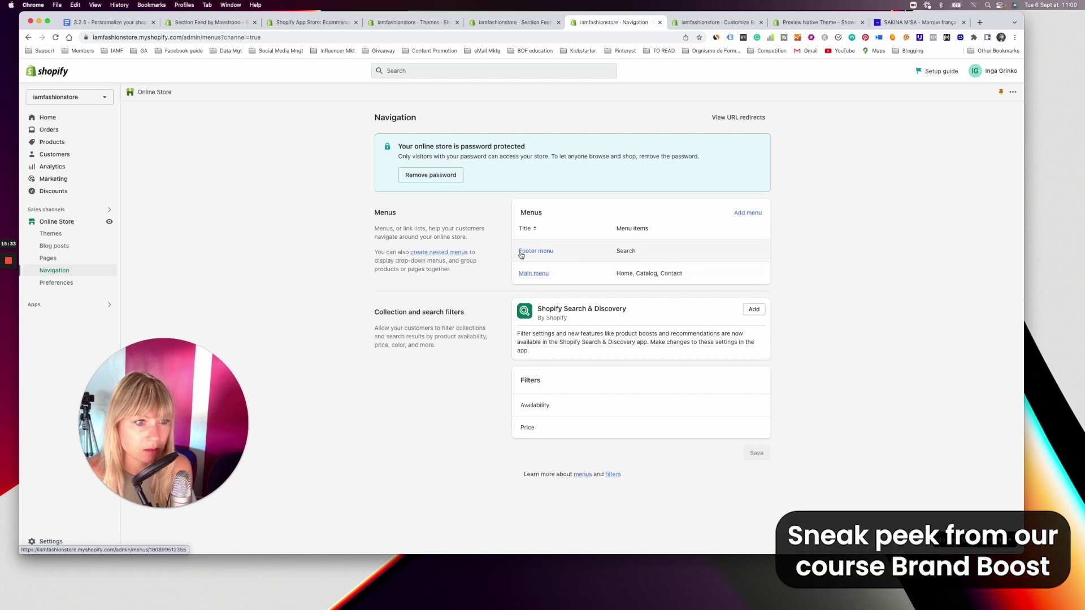
{"action": "left_click", "coordinate": [534, 274]}
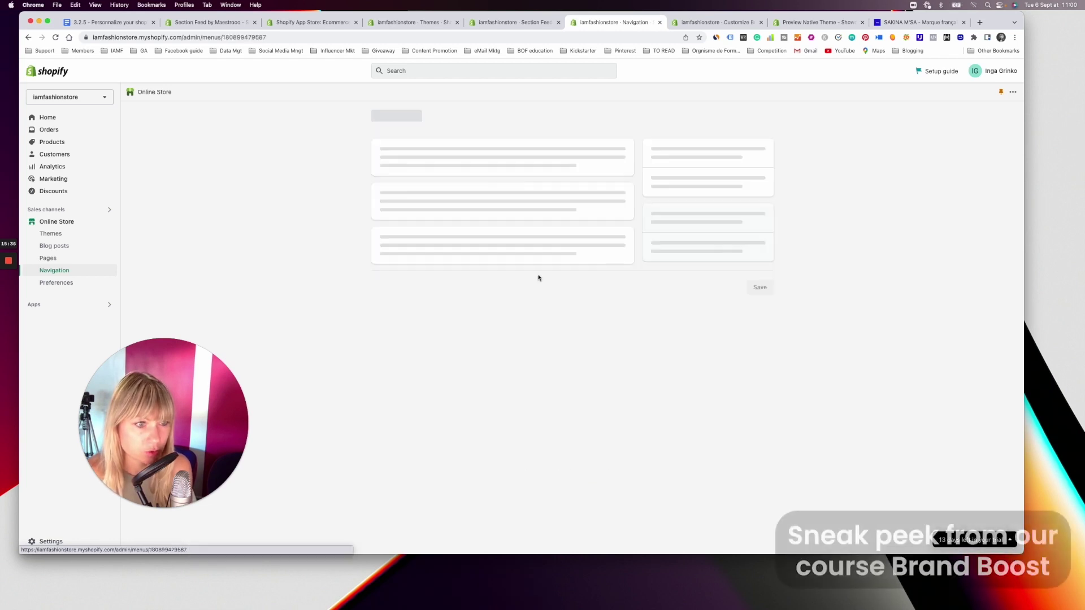
{"action": "left_click", "coordinate": [386, 222]}
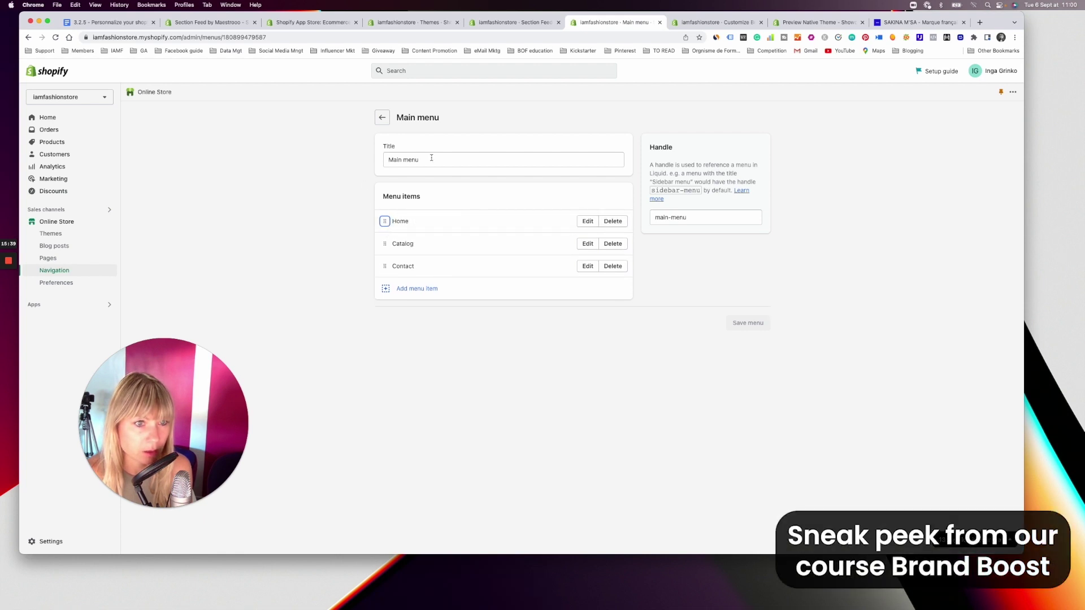
Step: Rename the Home item of the main menu to Shop and apply the change
{"action": "left_click", "coordinate": [588, 222]}
{"action": "left_click_drag", "start_coordinate": [903, 132], "coordinate": [839, 132]}
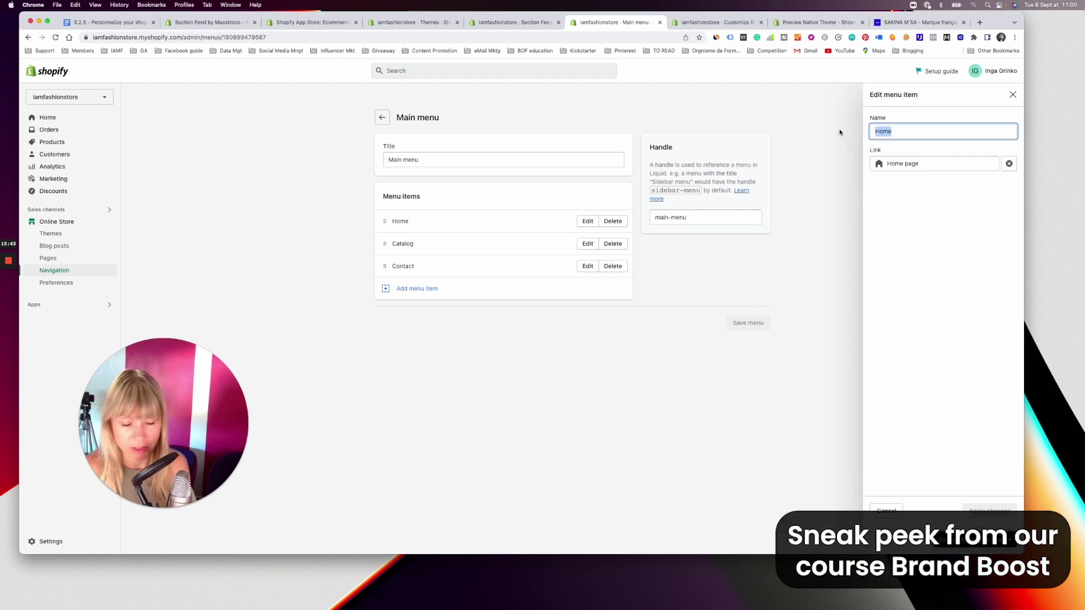
{"action": "type", "text": "Shop"}
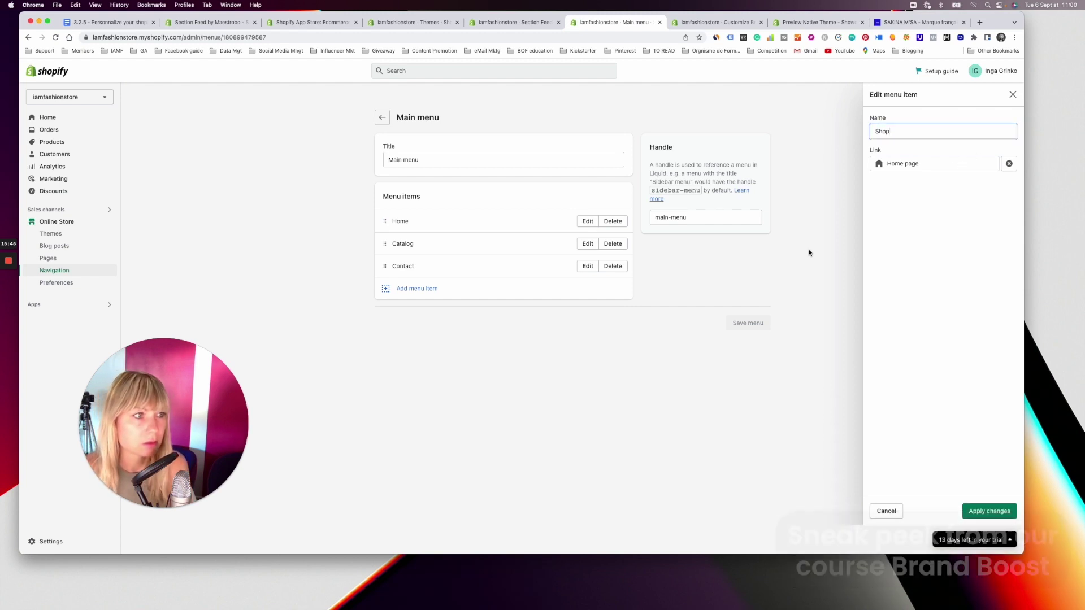
{"action": "left_click", "coordinate": [983, 510]}
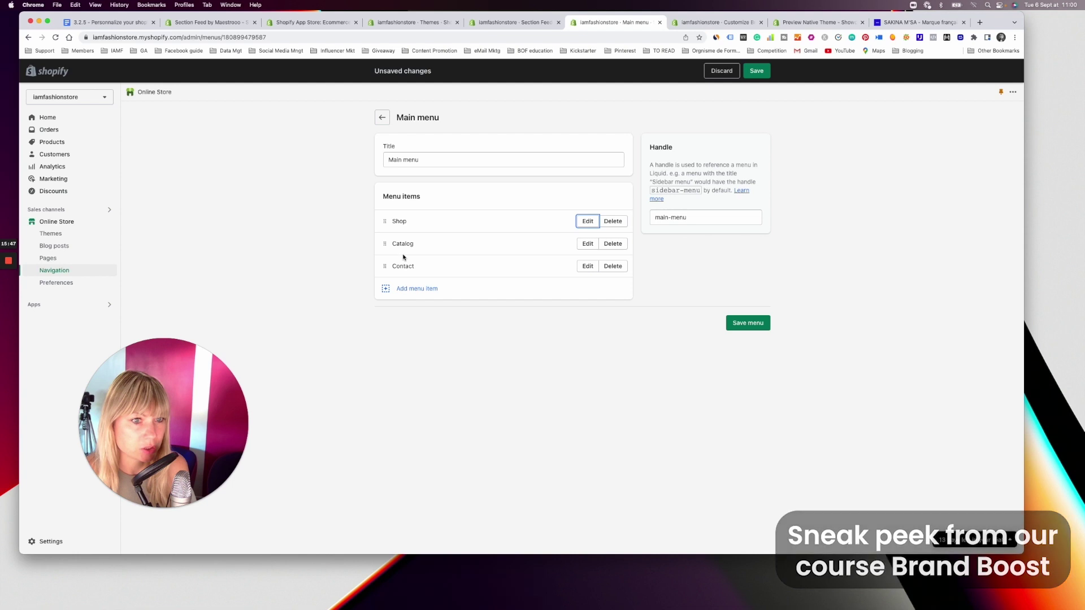
Step: Rename the Catalog item of the main menu to New in and apply the change
{"action": "left_click", "coordinate": [588, 245]}
{"action": "left_click_drag", "start_coordinate": [900, 132], "coordinate": [838, 130]}
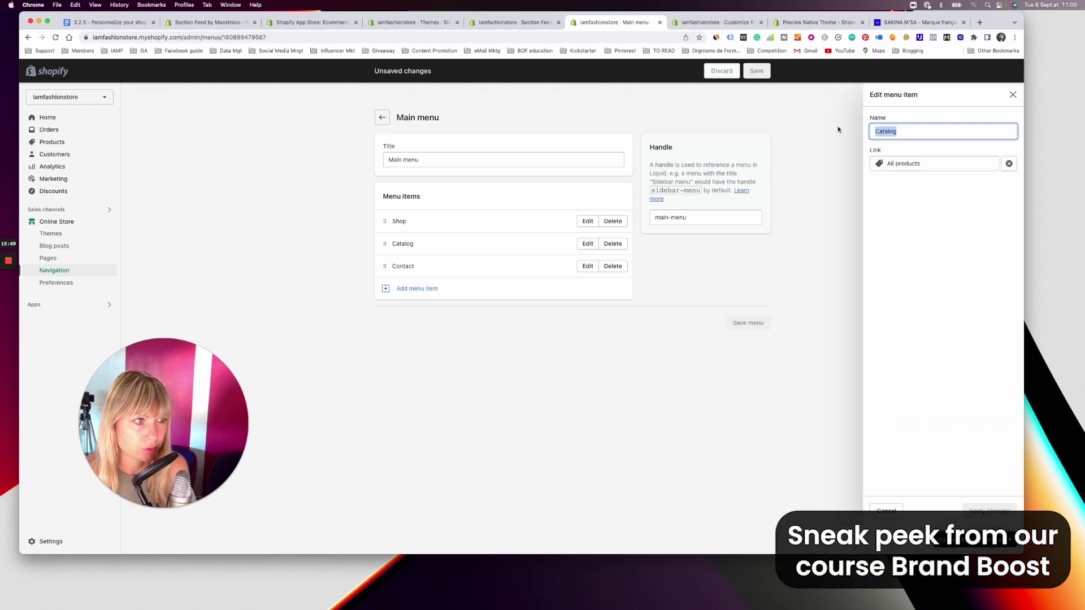
{"action": "type", "text": "NEwi"}
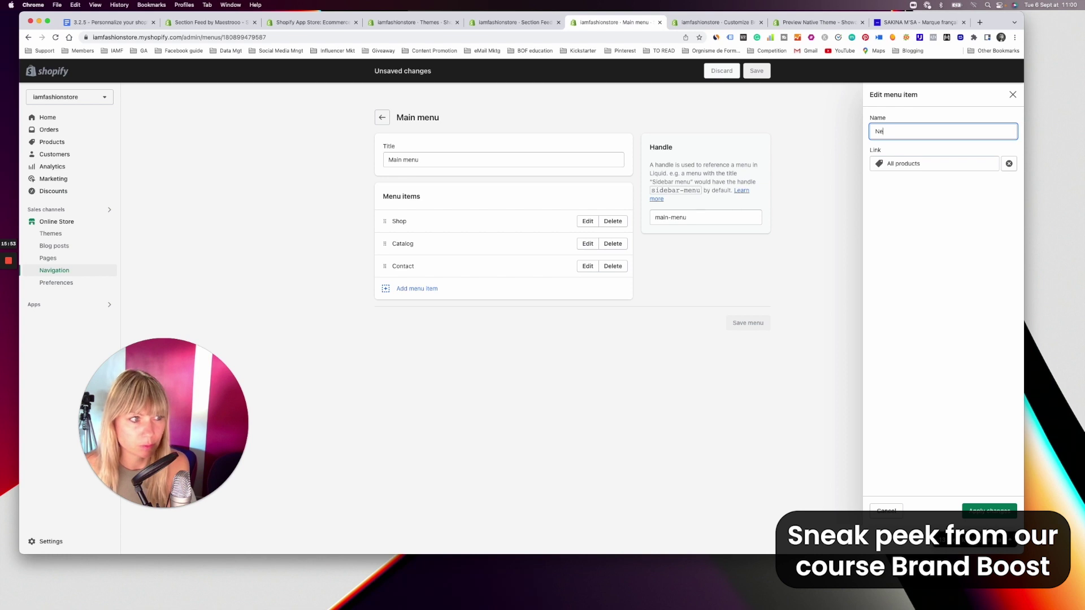
{"action": "left_click", "coordinate": [994, 509]}
Step: Rename the Contact menu item to About us, check its available link targets, and apply the change
{"action": "left_click", "coordinate": [588, 268]}
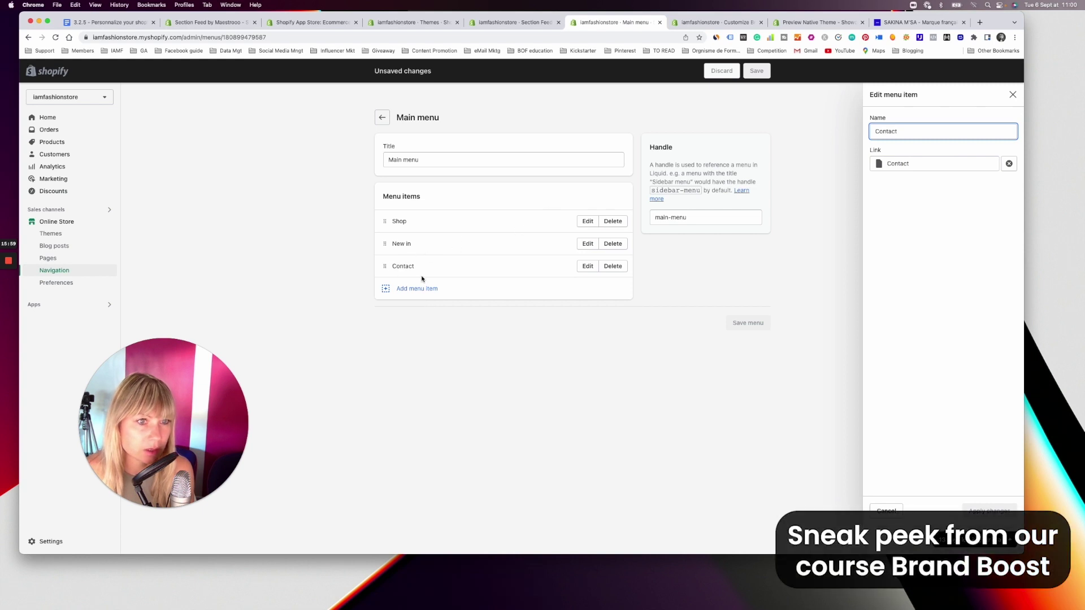
{"action": "left_click_drag", "start_coordinate": [932, 132], "coordinate": [791, 139]}
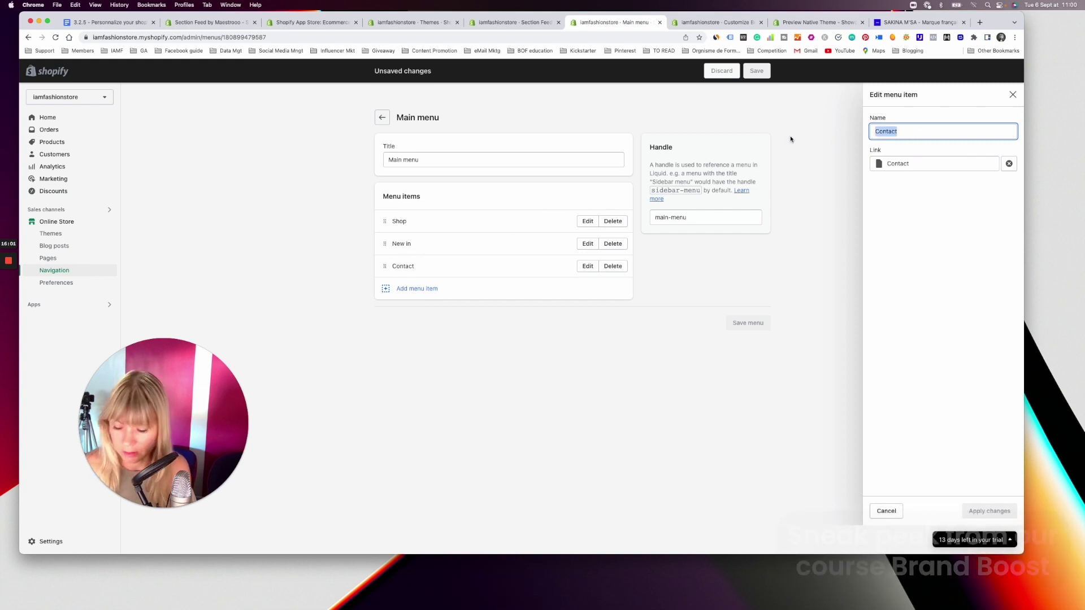
{"action": "type", "text": "About us"}
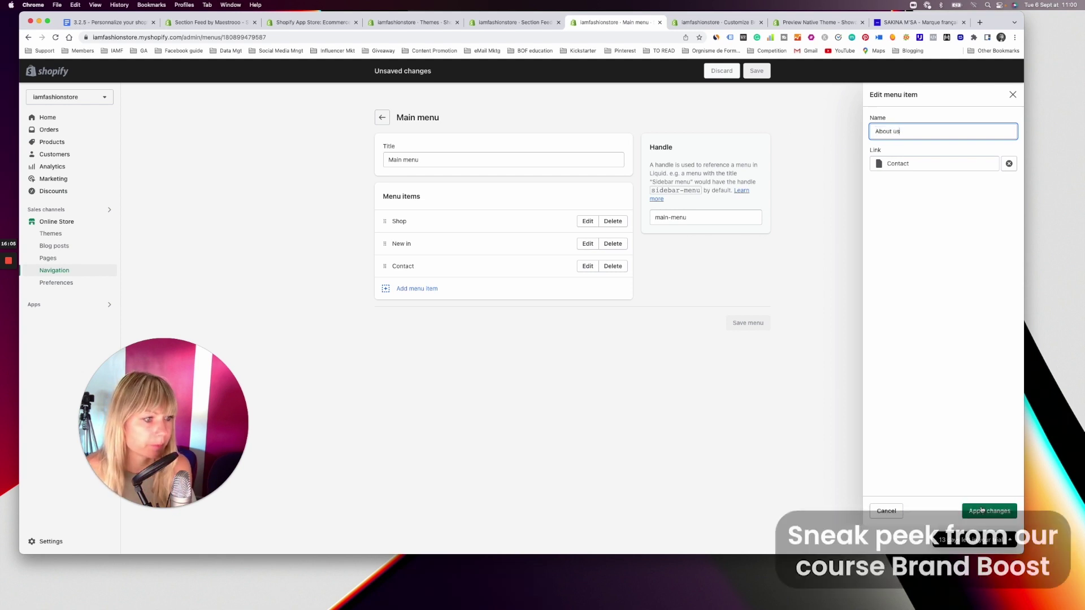
{"action": "left_click", "coordinate": [883, 165]}
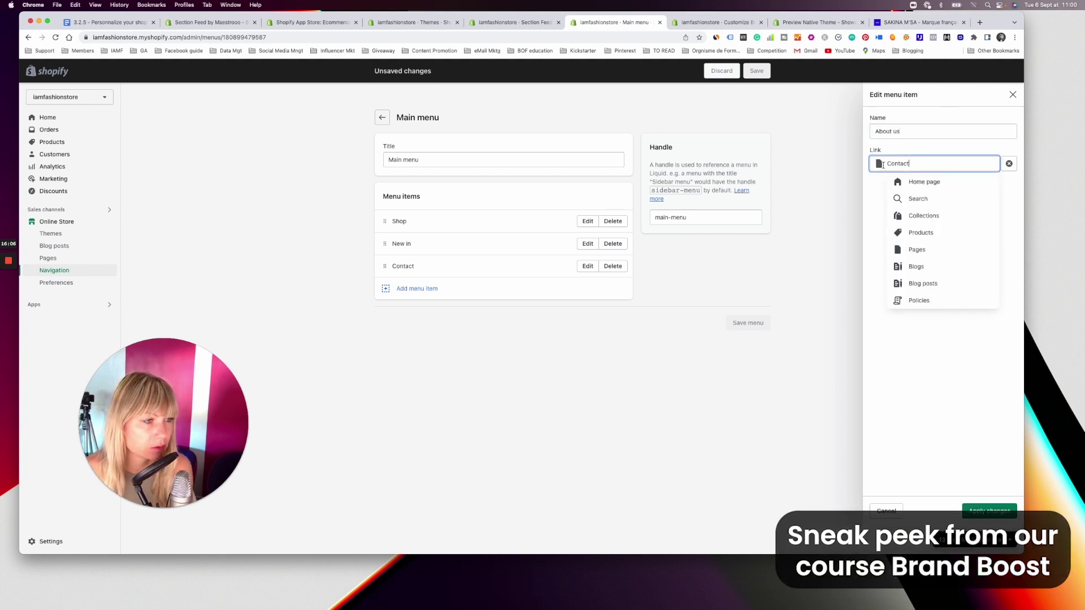
{"action": "left_click", "coordinate": [922, 251]}
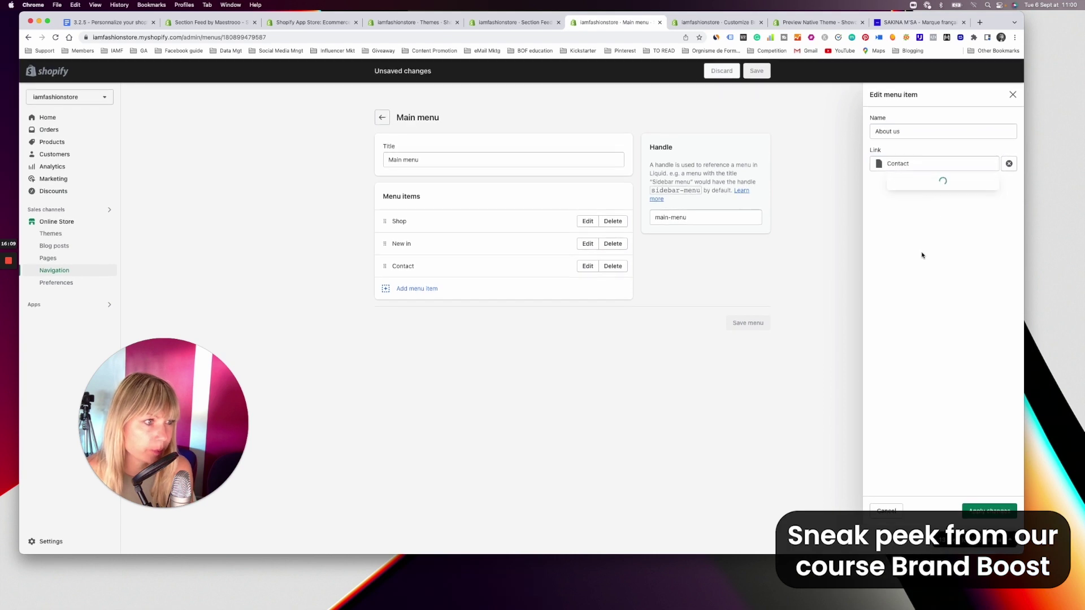
{"action": "left_click", "coordinate": [904, 182]}
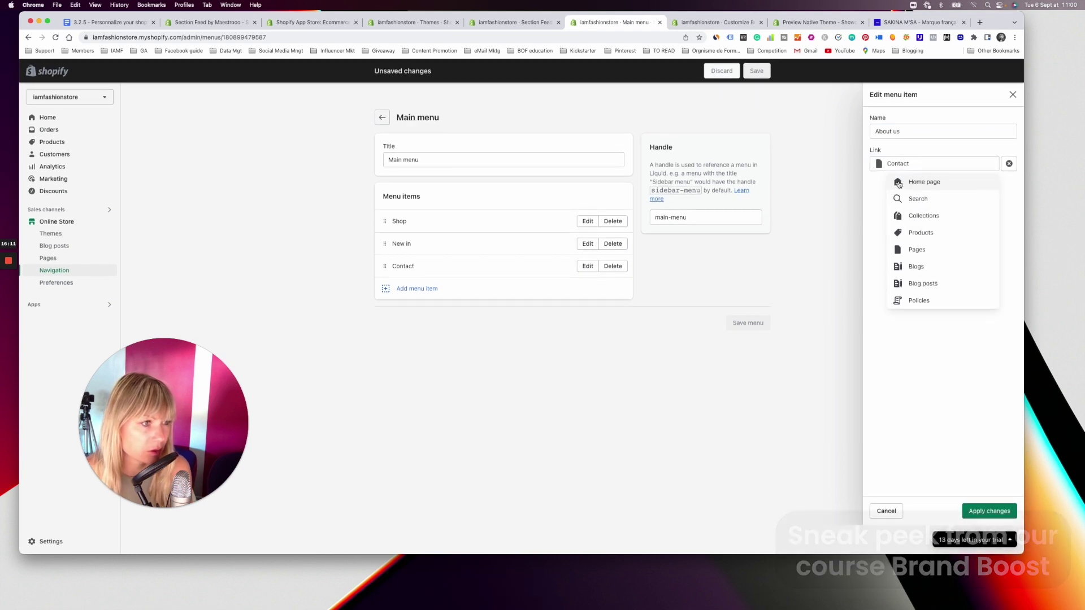
{"action": "left_click", "coordinate": [877, 192]}
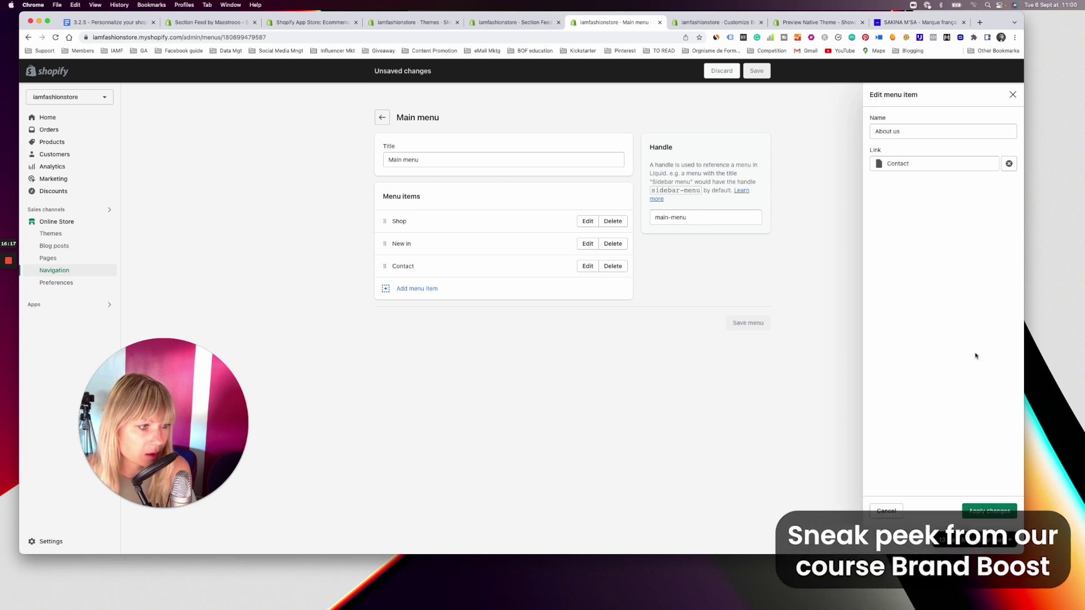
{"action": "left_click", "coordinate": [880, 168]}
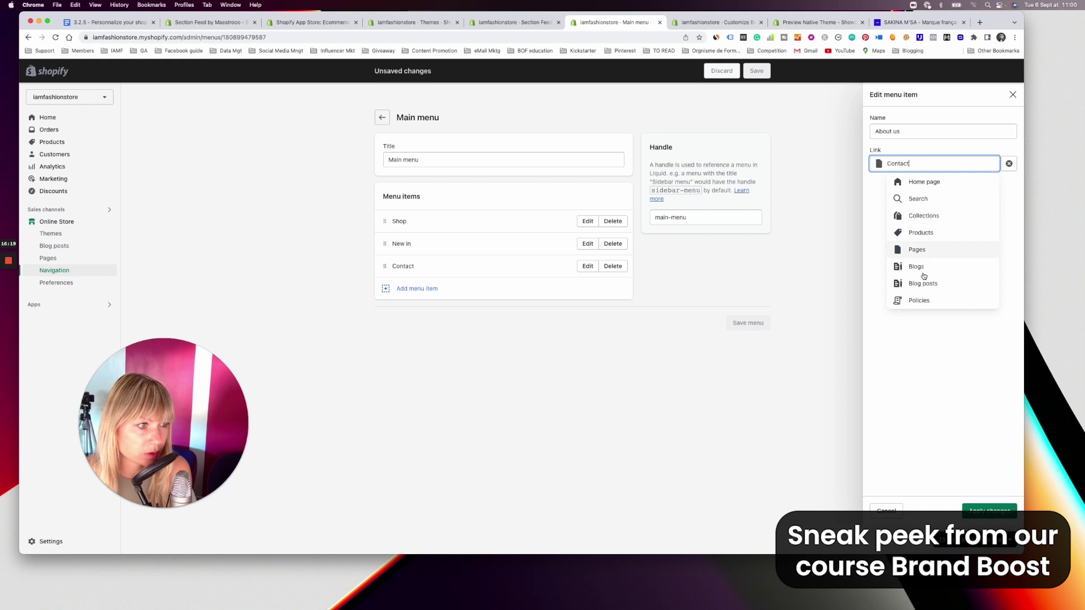
{"action": "left_click", "coordinate": [987, 512]}
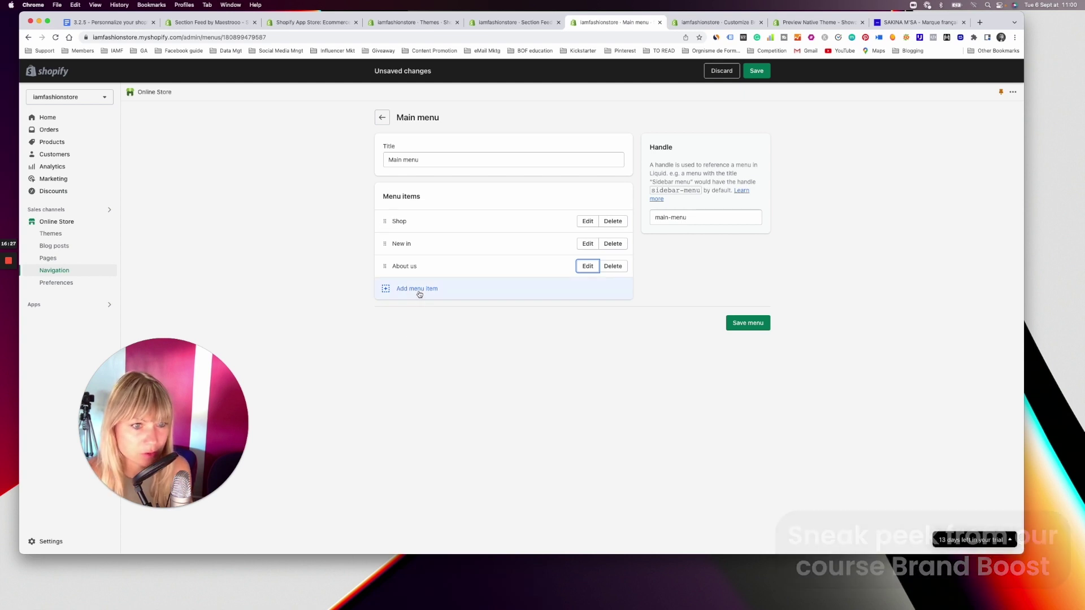
Step: Add a menu item named Dresses to the main menu, linked to All collections
{"action": "left_click", "coordinate": [399, 289]}
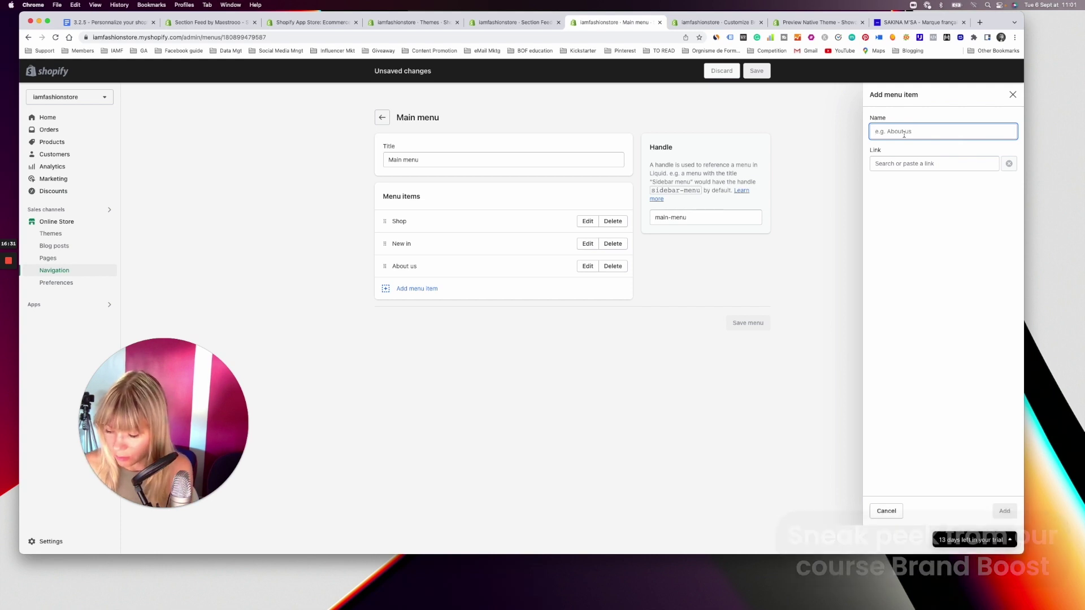
{"action": "type", "text": "Dresses"}
{"action": "left_click", "coordinate": [918, 163]}
{"action": "left_click", "coordinate": [887, 220]}
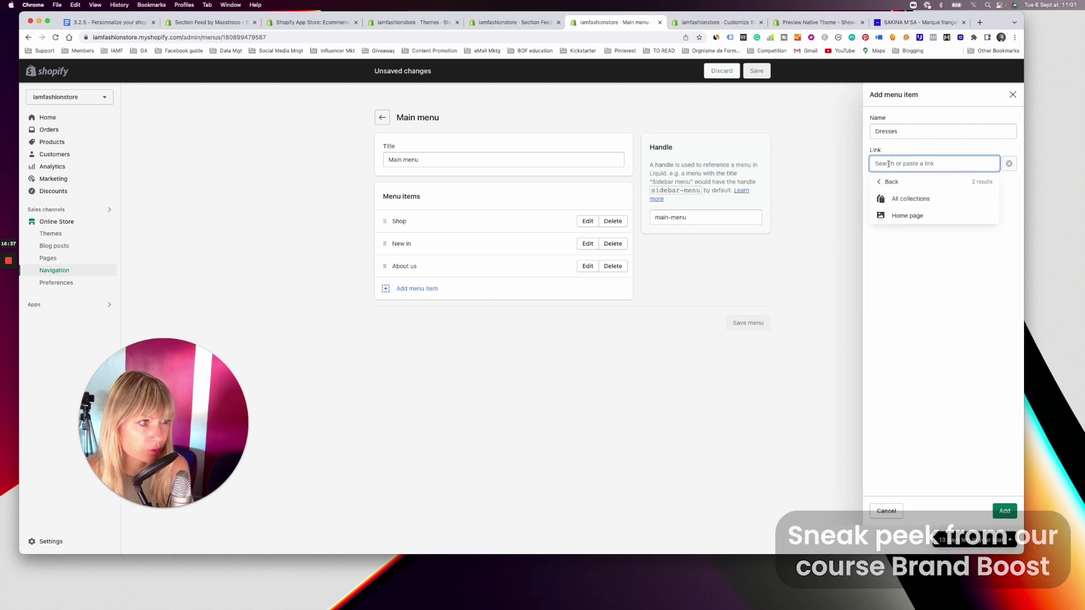
{"action": "left_click", "coordinate": [883, 181]}
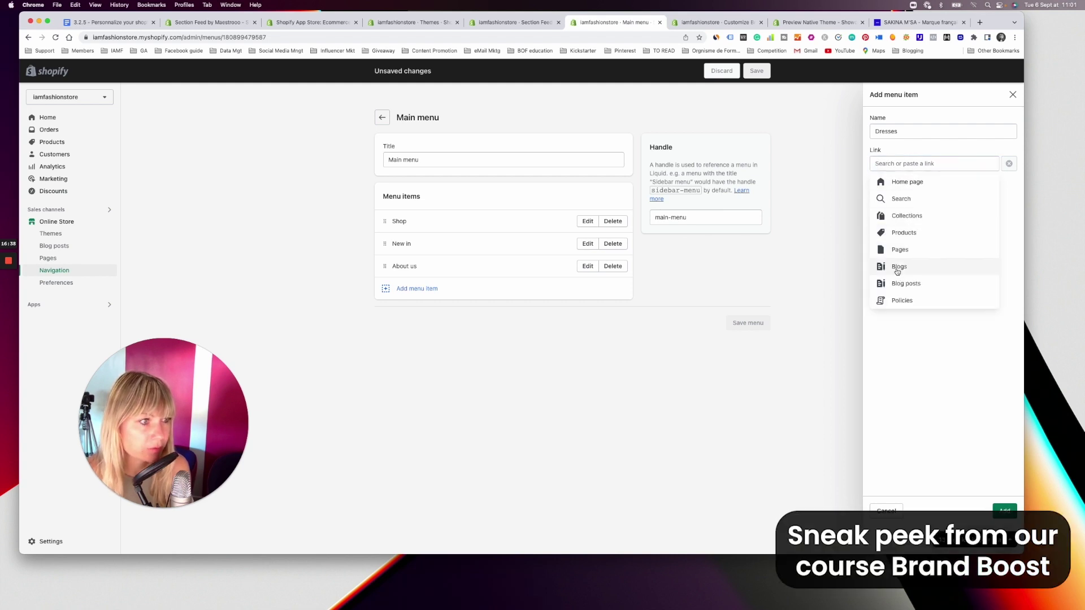
{"action": "left_click", "coordinate": [887, 234]}
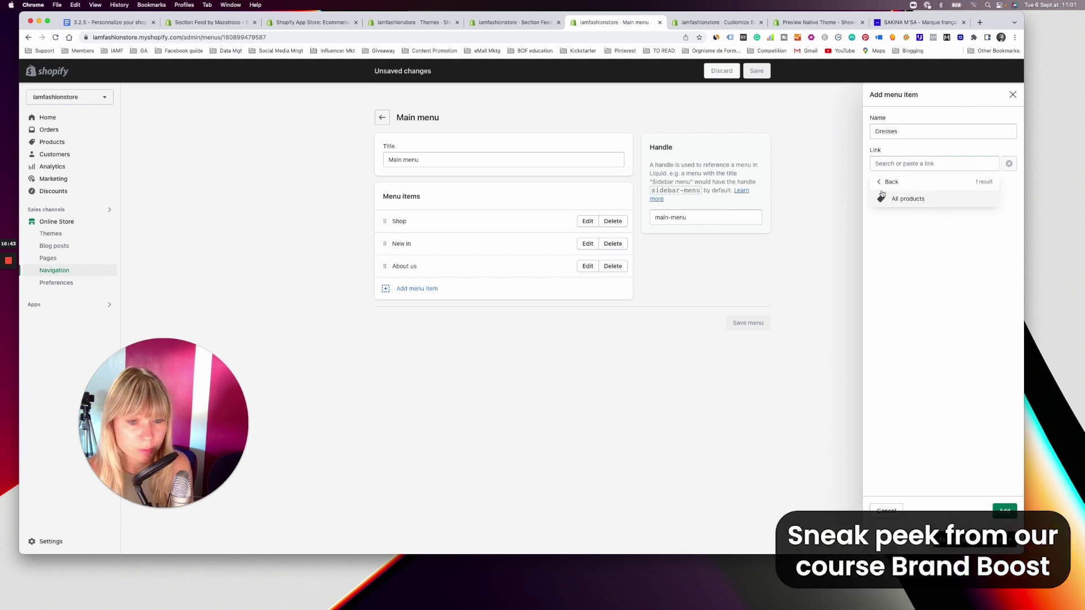
{"action": "left_click", "coordinate": [882, 196]}
{"action": "left_click", "coordinate": [901, 162]}
{"action": "left_click", "coordinate": [898, 216]}
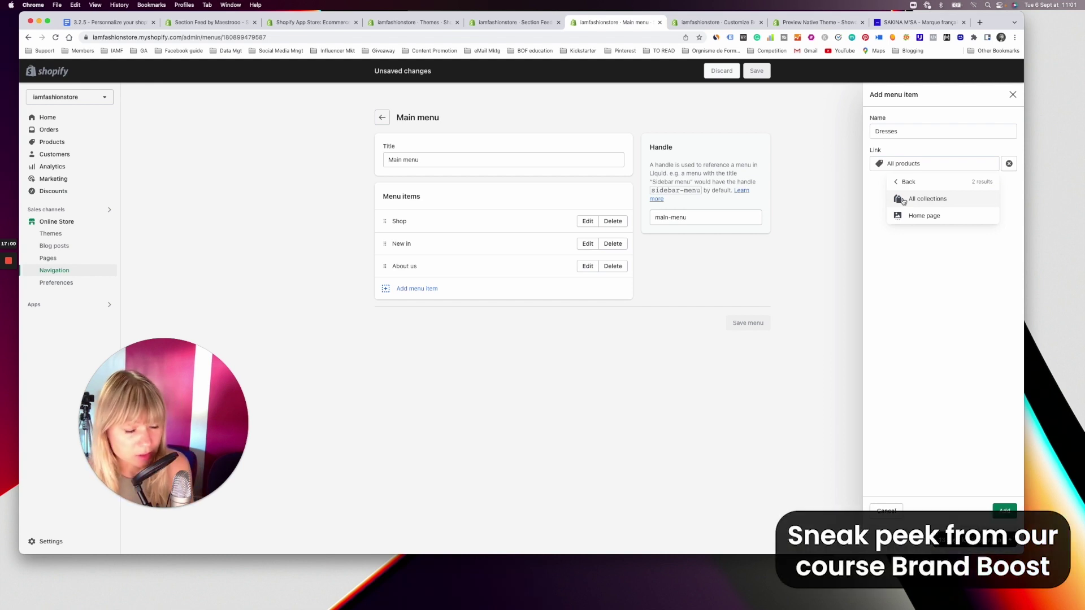
{"action": "left_click", "coordinate": [914, 199]}
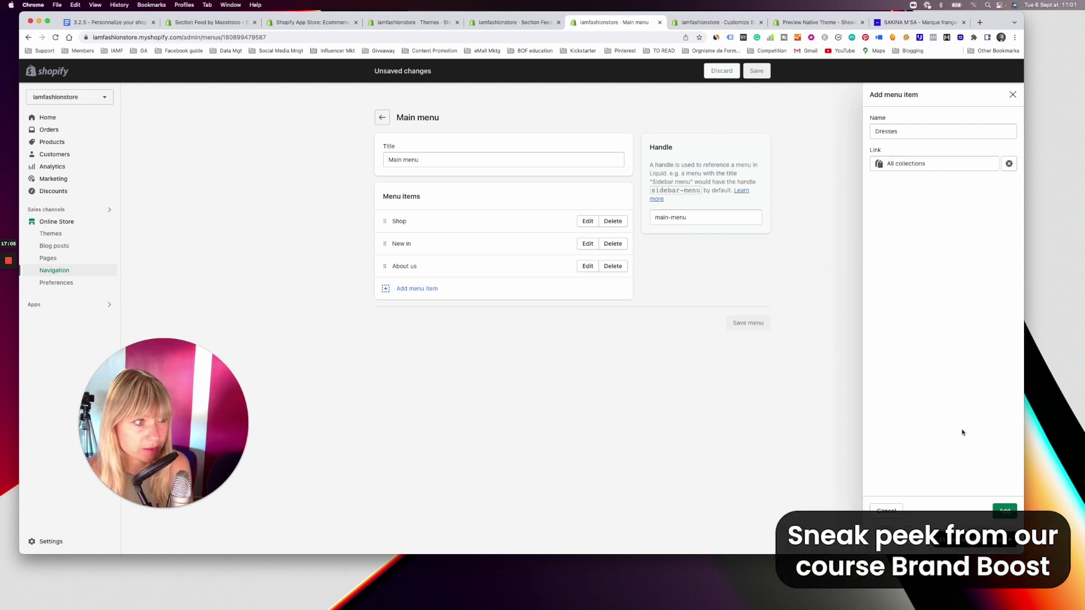
{"action": "left_click", "coordinate": [1005, 511]}
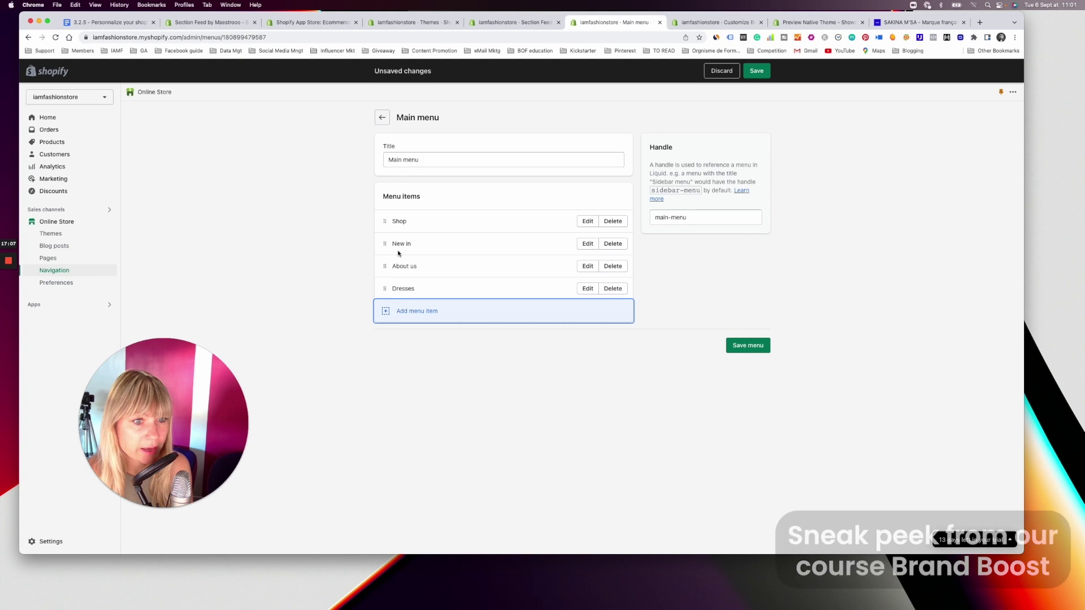
Step: Nest the Dresses item under Shop in the main menu and save the menu
{"action": "left_click_drag", "start_coordinate": [386, 289], "coordinate": [387, 290]}
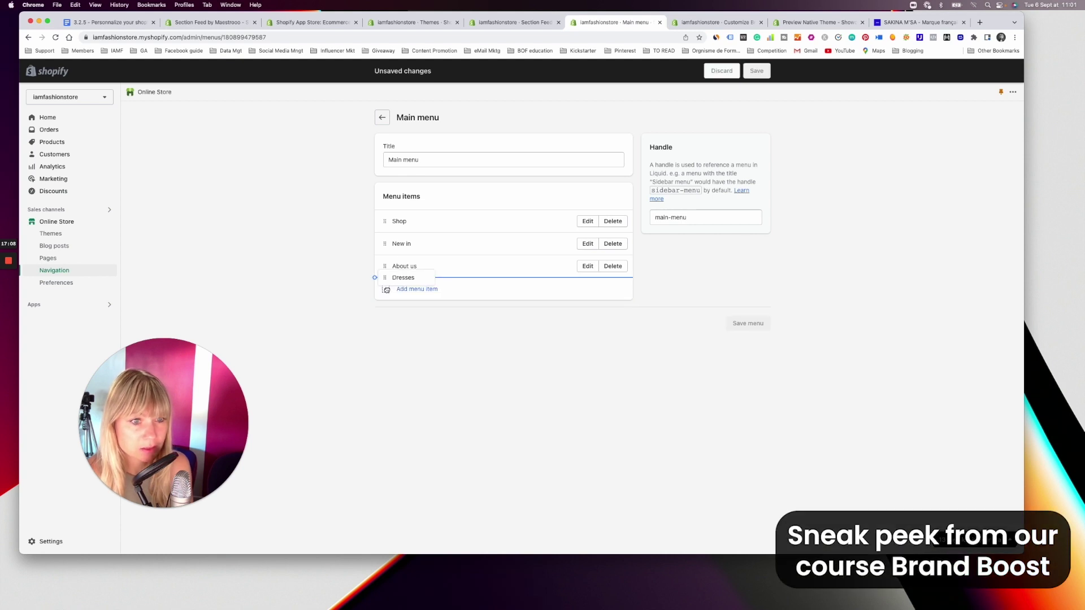
{"action": "left_click_drag", "start_coordinate": [387, 290], "coordinate": [400, 247]}
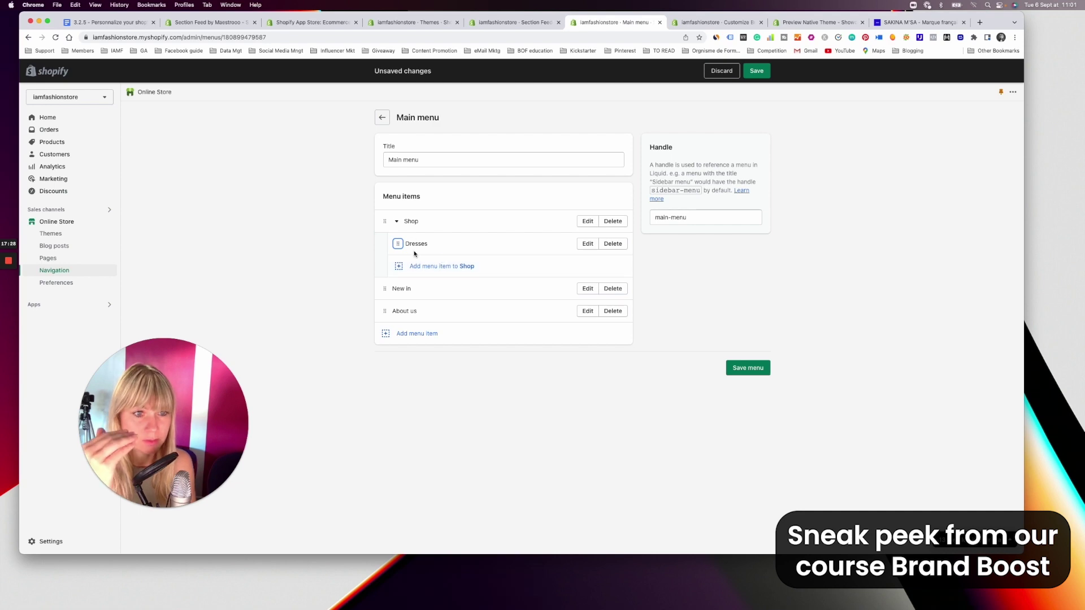
{"action": "left_click", "coordinate": [752, 368]}
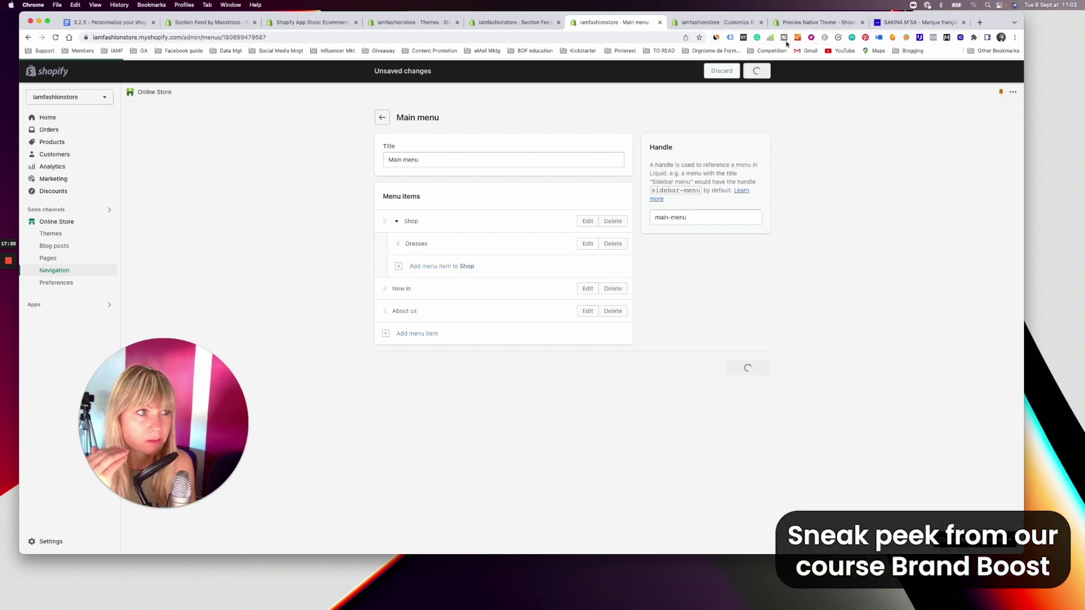
Step: Switch to the SAKINA M'SA site and examine the submenu under Produits in its header navigation
{"action": "left_click", "coordinate": [892, 23]}
{"action": "scroll", "coordinate": [552, 124], "scroll_direction": "up", "scroll_amount": 5}
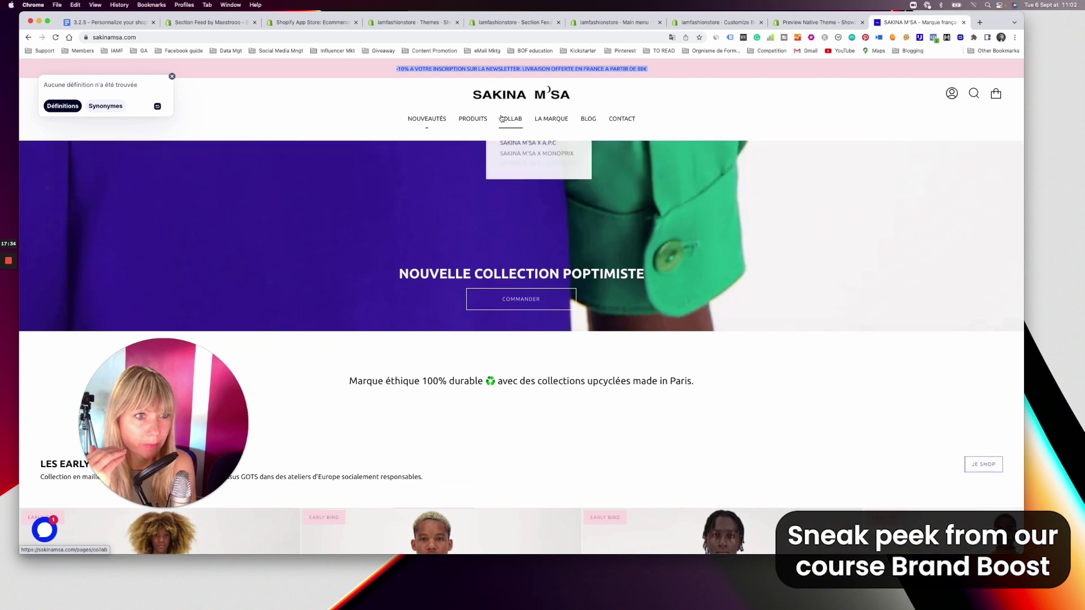
{"action": "mouse_move", "coordinate": [472, 120]}
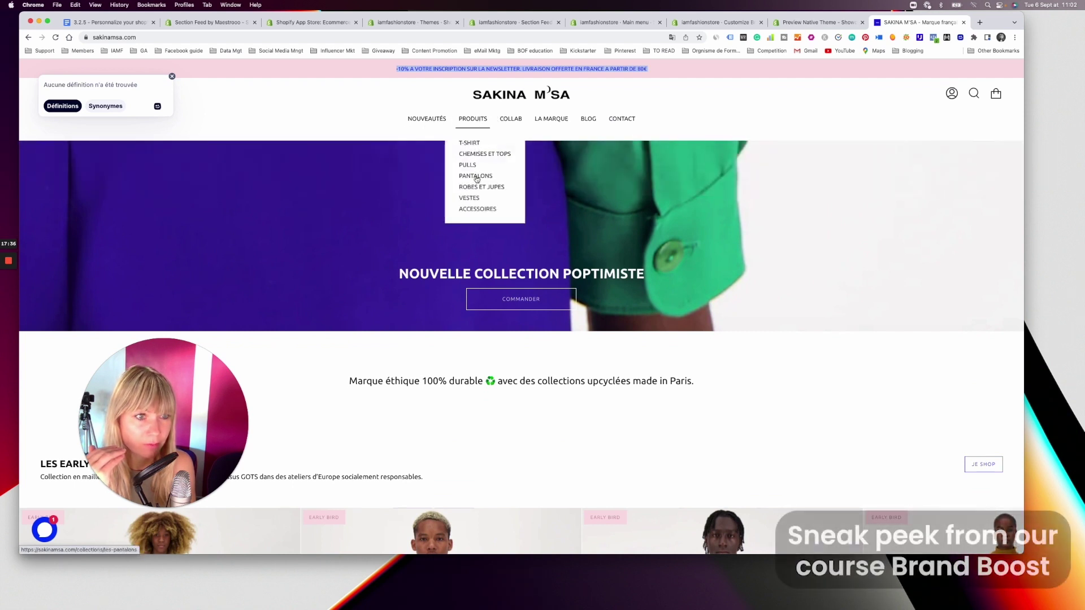
Step: Open the T-shirt collection from the Produits submenu to see where a nested menu item leads
{"action": "left_click", "coordinate": [470, 144]}
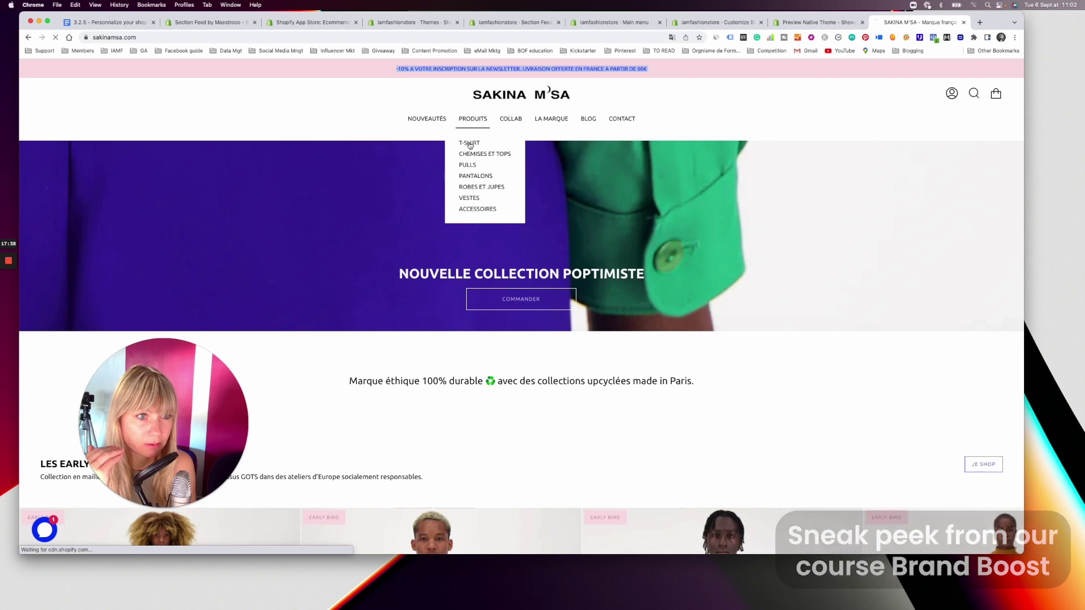
{"action": "mouse_move", "coordinate": [477, 124]}
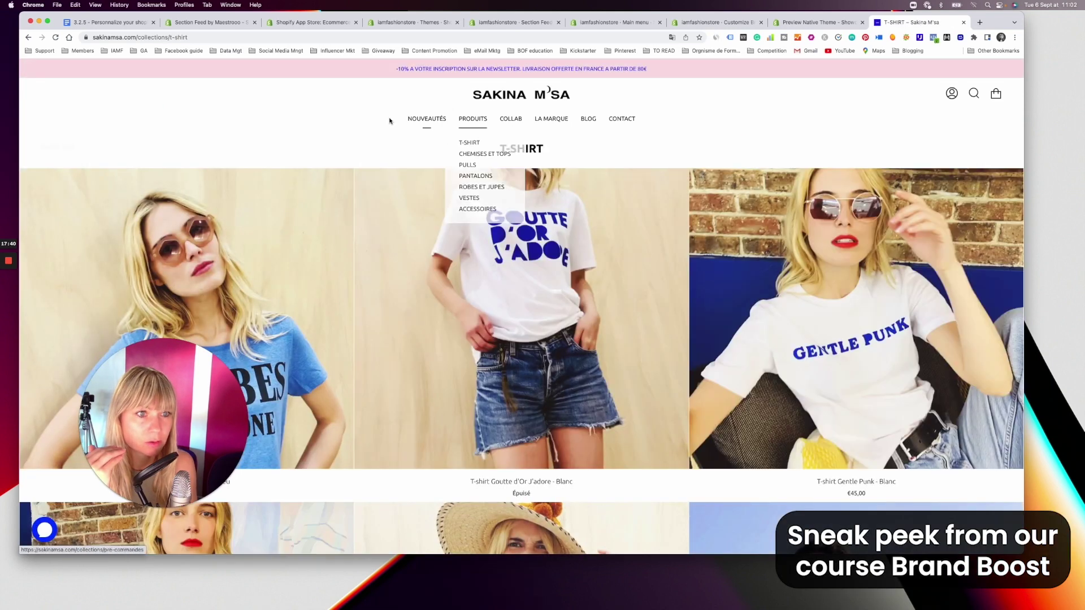
Step: Return to the Shopify main menu editor and close the Section Feed browser tab
{"action": "left_click", "coordinate": [486, 24]}
{"action": "left_click", "coordinate": [591, 25]}
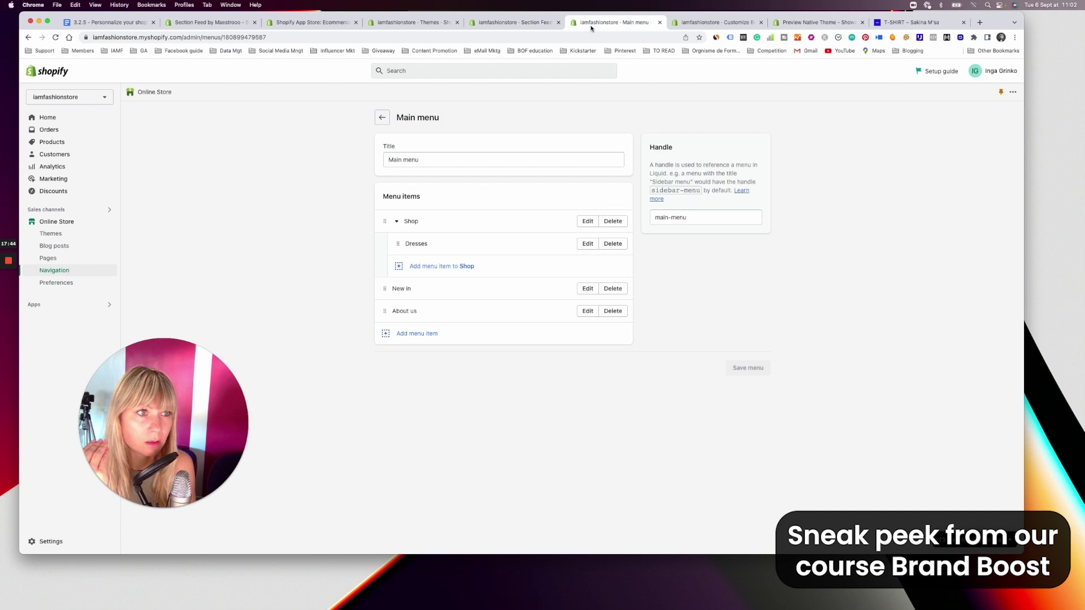
{"action": "left_click", "coordinate": [558, 23]}
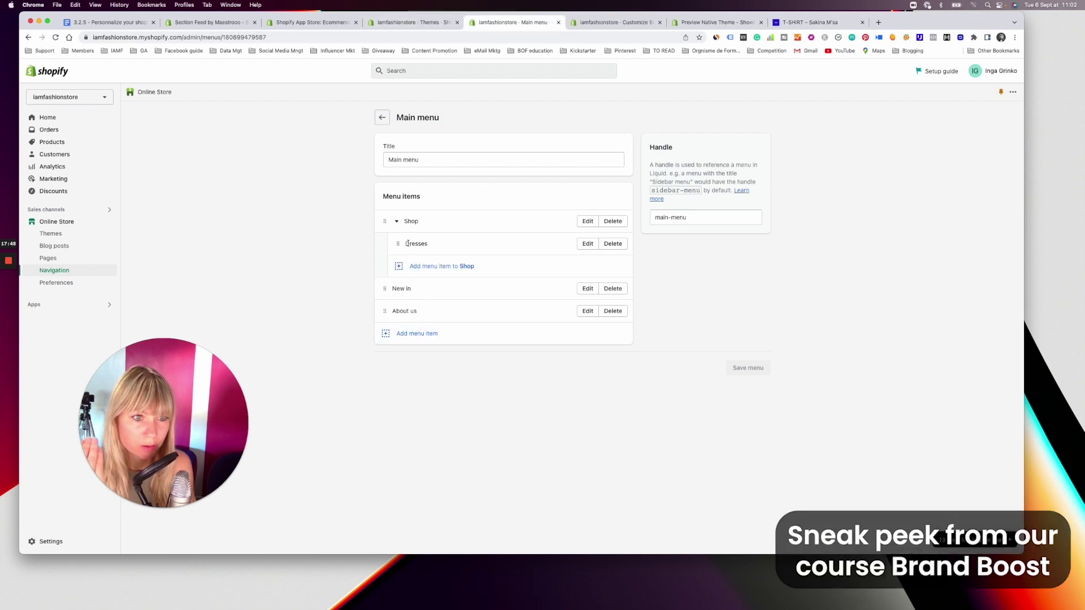
Step: Open the store's Footer menu and look at the blank form for adding a menu item, then dismiss it
{"action": "left_click", "coordinate": [382, 117]}
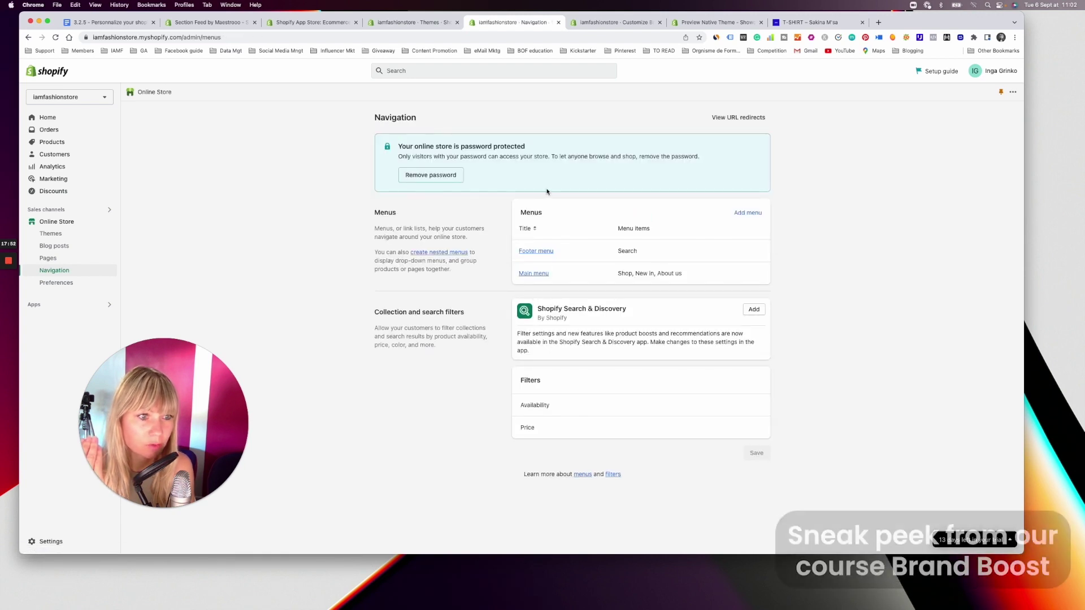
{"action": "left_click", "coordinate": [540, 251]}
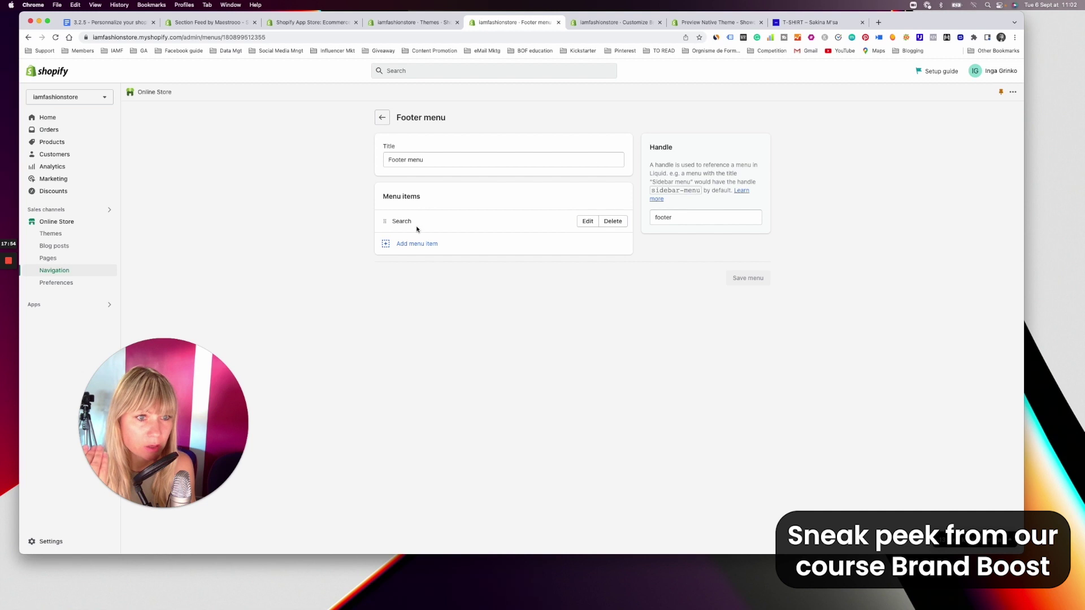
{"action": "left_click", "coordinate": [399, 246]}
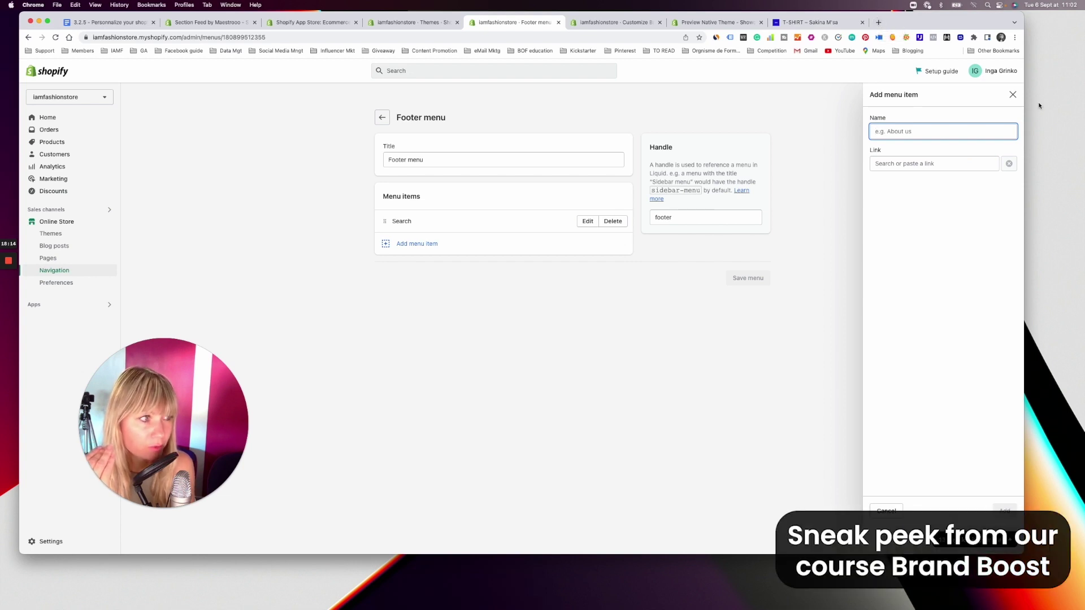
{"action": "left_click", "coordinate": [1014, 96]}
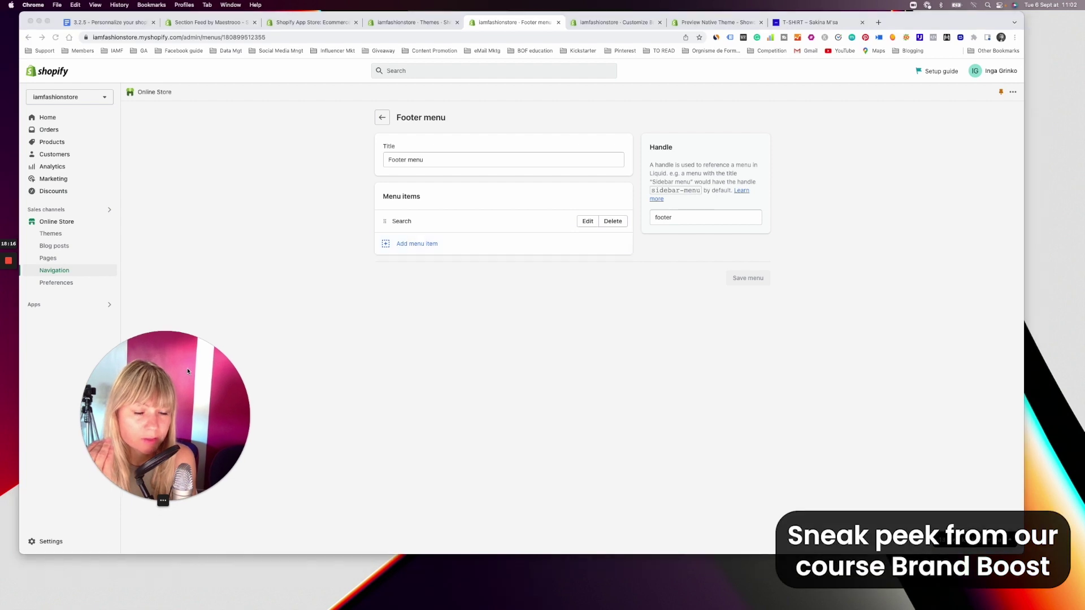
Step: Open the store's policy settings and examine the policy sections from Refund policy through Legal notice
{"action": "left_click", "coordinate": [46, 546]}
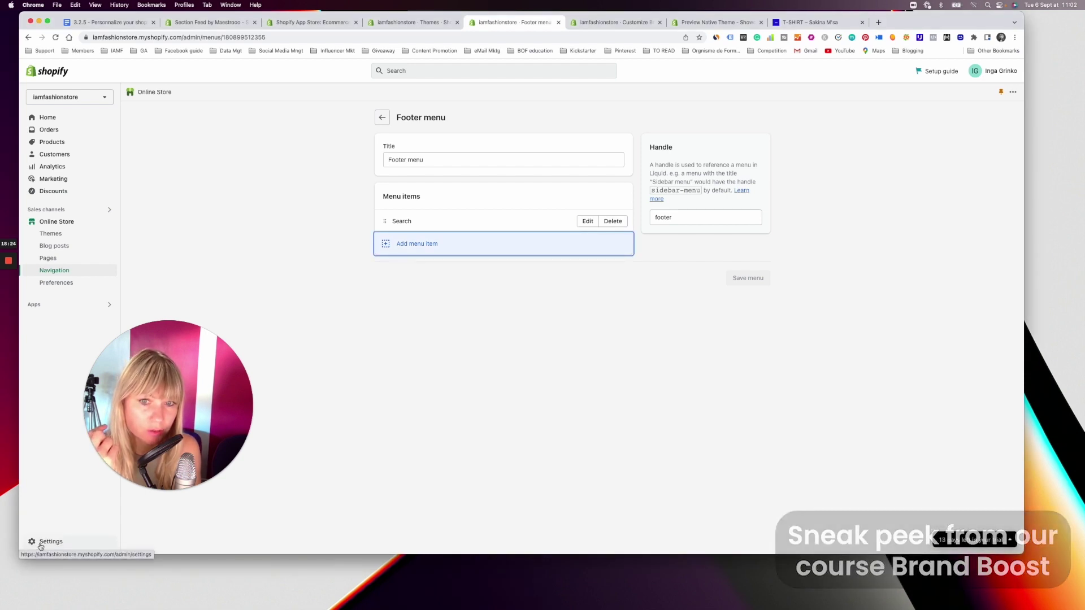
{"action": "left_click", "coordinate": [40, 542]}
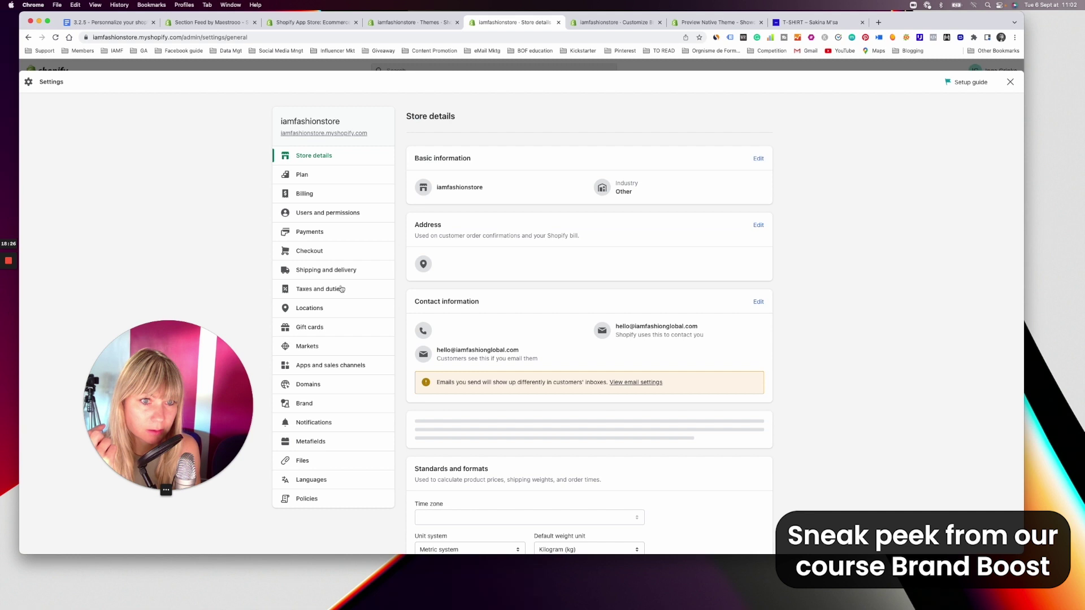
{"action": "left_click", "coordinate": [308, 503]}
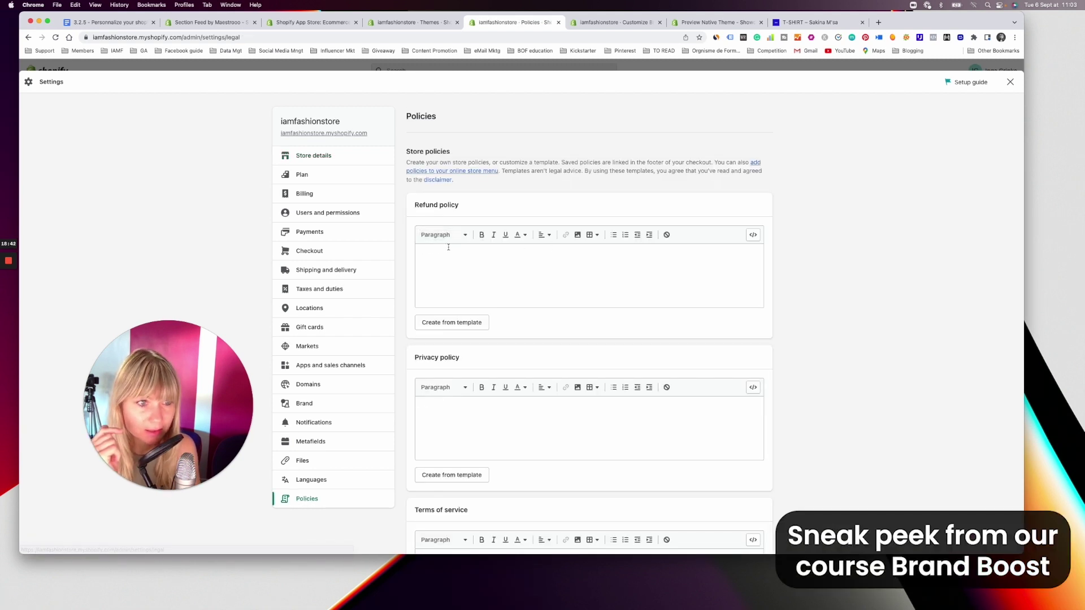
{"action": "left_click", "coordinate": [449, 250]}
{"action": "scroll", "coordinate": [449, 250], "scroll_direction": "down", "scroll_amount": 8}
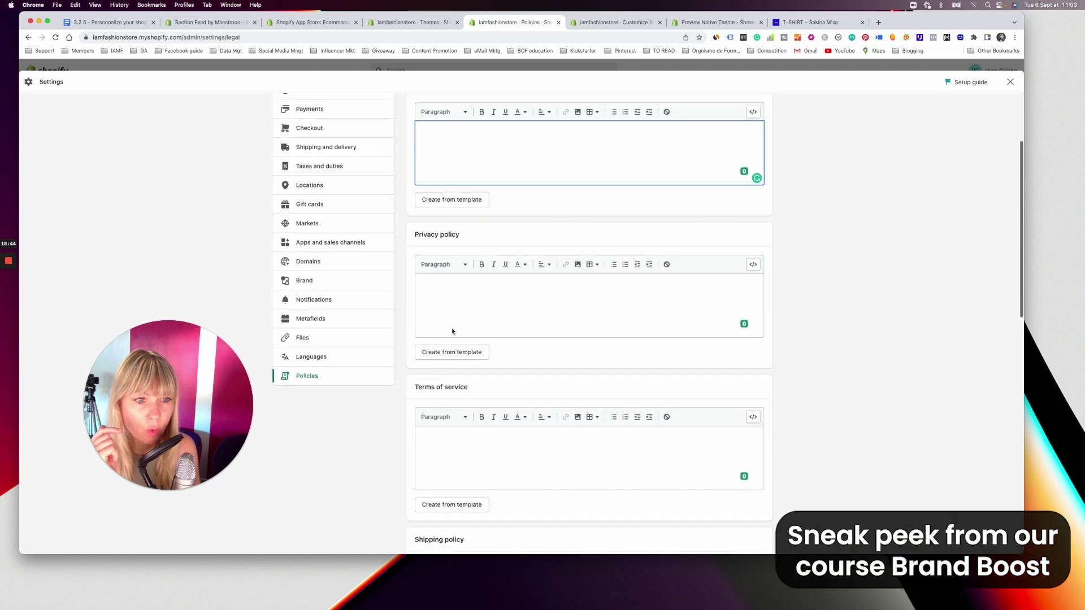
{"action": "scroll", "coordinate": [452, 328], "scroll_direction": "up", "scroll_amount": 10}
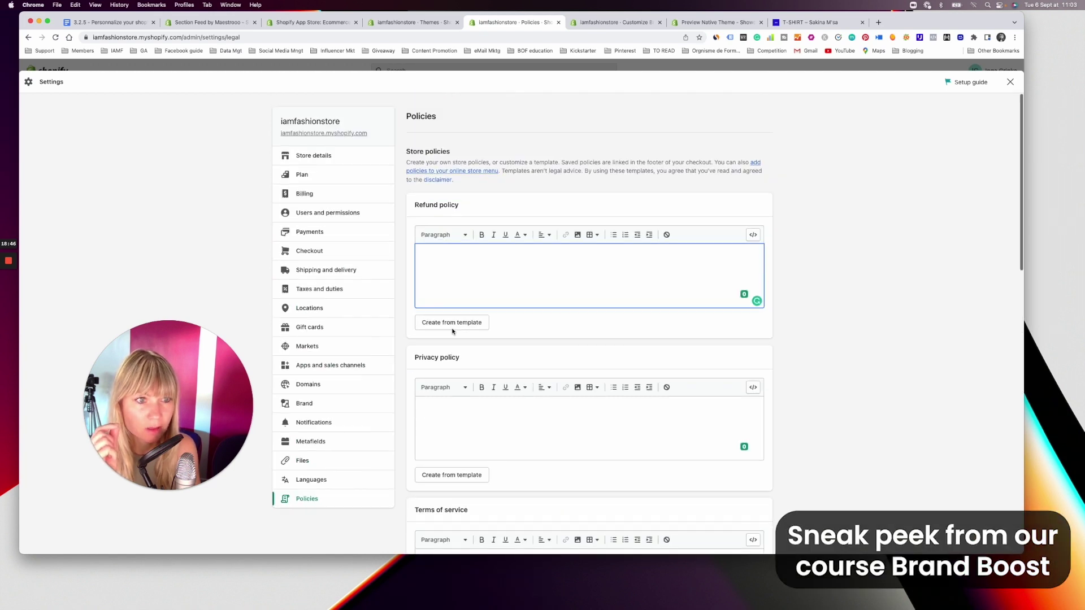
{"action": "scroll", "coordinate": [442, 365], "scroll_direction": "down", "scroll_amount": 3}
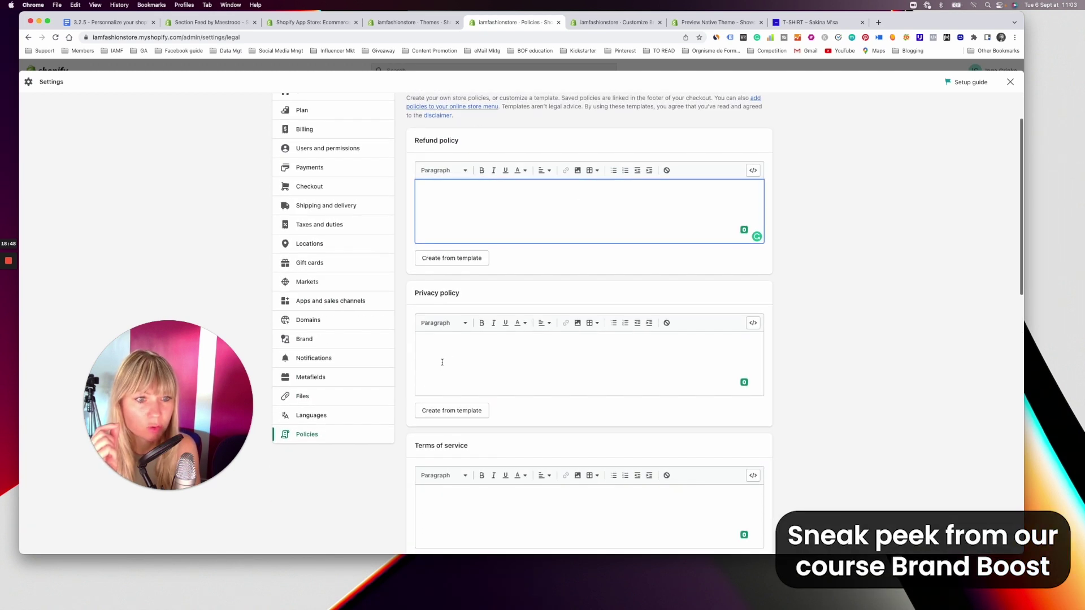
{"action": "scroll", "coordinate": [432, 390], "scroll_direction": "down", "scroll_amount": 7}
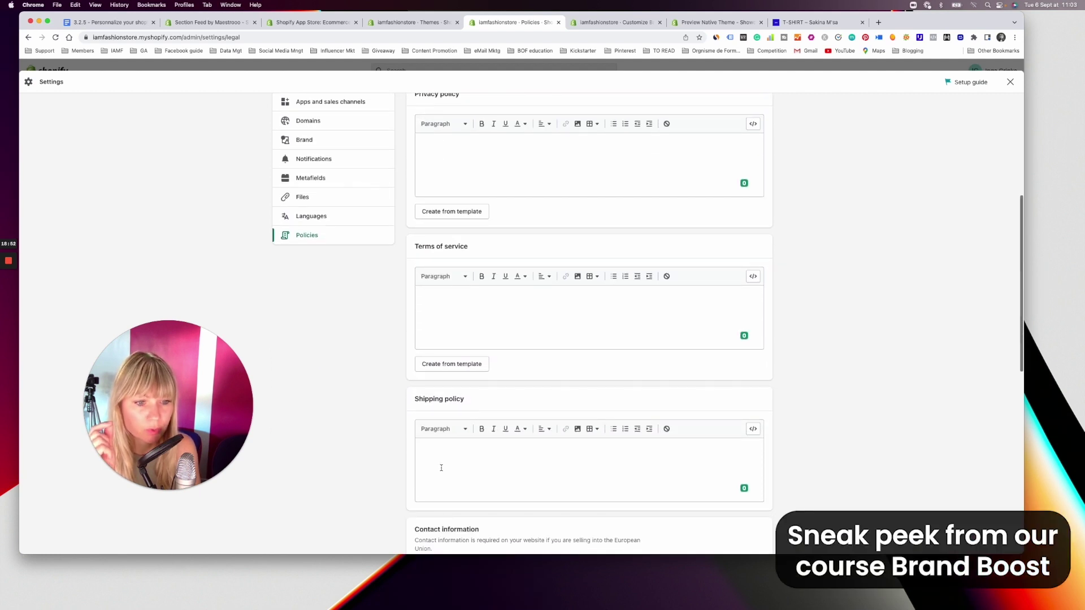
{"action": "scroll", "coordinate": [442, 468], "scroll_direction": "down", "scroll_amount": 12}
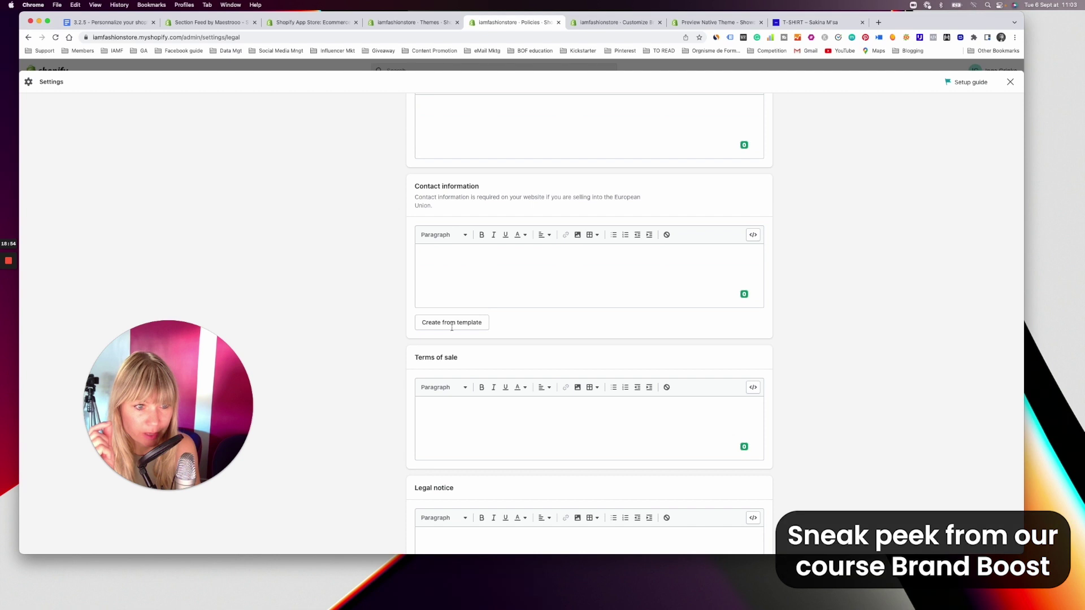
{"action": "left_click", "coordinate": [441, 418]}
{"action": "scroll", "coordinate": [440, 416], "scroll_direction": "down", "scroll_amount": 4}
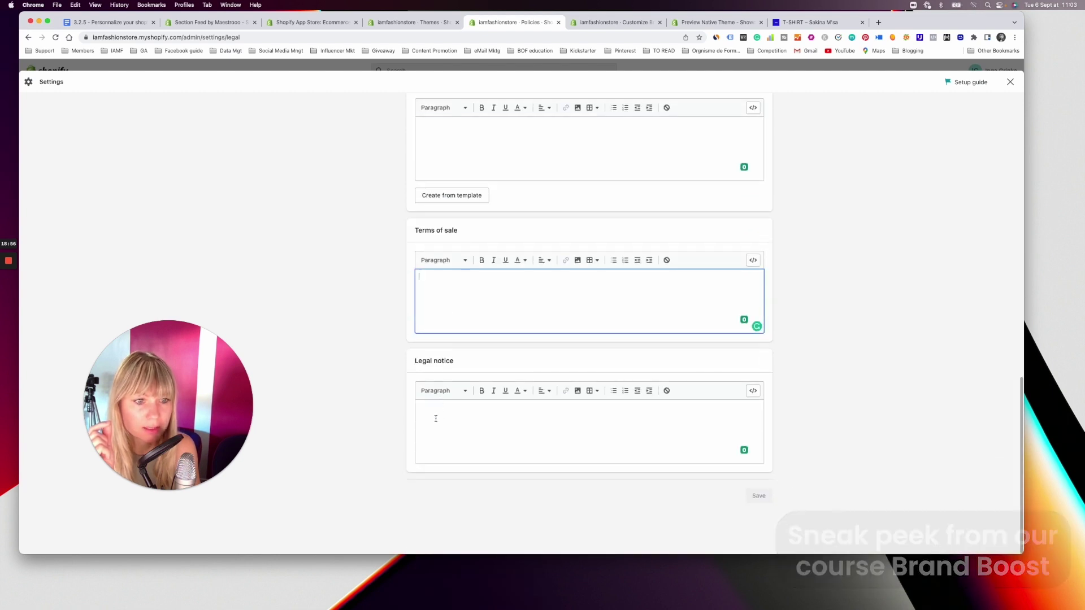
{"action": "left_click", "coordinate": [435, 418]}
{"action": "scroll", "coordinate": [502, 404], "scroll_direction": "up", "scroll_amount": 15}
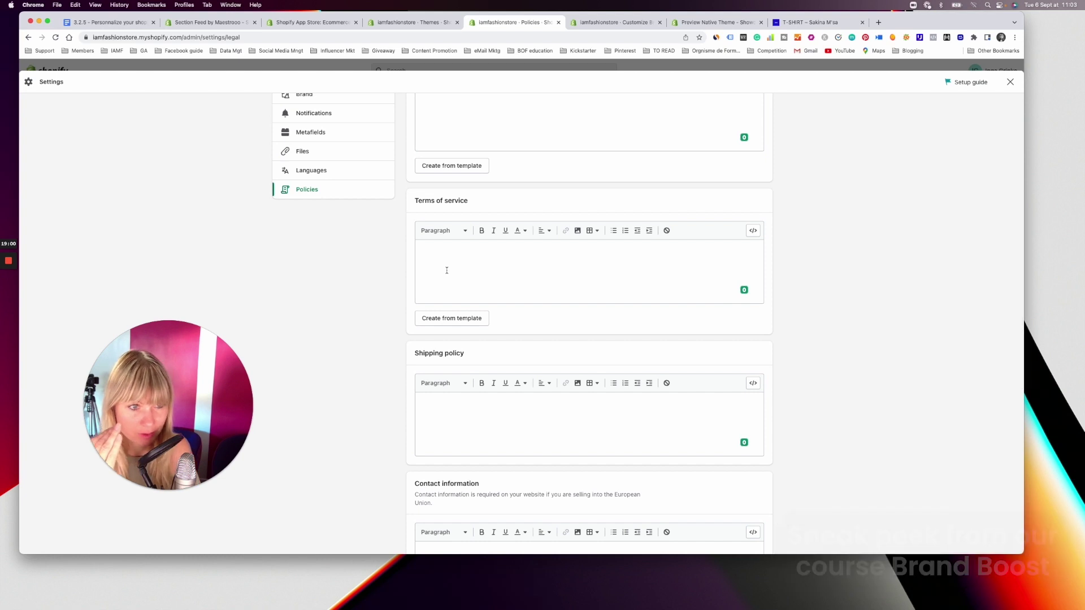
{"action": "scroll", "coordinate": [446, 271], "scroll_direction": "up", "scroll_amount": 11}
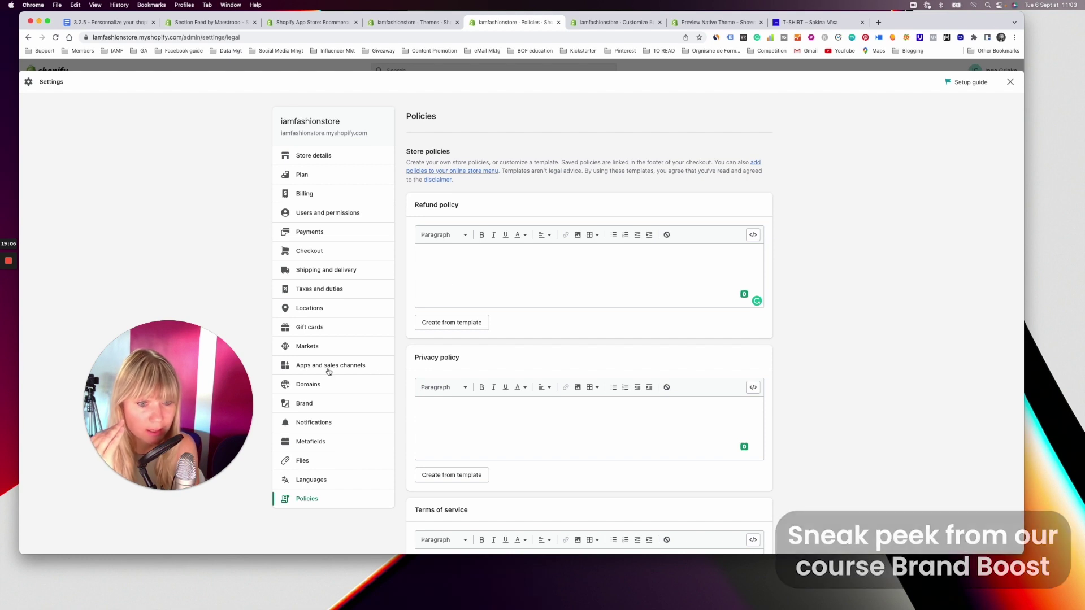
{"action": "scroll", "coordinate": [583, 225], "scroll_direction": "down", "scroll_amount": 20}
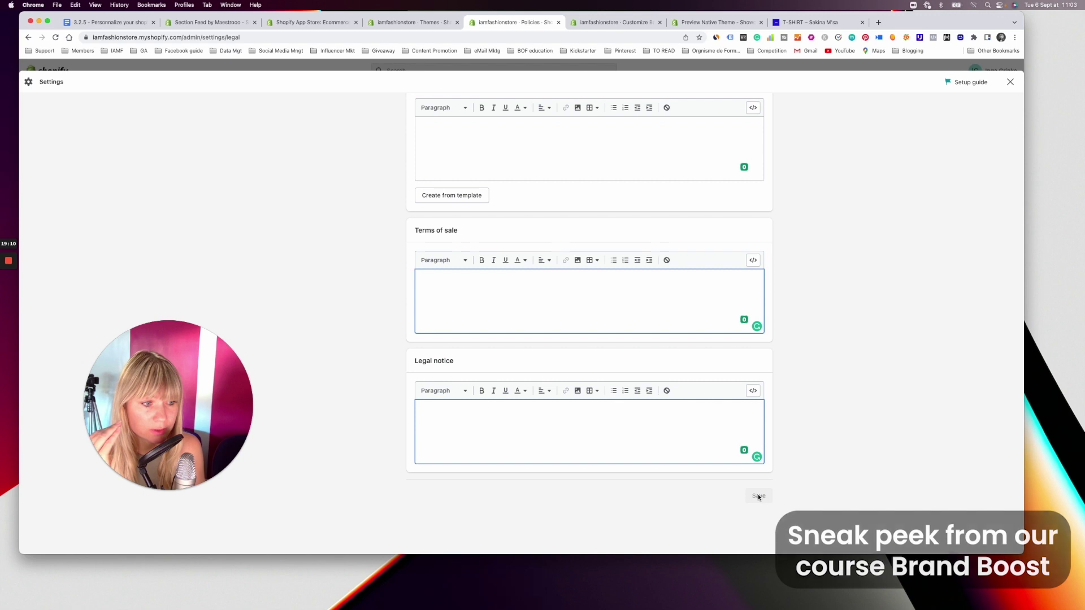
{"action": "scroll", "coordinate": [611, 391], "scroll_direction": "up", "scroll_amount": 20}
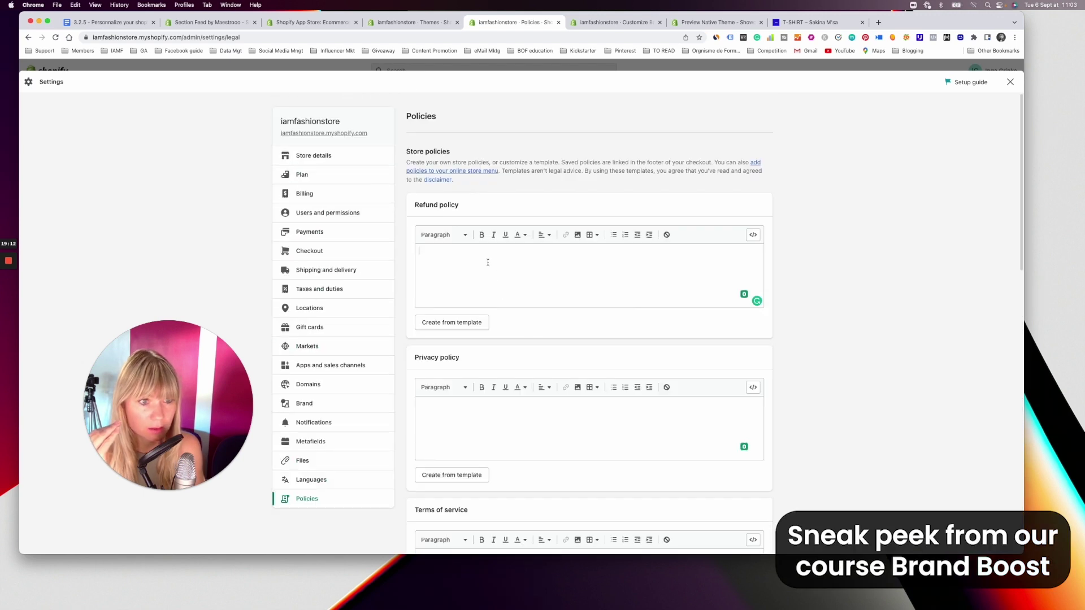
Step: Enter "exemple" as the refund policy and "test" as the privacy policy, and save the store policies
{"action": "left_click", "coordinate": [488, 262]}
{"action": "type", "text": "exemple"}
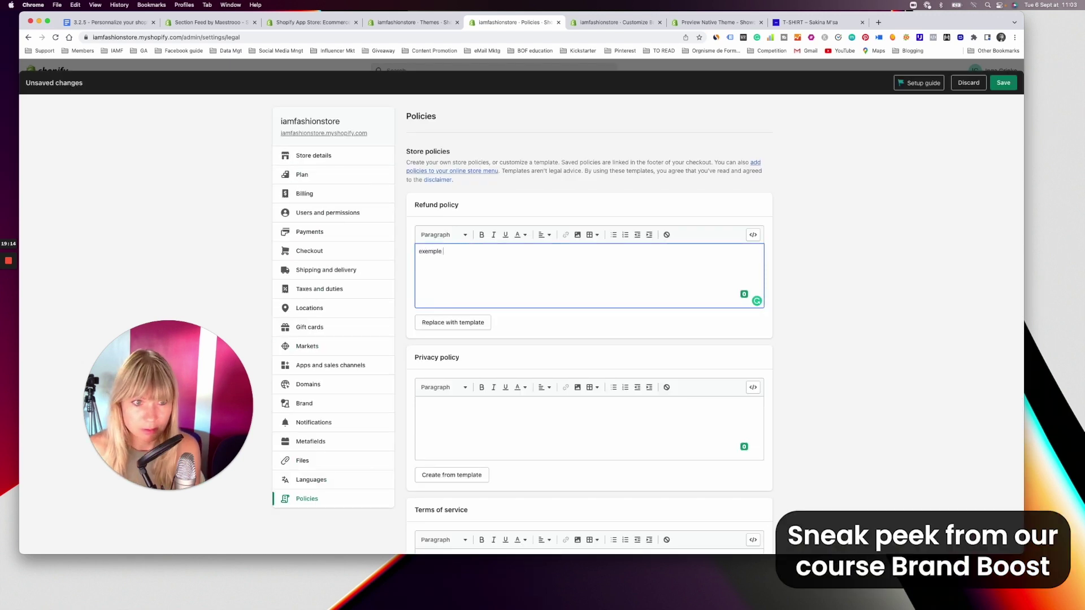
{"action": "left_click", "coordinate": [453, 427]}
{"action": "type", "text": "te"}
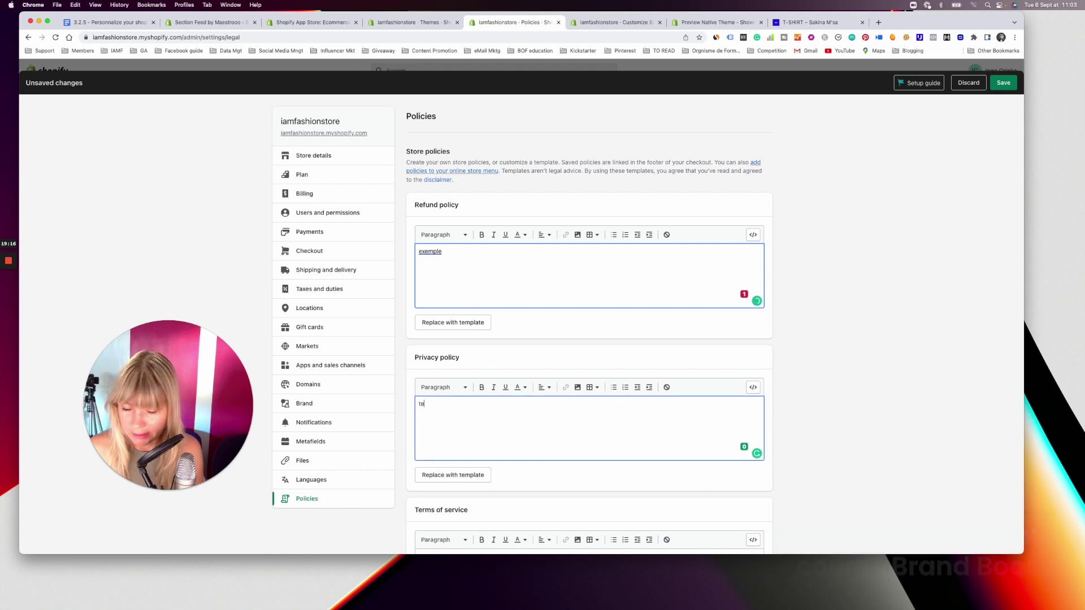
{"action": "scroll", "coordinate": [475, 417], "scroll_direction": "down", "scroll_amount": 15}
{"action": "left_click", "coordinate": [759, 495]}
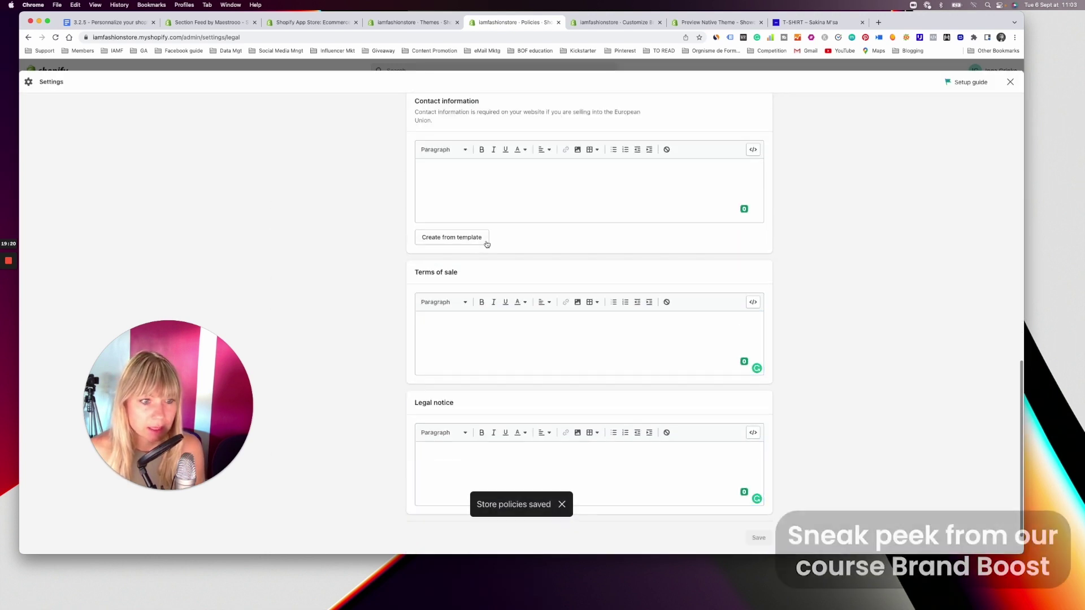
{"action": "scroll", "coordinate": [486, 244], "scroll_direction": "up", "scroll_amount": 8}
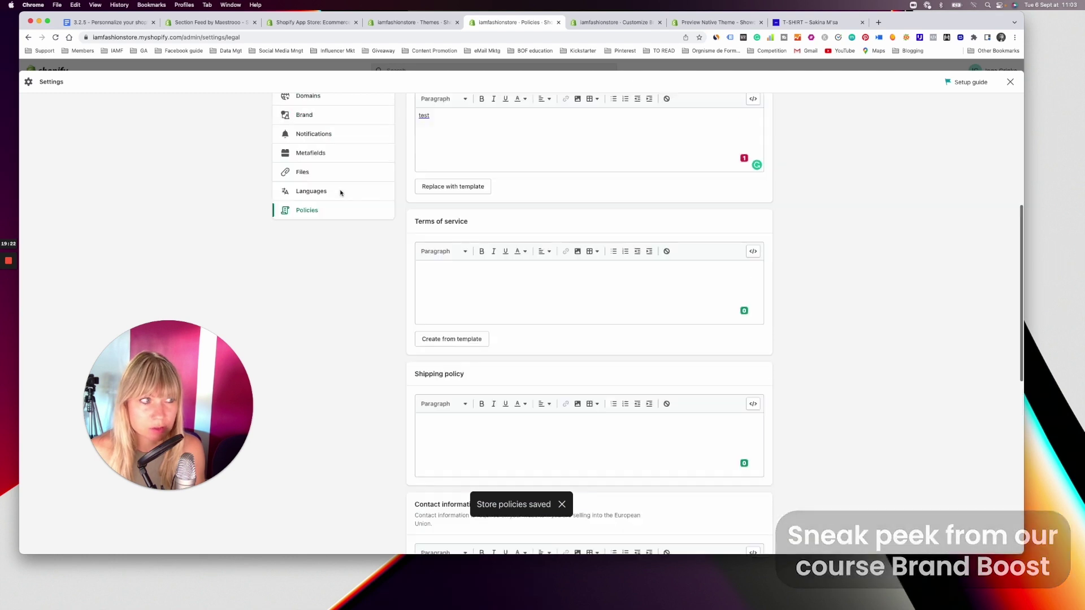
{"action": "scroll", "coordinate": [341, 192], "scroll_direction": "up", "scroll_amount": 5}
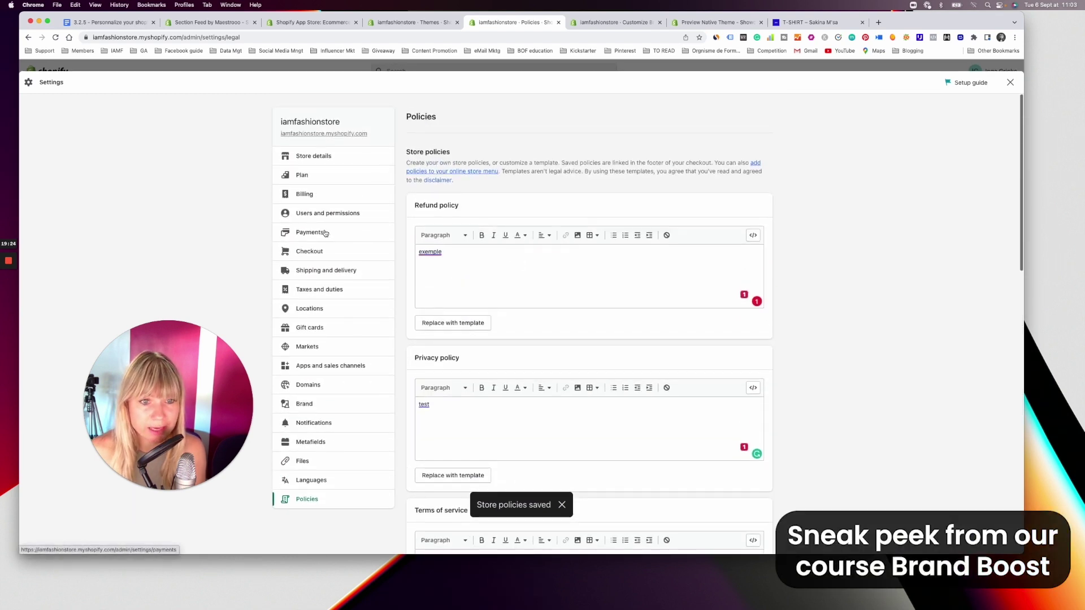
Step: Close the policy settings, reopen the store's Footer menu and rename its Search item to "Return Policy"
{"action": "left_click", "coordinate": [1010, 83]}
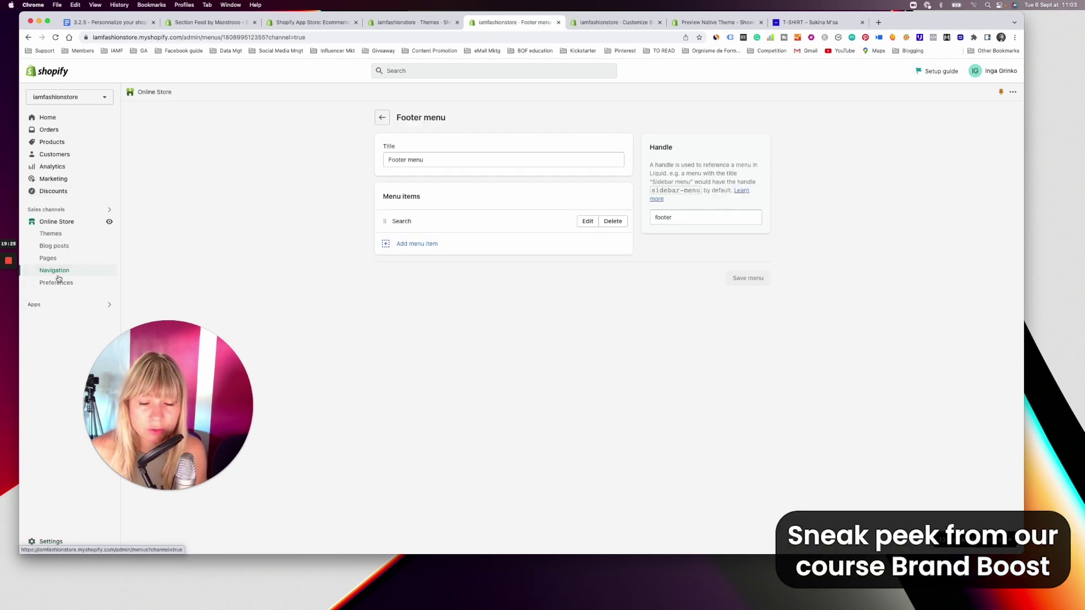
{"action": "left_click", "coordinate": [54, 271]}
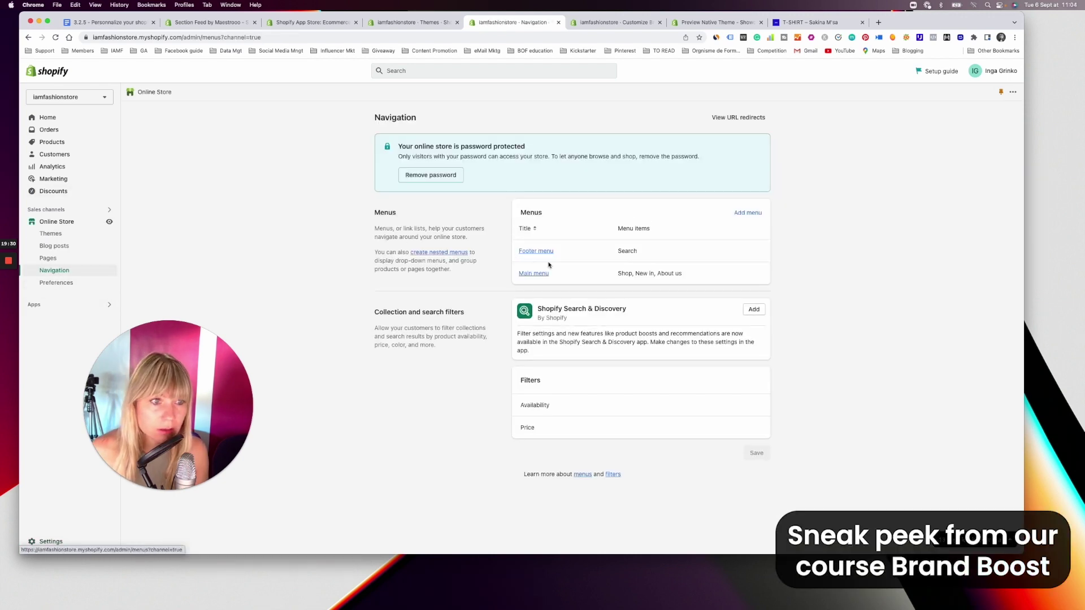
{"action": "left_click", "coordinate": [534, 251]}
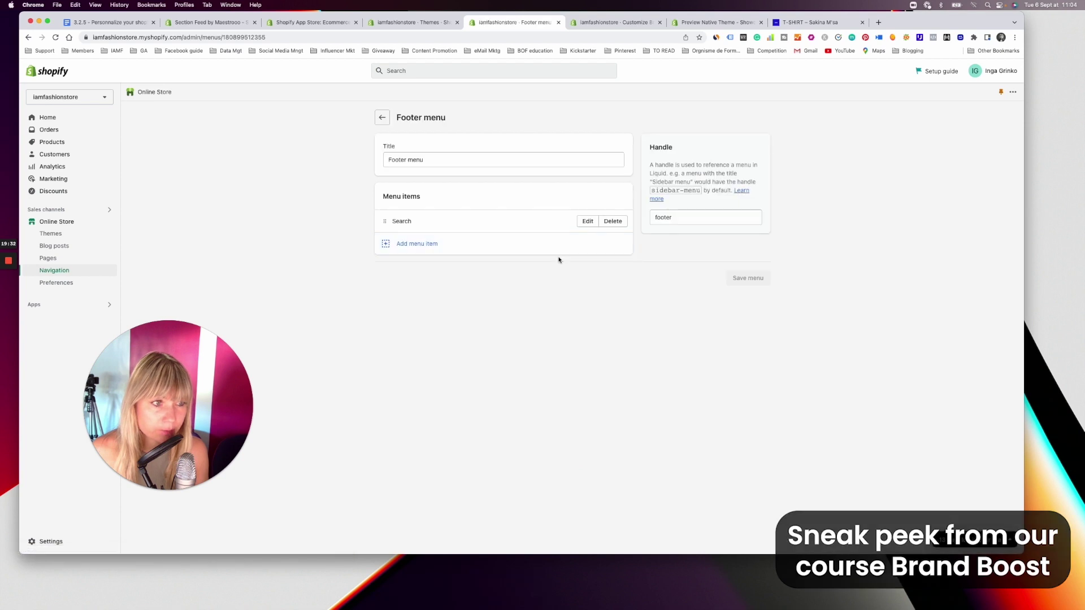
{"action": "left_click", "coordinate": [586, 222]}
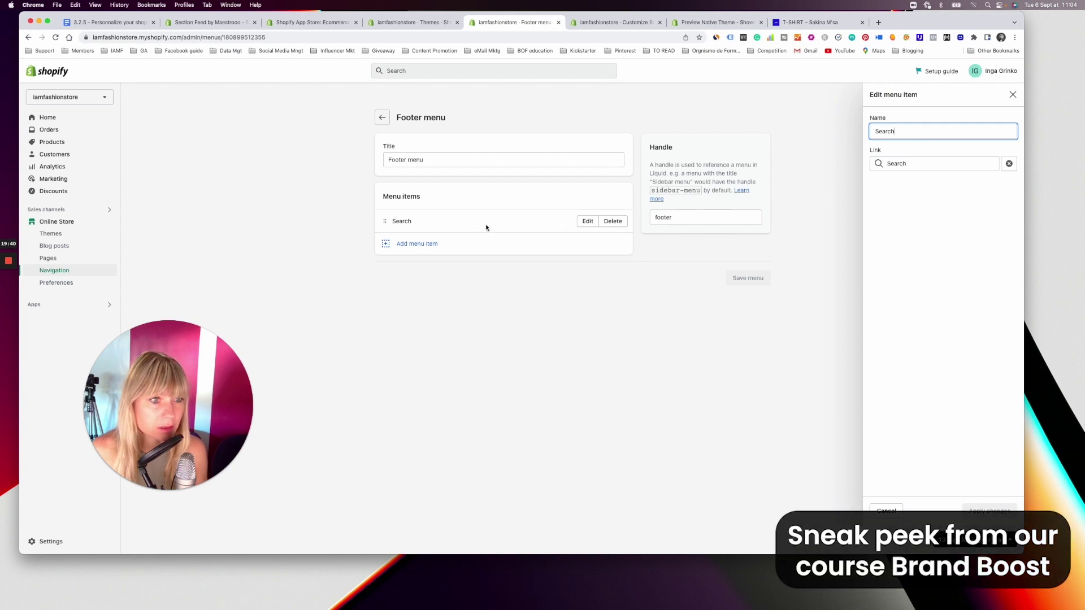
{"action": "double_click", "coordinate": [920, 129]}
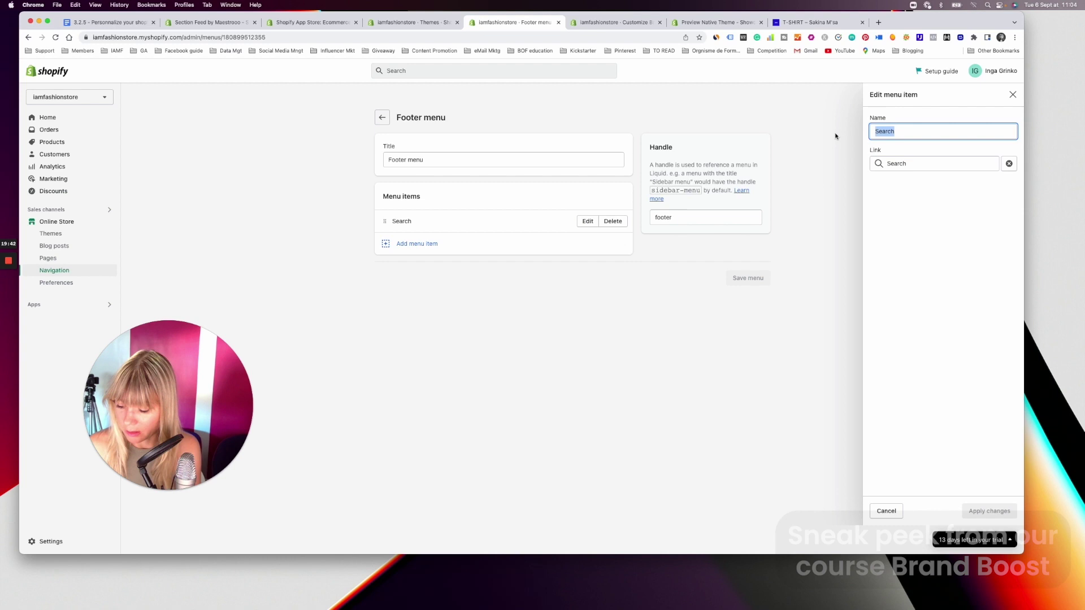
{"action": "type", "text": "Return Policy"}
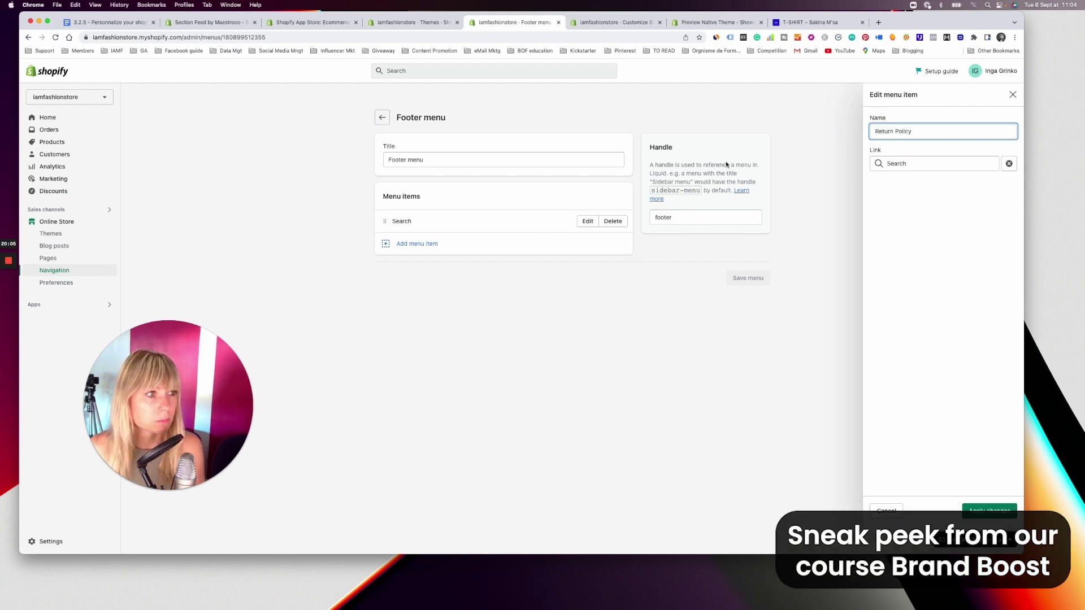
Step: Link the Return Policy item to the store's Refund Policy, apply the change and save the Footer menu
{"action": "left_click", "coordinate": [915, 163]}
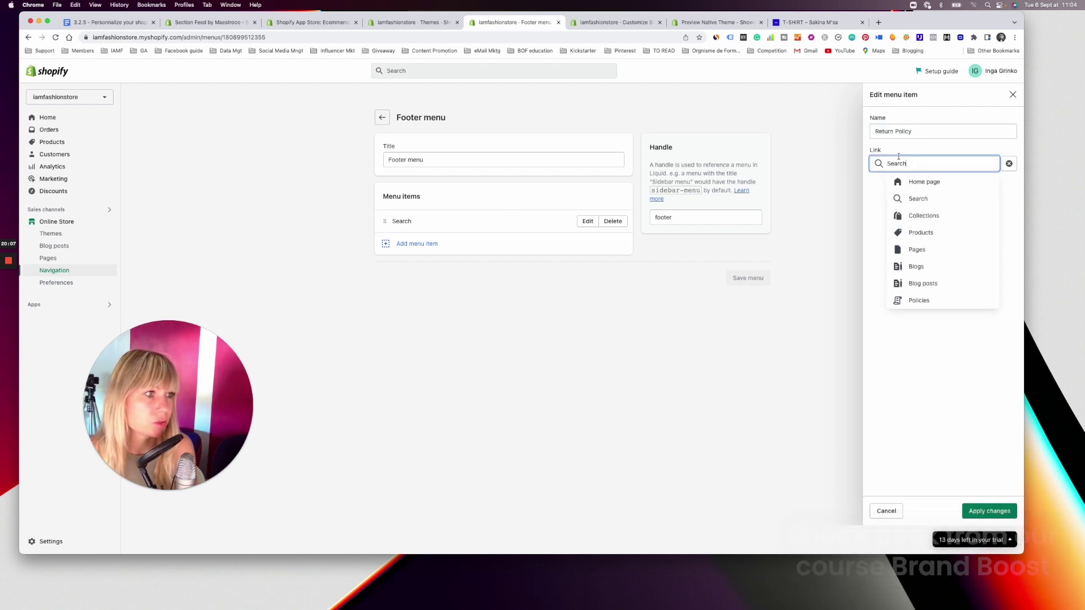
{"action": "left_click", "coordinate": [906, 303]}
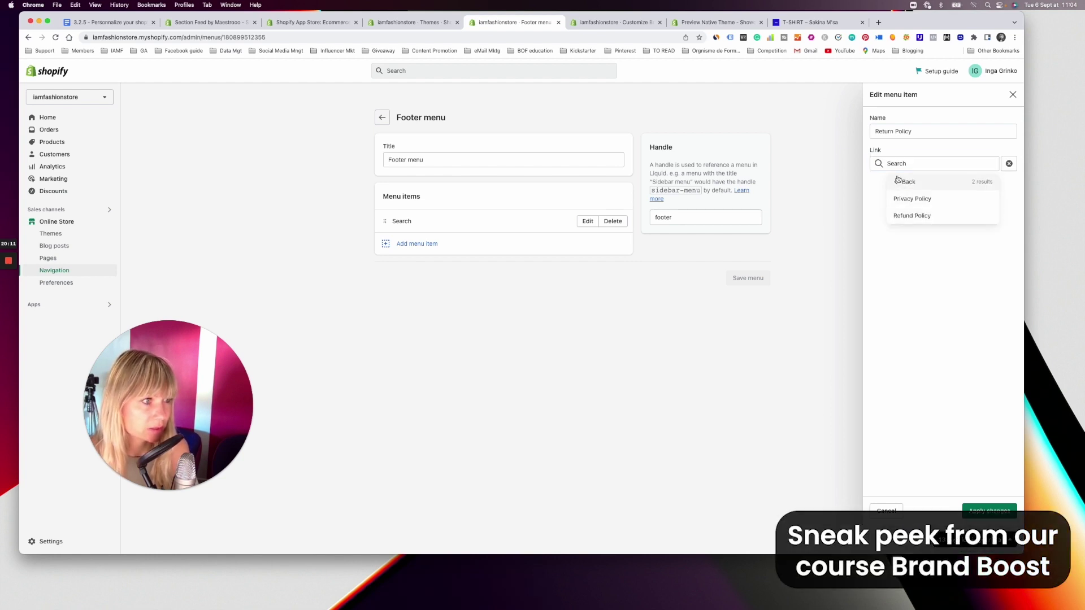
{"action": "left_click", "coordinate": [903, 217]}
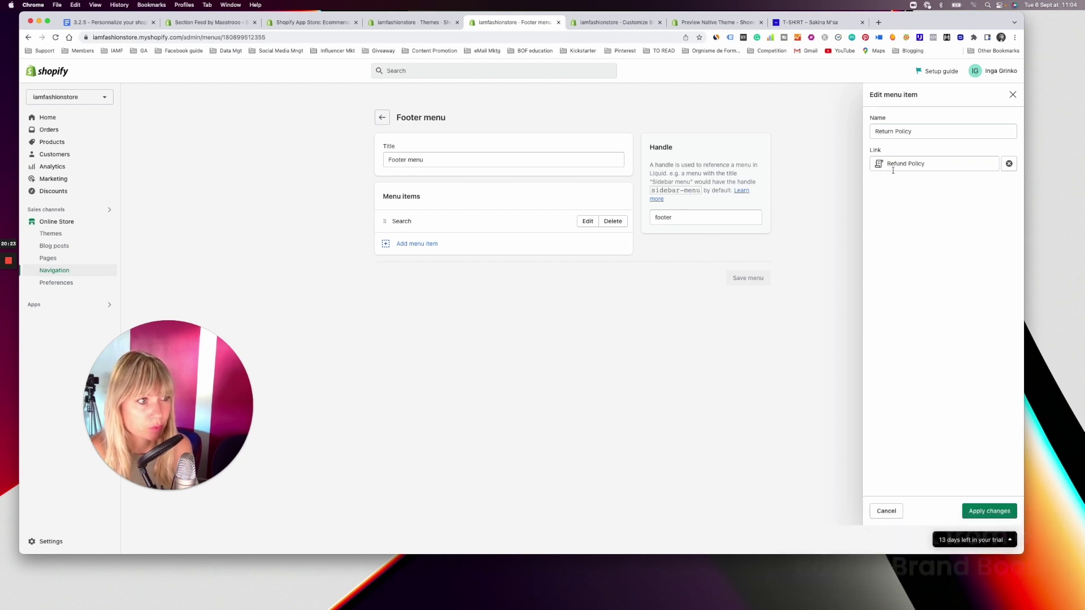
{"action": "left_click", "coordinate": [990, 510]}
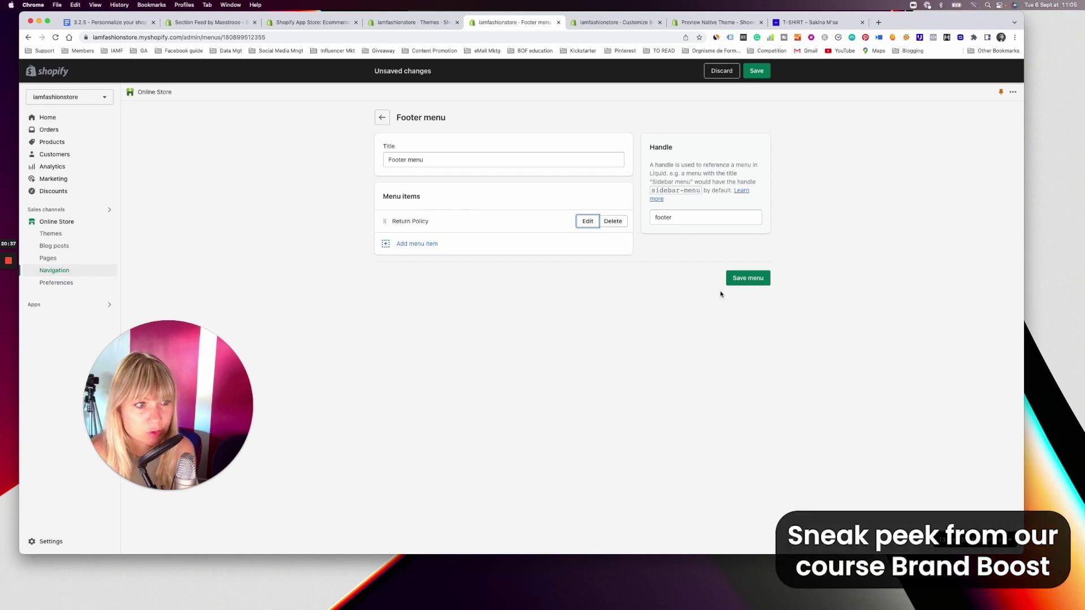
{"action": "left_click", "coordinate": [747, 279]}
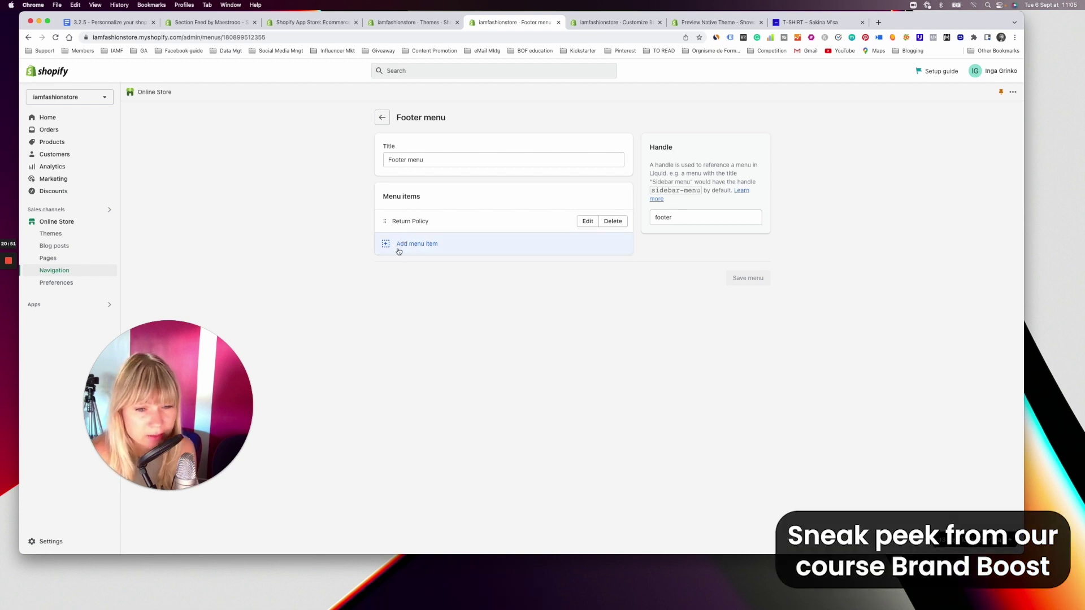
Step: Leave the Footer menu and highlight the cheatsheet's line about organizing products in collections
{"action": "left_click", "coordinate": [382, 117]}
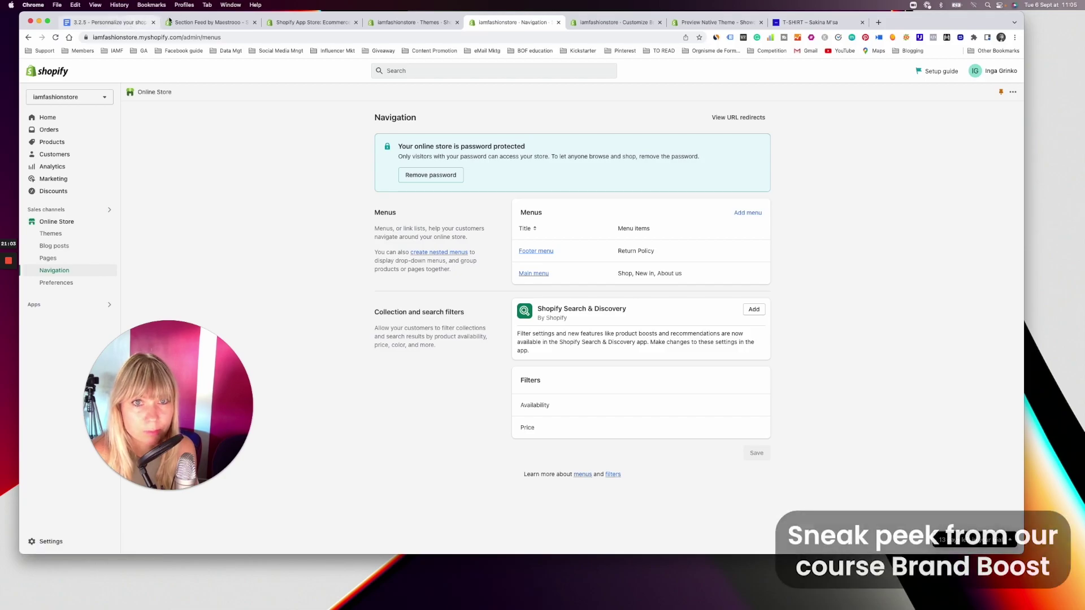
{"action": "left_click", "coordinate": [141, 24]}
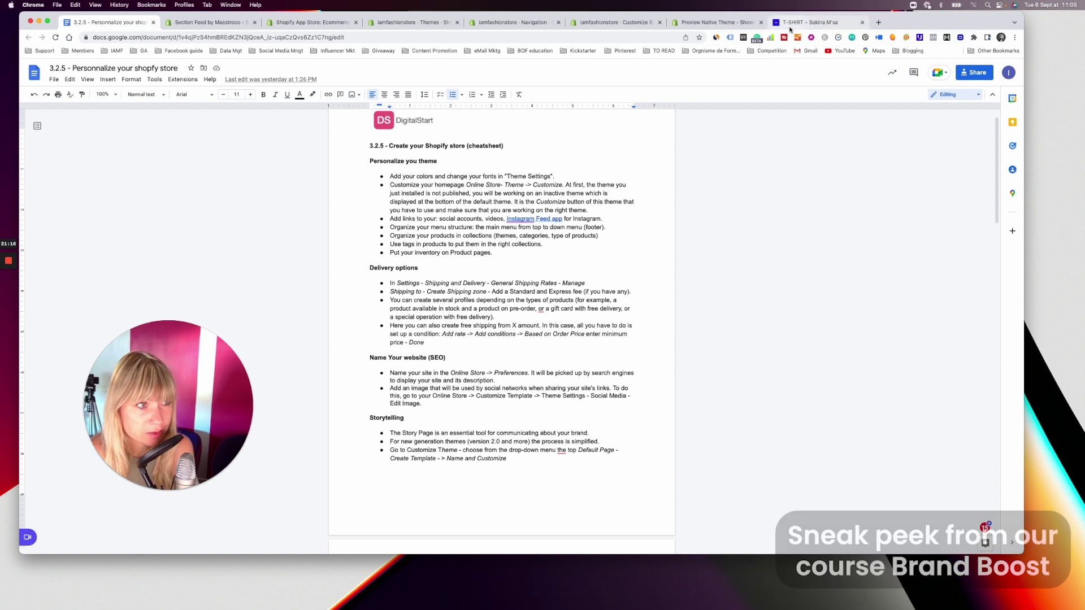
{"action": "left_click_drag", "start_coordinate": [389, 236], "coordinate": [608, 239]}
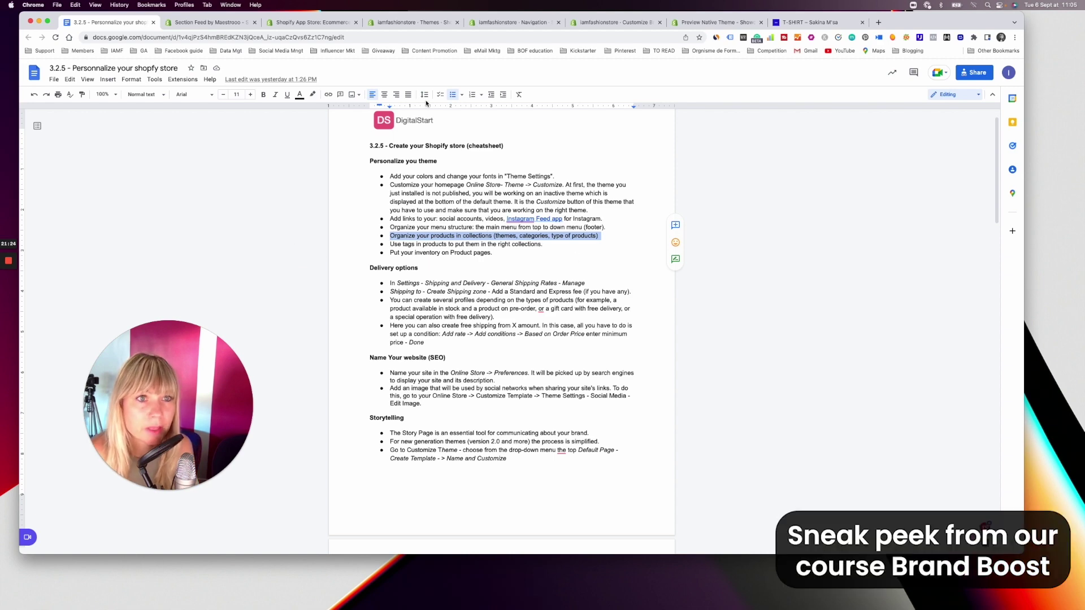
Step: Return to the iamfashionstore Shopify admin and open a blank form for adding a product
{"action": "left_click", "coordinate": [613, 22]}
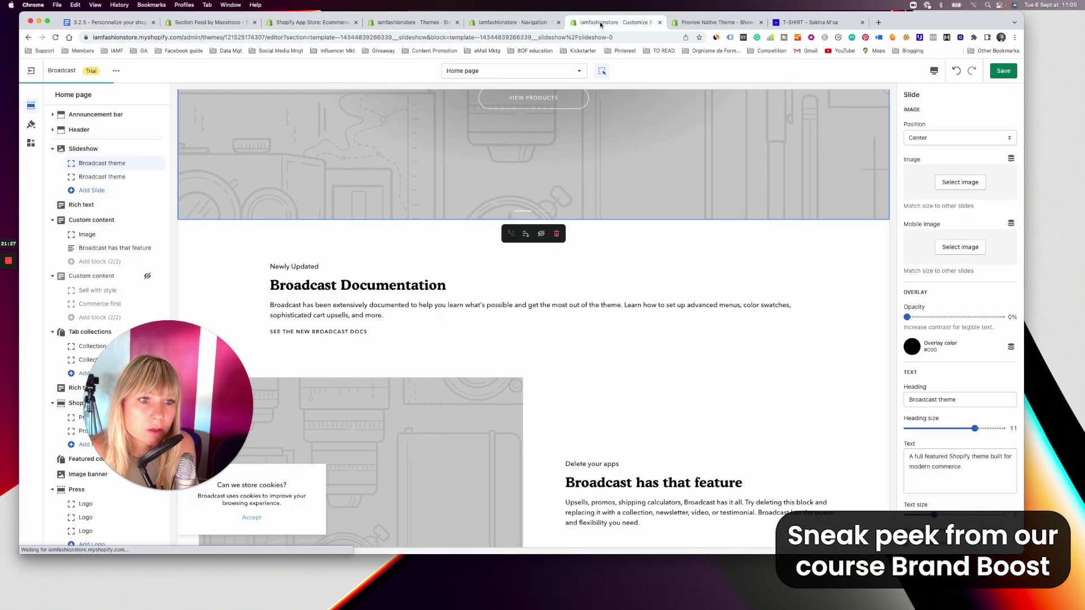
{"action": "left_click", "coordinate": [692, 25]}
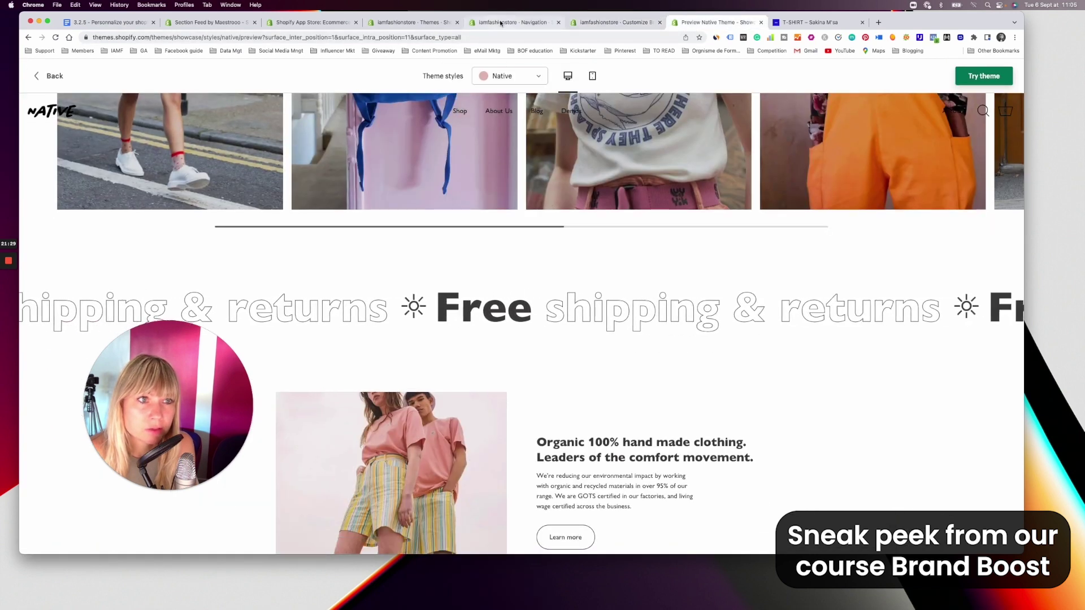
{"action": "left_click", "coordinate": [499, 23]}
{"action": "left_click", "coordinate": [52, 142]}
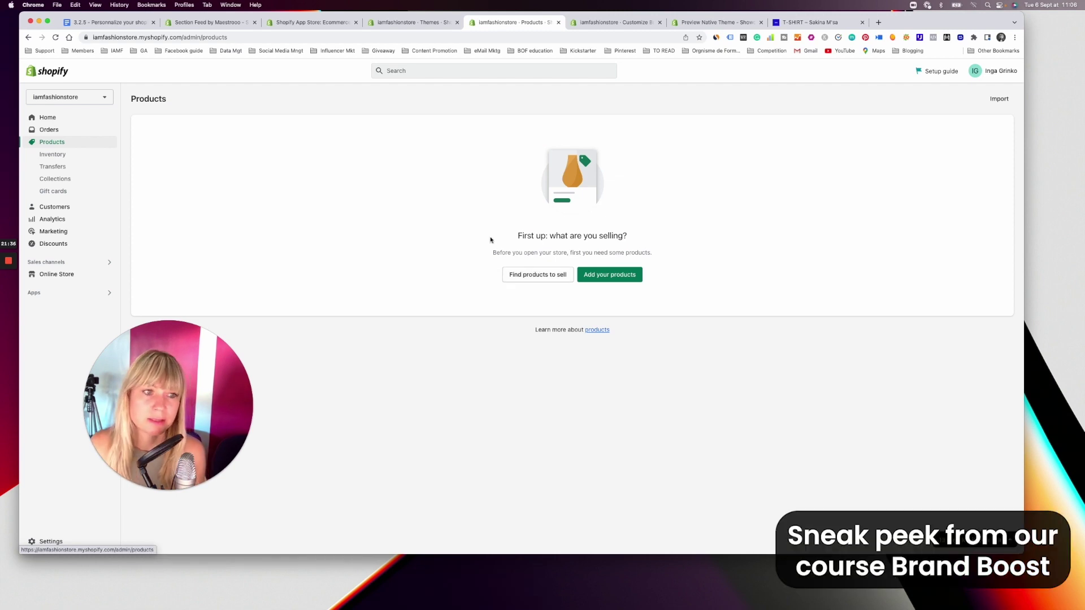
{"action": "left_click", "coordinate": [603, 279]}
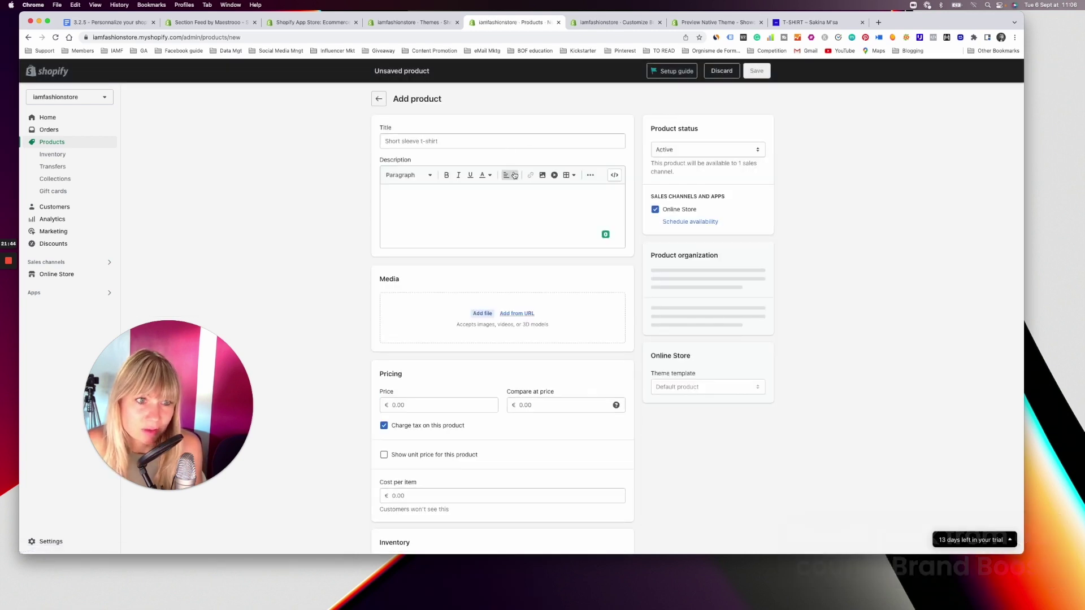
Step: Examine the new product form's description, media, pricing, inventory, shipping and remaining sections without filling anything in
{"action": "left_click", "coordinate": [418, 199]}
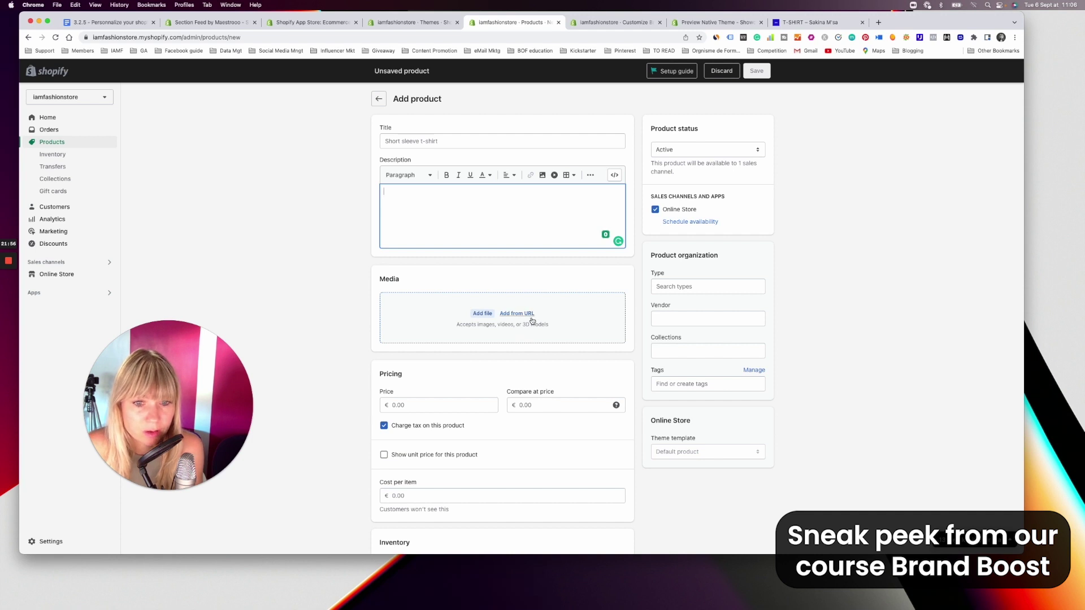
{"action": "scroll", "coordinate": [508, 335], "scroll_direction": "down", "scroll_amount": 3}
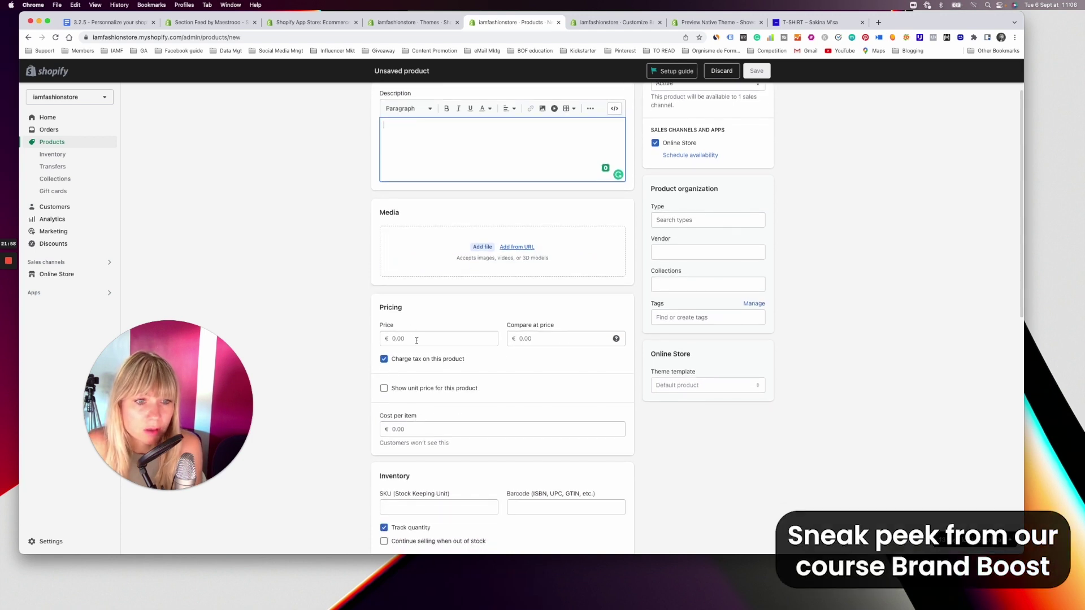
{"action": "scroll", "coordinate": [416, 340], "scroll_direction": "down", "scroll_amount": 3}
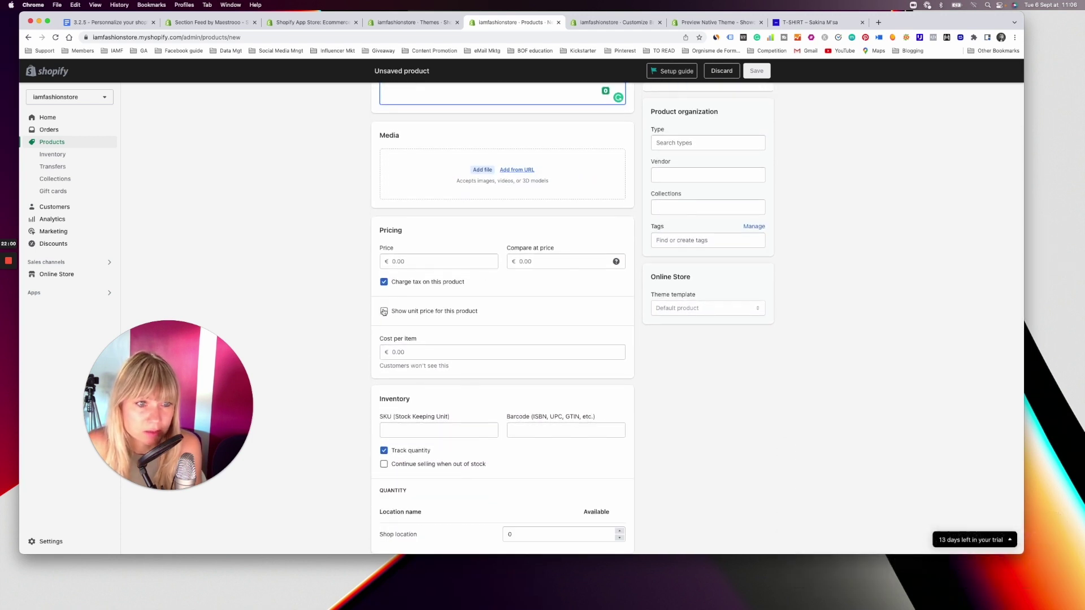
{"action": "left_click", "coordinate": [414, 353]}
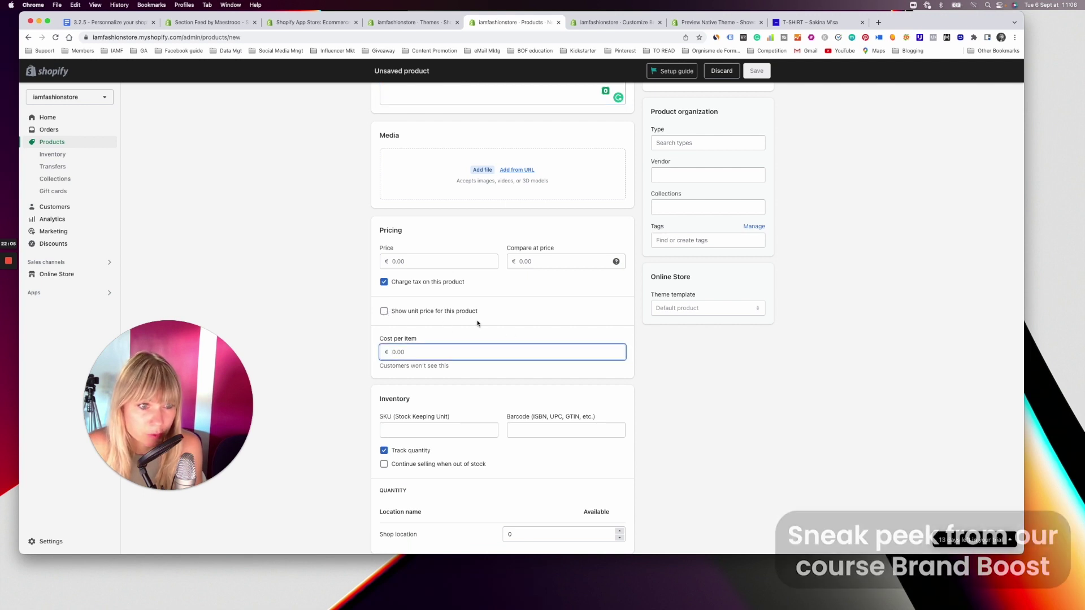
{"action": "left_click", "coordinate": [531, 262]}
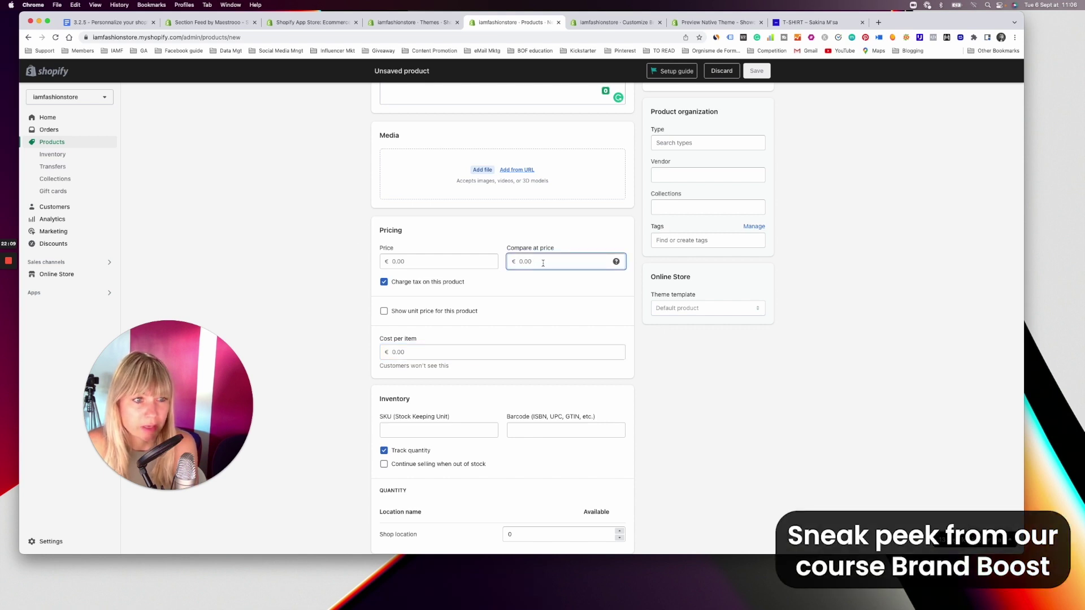
{"action": "scroll", "coordinate": [491, 294], "scroll_direction": "down", "scroll_amount": 2}
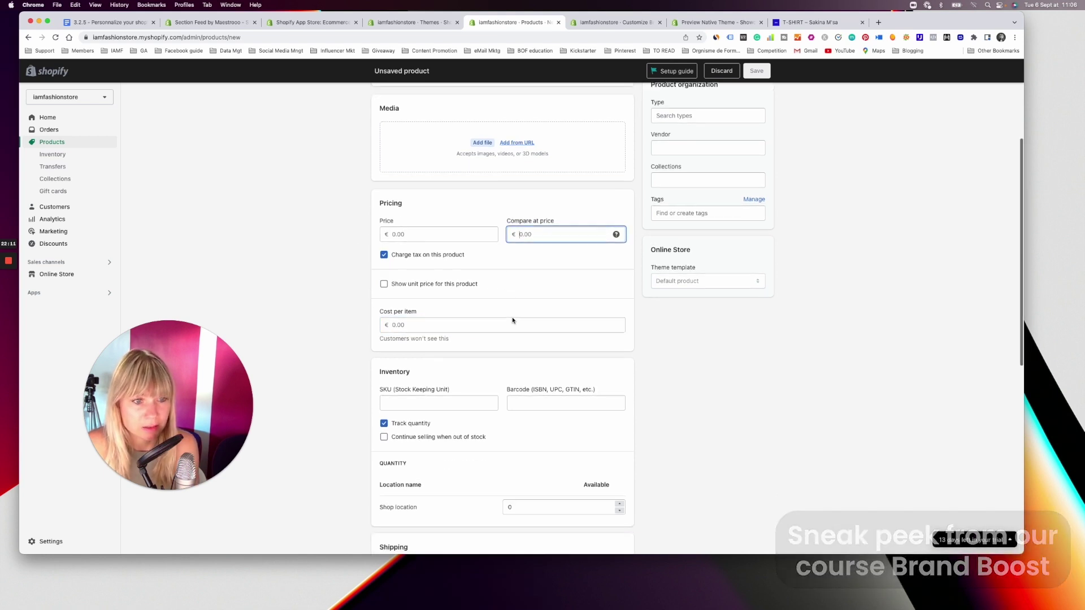
{"action": "scroll", "coordinate": [455, 407], "scroll_direction": "down", "scroll_amount": 4}
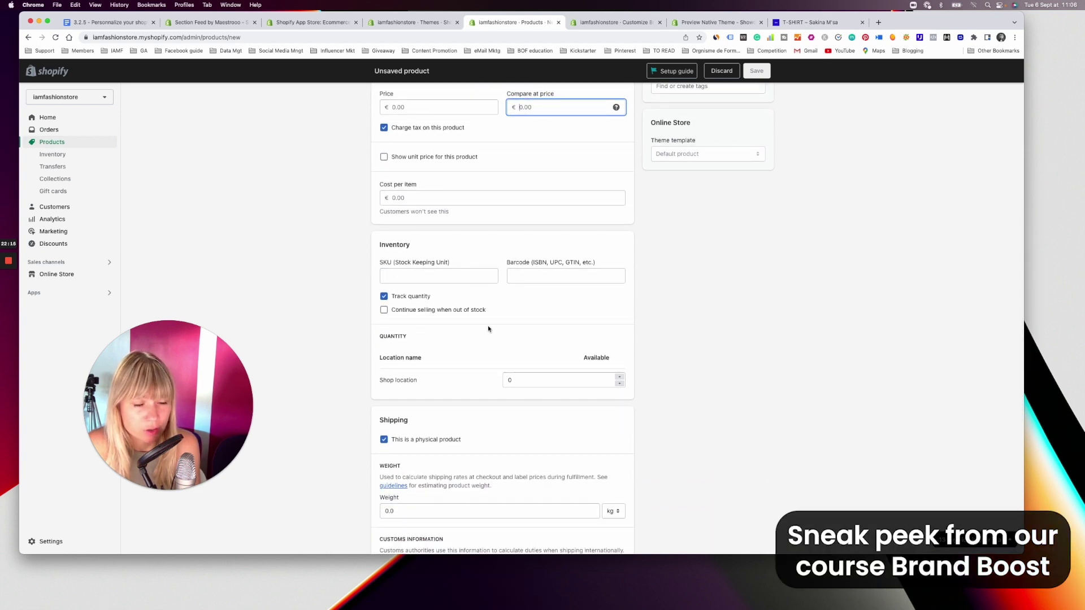
{"action": "left_click", "coordinate": [526, 383]}
{"action": "scroll", "coordinate": [492, 396], "scroll_direction": "down", "scroll_amount": 4}
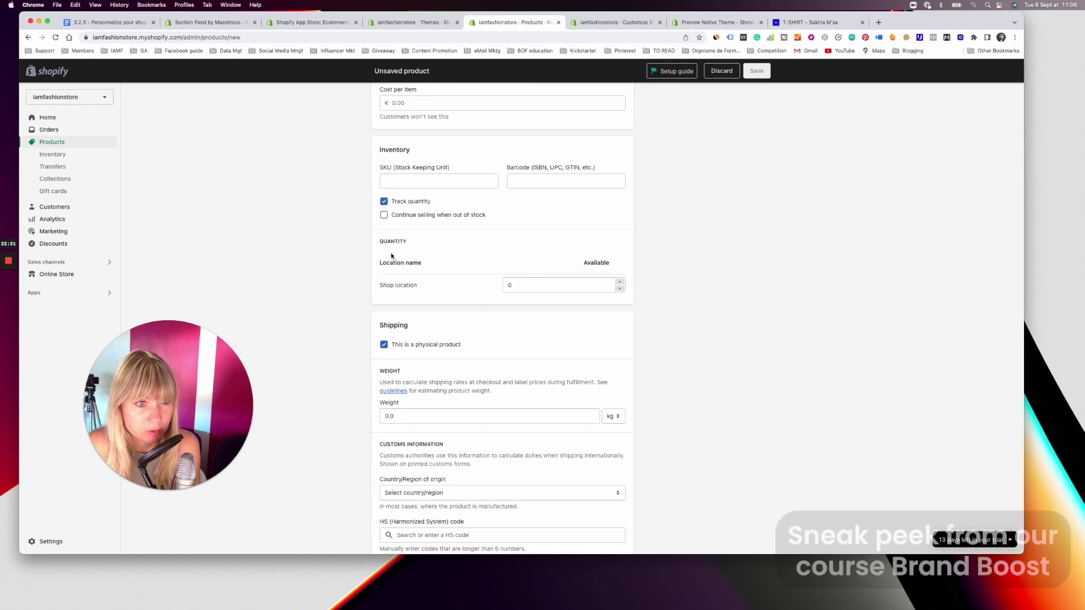
{"action": "scroll", "coordinate": [421, 442], "scroll_direction": "down", "scroll_amount": 4}
{"action": "left_click", "coordinate": [409, 362]}
{"action": "left_click", "coordinate": [410, 347]}
{"action": "scroll", "coordinate": [418, 440], "scroll_direction": "down", "scroll_amount": 2}
{"action": "scroll", "coordinate": [424, 469], "scroll_direction": "up", "scroll_amount": 5}
{"action": "scroll", "coordinate": [425, 470], "scroll_direction": "up", "scroll_amount": 10}
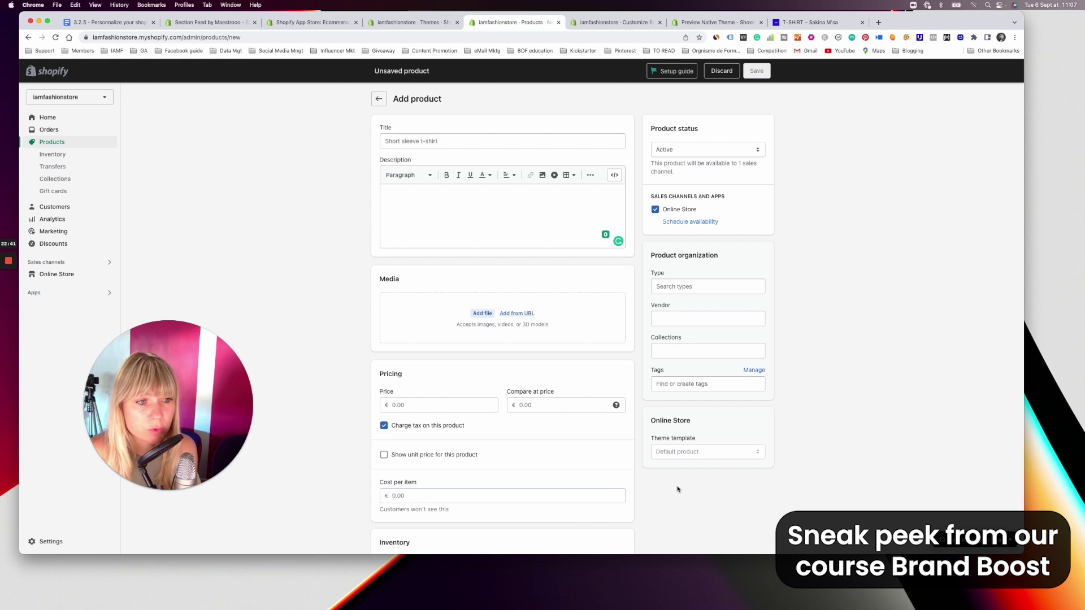
Step: Add the tag "dress" to the new product and try to save it without a title
{"action": "left_click", "coordinate": [669, 387]}
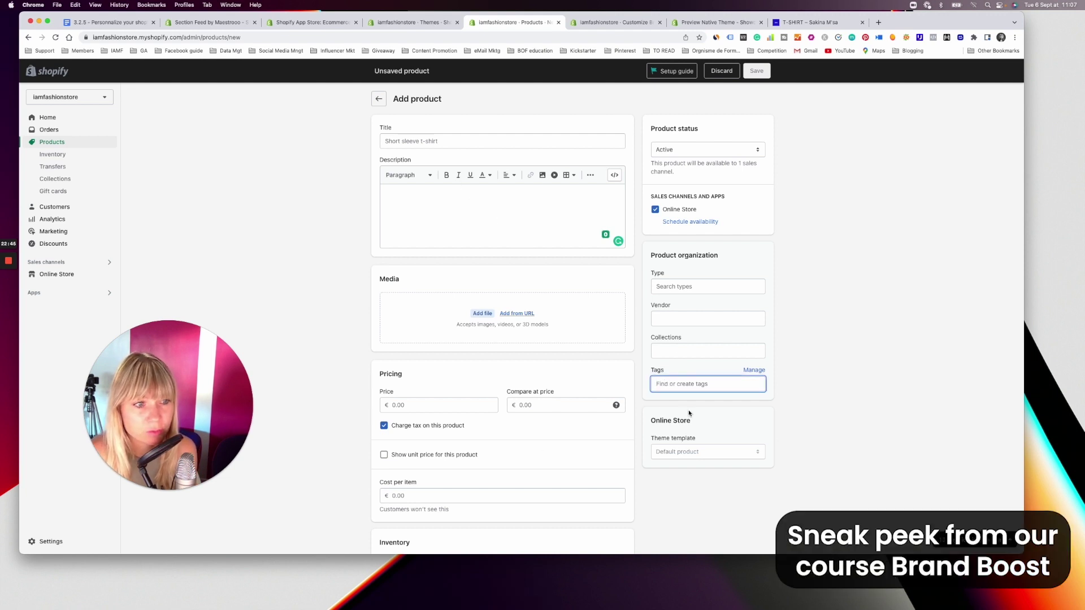
{"action": "left_click", "coordinate": [665, 385]}
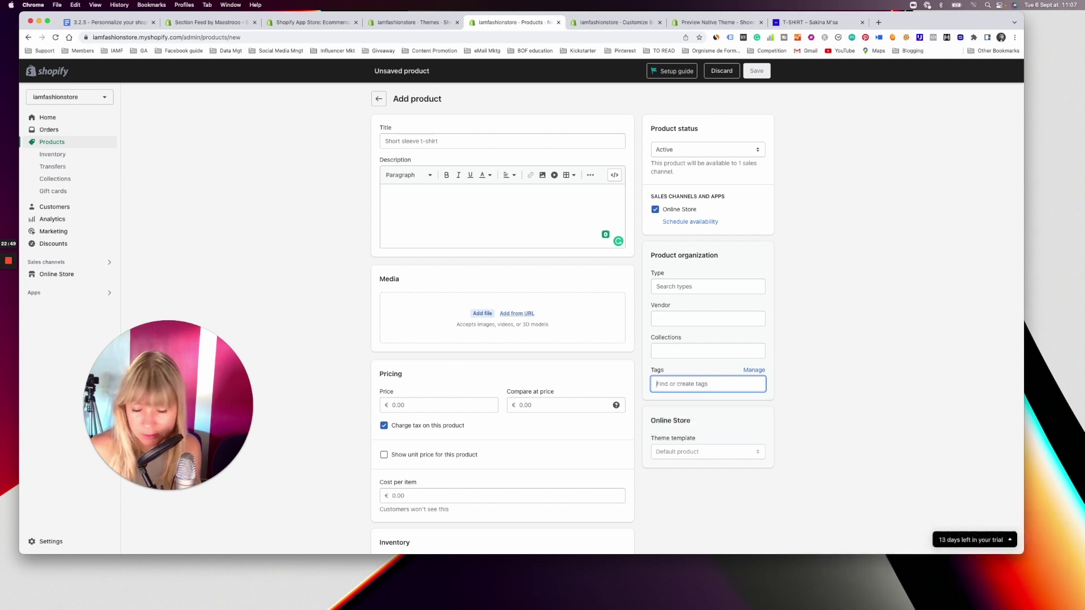
{"action": "type", "text": "dress"}
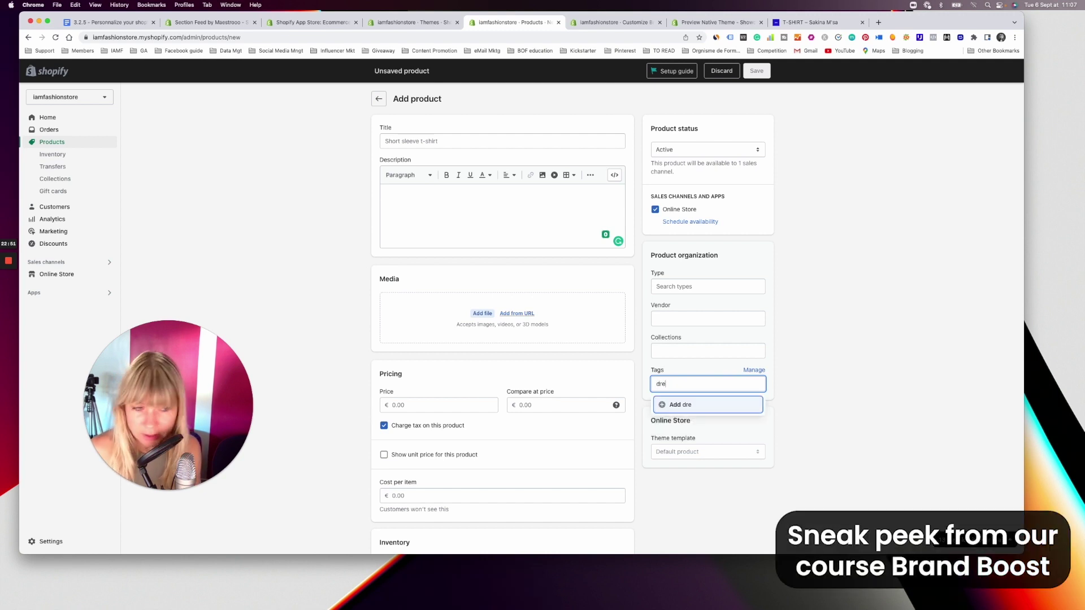
{"action": "left_click", "coordinate": [665, 408]}
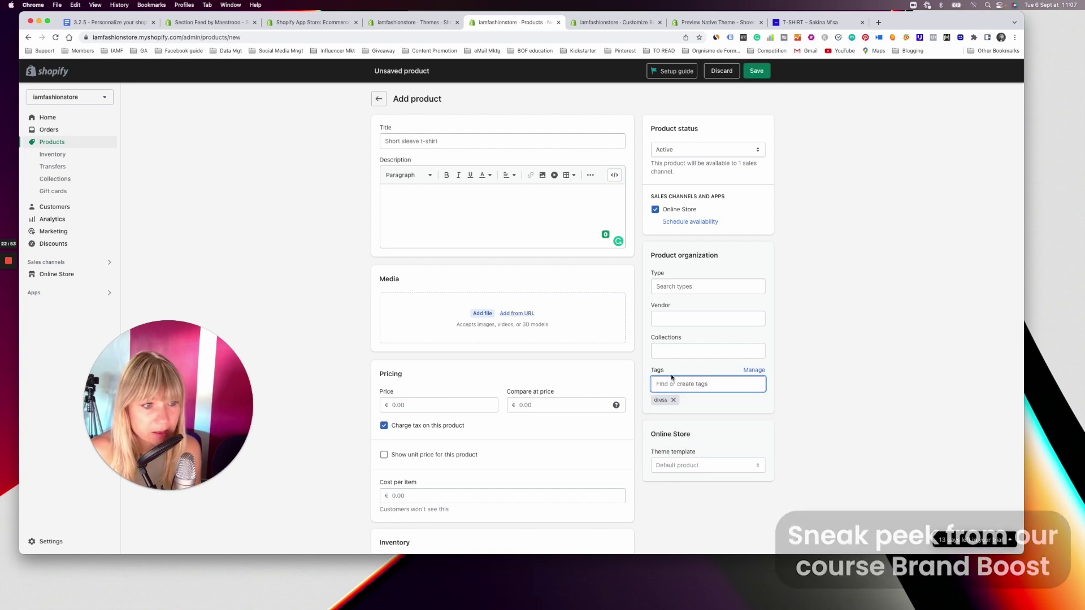
{"action": "left_click", "coordinate": [38, 179]}
{"action": "left_click", "coordinate": [585, 336]}
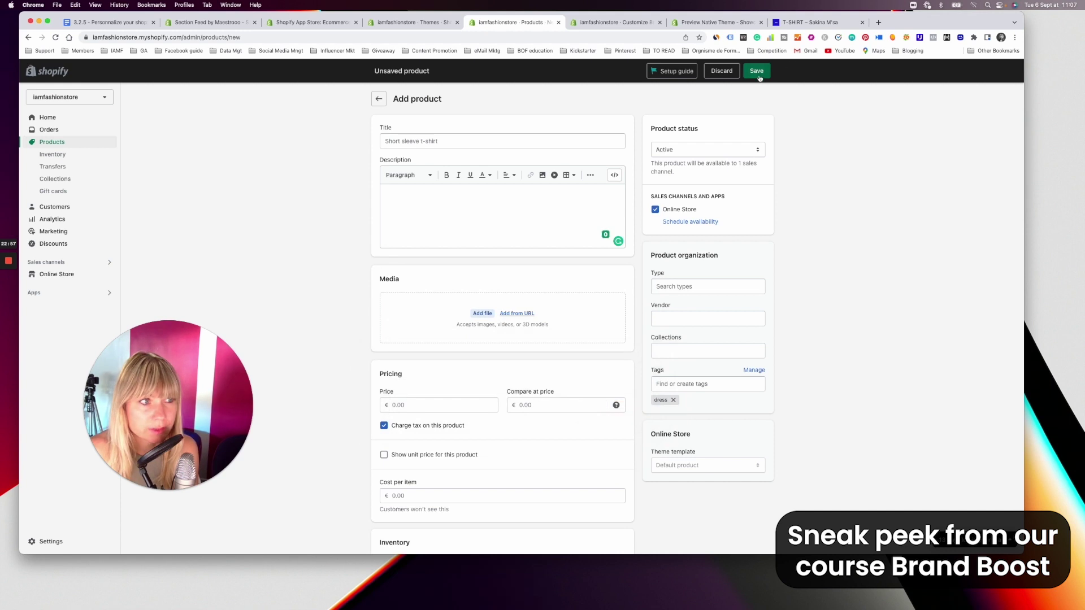
{"action": "left_click", "coordinate": [424, 184]}
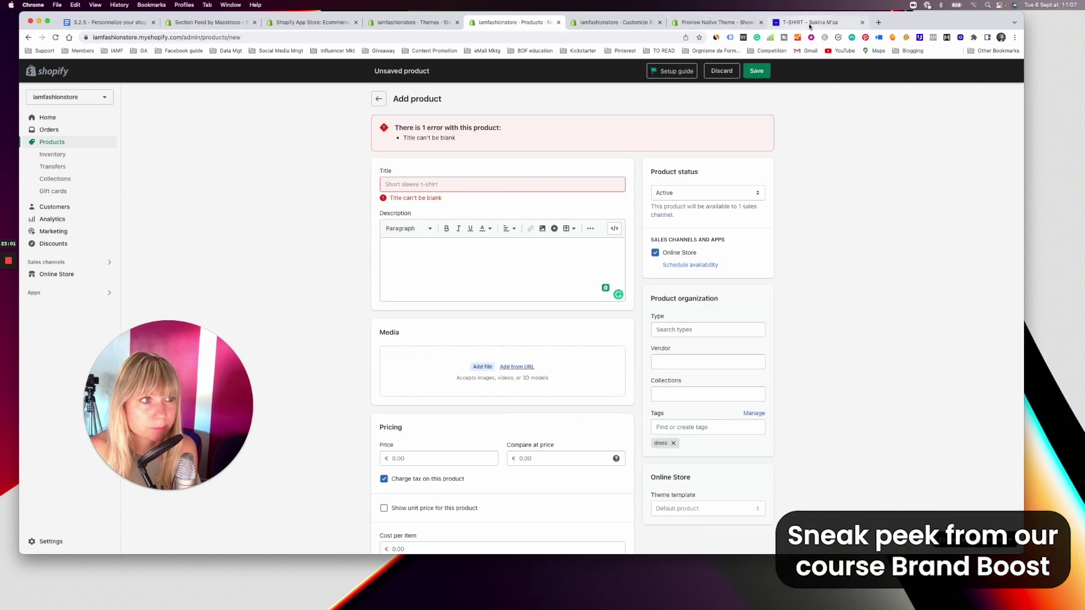
Step: Open sakina-msa.com in a new browser tab and go to the Sakina M'sa store's Shopify admin
{"action": "left_click", "coordinate": [877, 22]}
{"action": "type", "text": "sakina-msa.com"}
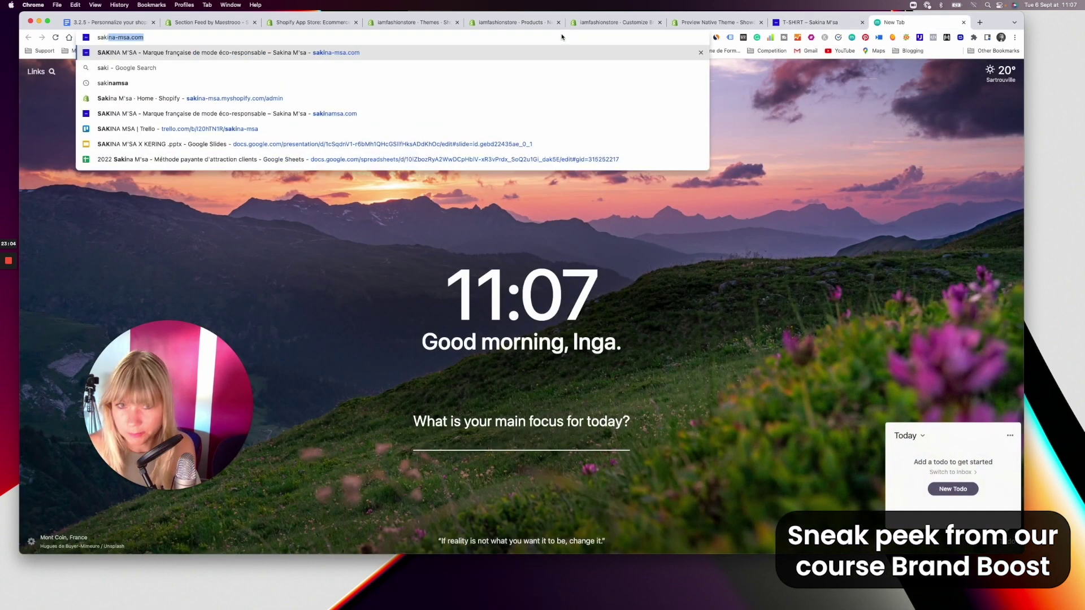
{"action": "key", "text": "Return"}
{"action": "left_click", "coordinate": [349, 39]}
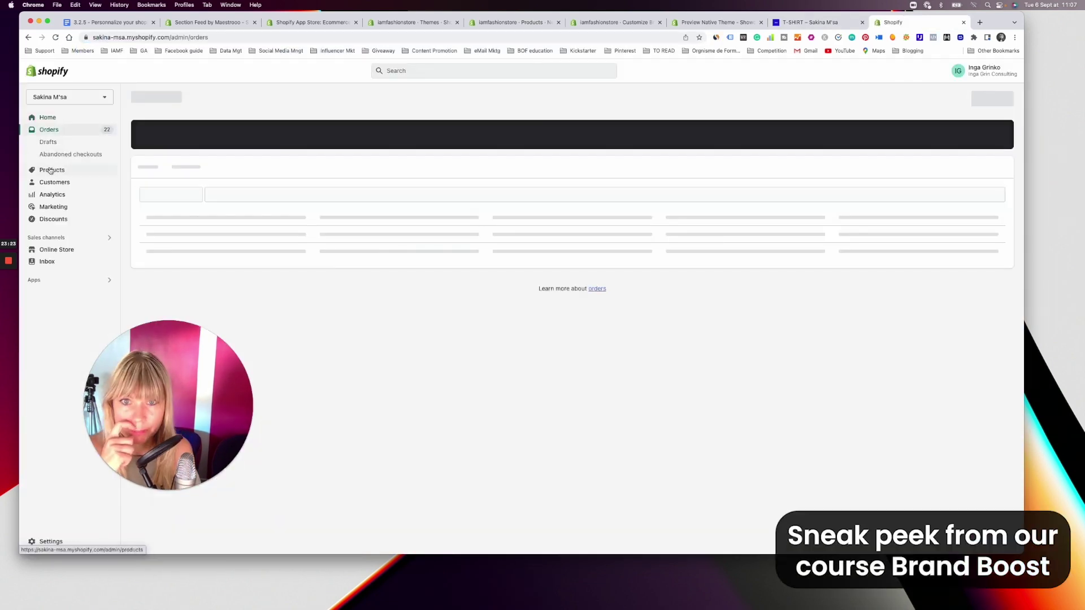
Step: Open the product "APC x SAKINA M'SA - PANTALON HELEN- BEIGE" and examine its title, description, media, options, collections and tags
{"action": "left_click", "coordinate": [52, 142]}
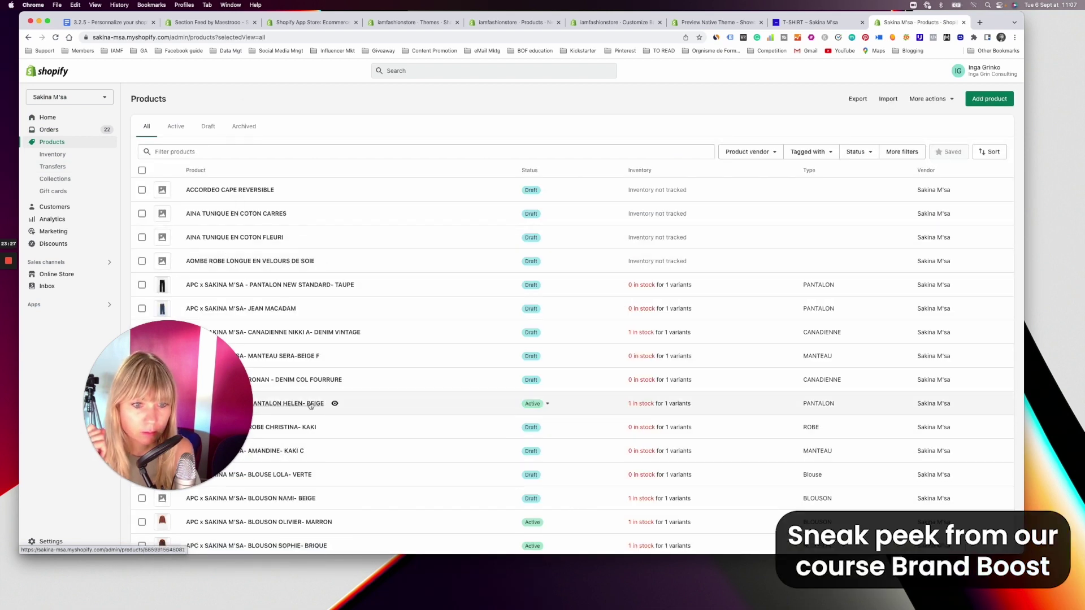
{"action": "left_click", "coordinate": [337, 403]}
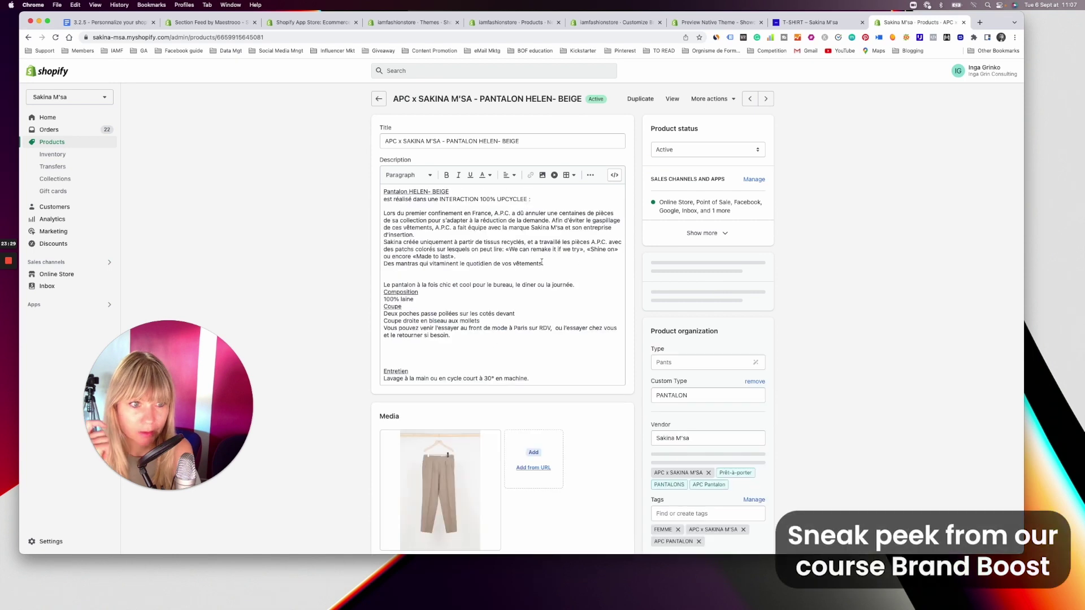
{"action": "scroll", "coordinate": [435, 164], "scroll_direction": "down", "scroll_amount": 1}
{"action": "left_click_drag", "start_coordinate": [517, 130], "coordinate": [378, 122]}
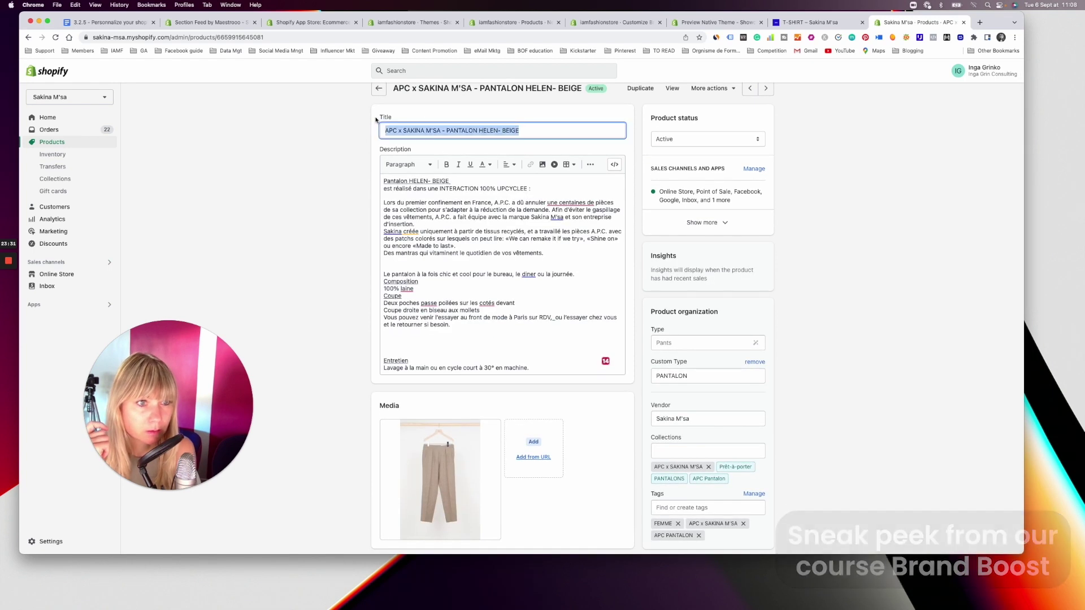
{"action": "left_click_drag", "start_coordinate": [442, 210], "coordinate": [515, 310]}
{"action": "scroll", "coordinate": [515, 310], "scroll_direction": "down", "scroll_amount": 3}
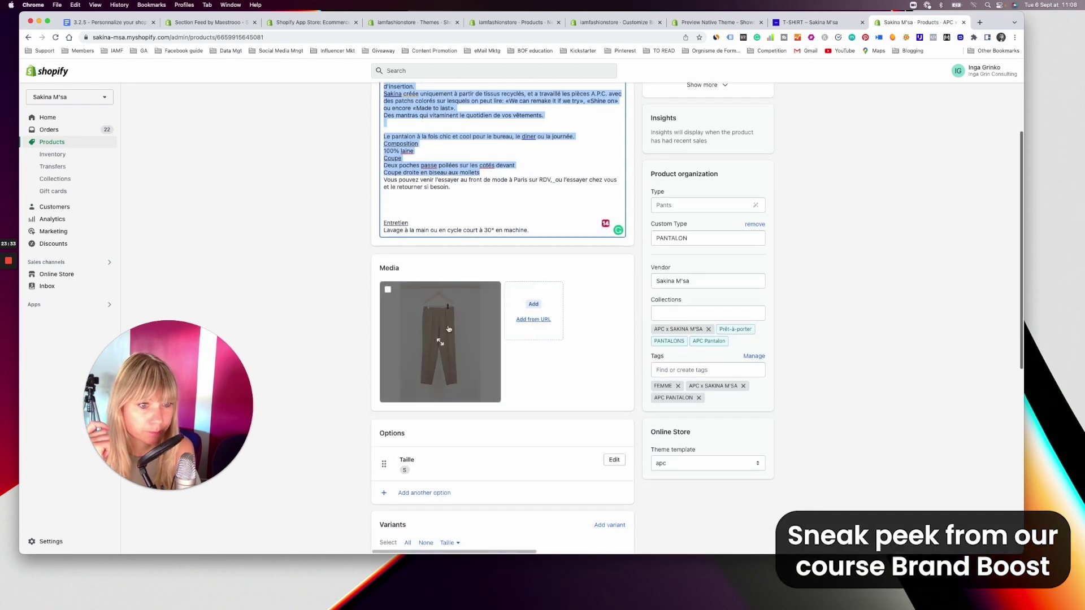
{"action": "scroll", "coordinate": [475, 381], "scroll_direction": "down", "scroll_amount": 1}
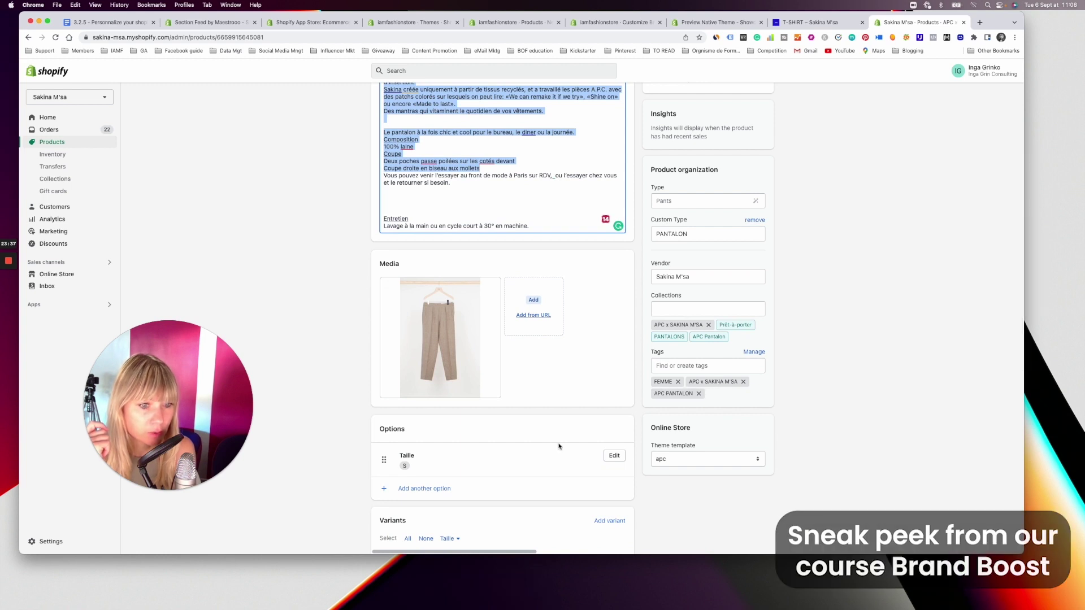
Step: Leave the product without saving and look through the store's collections and their product conditions
{"action": "left_click", "coordinate": [55, 180]}
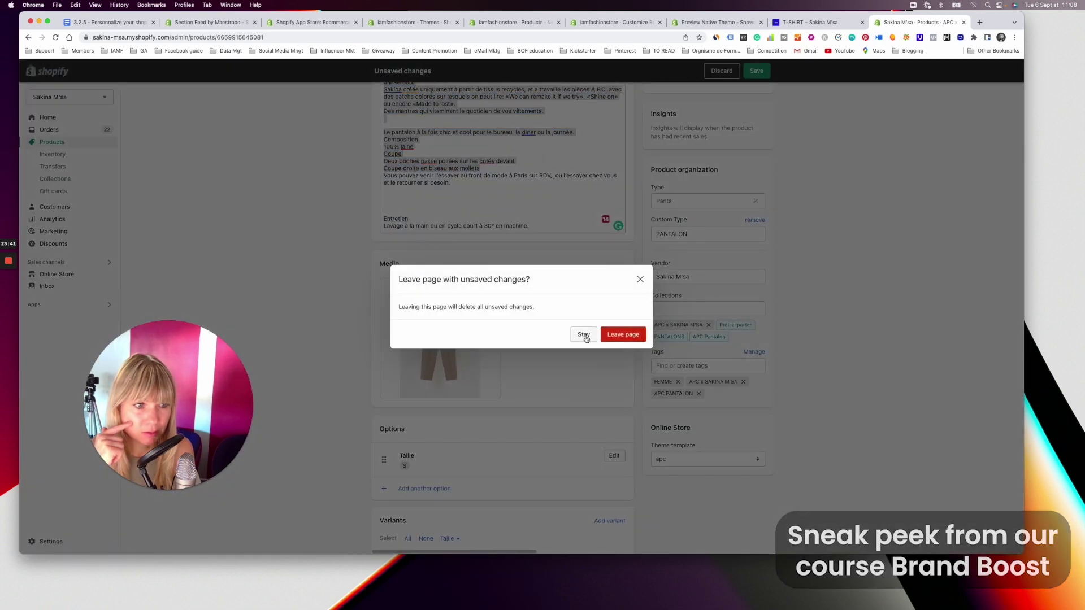
{"action": "left_click", "coordinate": [625, 339]}
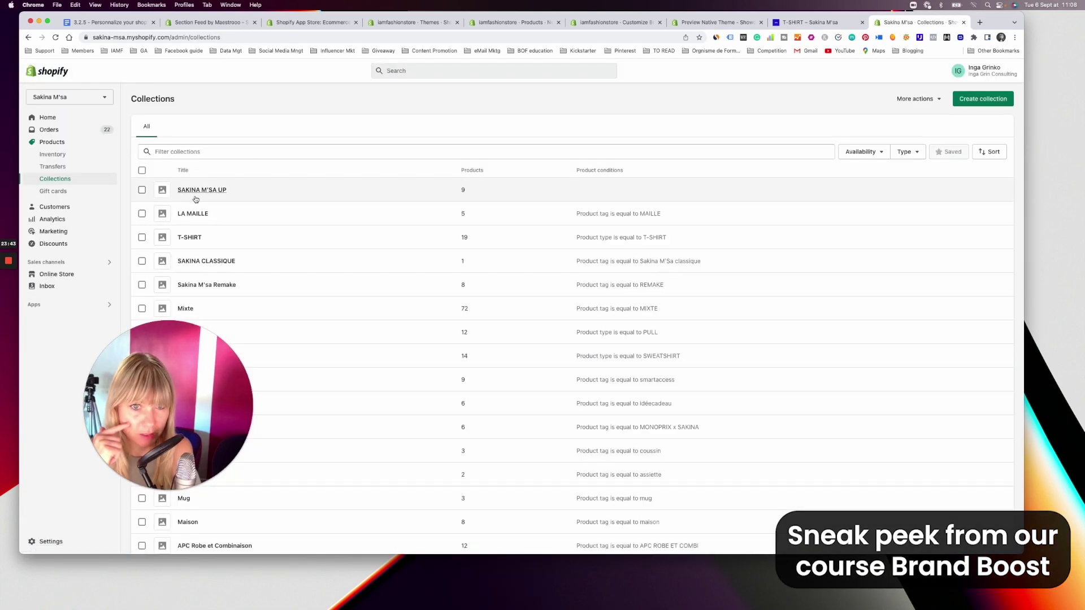
{"action": "scroll", "coordinate": [214, 265], "scroll_direction": "down", "scroll_amount": 2}
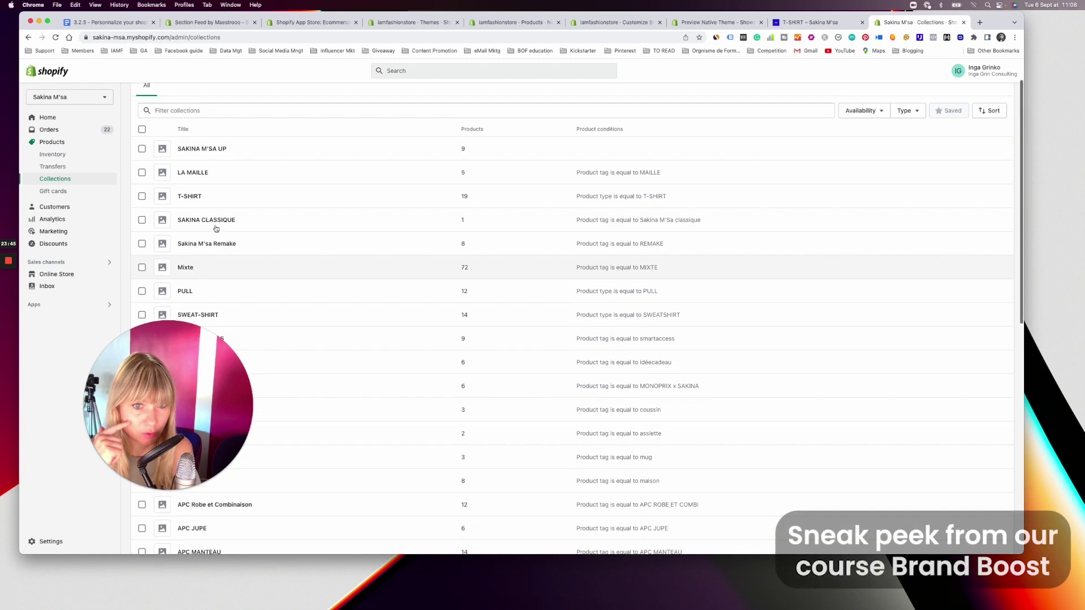
{"action": "scroll", "coordinate": [622, 164], "scroll_direction": "up", "scroll_amount": 2}
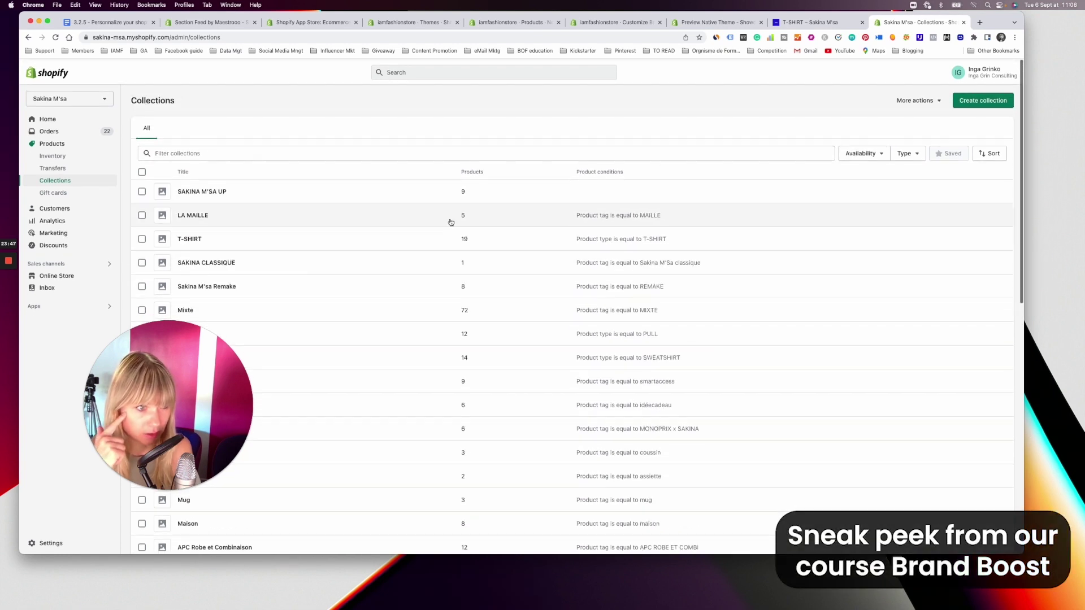
Step: Open the T-SHIRT collection, examine its product type condition and product list, and return to the collections overview
{"action": "left_click", "coordinate": [188, 237]}
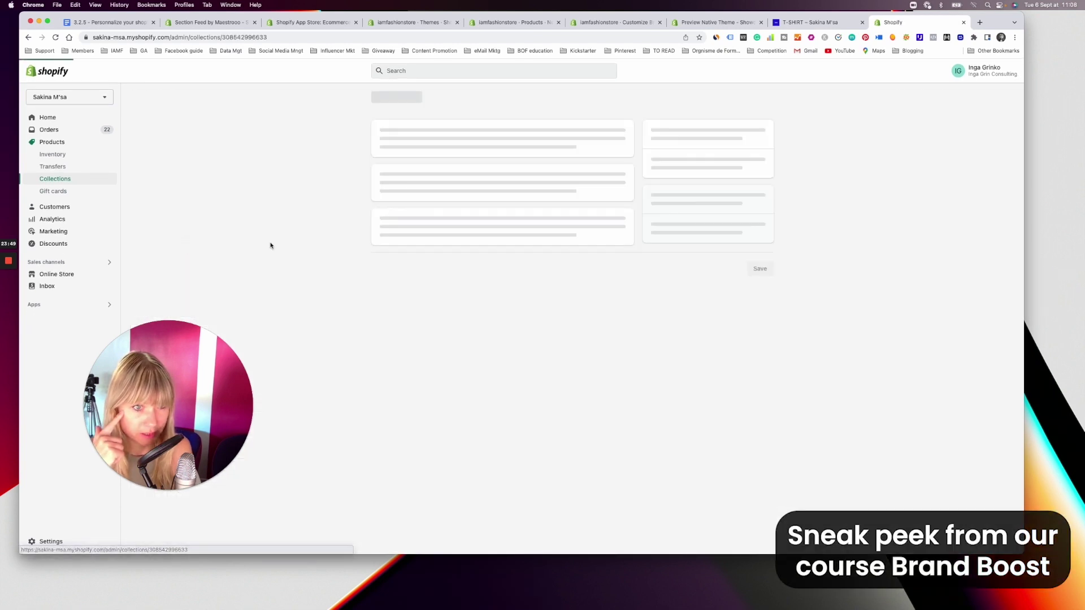
{"action": "scroll", "coordinate": [474, 362], "scroll_direction": "down", "scroll_amount": 1}
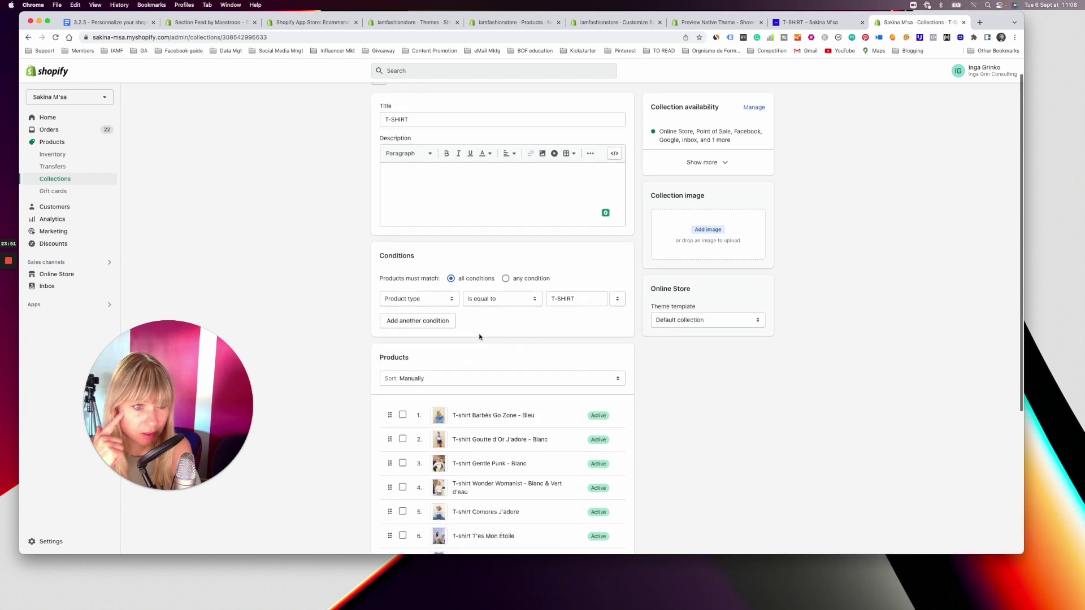
{"action": "scroll", "coordinate": [434, 394], "scroll_direction": "down", "scroll_amount": 2}
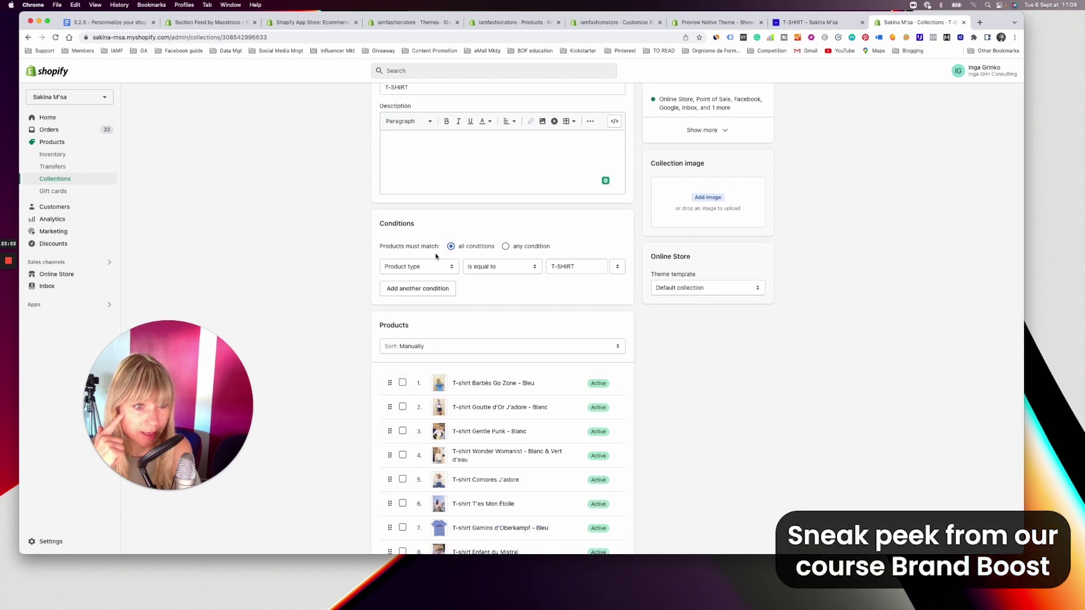
{"action": "left_click_drag", "start_coordinate": [582, 266], "coordinate": [544, 265]}
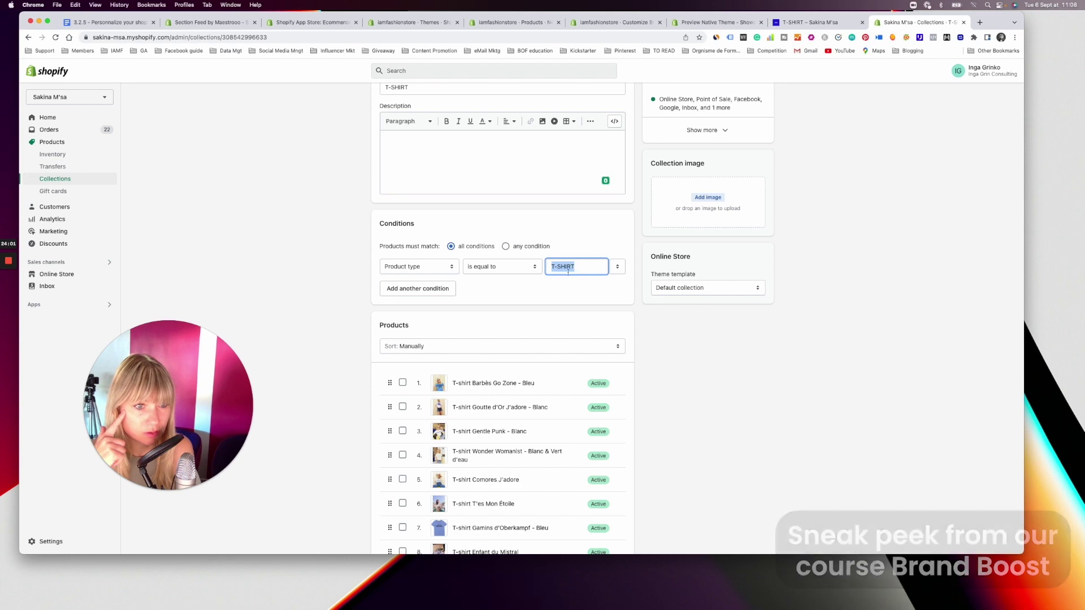
{"action": "scroll", "coordinate": [450, 443], "scroll_direction": "down", "scroll_amount": 5}
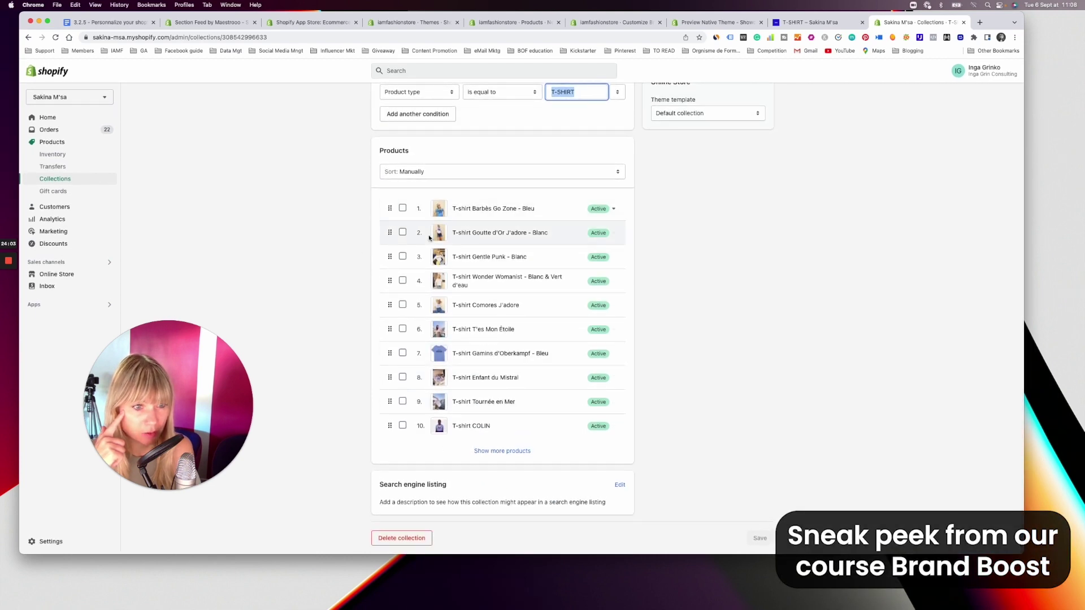
{"action": "scroll", "coordinate": [436, 238], "scroll_direction": "up", "scroll_amount": 7}
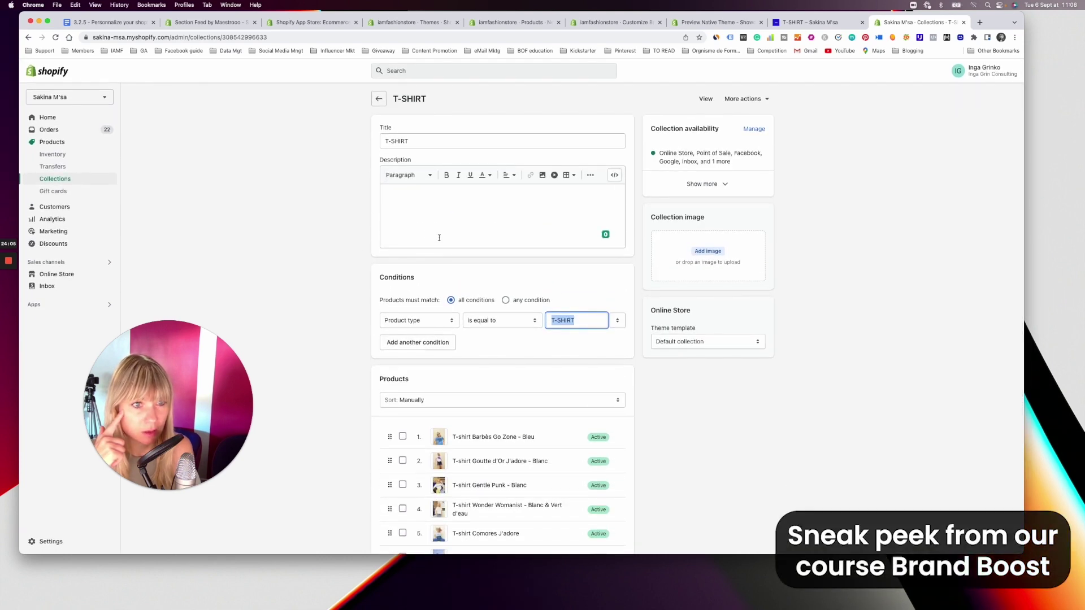
{"action": "left_click", "coordinate": [379, 100]}
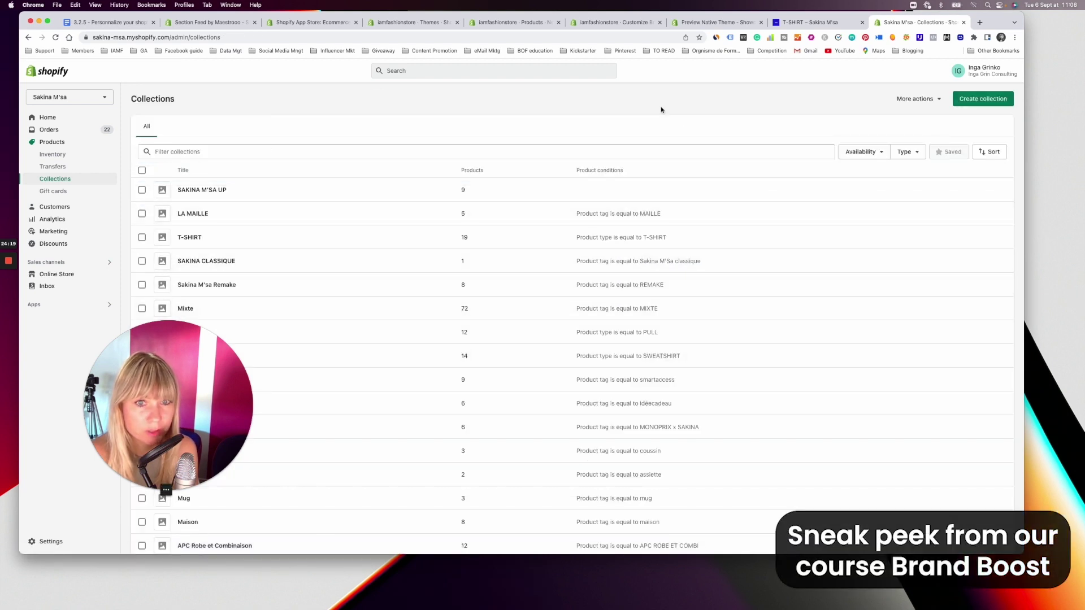
Step: Set up a new automated collection titled "test" with the condition product tag is equal to ACCESSOIRES
{"action": "left_click", "coordinate": [982, 99]}
{"action": "left_click", "coordinate": [442, 143]}
{"action": "type", "text": "test"}
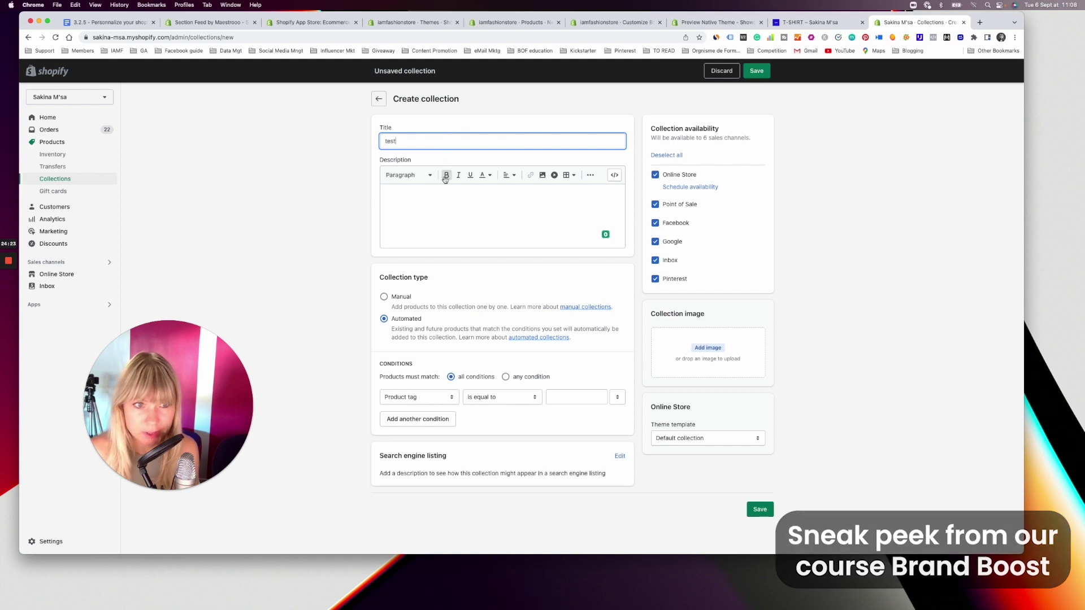
{"action": "left_click", "coordinate": [397, 214]}
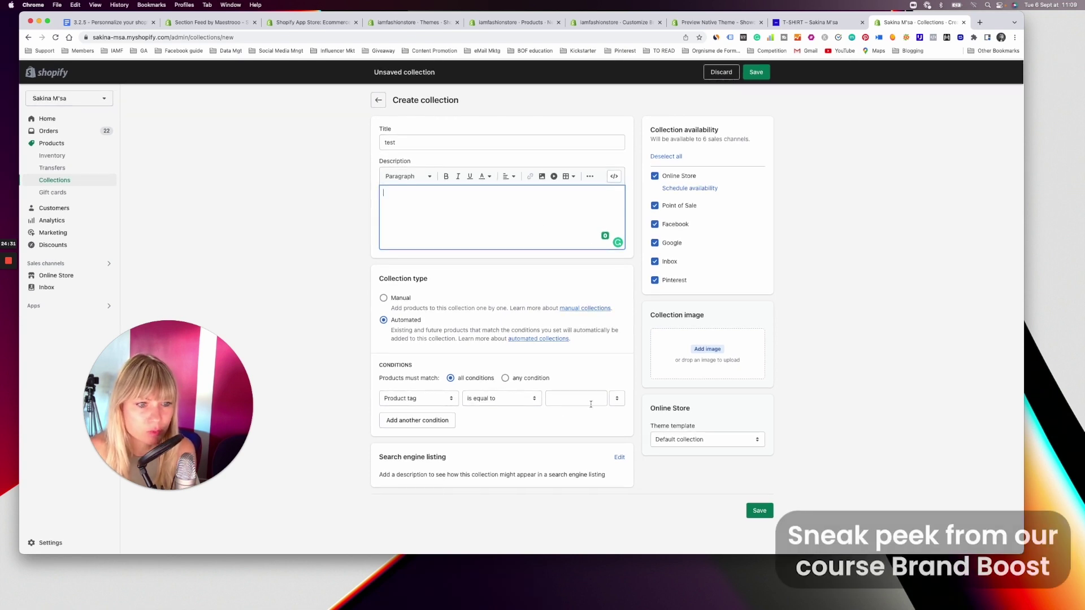
{"action": "left_click", "coordinate": [550, 396]}
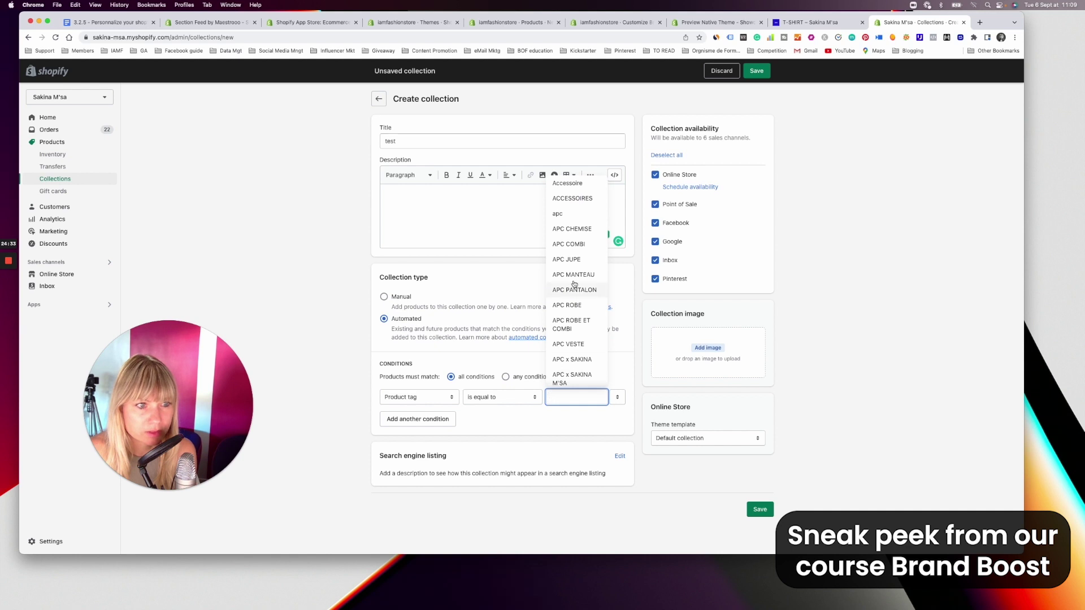
{"action": "left_click", "coordinate": [573, 199]}
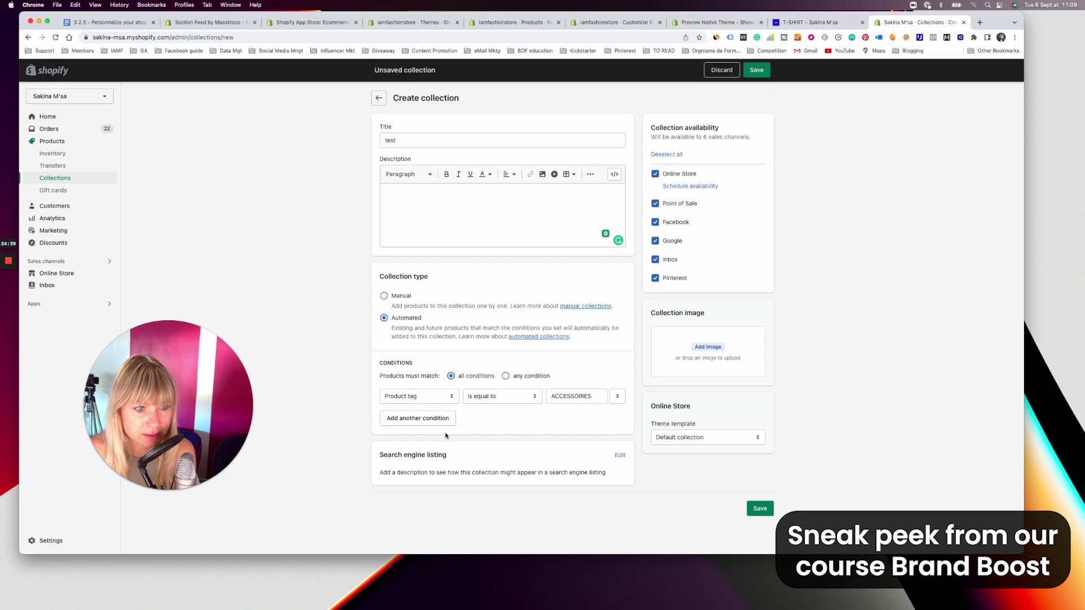
Step: Open the new collection's search engine listing for editing and inspect the page title and meta description fields
{"action": "left_click", "coordinate": [619, 457]}
{"action": "scroll", "coordinate": [424, 385], "scroll_direction": "down", "scroll_amount": 3}
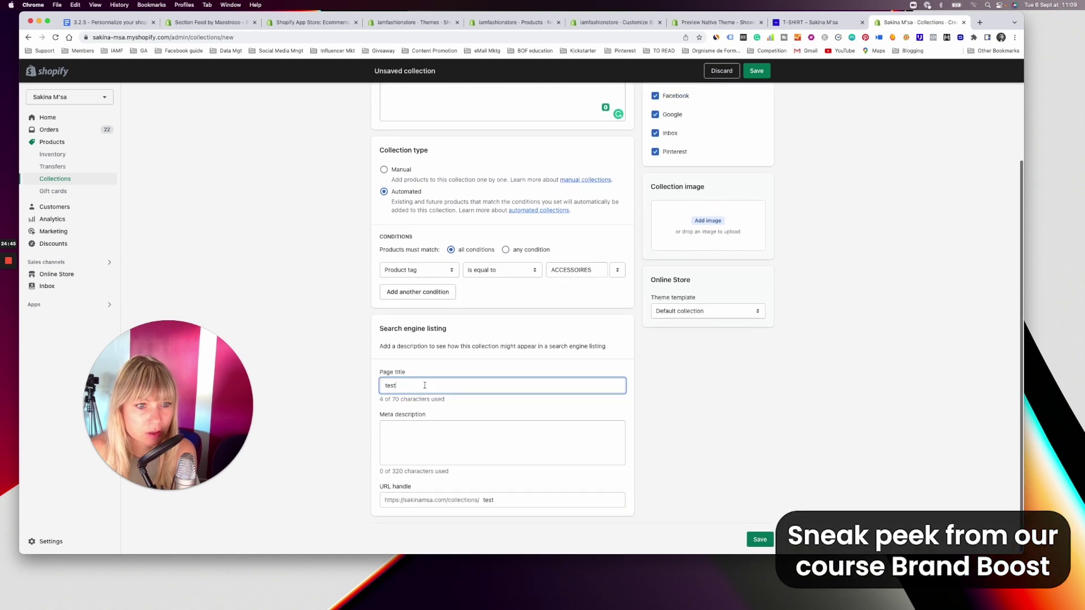
{"action": "left_click_drag", "start_coordinate": [397, 384], "coordinate": [343, 386]}
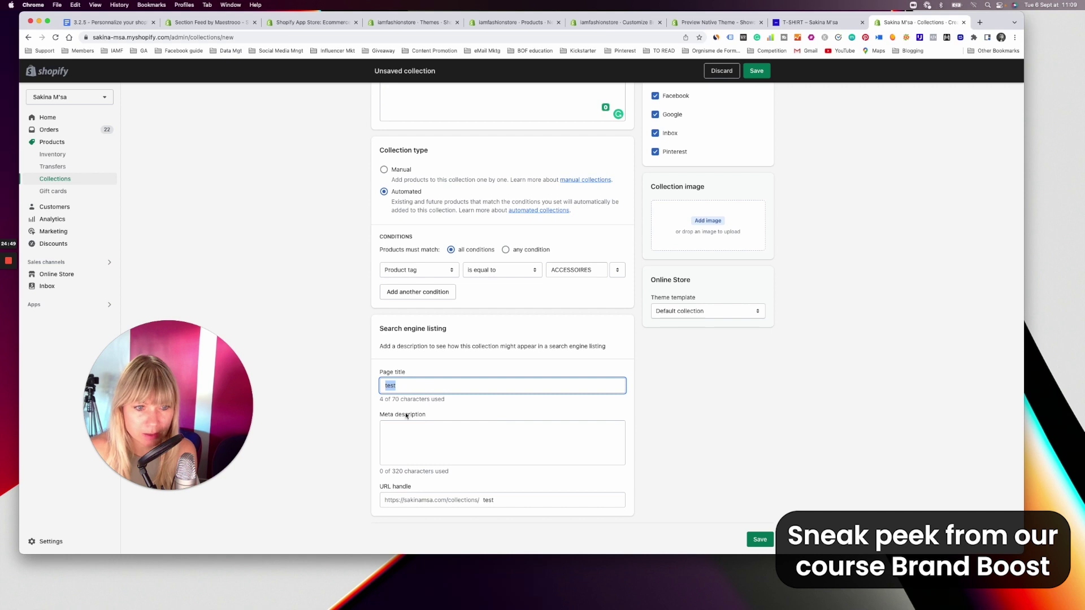
{"action": "left_click", "coordinate": [420, 452]}
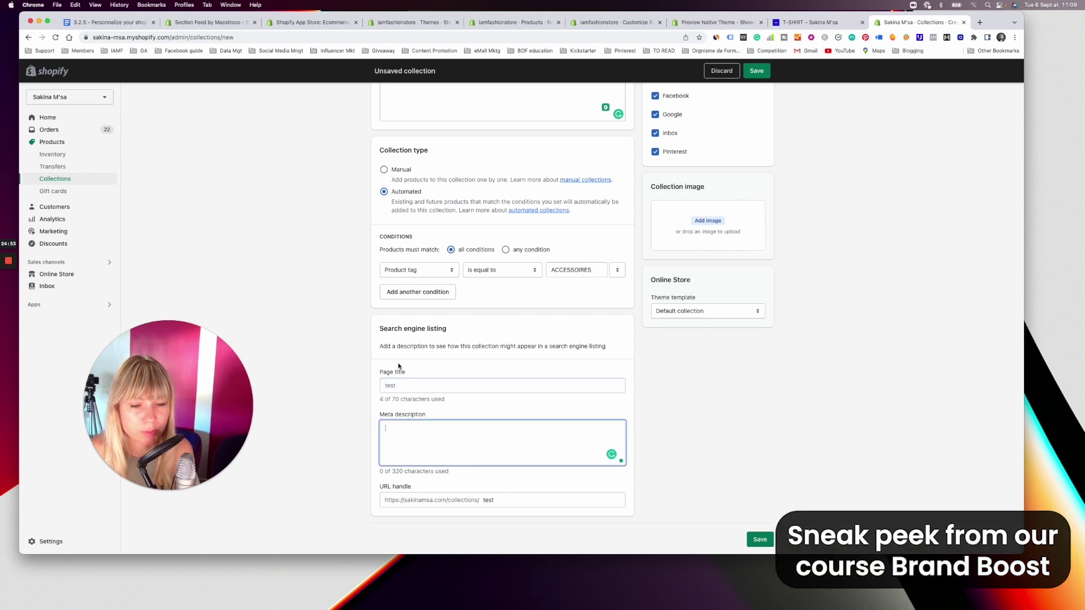
Step: Review the "test" collection's type, tag condition and search engine listing, and save the collection
{"action": "scroll", "coordinate": [379, 329], "scroll_direction": "up", "scroll_amount": 5}
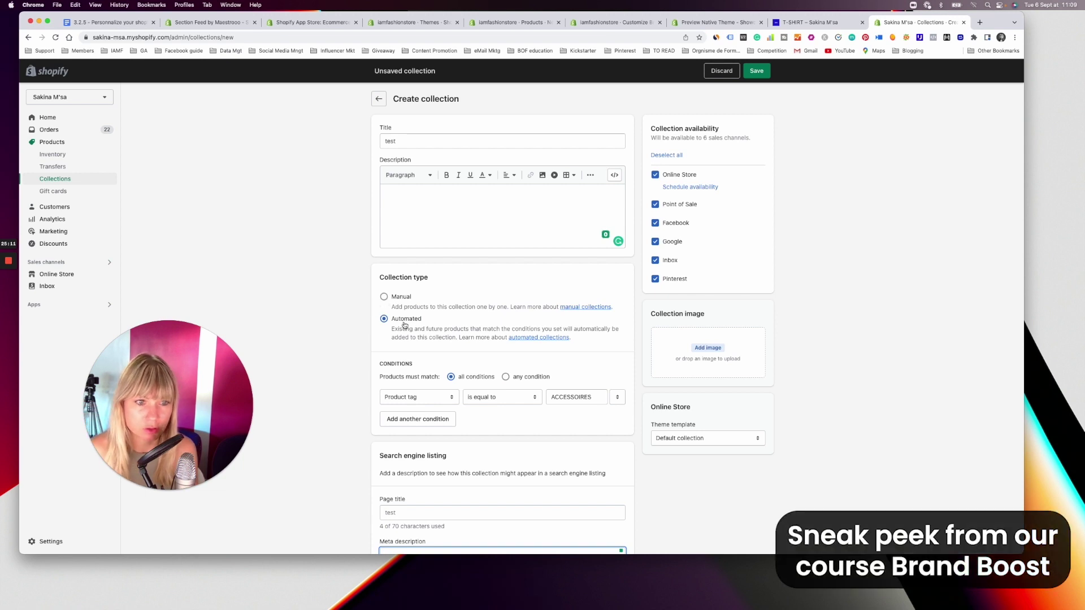
{"action": "scroll", "coordinate": [402, 322], "scroll_direction": "down", "scroll_amount": 3}
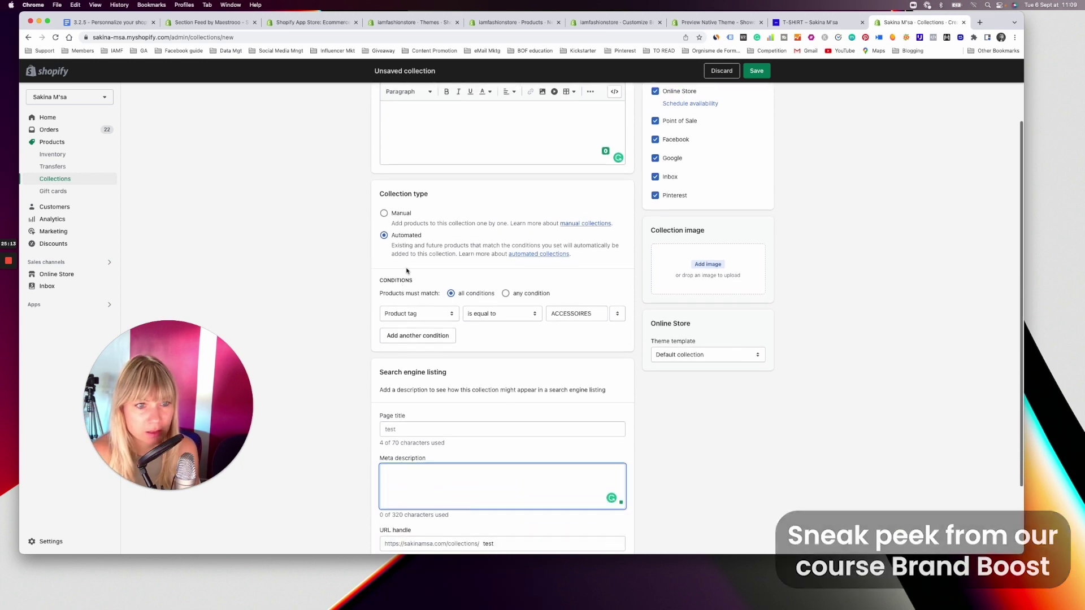
{"action": "left_click", "coordinate": [573, 300]}
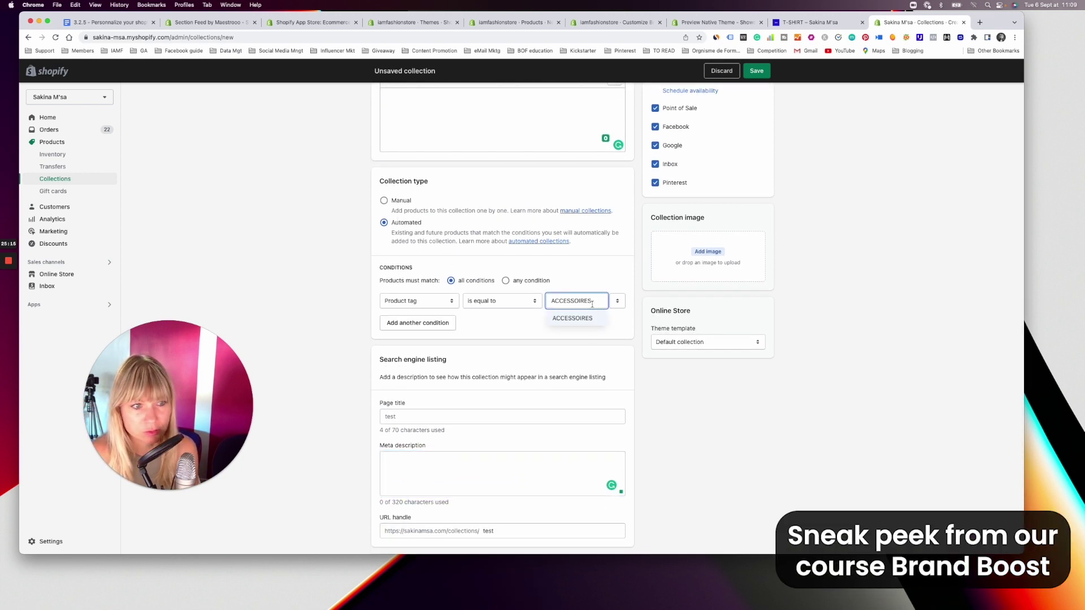
{"action": "left_click", "coordinate": [546, 416]}
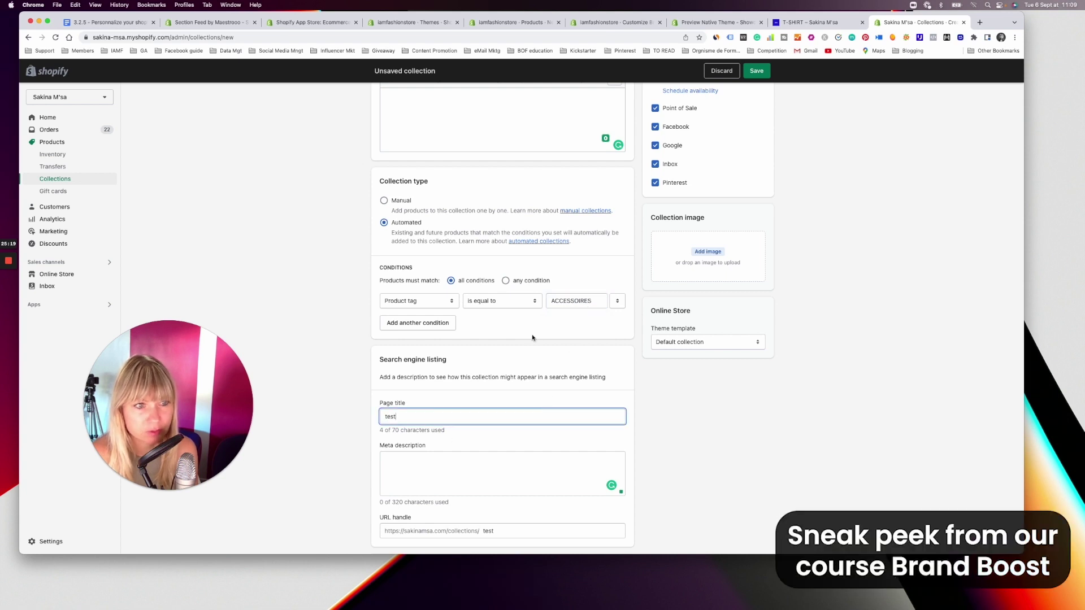
{"action": "scroll", "coordinate": [531, 334], "scroll_direction": "down", "scroll_amount": 2}
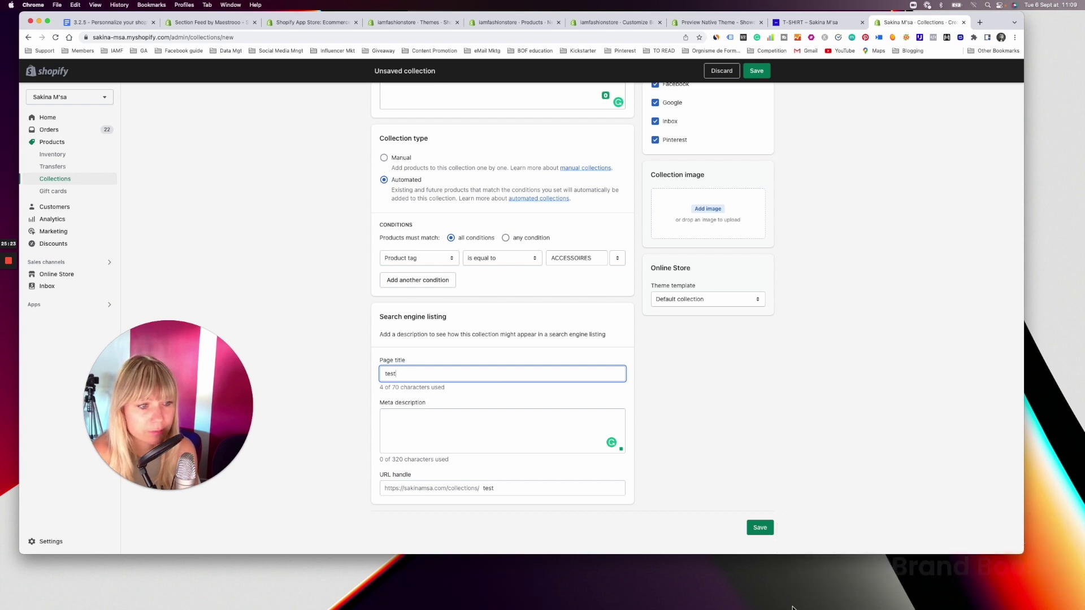
{"action": "left_click", "coordinate": [759, 528]}
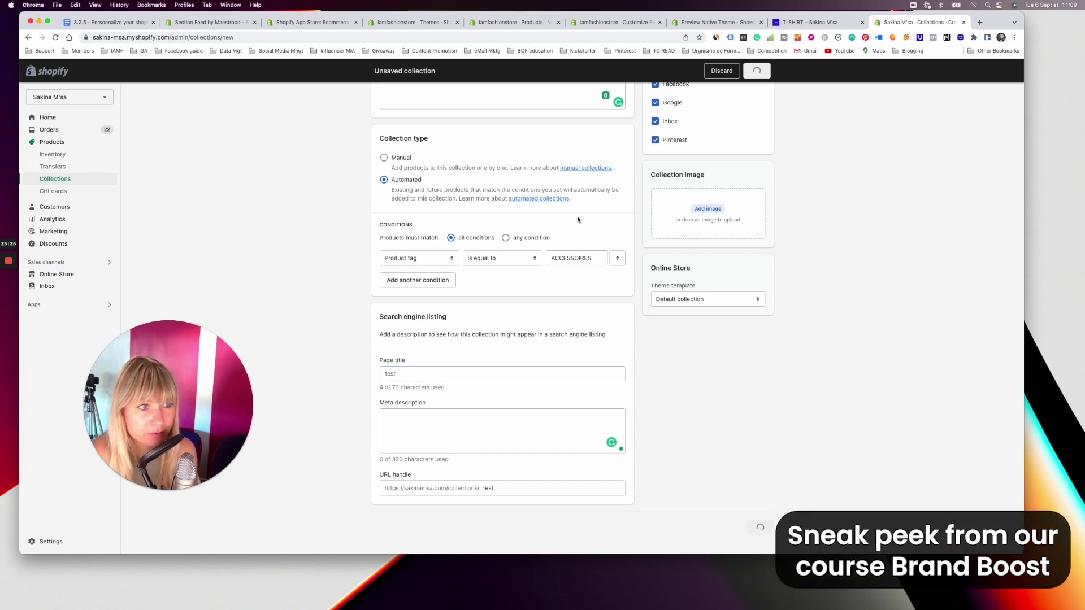
Step: Examine the products in the saved "test" collection along with its conditions and availability
{"action": "scroll", "coordinate": [452, 283], "scroll_direction": "down", "scroll_amount": 8}
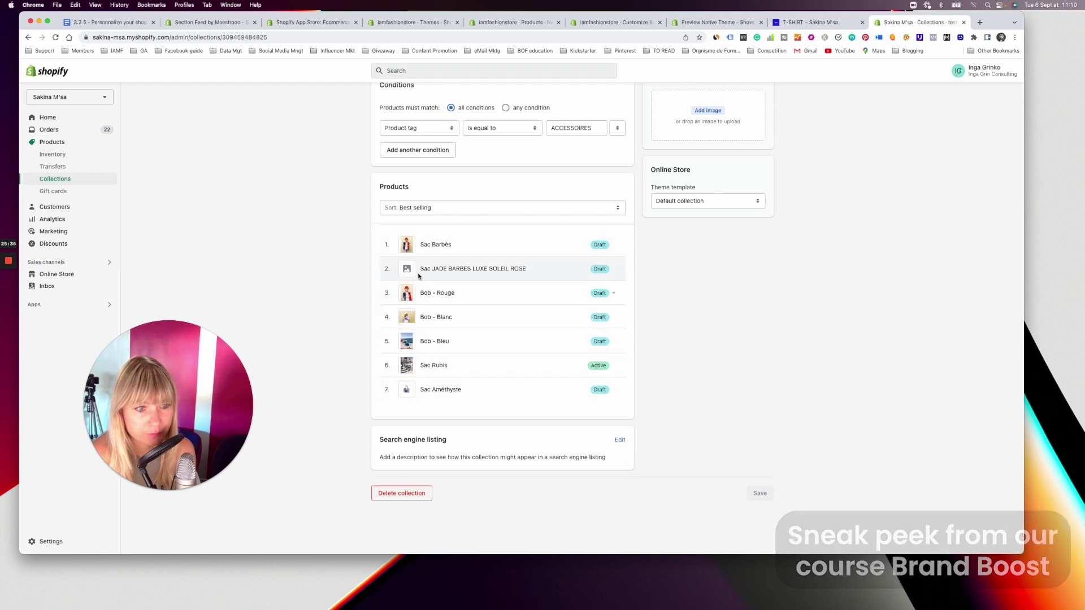
{"action": "scroll", "coordinate": [417, 305], "scroll_direction": "up", "scroll_amount": 3}
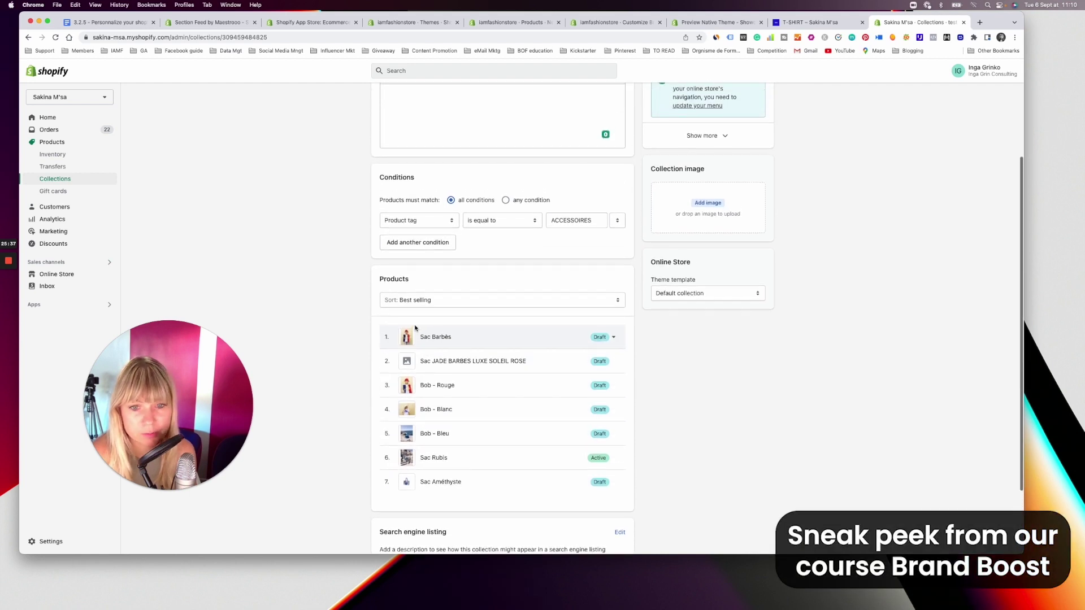
{"action": "scroll", "coordinate": [415, 328], "scroll_direction": "up", "scroll_amount": 5}
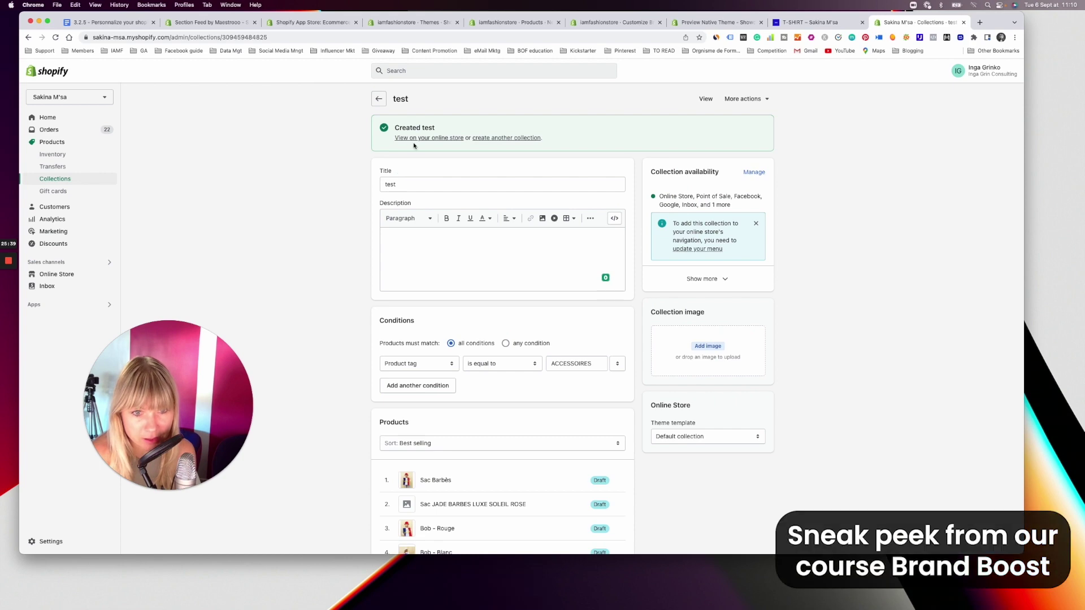
{"action": "scroll", "coordinate": [481, 223], "scroll_direction": "down", "scroll_amount": 2}
{"action": "scroll", "coordinate": [670, 141], "scroll_direction": "up", "scroll_amount": 2}
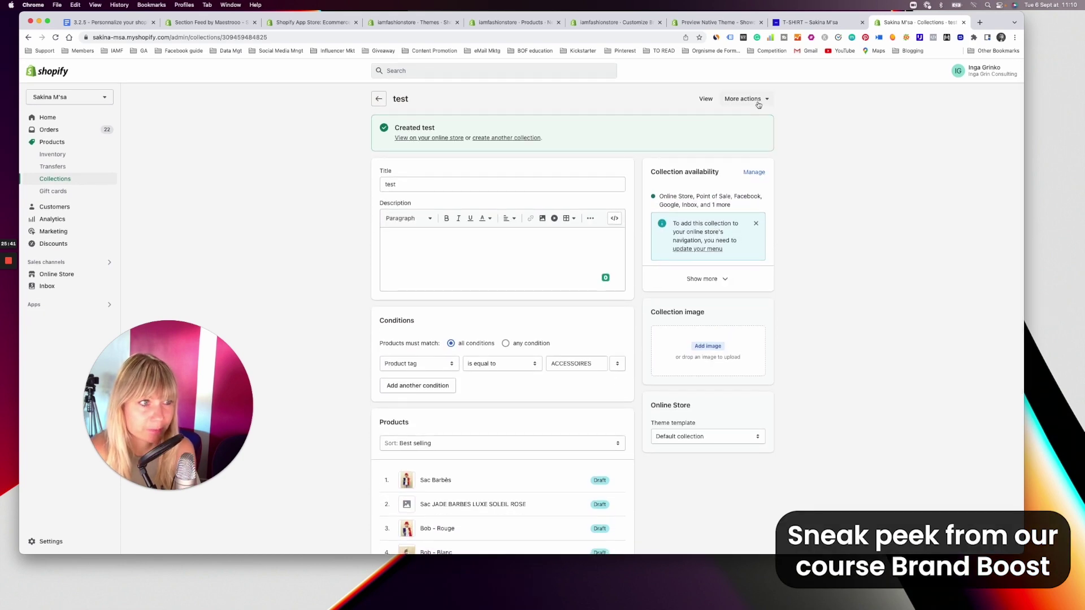
Step: Delete the "test" collection and confirm the deletion
{"action": "scroll", "coordinate": [809, 257], "scroll_direction": "down", "scroll_amount": 4}
{"action": "scroll", "coordinate": [808, 256], "scroll_direction": "down", "scroll_amount": 4}
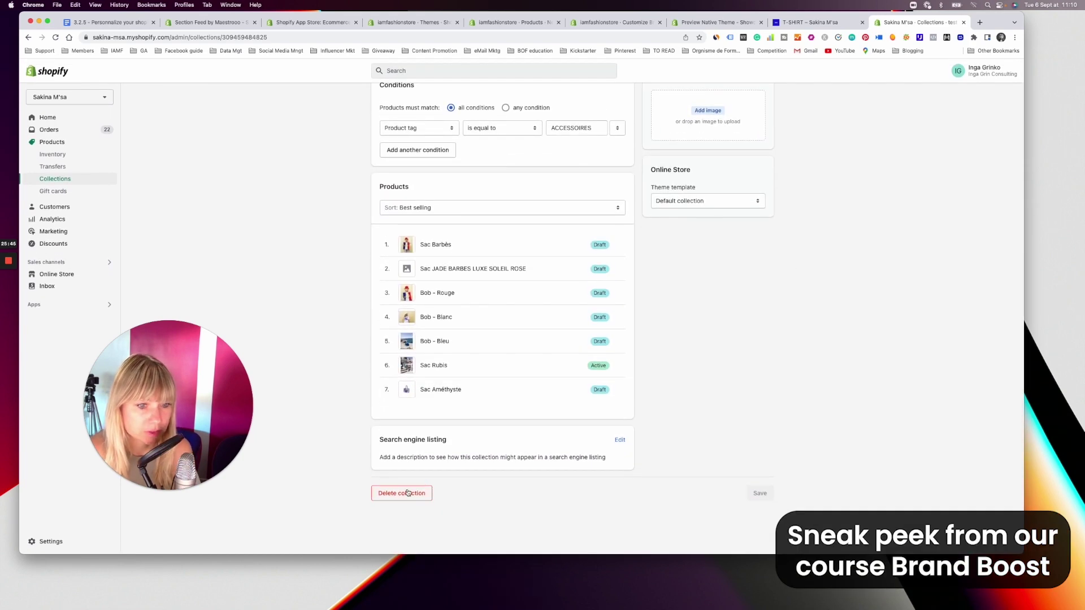
{"action": "left_click", "coordinate": [404, 493]}
{"action": "left_click", "coordinate": [616, 335]}
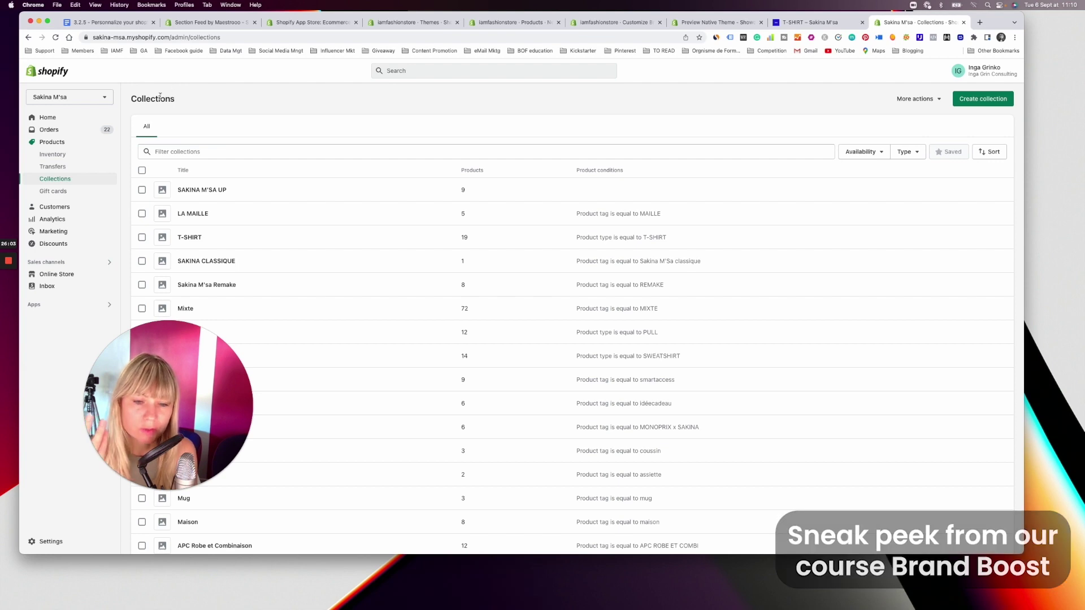
Step: Switch to the cheatsheet document and review the product inventory line and the Delivery options instructions
{"action": "left_click", "coordinate": [112, 22]}
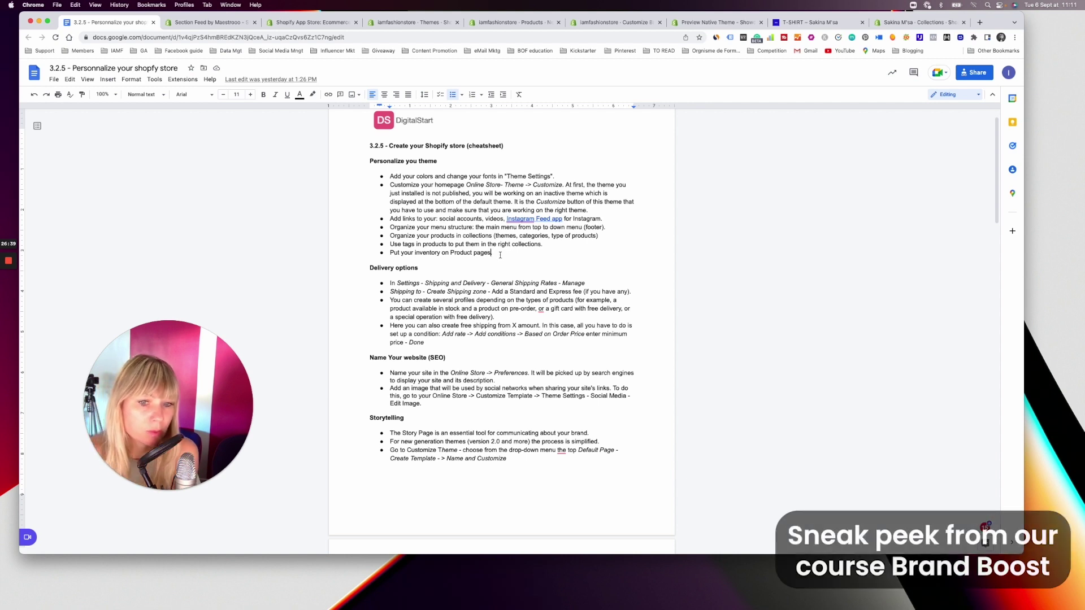
{"action": "left_click_drag", "start_coordinate": [493, 254], "coordinate": [389, 255]}
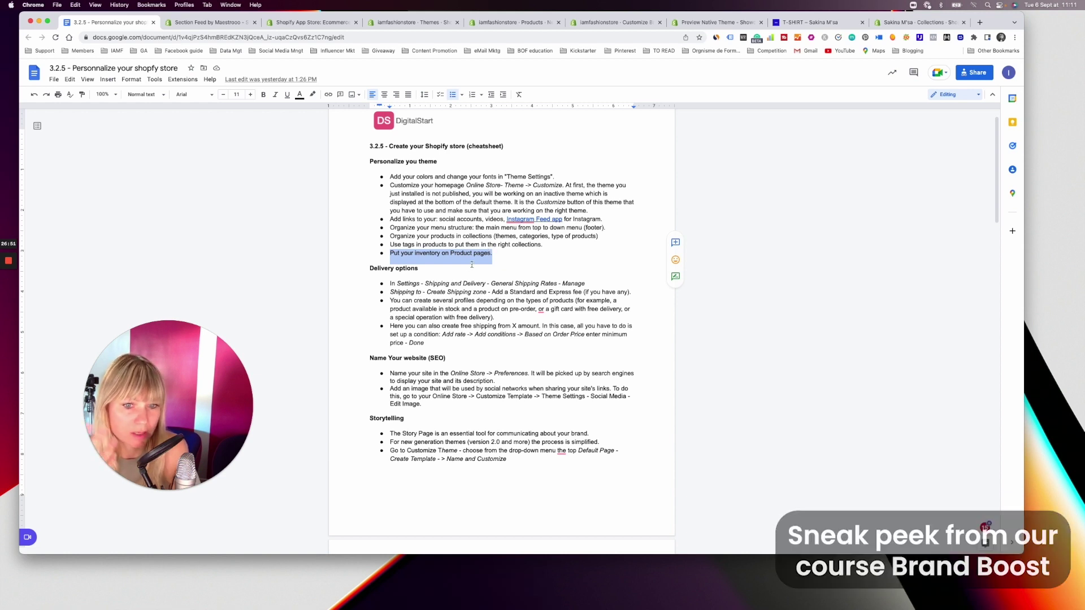
{"action": "left_click", "coordinate": [394, 291]}
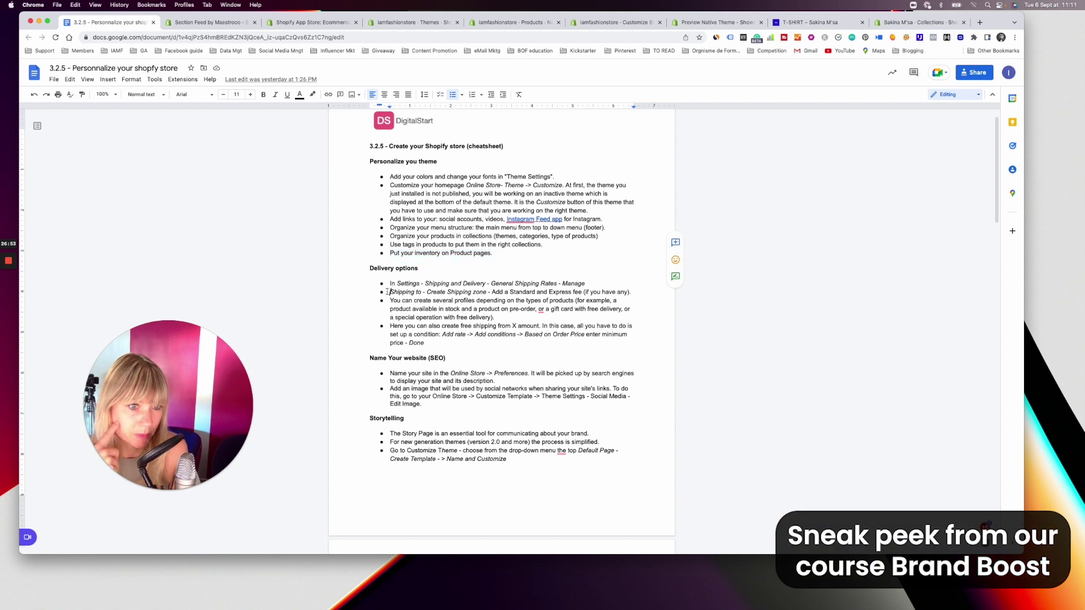
{"action": "left_click_drag", "start_coordinate": [390, 283], "coordinate": [523, 345]}
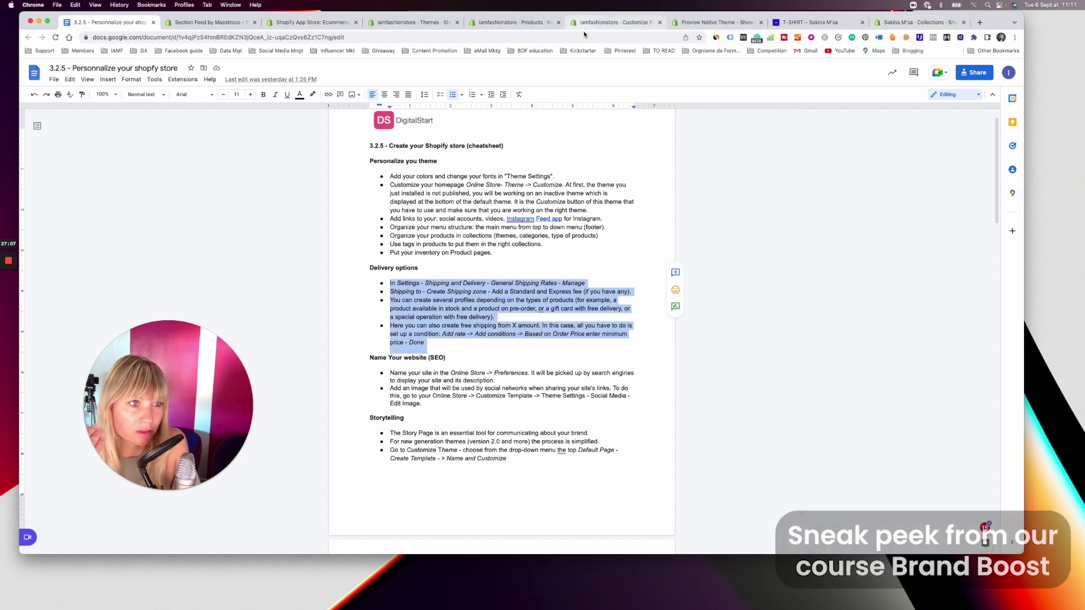
{"action": "left_click", "coordinate": [421, 268]}
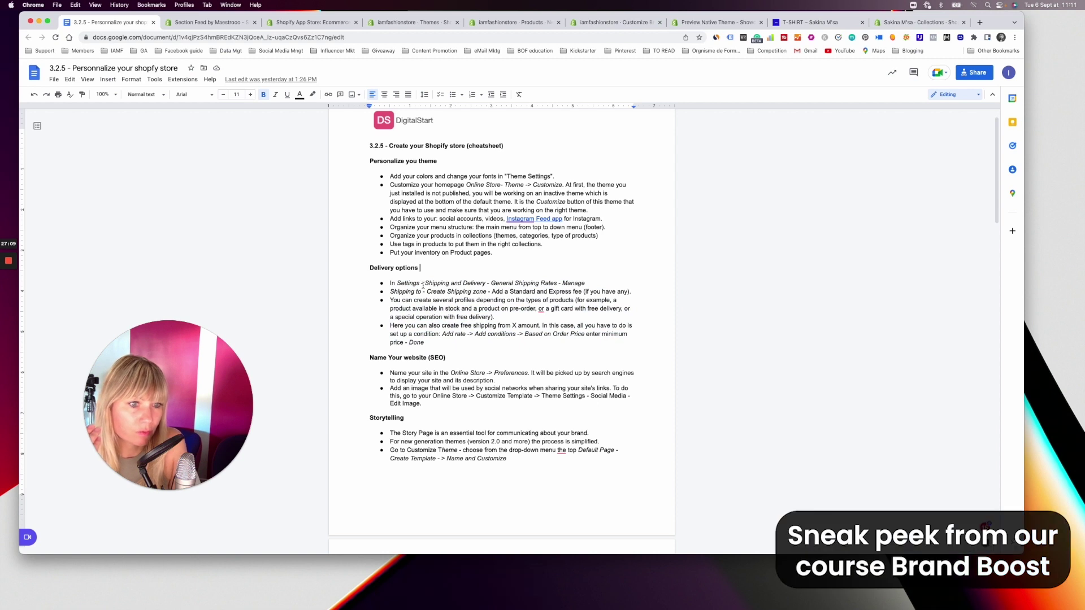
{"action": "left_click_drag", "start_coordinate": [487, 283], "coordinate": [588, 284]}
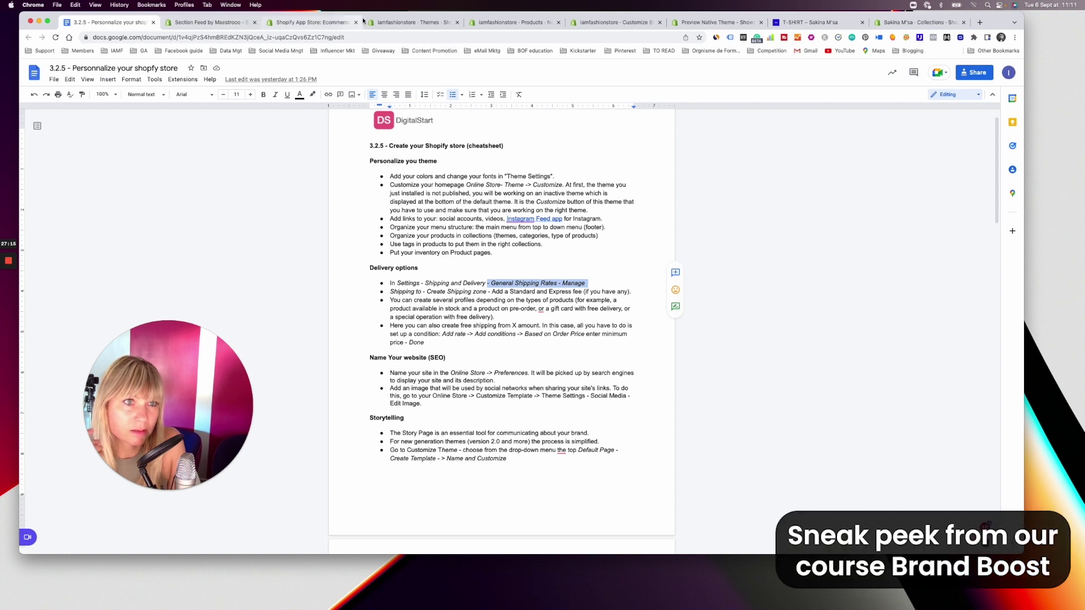
Step: Switch to the iamfashionstore admin and open the general shipping rates profile for management in the shipping and delivery settings
{"action": "left_click", "coordinate": [412, 23]}
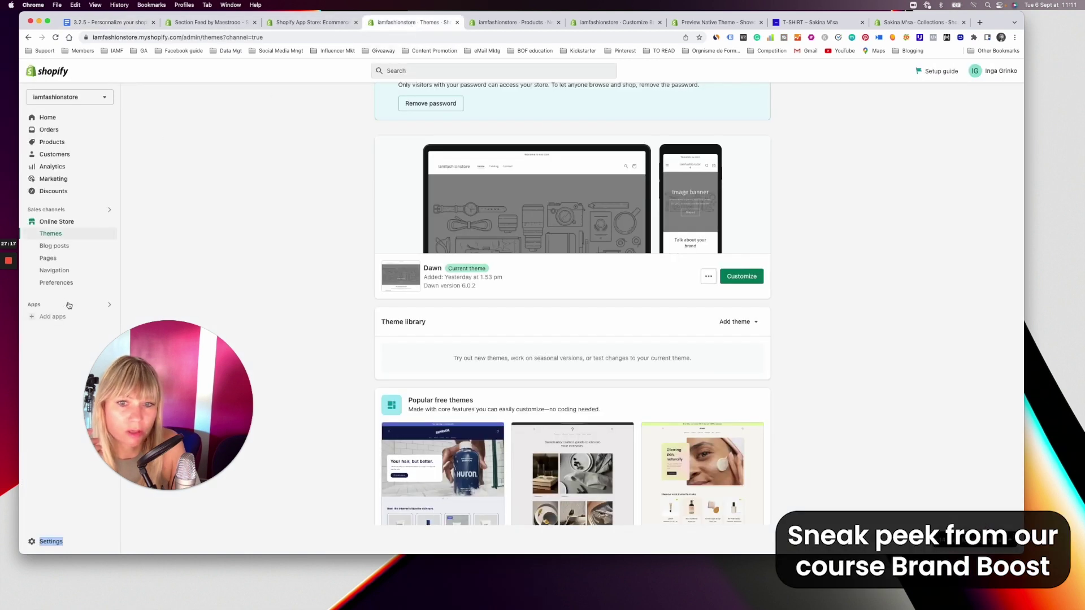
{"action": "left_click", "coordinate": [35, 550]}
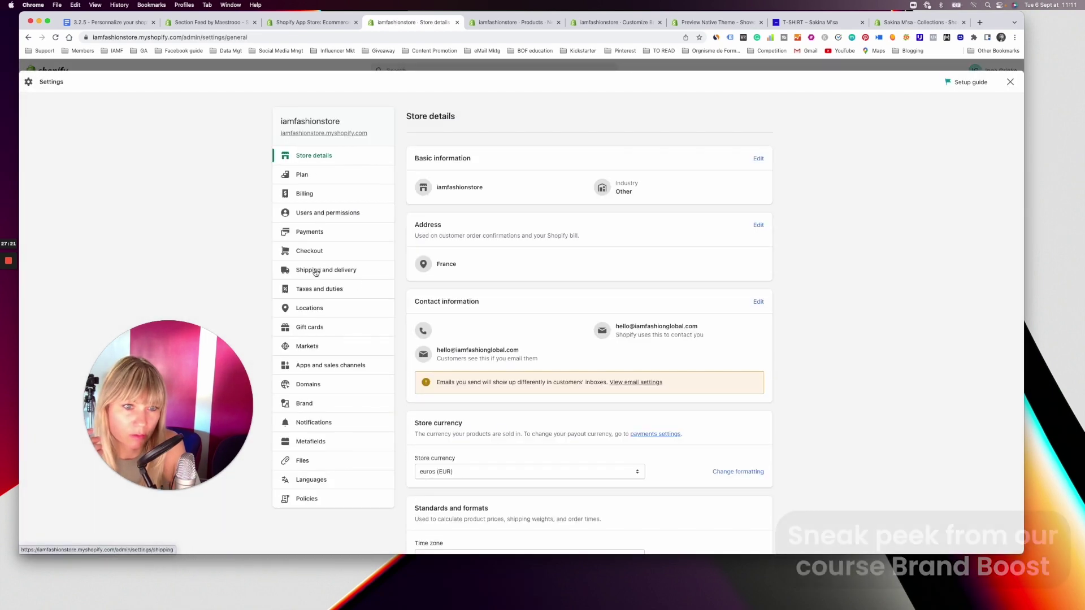
{"action": "left_click", "coordinate": [315, 271]}
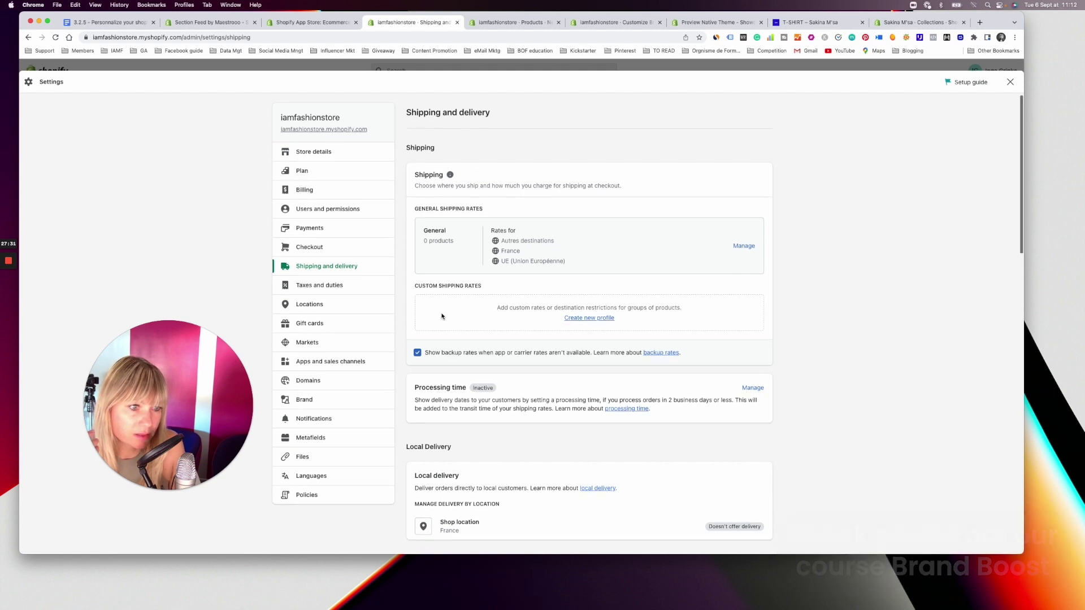
{"action": "scroll", "coordinate": [452, 277], "scroll_direction": "down", "scroll_amount": 1}
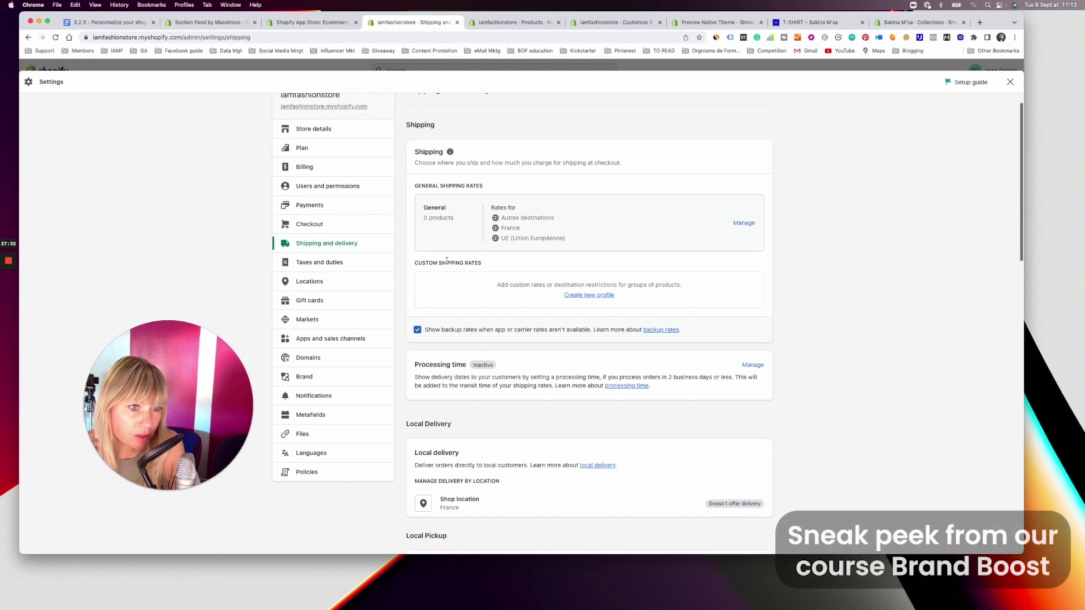
{"action": "left_click", "coordinate": [745, 223]}
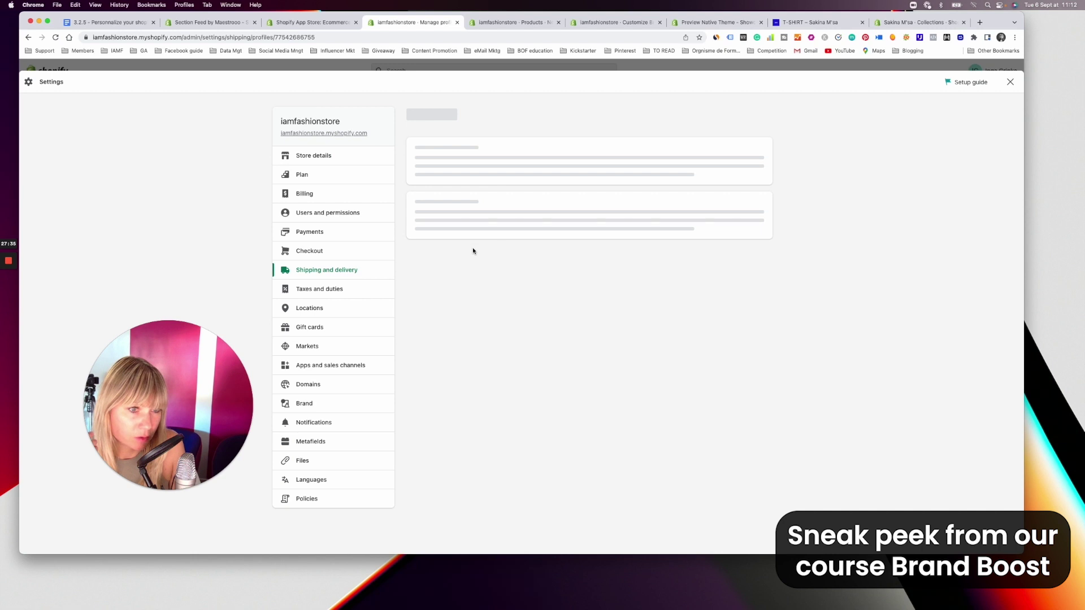
Step: Review the profile's shipping zones, then inspect the shop location's management options and cancel
{"action": "scroll", "coordinate": [466, 265], "scroll_direction": "down", "scroll_amount": 4}
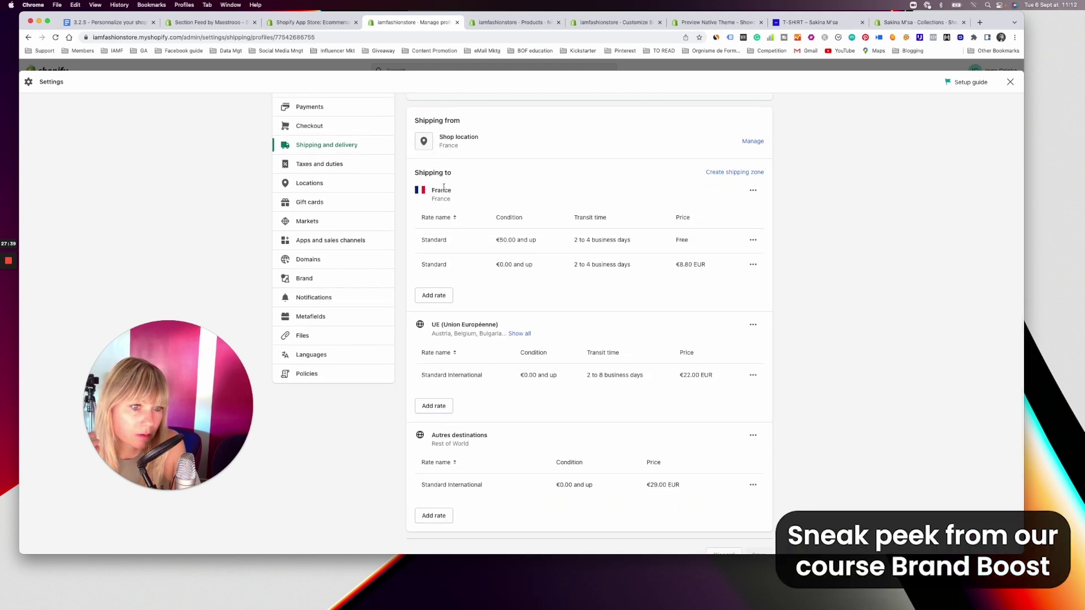
{"action": "left_click_drag", "start_coordinate": [502, 327], "coordinate": [422, 330]}
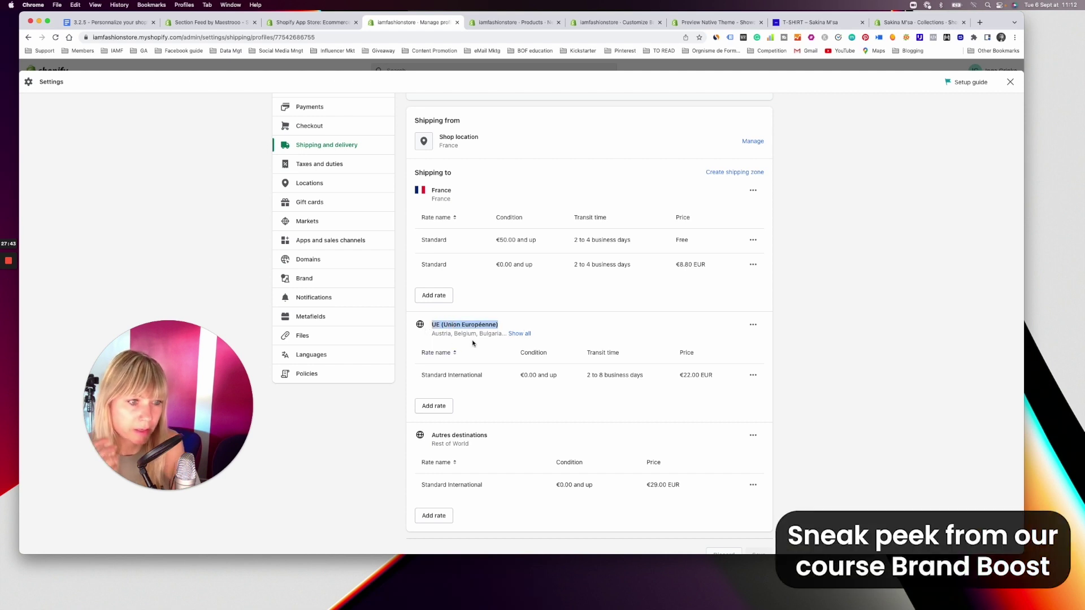
{"action": "scroll", "coordinate": [467, 353], "scroll_direction": "up", "scroll_amount": 1}
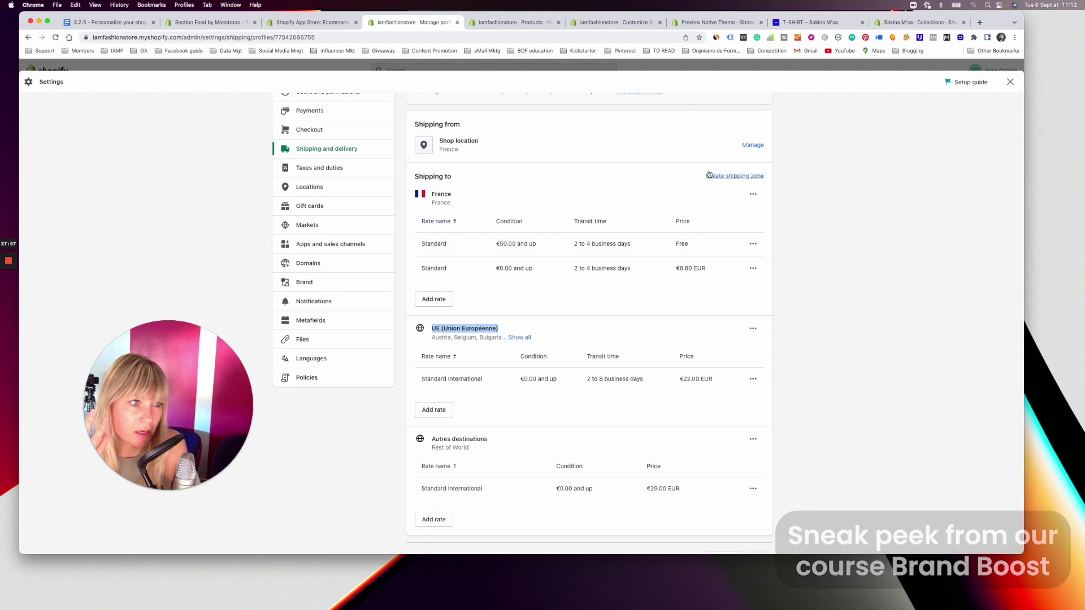
{"action": "left_click", "coordinate": [754, 146]}
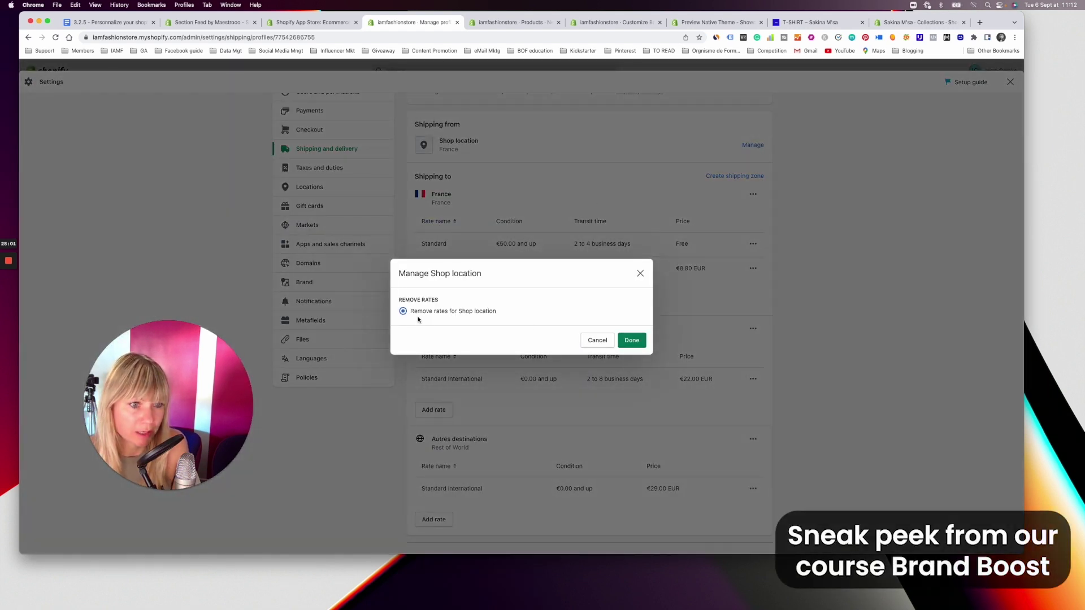
{"action": "left_click", "coordinate": [597, 340]}
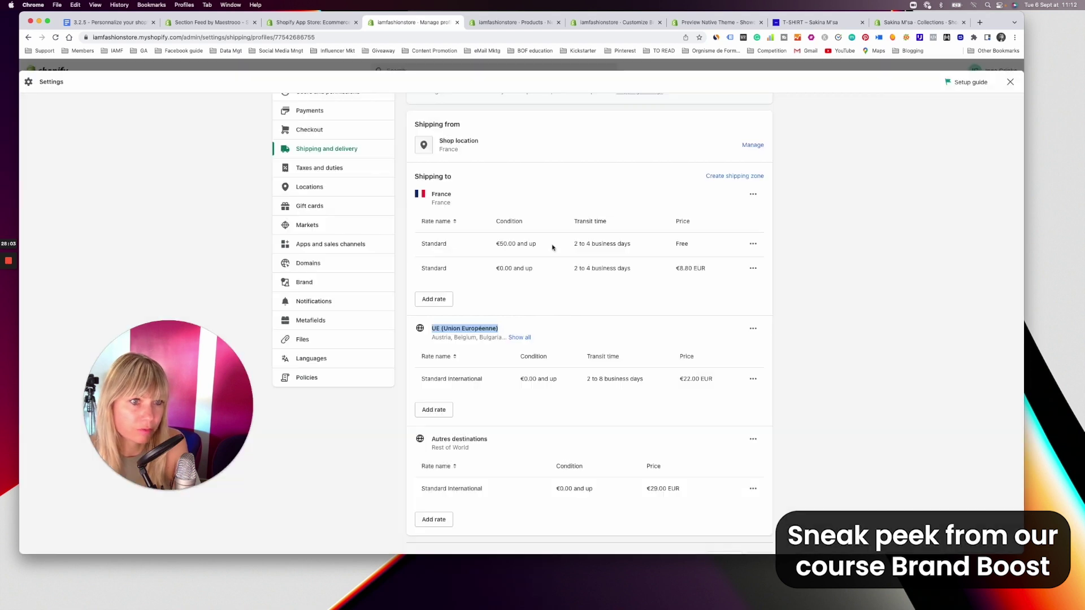
Step: Examine the zone name field and the selectable countries and regions for a new shipping zone, and cancel its creation
{"action": "left_click", "coordinate": [733, 177]}
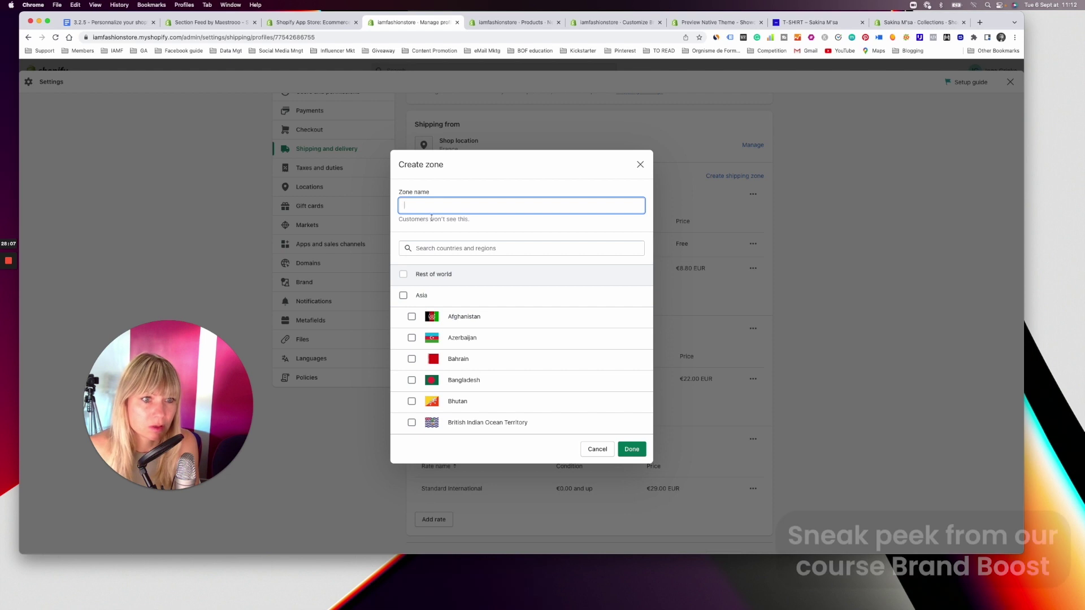
{"action": "left_click", "coordinate": [425, 249]}
{"action": "left_click", "coordinate": [403, 295]}
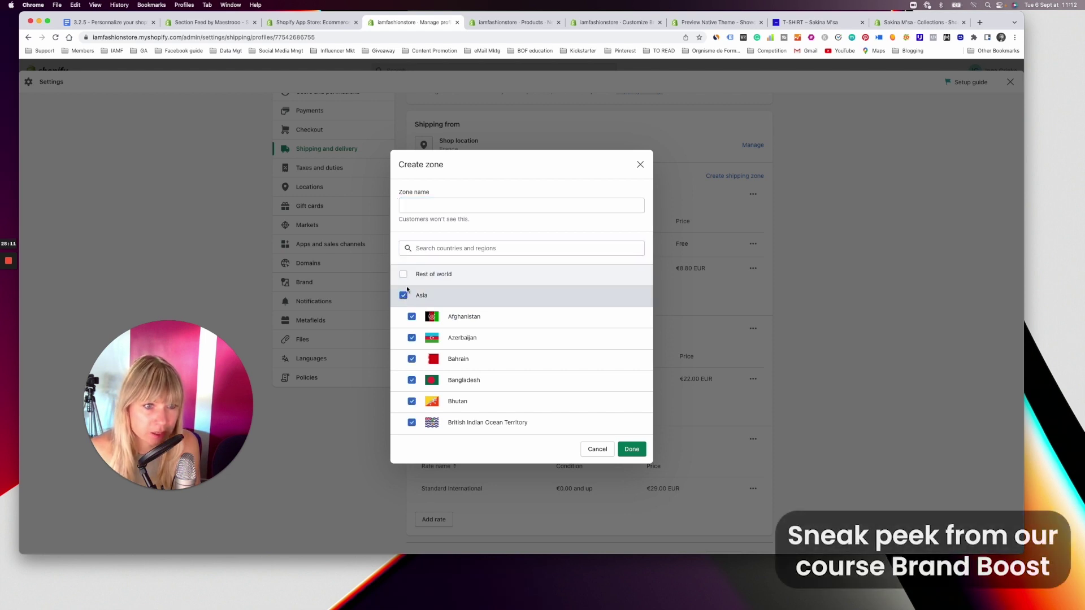
{"action": "left_click", "coordinate": [404, 295]}
{"action": "scroll", "coordinate": [463, 375], "scroll_direction": "down", "scroll_amount": 20}
{"action": "scroll", "coordinate": [471, 376], "scroll_direction": "down", "scroll_amount": 20}
{"action": "scroll", "coordinate": [471, 376], "scroll_direction": "down", "scroll_amount": 20}
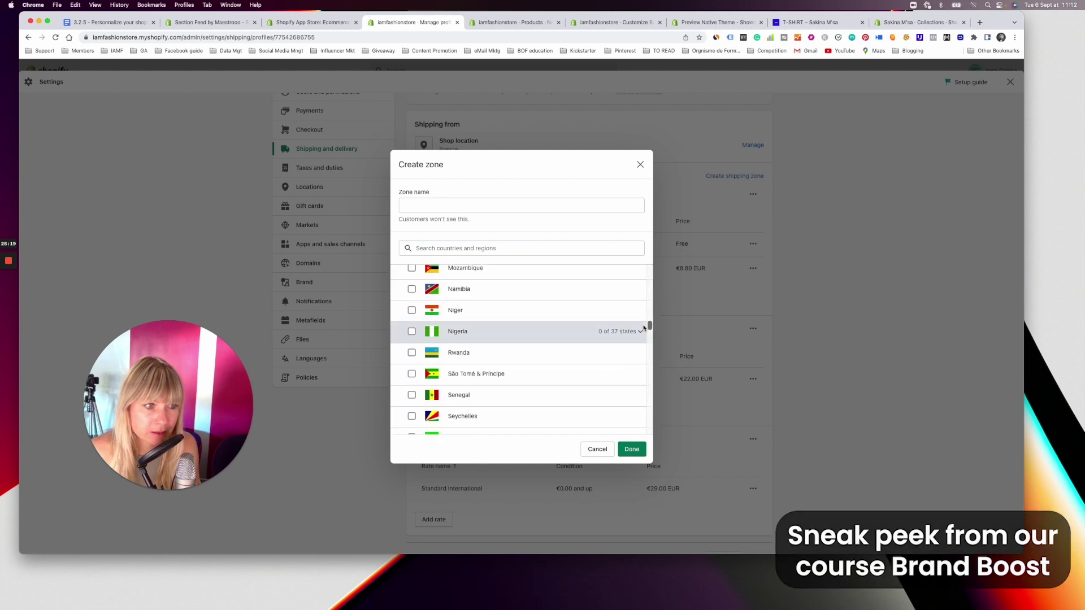
{"action": "left_click_drag", "start_coordinate": [650, 326], "coordinate": [647, 427]}
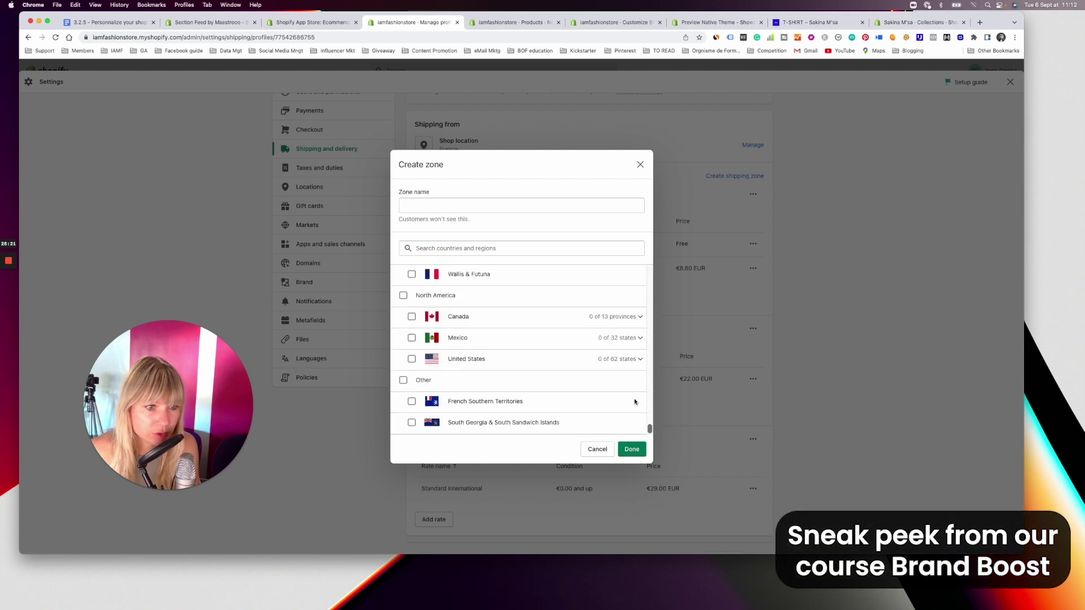
{"action": "scroll", "coordinate": [398, 313], "scroll_direction": "up", "scroll_amount": 3}
{"action": "scroll", "coordinate": [397, 319], "scroll_direction": "up", "scroll_amount": 5}
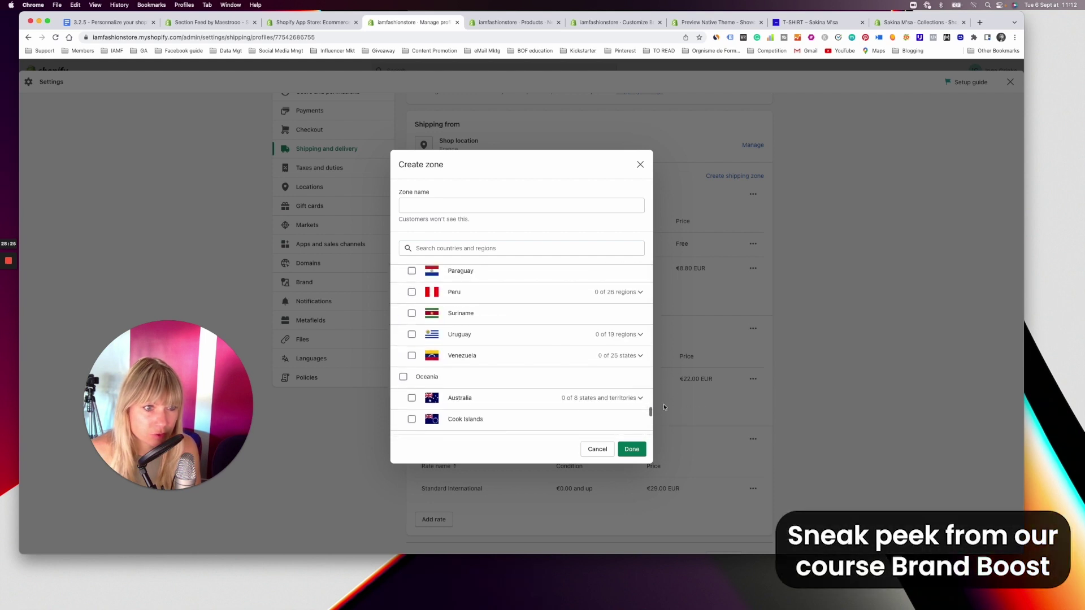
{"action": "left_click", "coordinate": [458, 206]}
{"action": "left_click", "coordinate": [598, 450]}
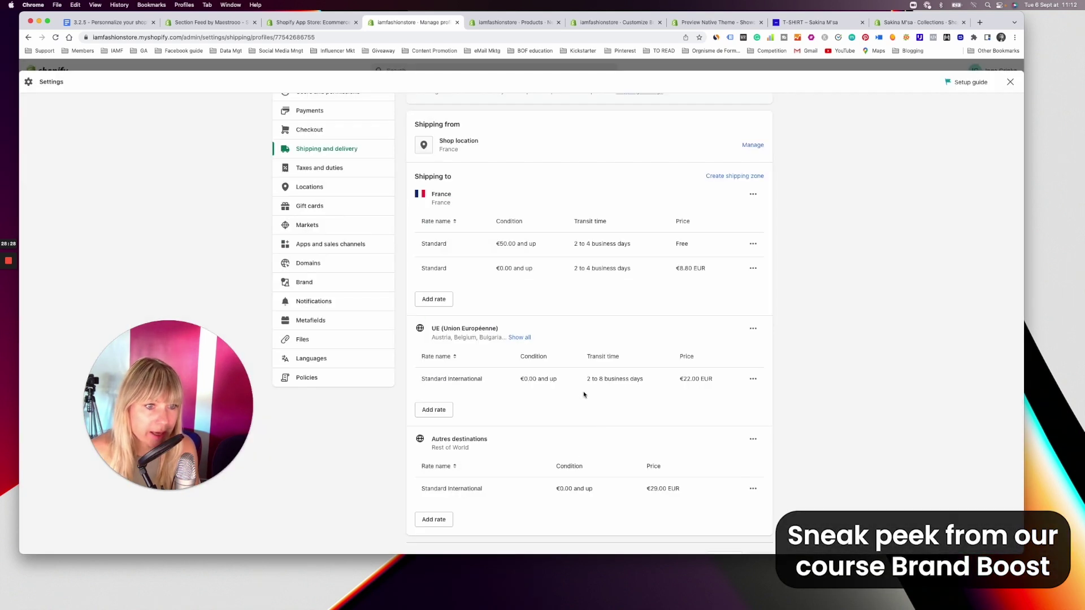
{"action": "left_click", "coordinate": [725, 177]}
{"action": "left_click", "coordinate": [598, 450]}
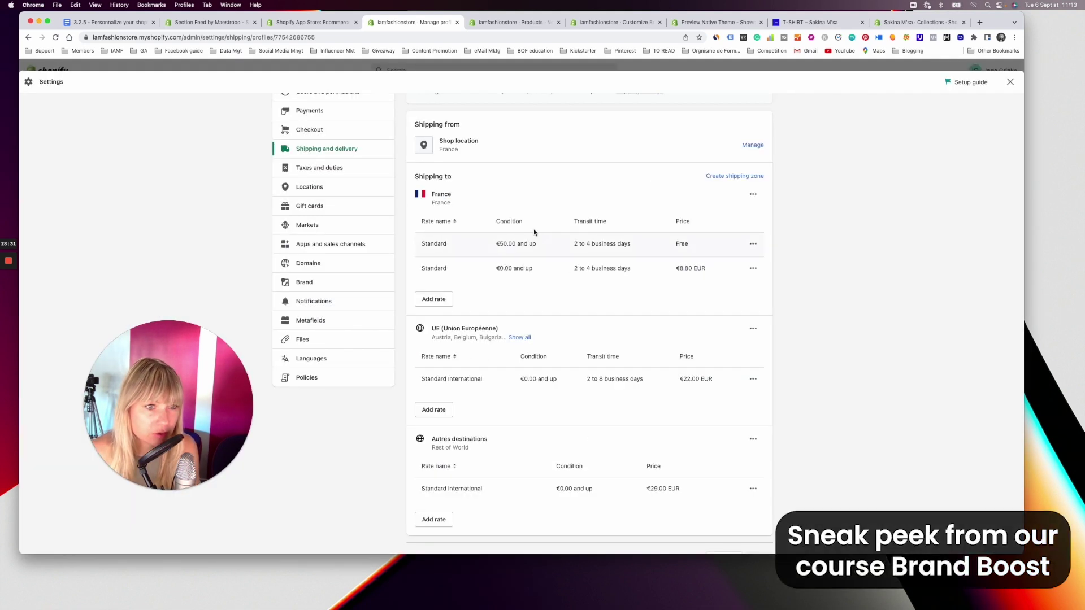
Step: Open the France zone's free Standard rate for editing and inspect its transit time options and price
{"action": "left_click", "coordinate": [752, 244]}
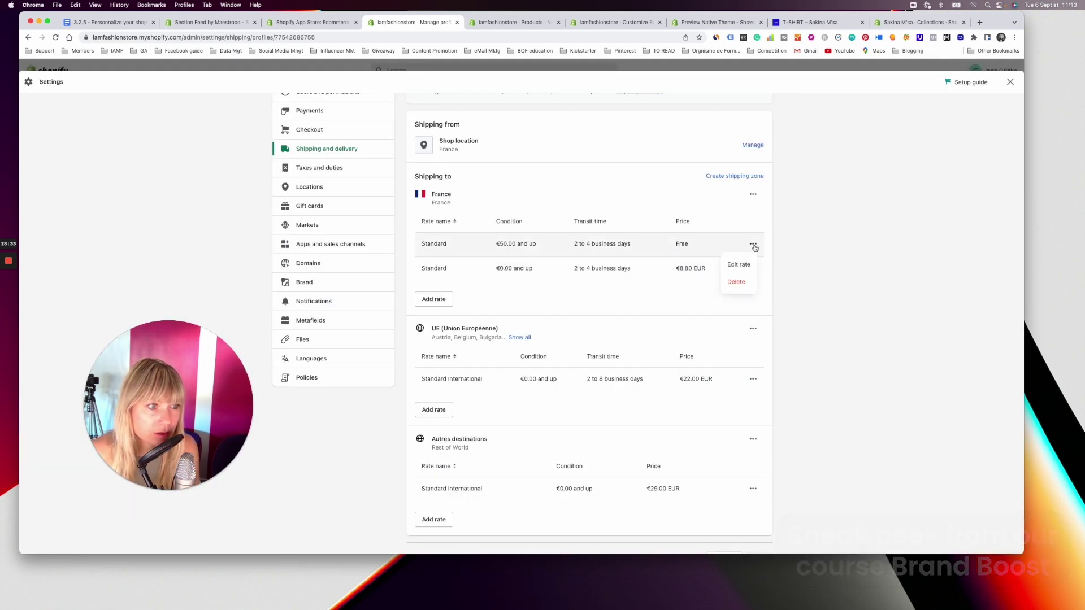
{"action": "left_click", "coordinate": [739, 265]}
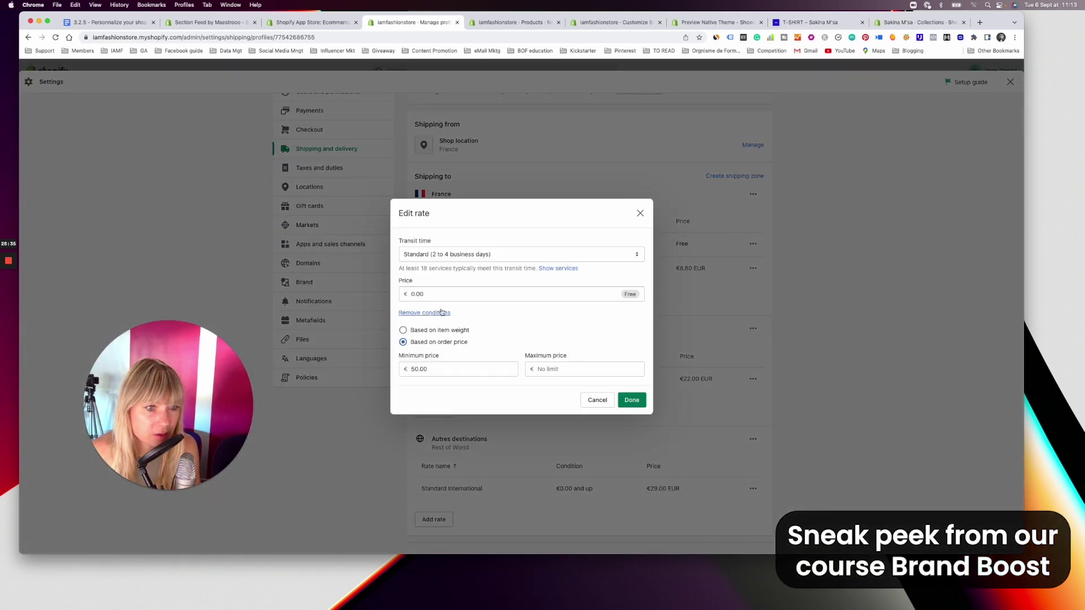
{"action": "left_click", "coordinate": [446, 255]}
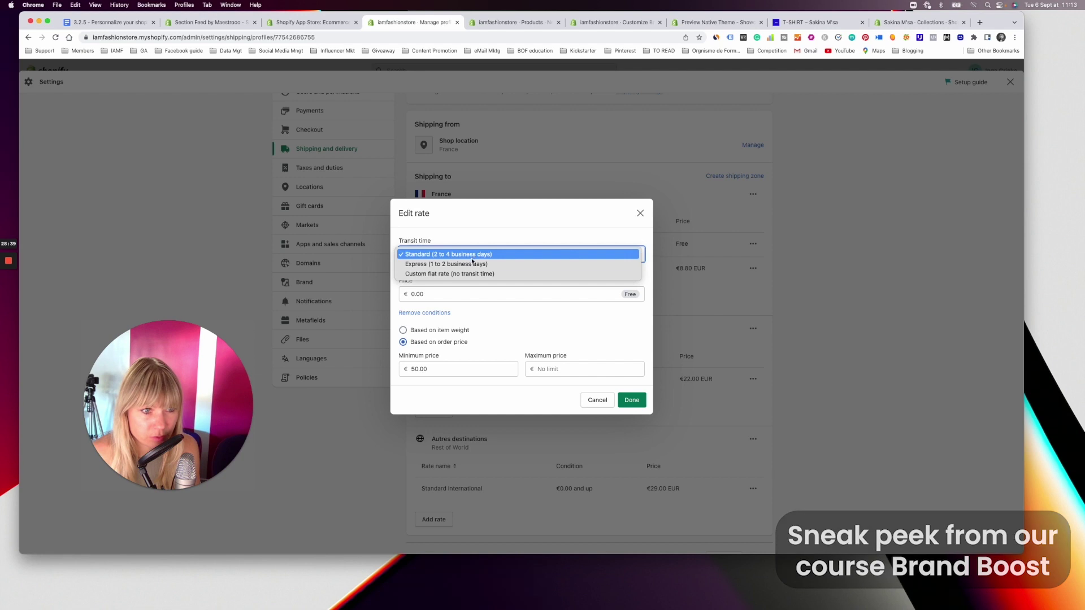
{"action": "left_click", "coordinate": [470, 297]}
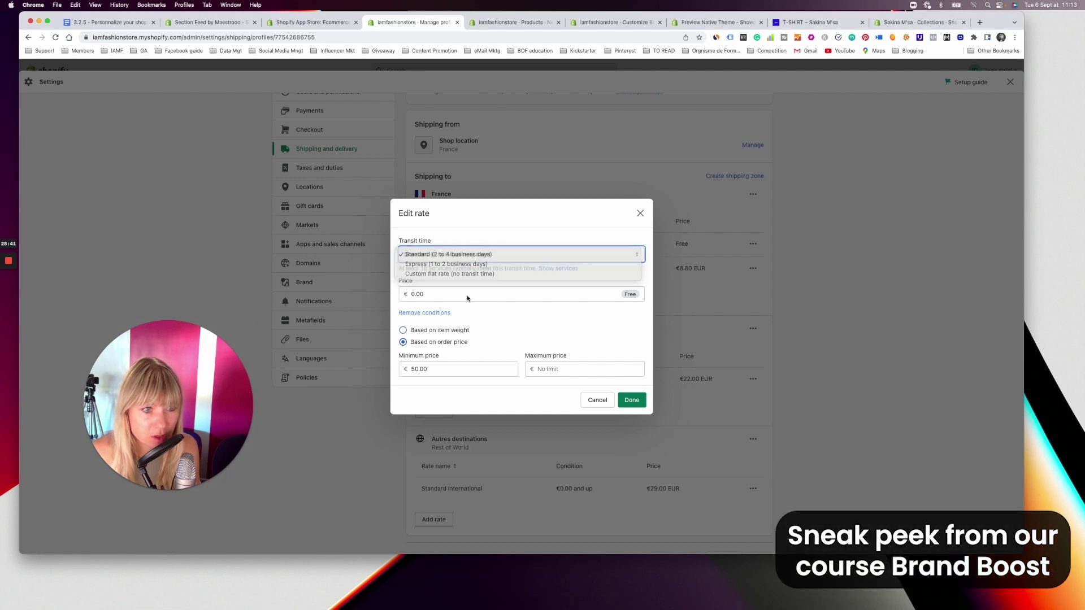
{"action": "left_click", "coordinate": [433, 294]}
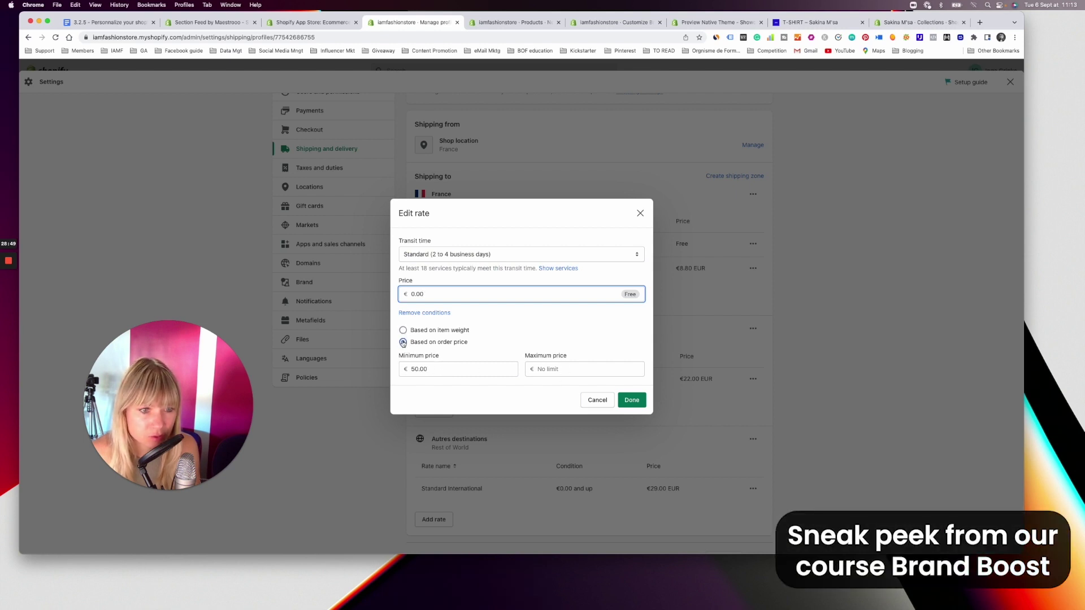
Step: Try replacing the free rate's condition with a minimum order price of €100.00, and cancel the edit
{"action": "left_click", "coordinate": [407, 314]}
{"action": "left_click", "coordinate": [430, 326]}
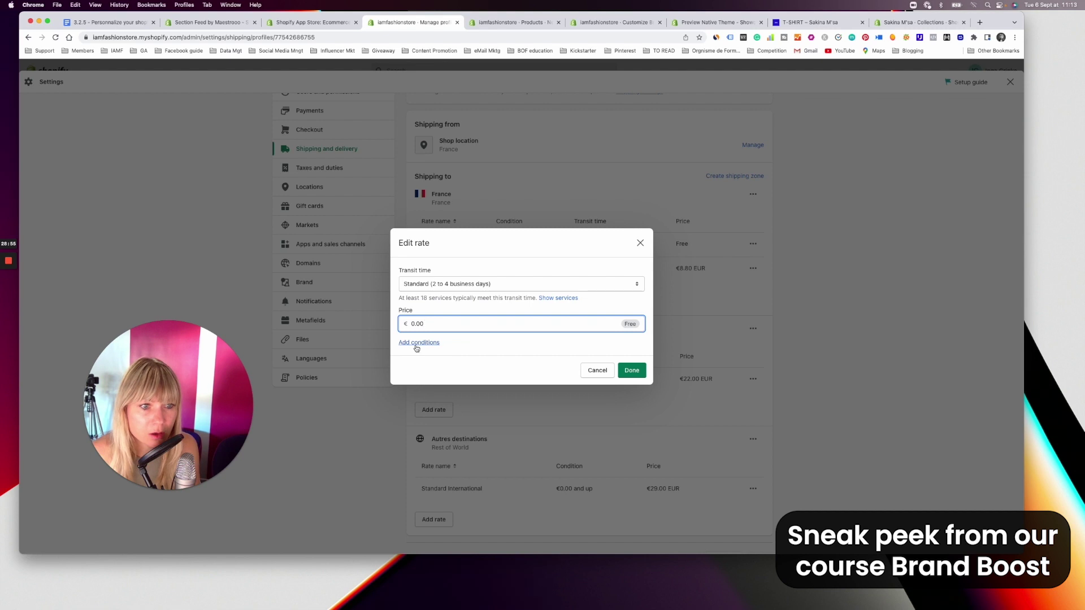
{"action": "left_click", "coordinate": [416, 343]}
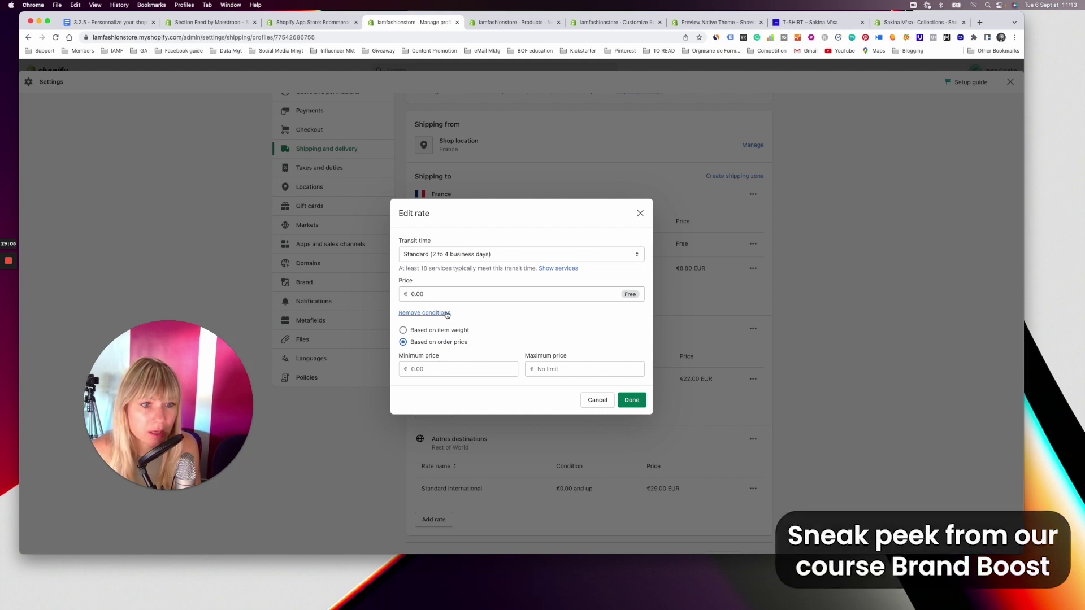
{"action": "left_click", "coordinate": [439, 297]}
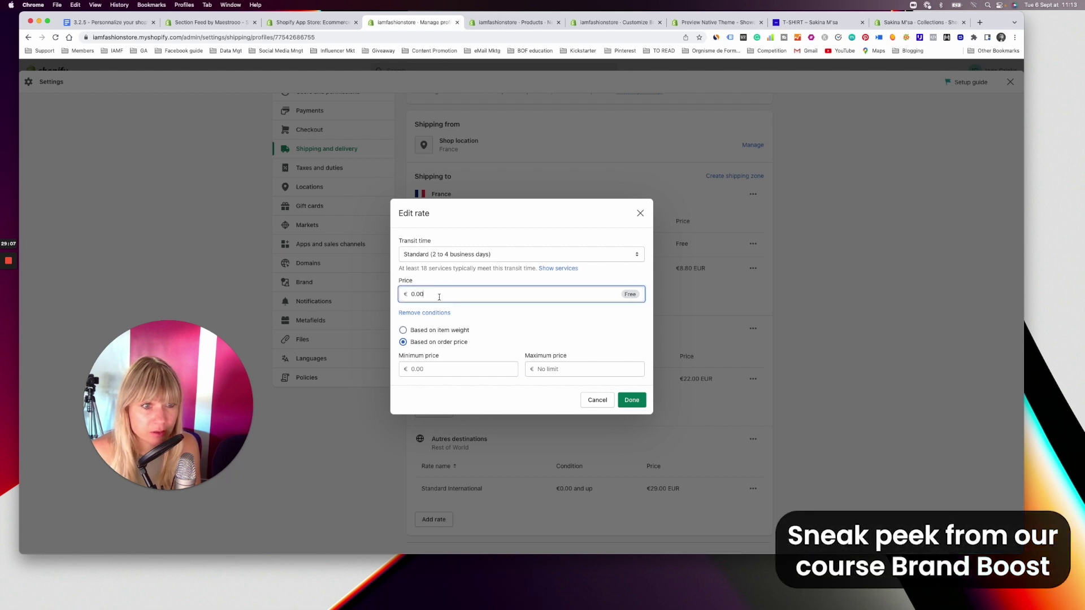
{"action": "left_click", "coordinate": [421, 369]}
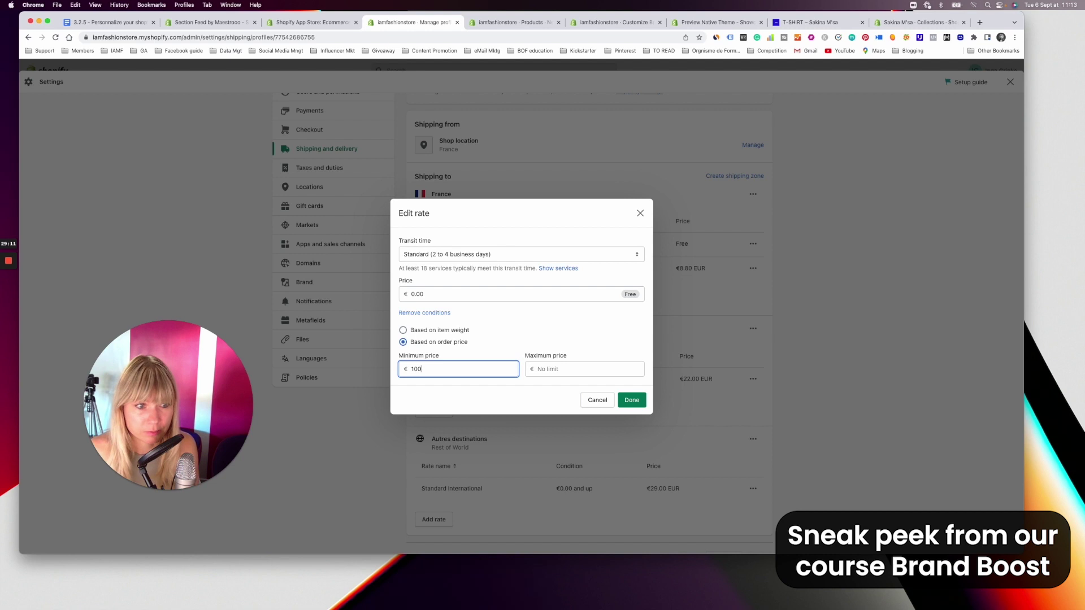
{"action": "left_click", "coordinate": [544, 390]}
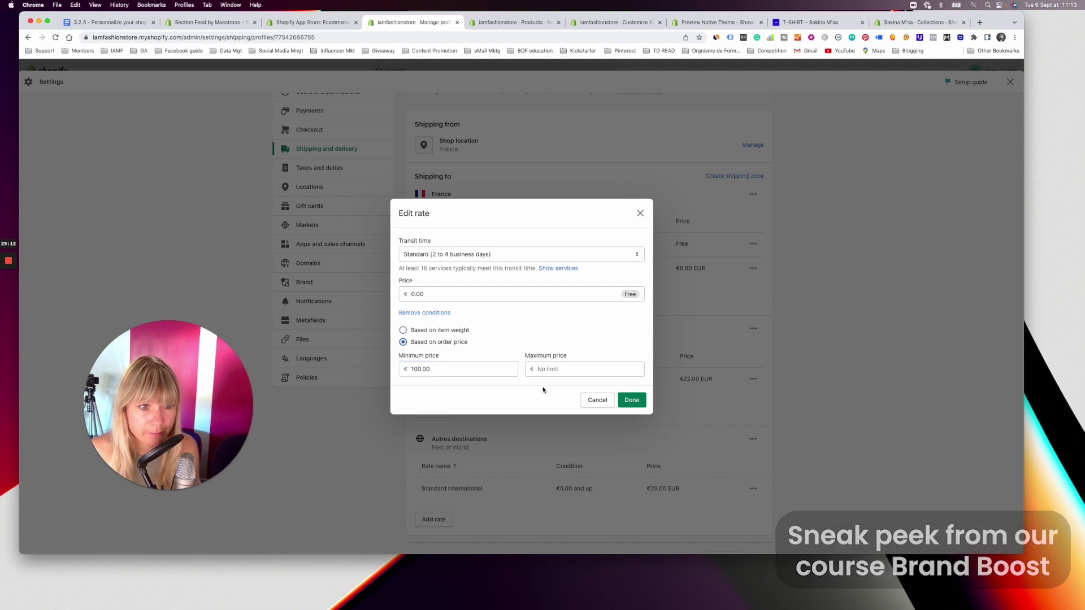
{"action": "left_click", "coordinate": [588, 402]}
Step: Return to the cheatsheet document and look up the "Name Your website (SEO)" section
{"action": "scroll", "coordinate": [498, 405], "scroll_direction": "down", "scroll_amount": 3}
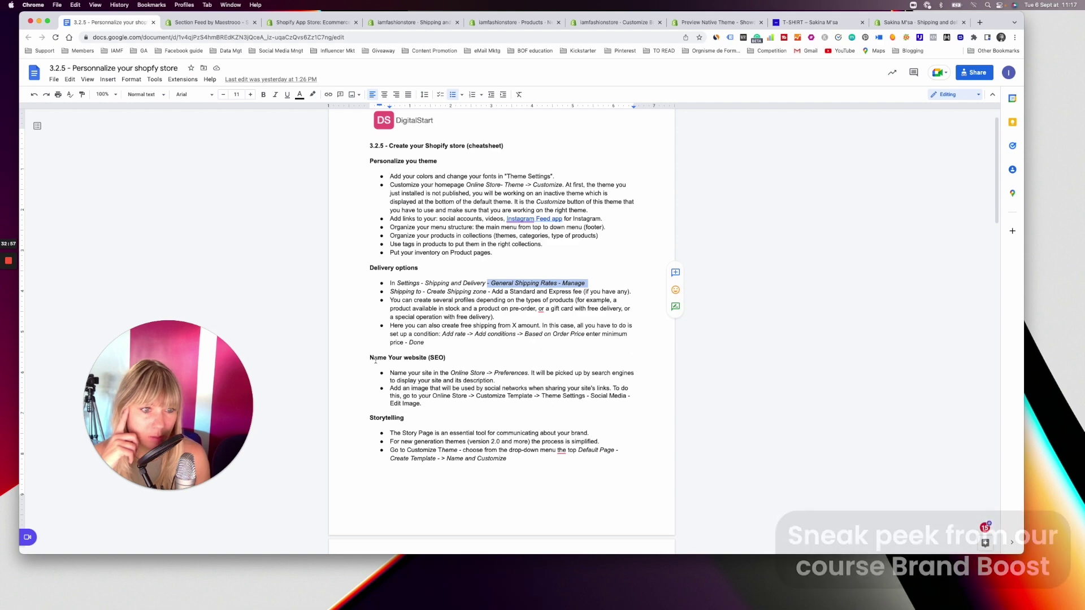
{"action": "scroll", "coordinate": [433, 383], "scroll_direction": "down", "scroll_amount": 3}
{"action": "left_click_drag", "start_coordinate": [365, 275], "coordinate": [486, 279]}
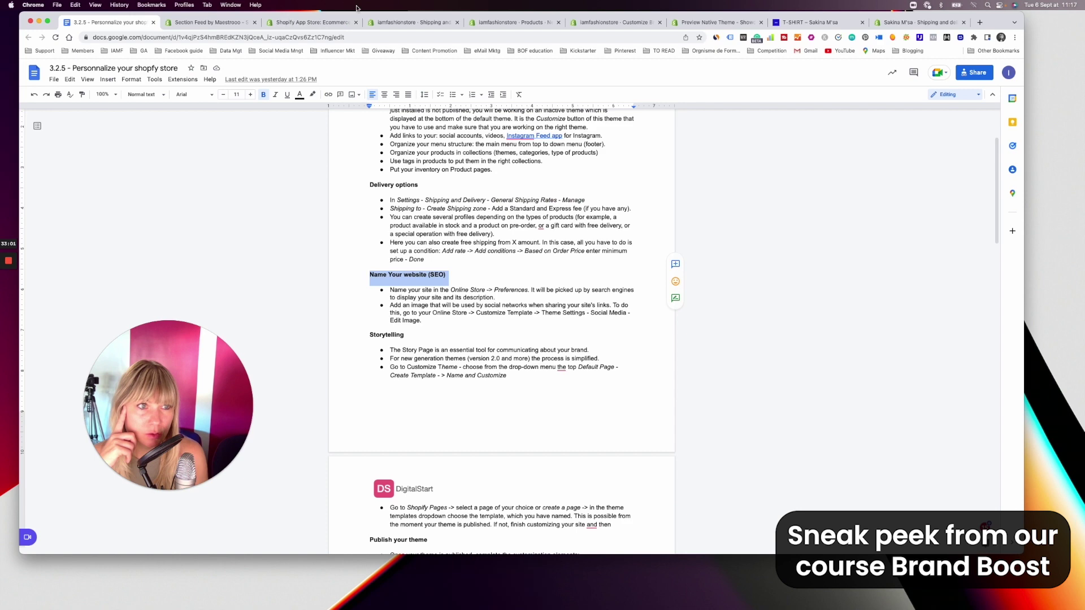
Step: Switch to the Shopify admin and open the online store's preferences at the homepage title field
{"action": "left_click", "coordinate": [511, 23]}
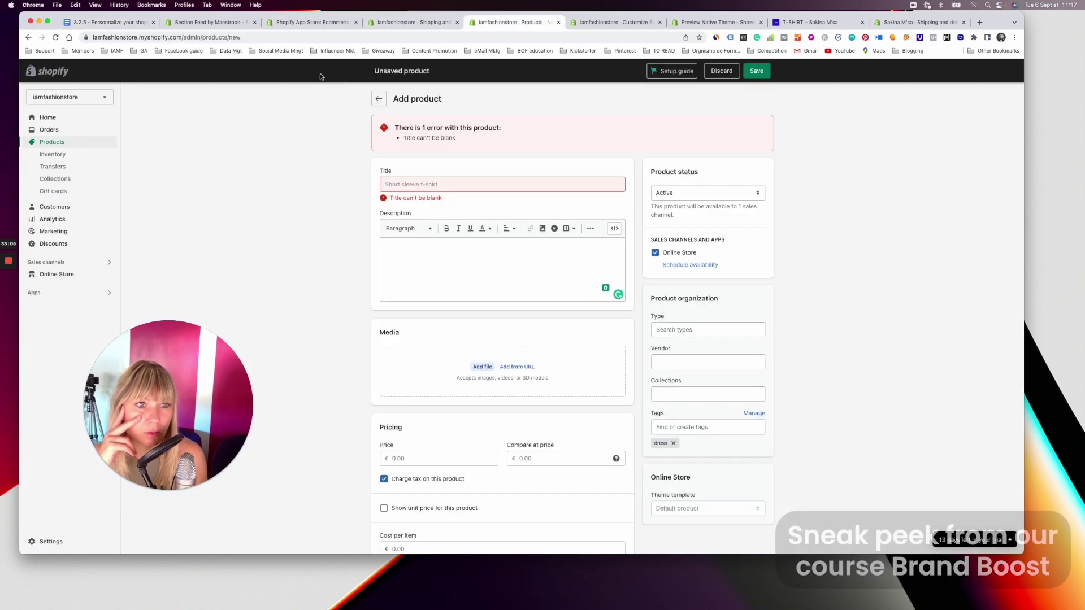
{"action": "left_click", "coordinate": [65, 275]}
{"action": "left_click", "coordinate": [623, 334]}
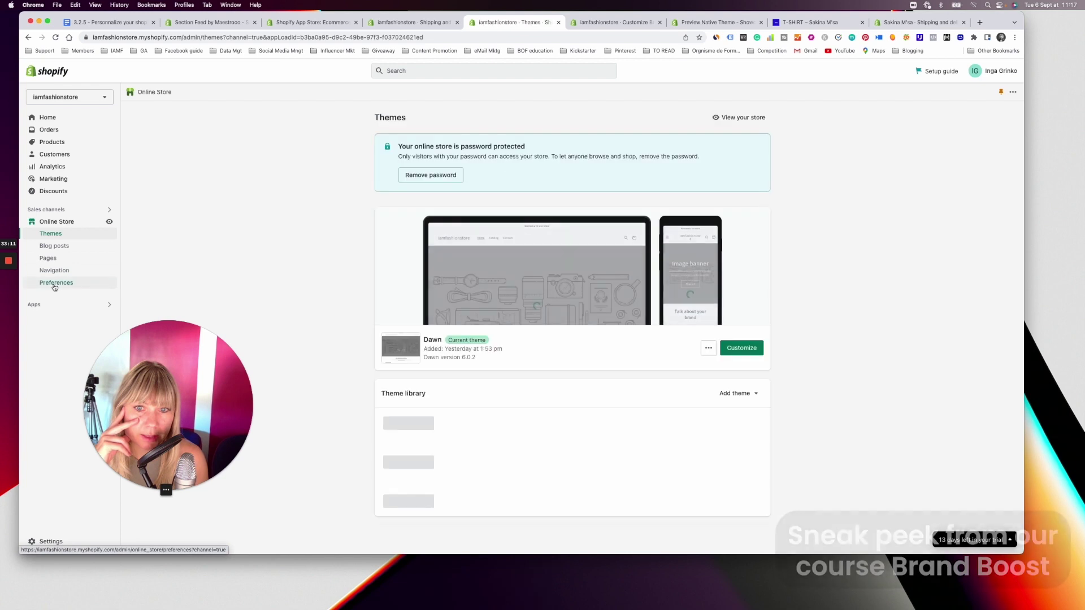
{"action": "left_click", "coordinate": [55, 284]}
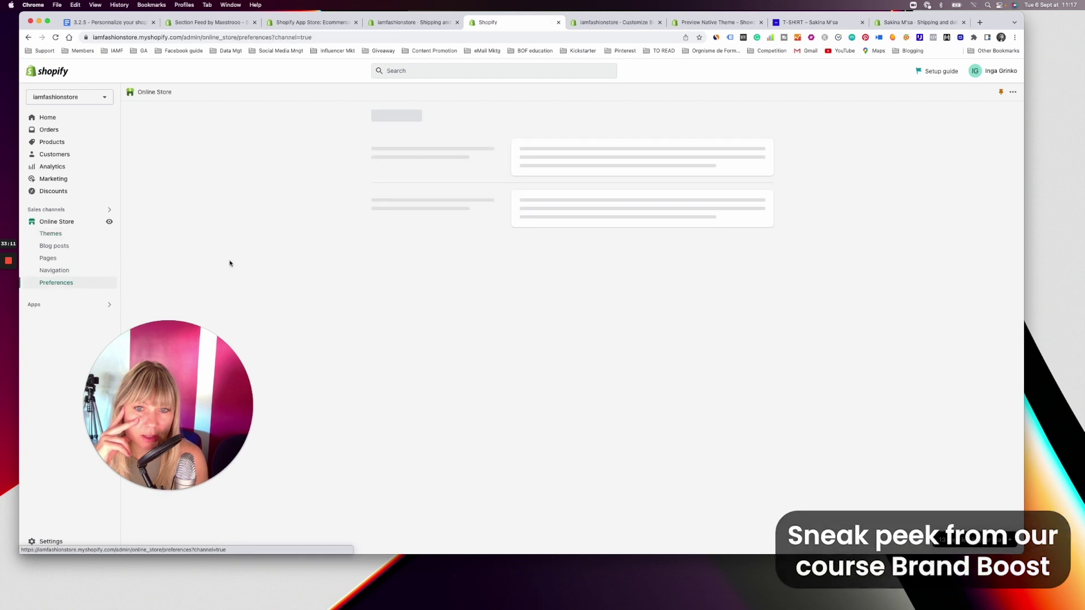
{"action": "left_click", "coordinate": [540, 160]}
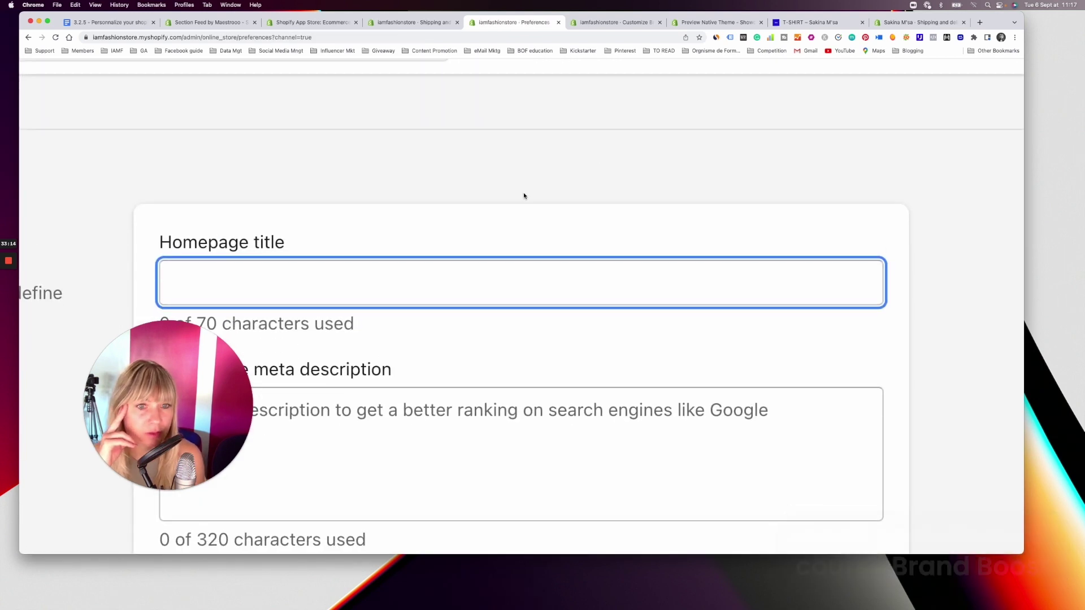
Step: Search Google for "meandem" in a new tab and highlight the meta description of the ME+EM homepage result
{"action": "key", "text": "super+t"}
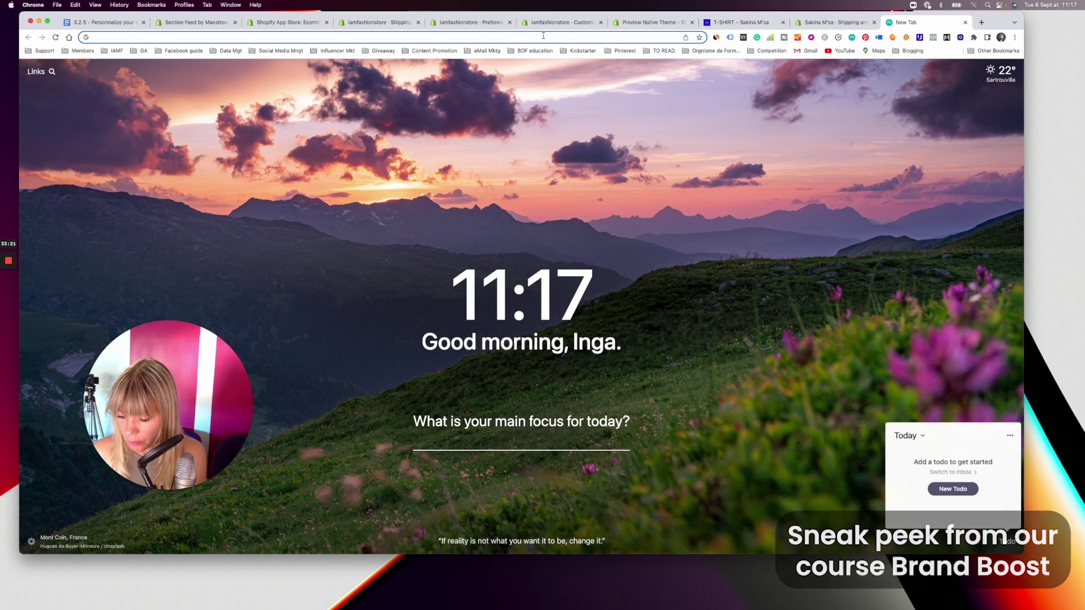
{"action": "type", "text": "meandem"}
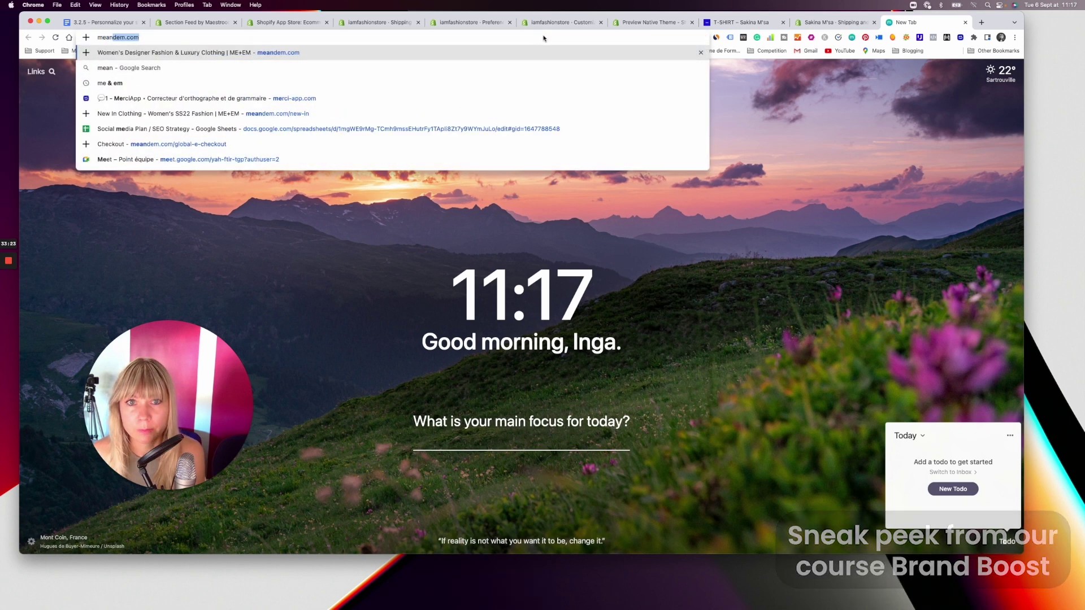
{"action": "key", "text": "Return"}
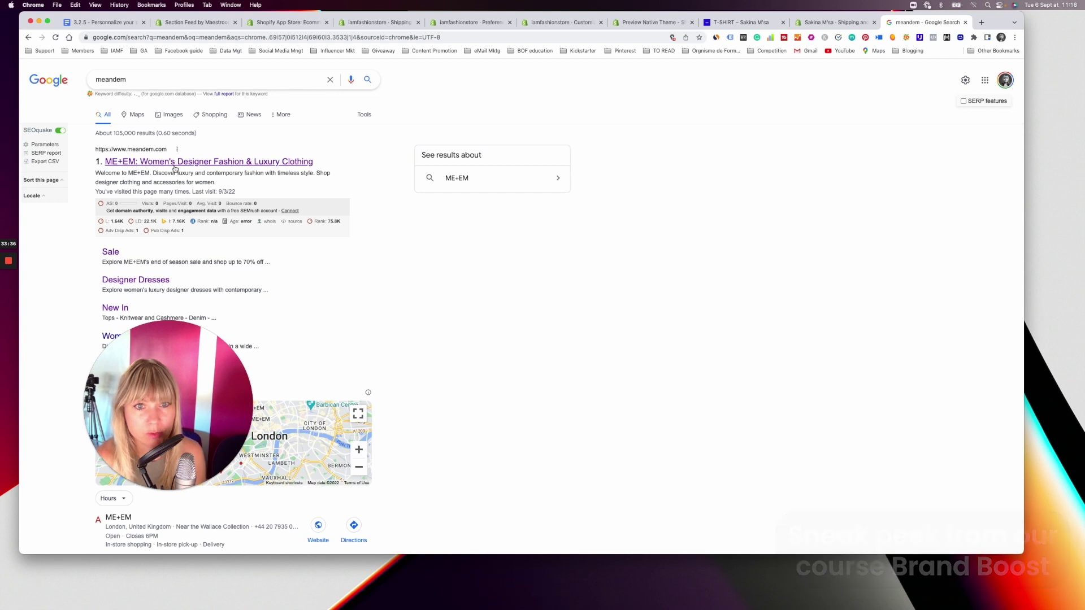
{"action": "left_click_drag", "start_coordinate": [94, 173], "coordinate": [228, 184]}
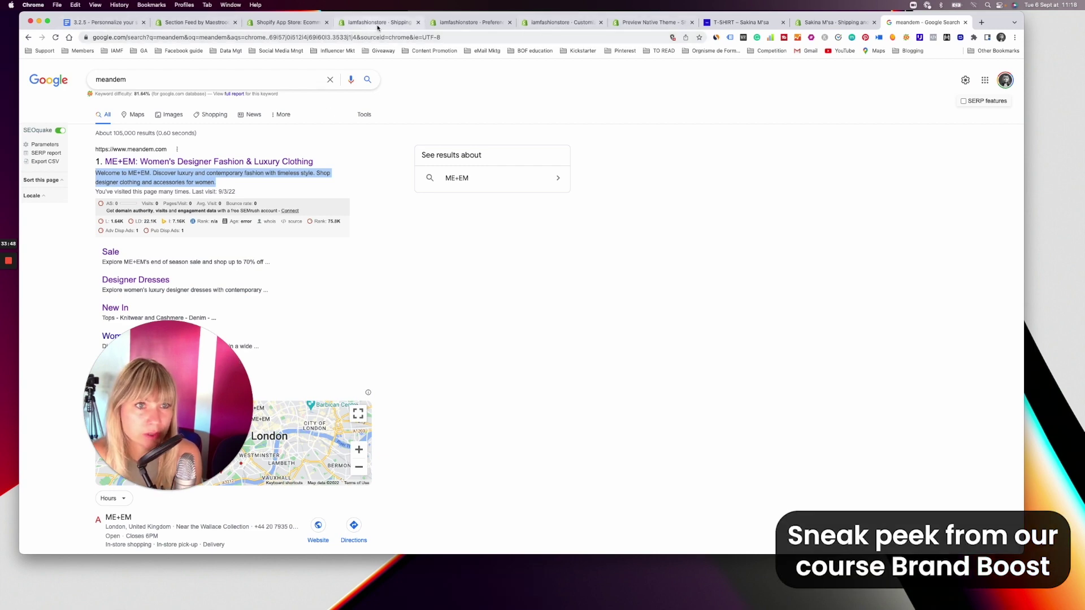
Step: Return to the store preferences and examine the homepage title, meta description, social sharing image and Google Analytics fields
{"action": "left_click", "coordinate": [624, 24]}
{"action": "left_click", "coordinate": [565, 23]}
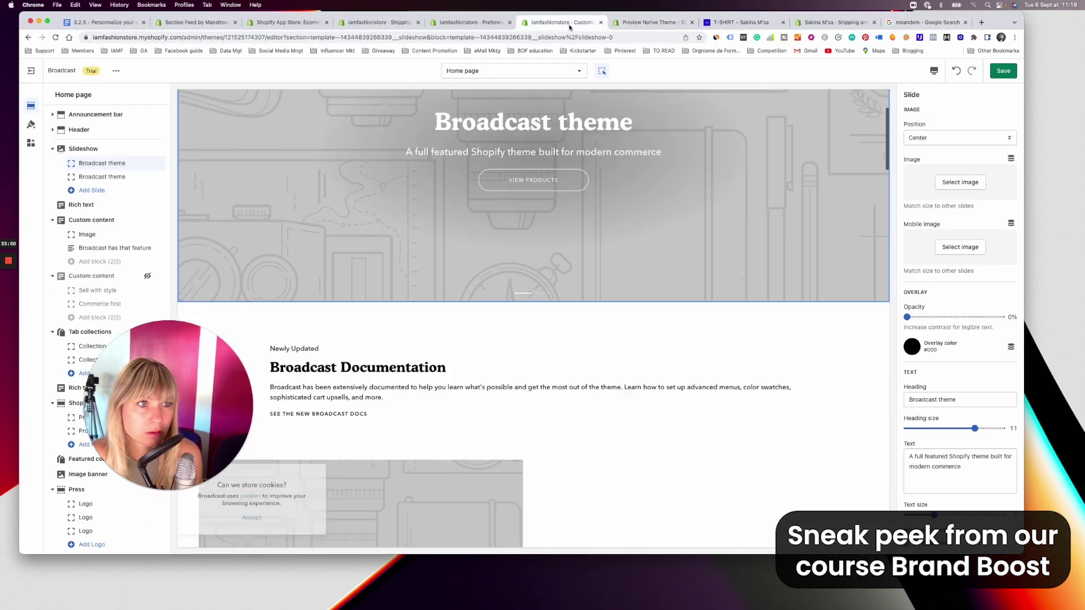
{"action": "left_click", "coordinate": [471, 23]}
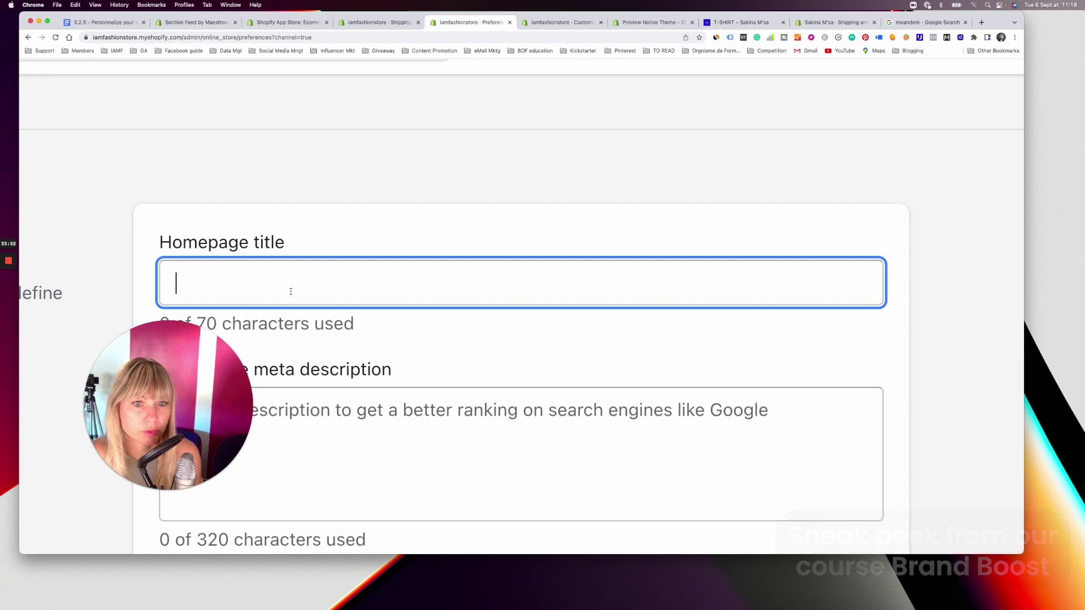
{"action": "key", "text": "ctrl+Up"}
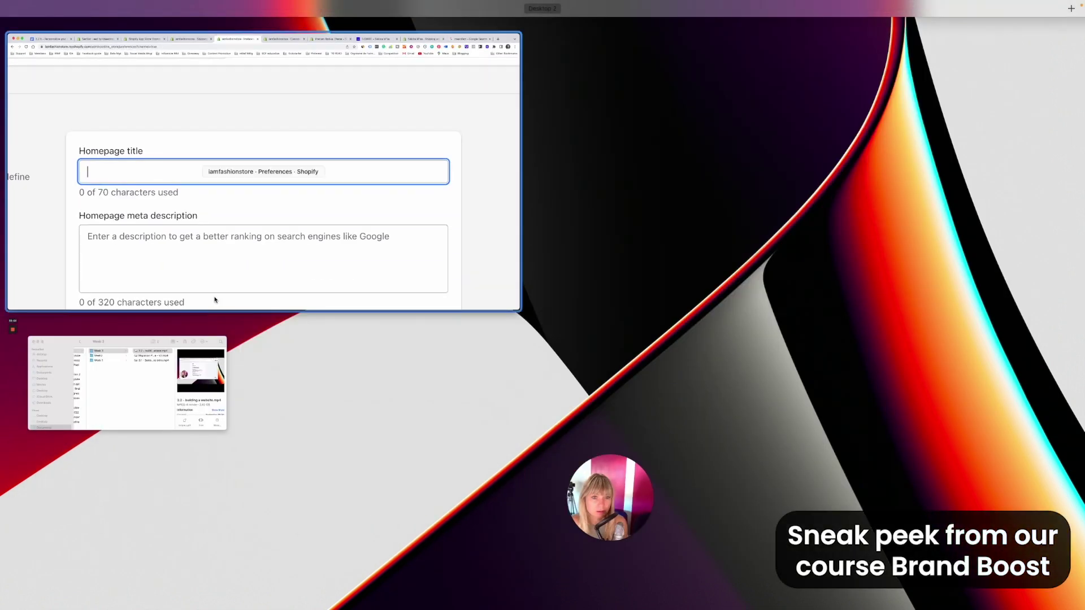
{"action": "left_click", "coordinate": [214, 300]}
{"action": "key", "text": "super+0"}
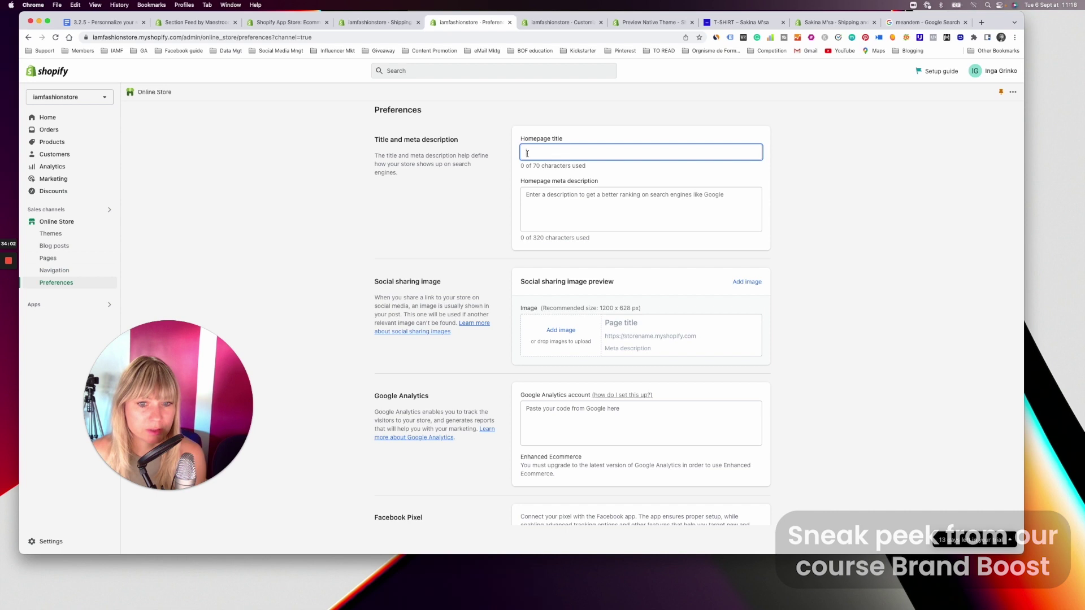
{"action": "left_click", "coordinate": [533, 194]}
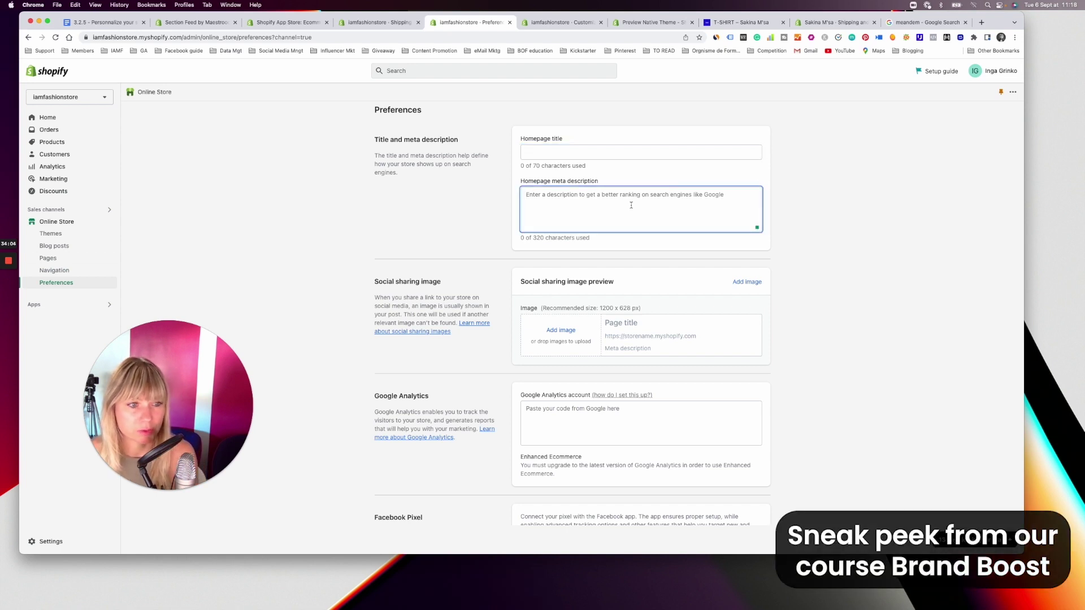
{"action": "scroll", "coordinate": [631, 205], "scroll_direction": "up", "scroll_amount": 1}
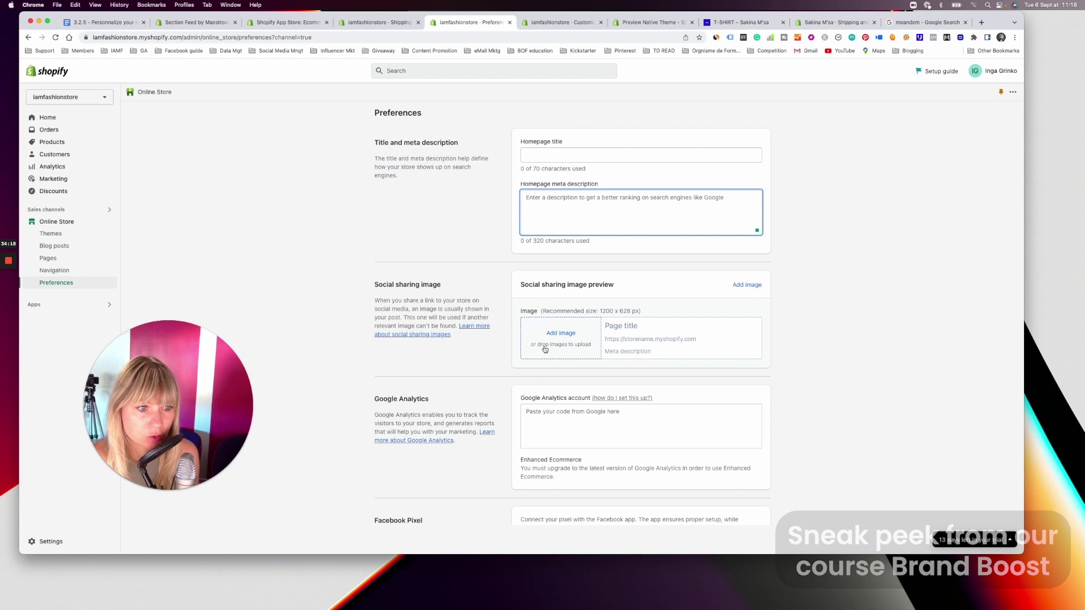
{"action": "left_click", "coordinate": [529, 411]}
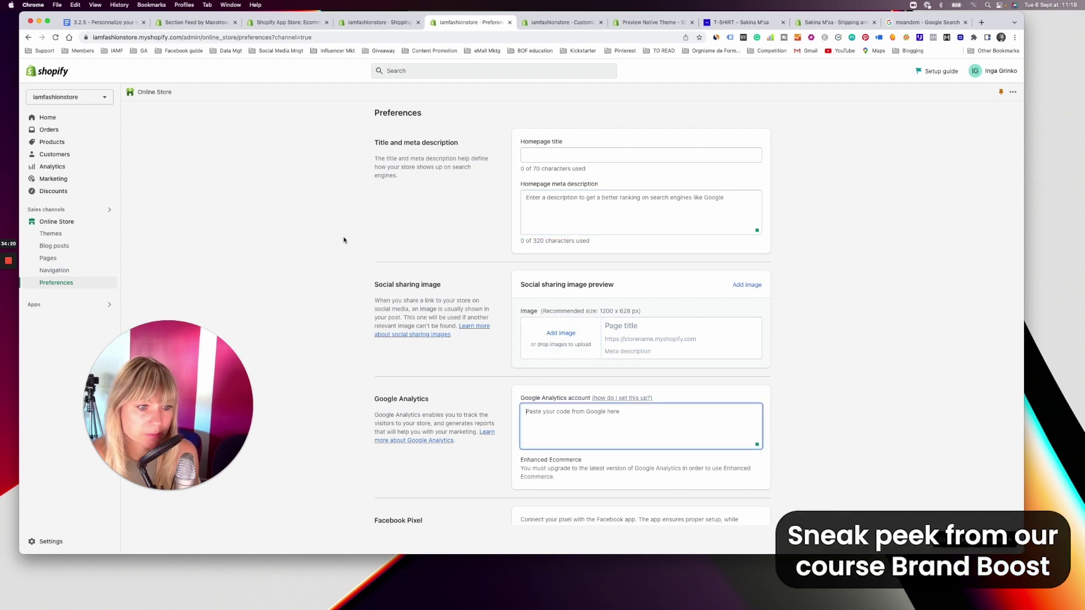
{"action": "scroll", "coordinate": [522, 411], "scroll_direction": "down", "scroll_amount": 5}
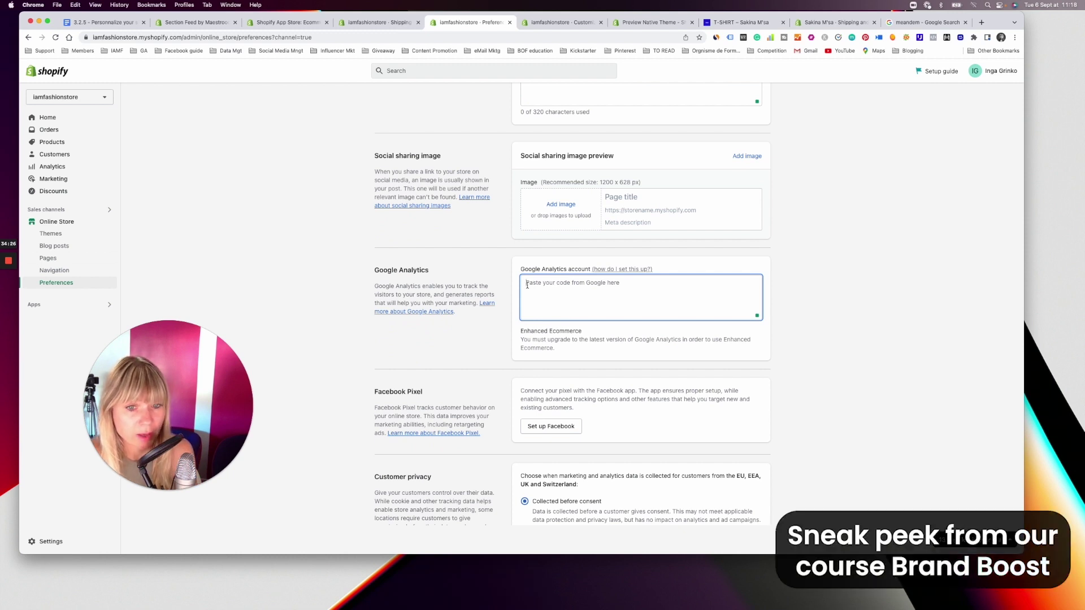
Step: Search Google for "google analytics" in a new tab and open the Google Analytics site
{"action": "left_click", "coordinate": [982, 22]}
{"action": "left_click", "coordinate": [501, 38]}
{"action": "type", "text": "google a"}
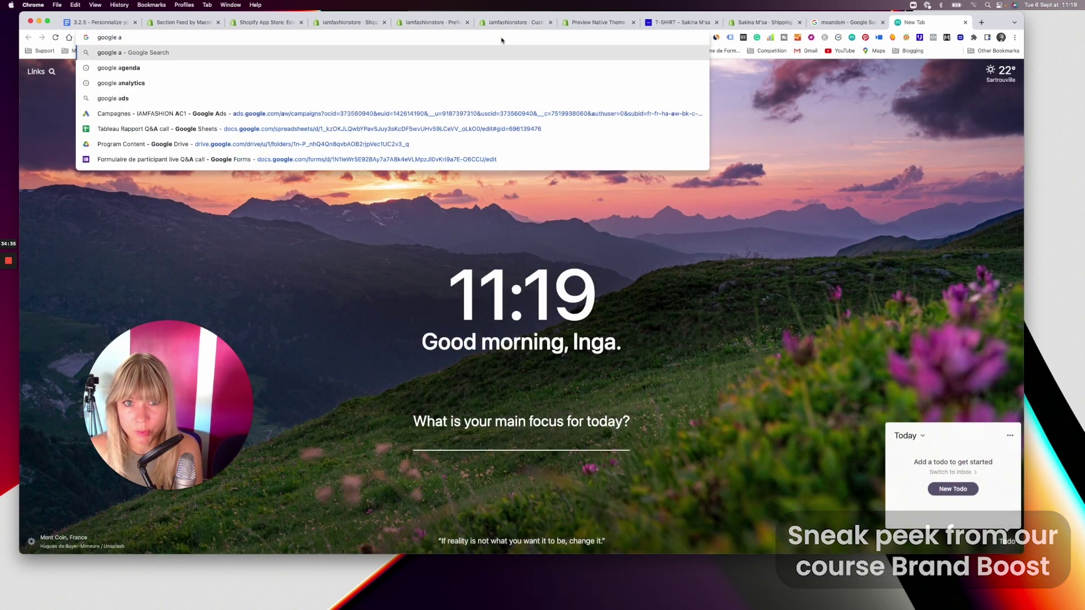
{"action": "key", "text": "Down"}
{"action": "key", "text": "Return"}
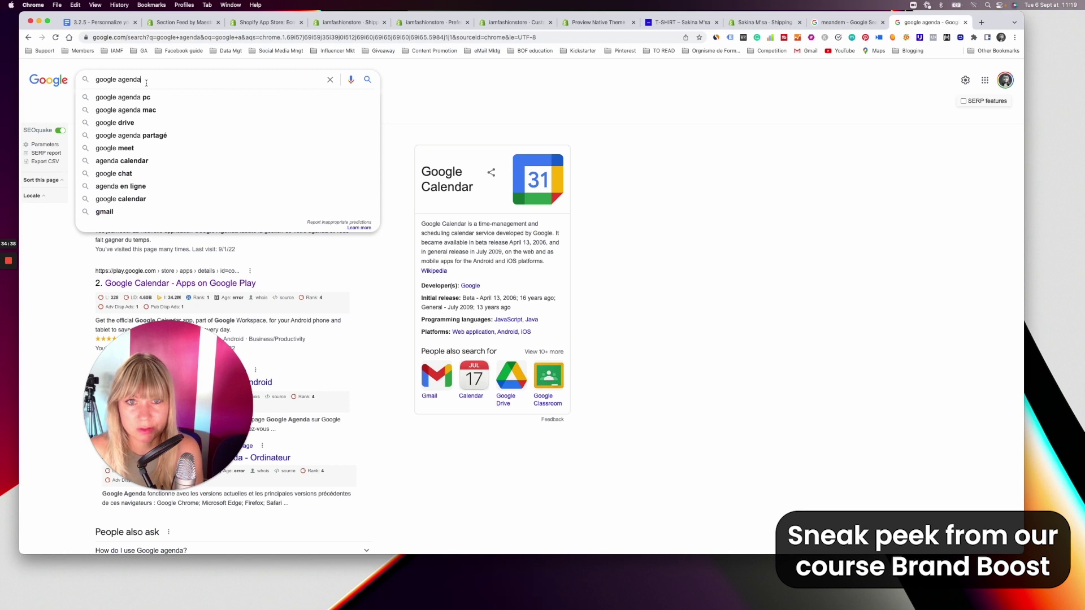
{"action": "left_click", "coordinate": [126, 121]}
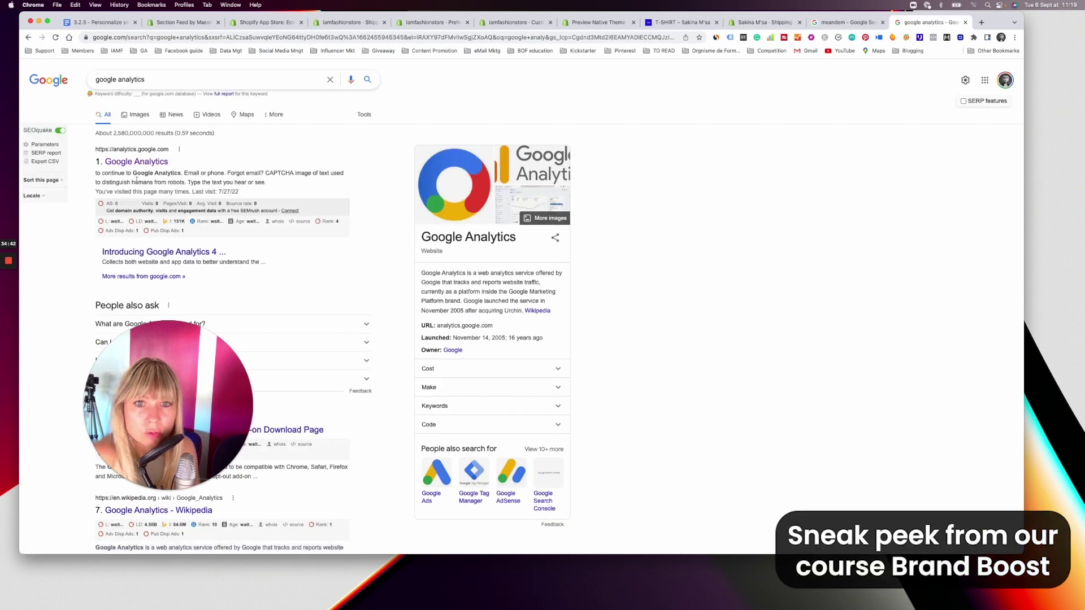
{"action": "left_click", "coordinate": [158, 162]}
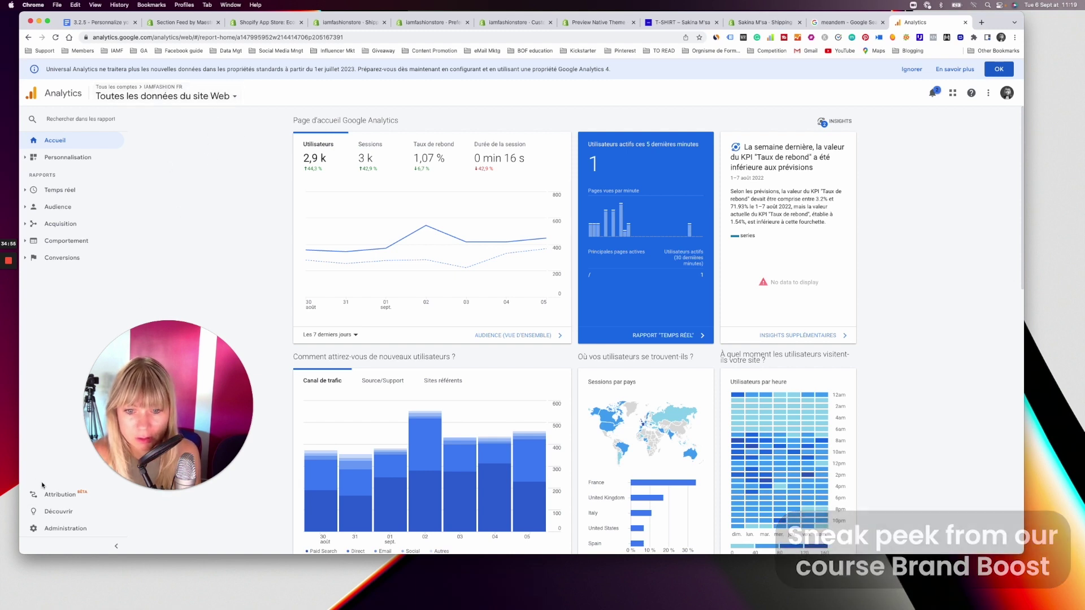
Step: Open the property settings of the IAMFASHION FR Universal Analytics property in the administration area and copy its tracking ID
{"action": "left_click", "coordinate": [62, 529]}
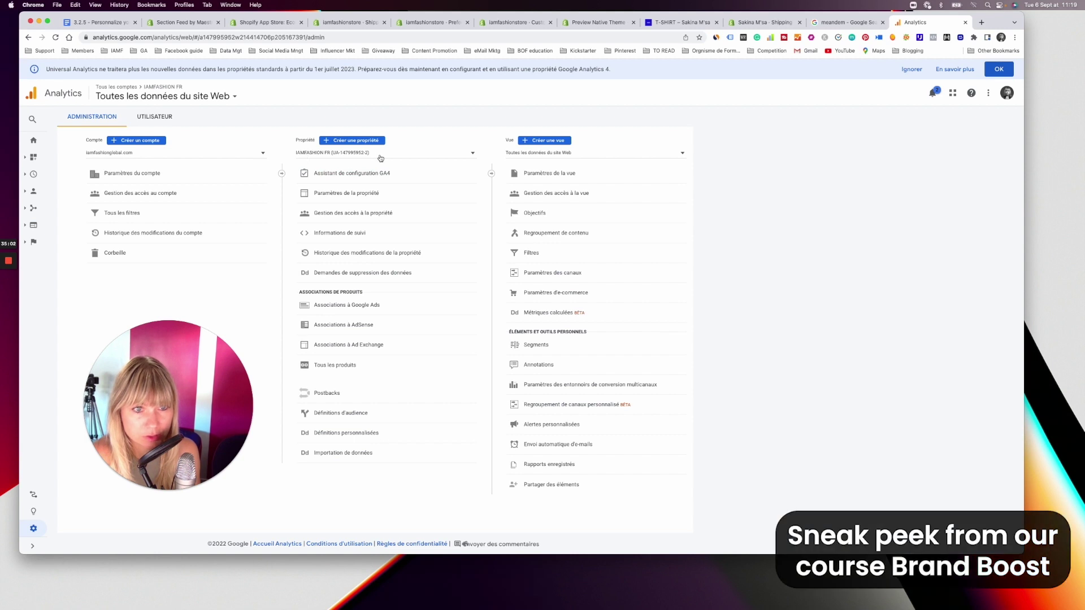
{"action": "left_click", "coordinate": [304, 157]}
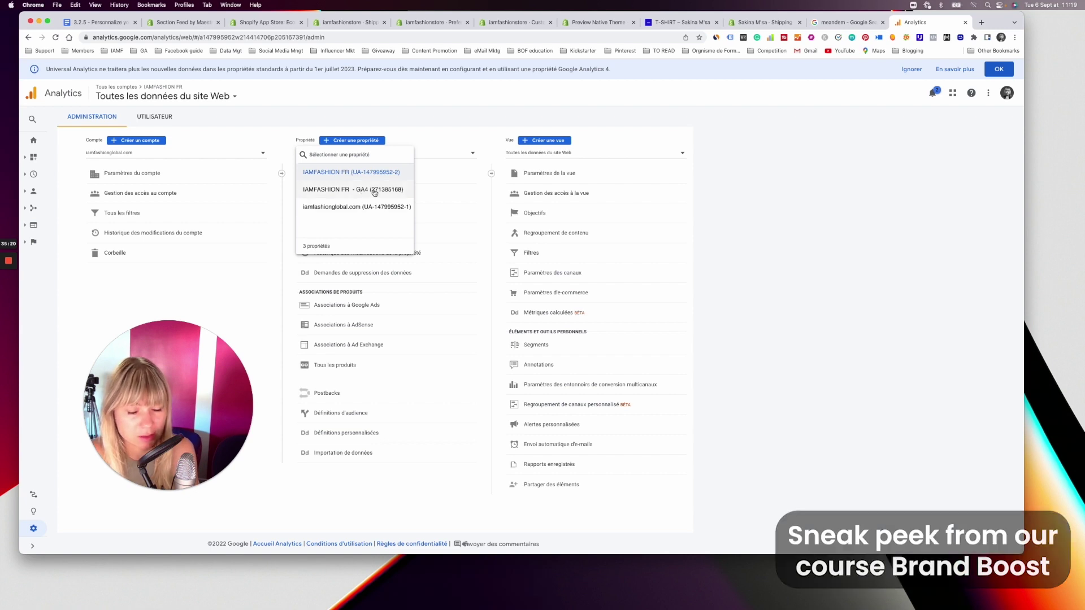
{"action": "left_click", "coordinate": [340, 176]}
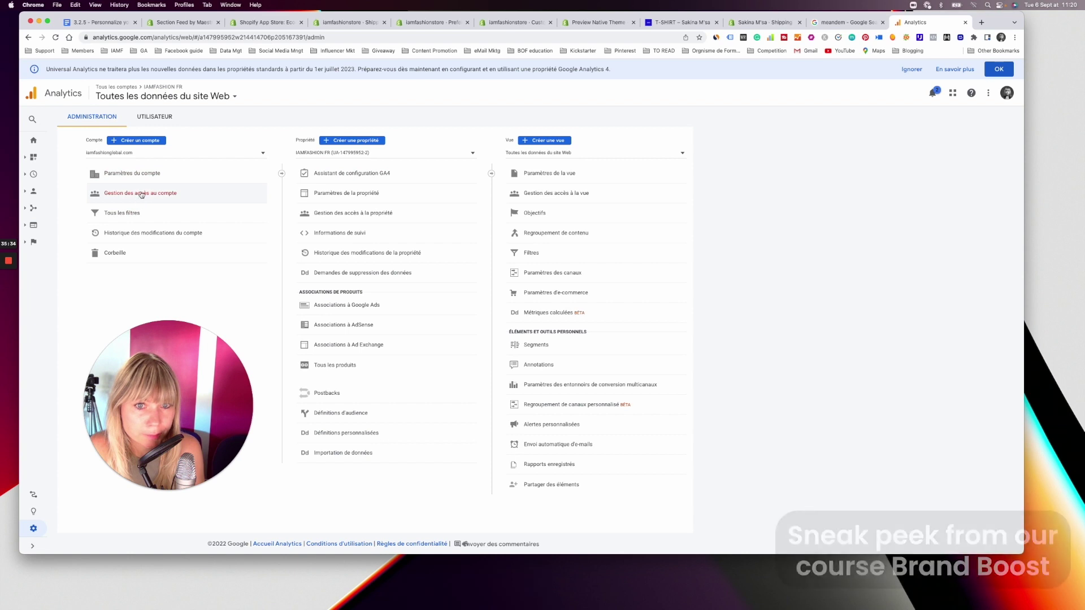
{"action": "left_click", "coordinate": [343, 193]}
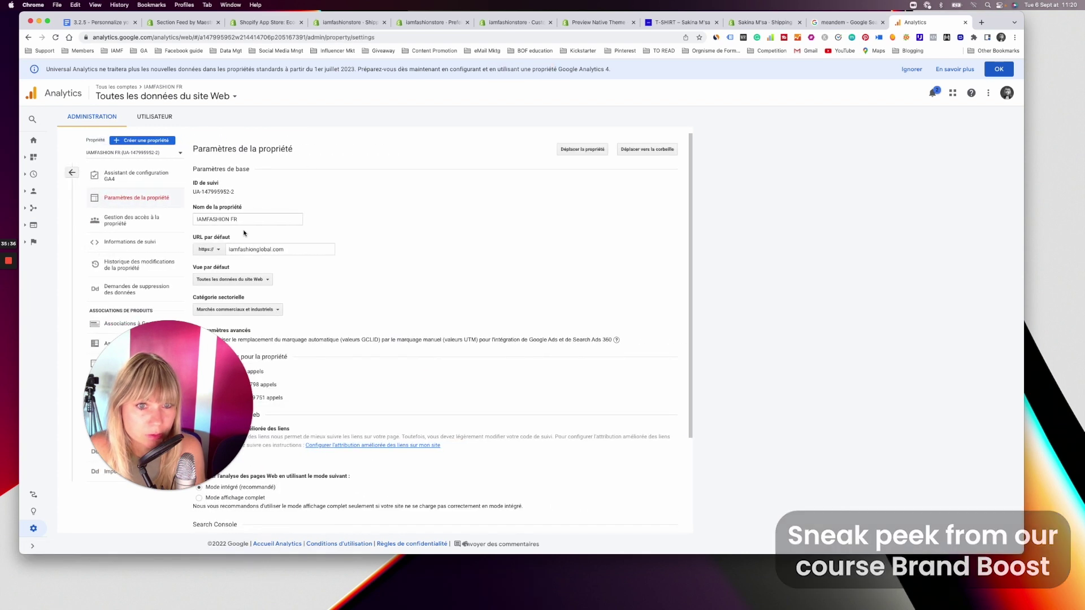
{"action": "left_click_drag", "start_coordinate": [236, 197], "coordinate": [199, 194]}
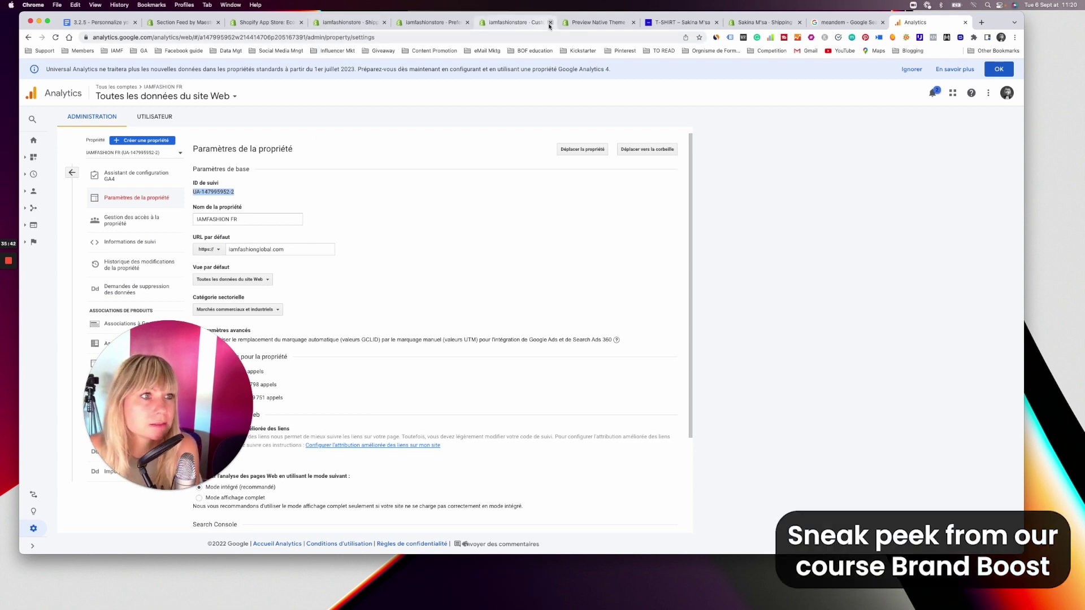
Step: Paste the tracking ID into the Google Analytics account field of the Shopify store preferences and save the settings
{"action": "left_click", "coordinate": [498, 24]}
{"action": "left_click", "coordinate": [440, 24]}
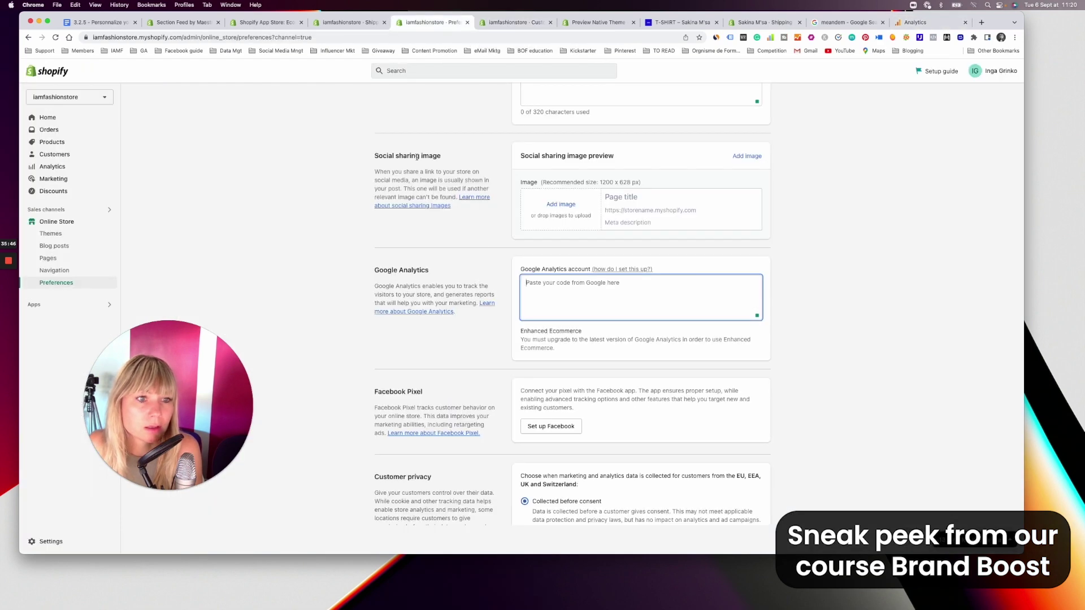
{"action": "key", "text": "super+v"}
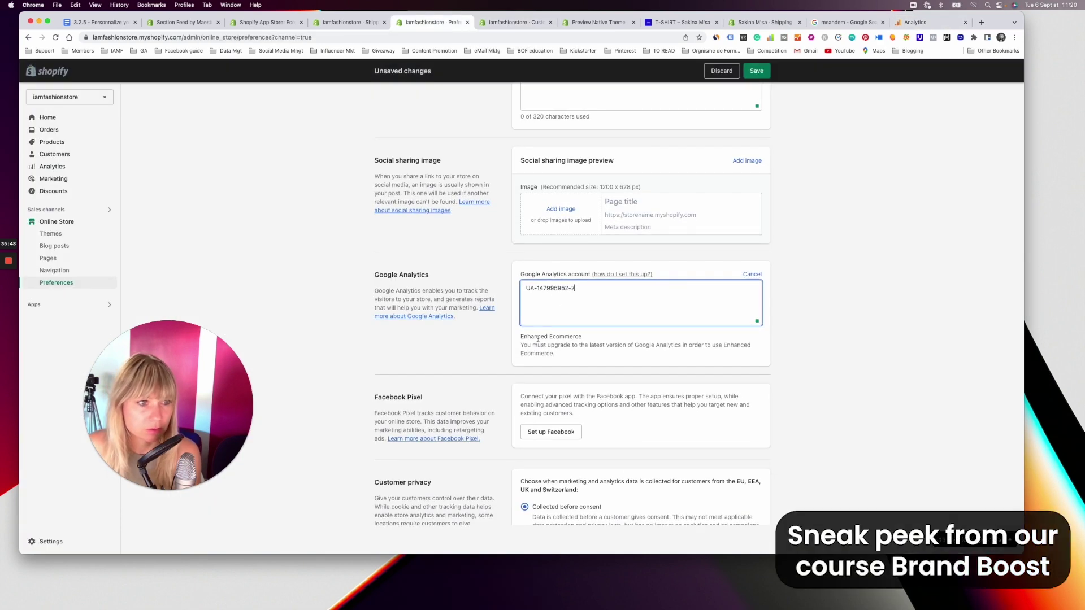
{"action": "scroll", "coordinate": [585, 388], "scroll_direction": "down", "scroll_amount": 3}
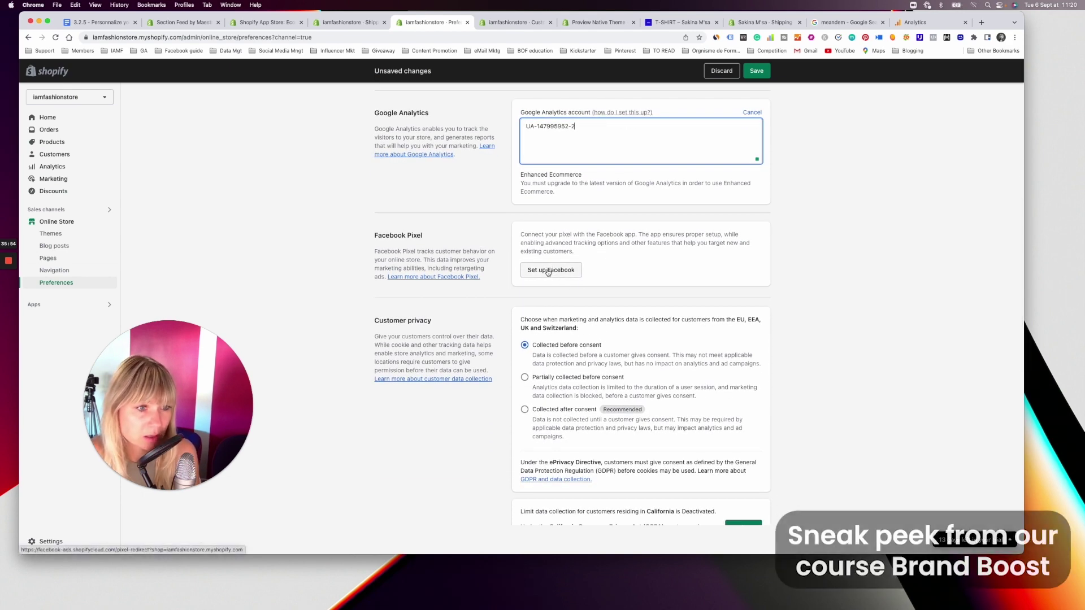
{"action": "scroll", "coordinate": [556, 280], "scroll_direction": "down", "scroll_amount": 5}
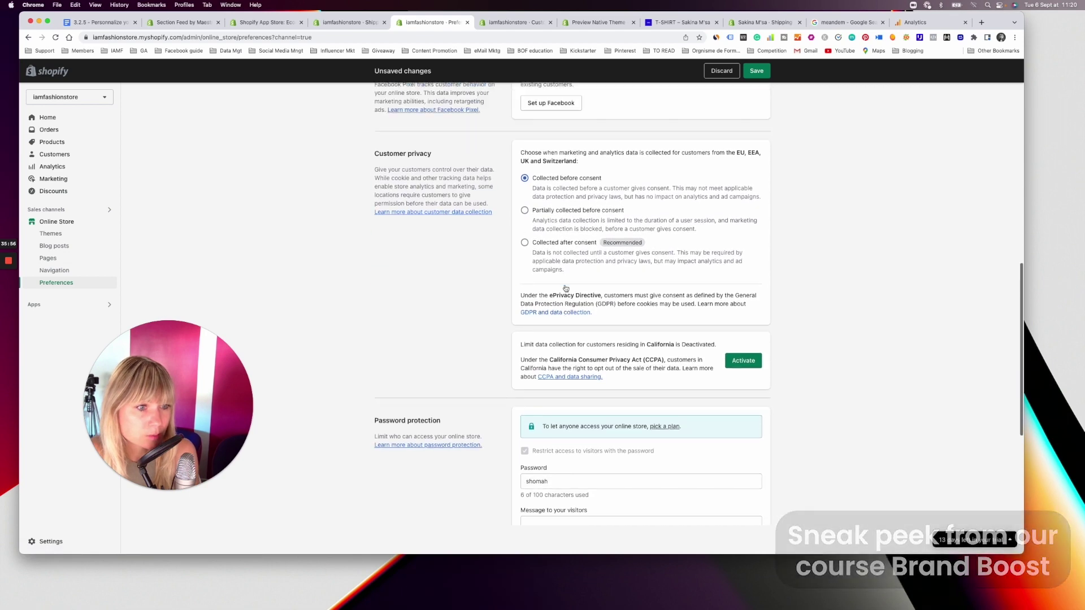
{"action": "scroll", "coordinate": [565, 288], "scroll_direction": "up", "scroll_amount": 4}
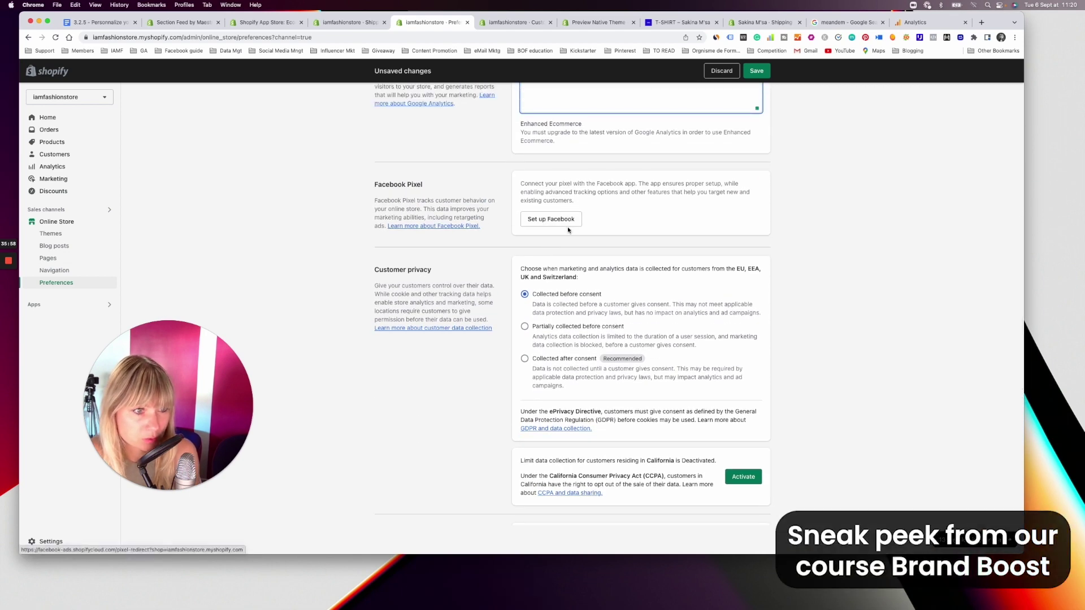
{"action": "left_click", "coordinate": [755, 72]}
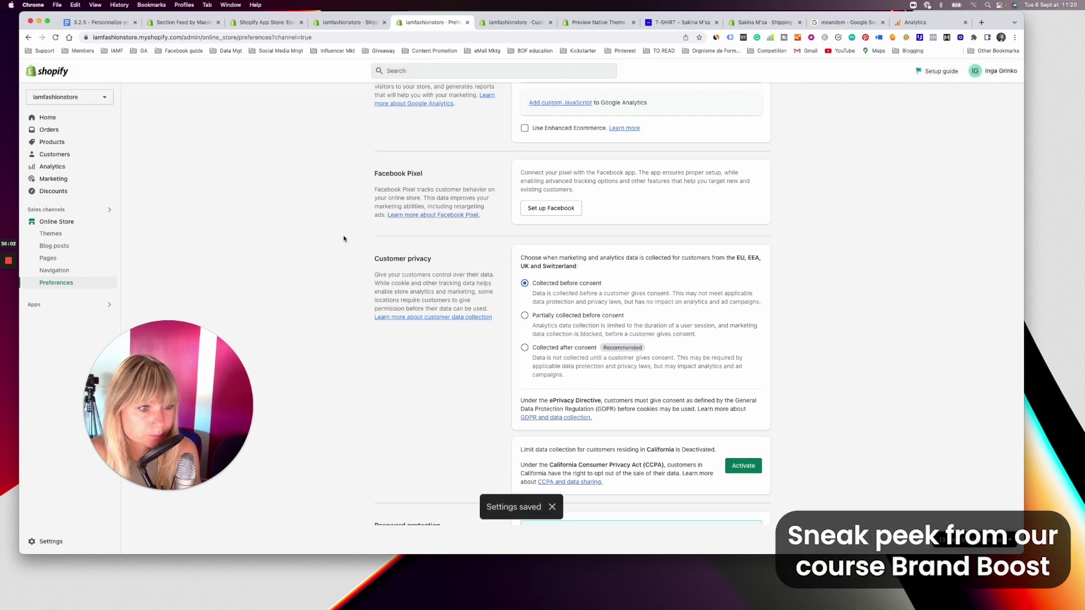
Step: Review the customer privacy, password protection and spam protection settings in the store preferences
{"action": "scroll", "coordinate": [525, 331], "scroll_direction": "down", "scroll_amount": 2}
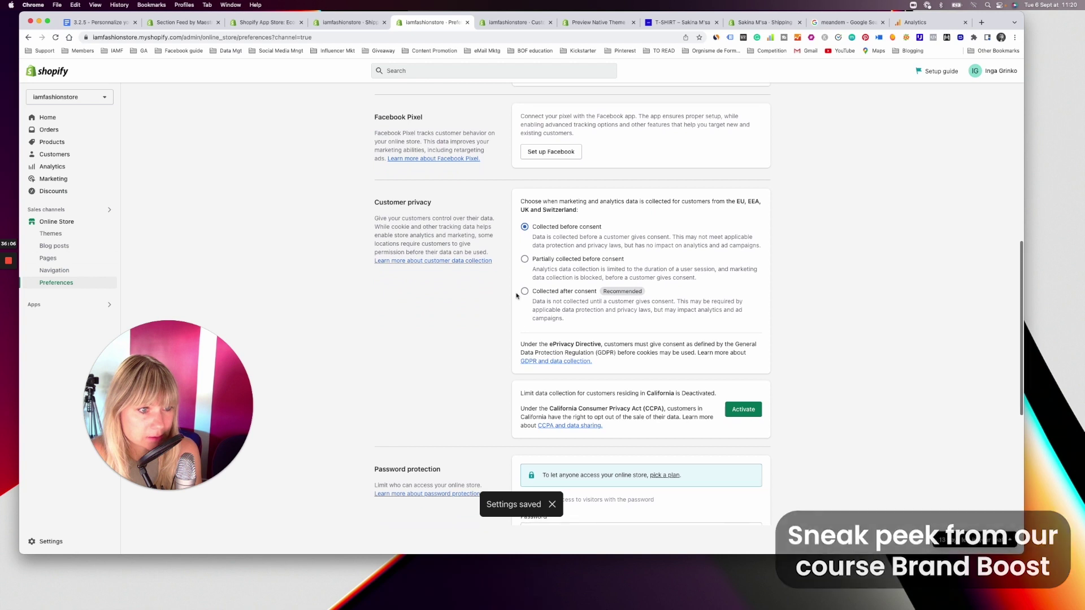
{"action": "scroll", "coordinate": [626, 410], "scroll_direction": "down", "scroll_amount": 5}
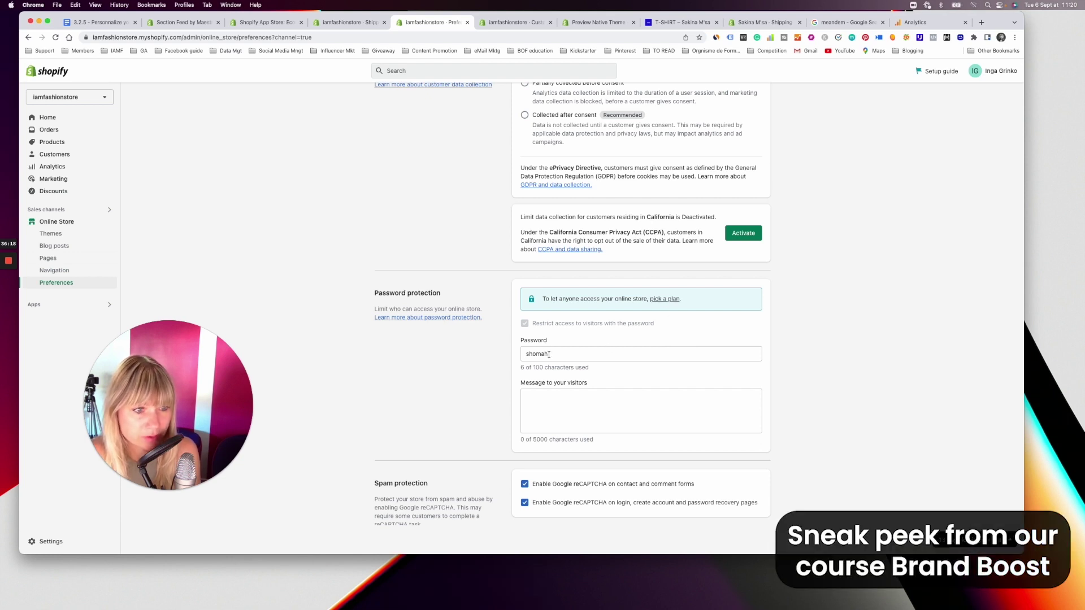
{"action": "scroll", "coordinate": [633, 449], "scroll_direction": "down", "scroll_amount": 4}
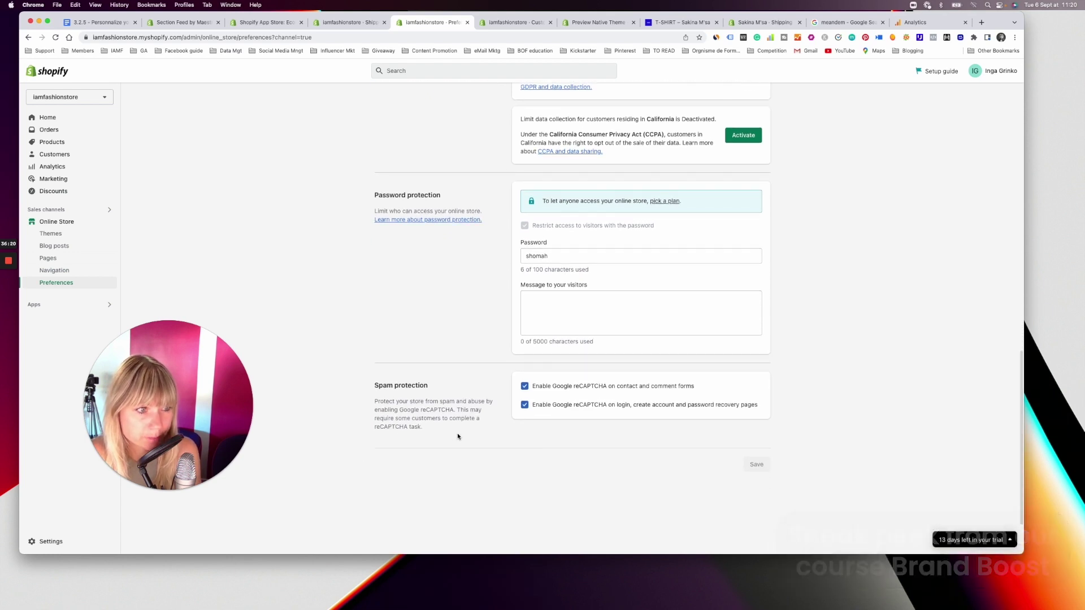
{"action": "scroll", "coordinate": [482, 292], "scroll_direction": "up", "scroll_amount": 4}
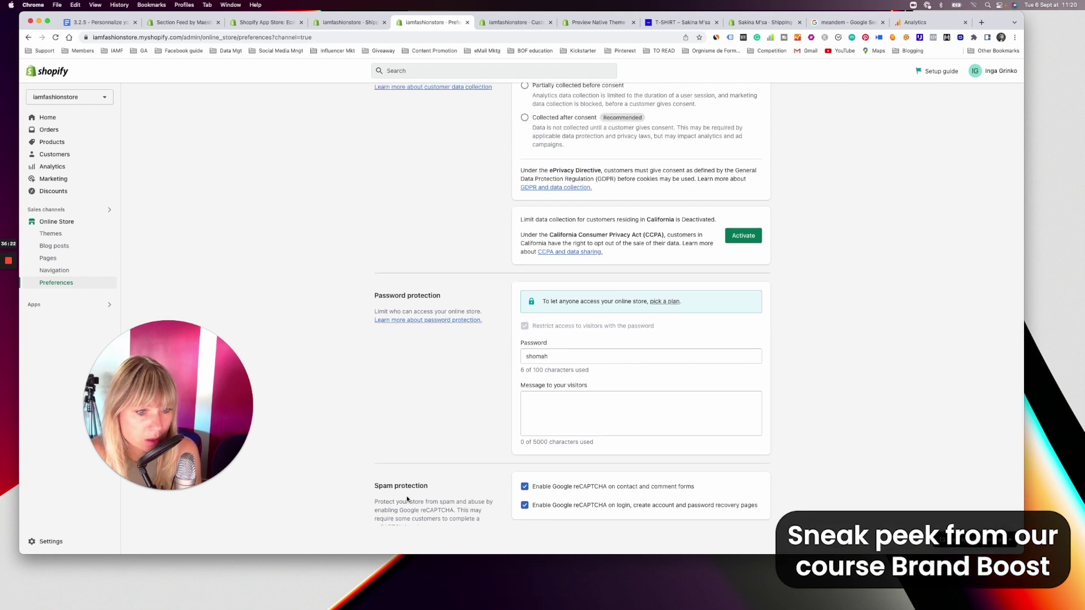
Step: Switch to the Google Docs cheatsheet "3.2.5 - Personalize your shopfy store" and review its Storytelling, Publish your theme and Product page sections
{"action": "scroll", "coordinate": [407, 499], "scroll_direction": "down", "scroll_amount": 4}
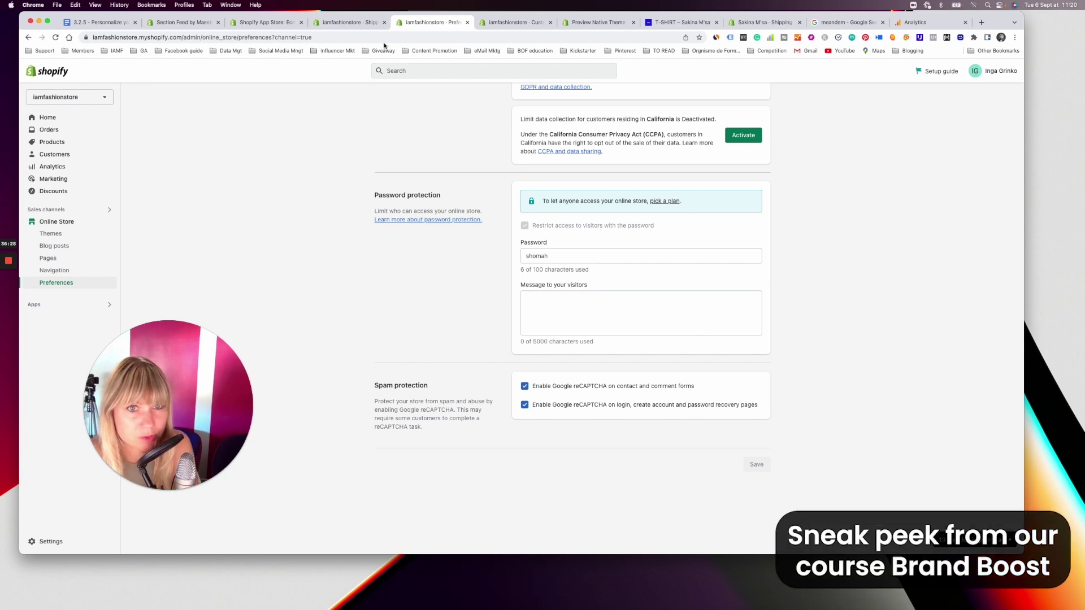
{"action": "key", "text": "super+1"}
{"action": "scroll", "coordinate": [388, 354], "scroll_direction": "down", "scroll_amount": 2}
{"action": "scroll", "coordinate": [387, 355], "scroll_direction": "down", "scroll_amount": 5}
{"action": "scroll", "coordinate": [385, 167], "scroll_direction": "up", "scroll_amount": 2}
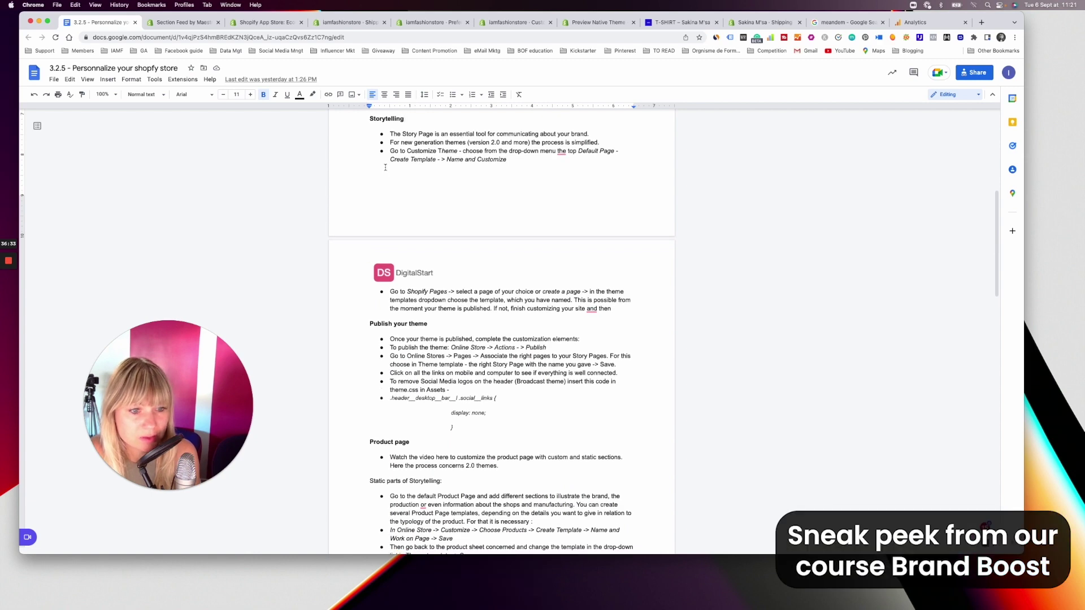
{"action": "scroll", "coordinate": [387, 213], "scroll_direction": "up", "scroll_amount": 2}
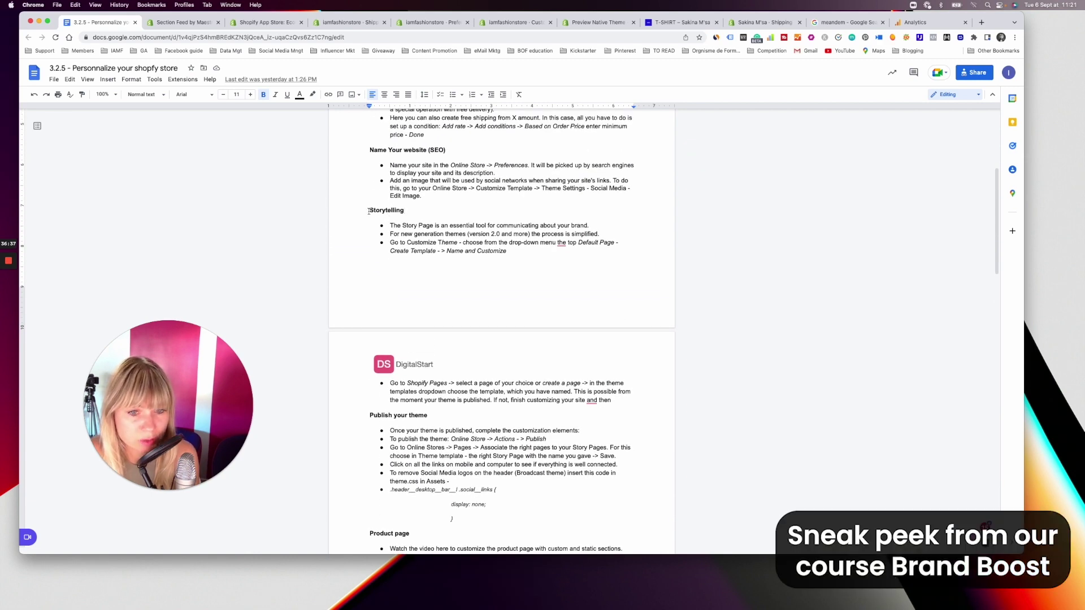
{"action": "left_click_drag", "start_coordinate": [368, 210], "coordinate": [428, 212]}
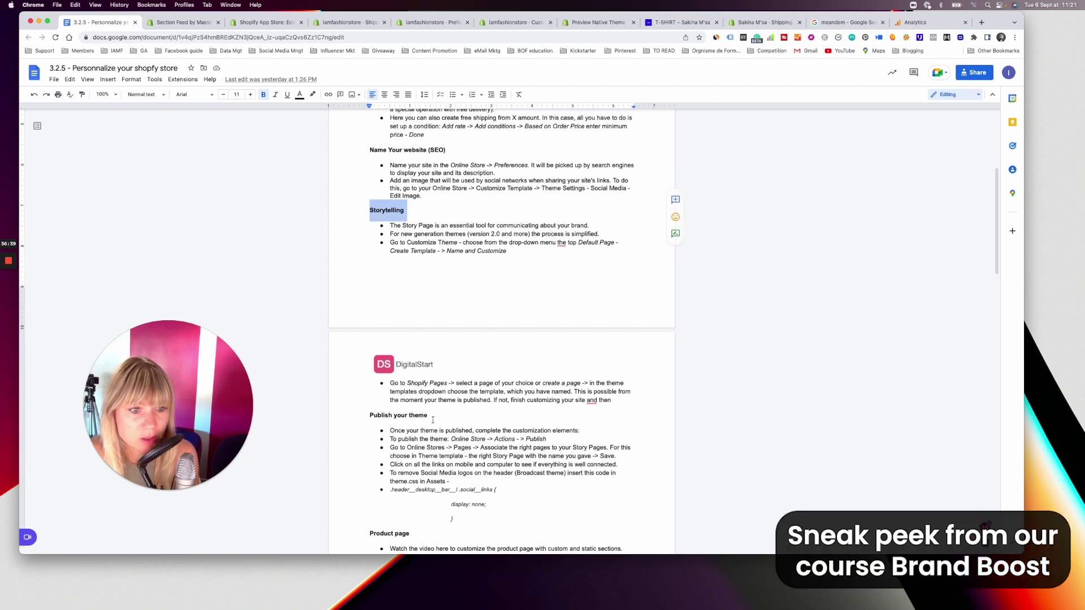
{"action": "left_click_drag", "start_coordinate": [433, 418], "coordinate": [370, 416]}
{"action": "scroll", "coordinate": [417, 446], "scroll_direction": "down", "scroll_amount": 3}
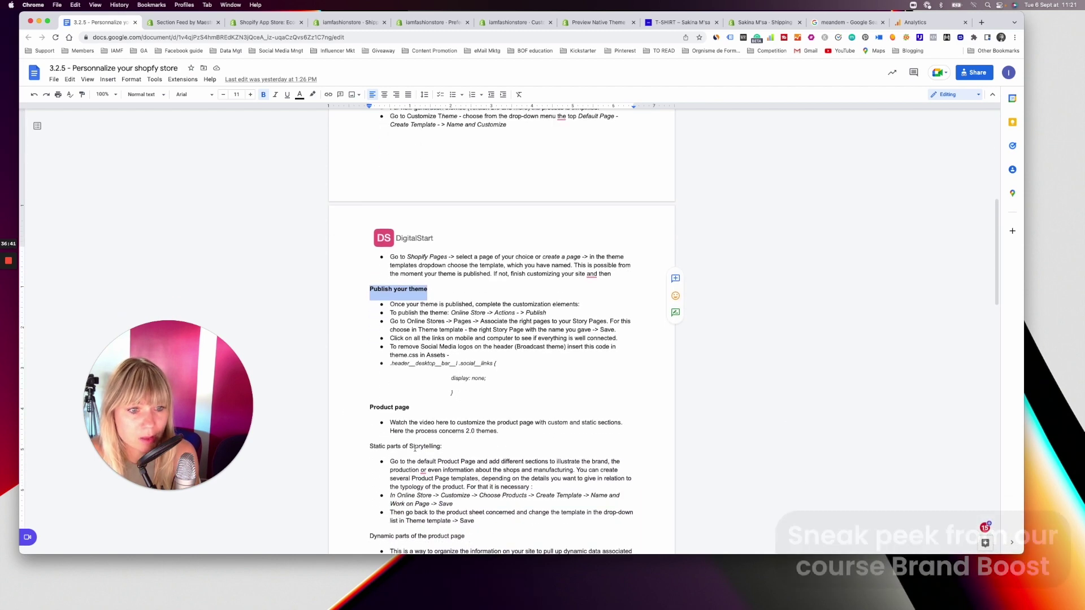
{"action": "left_click_drag", "start_coordinate": [411, 405], "coordinate": [369, 407]}
{"action": "scroll", "coordinate": [439, 507], "scroll_direction": "down", "scroll_amount": 8}
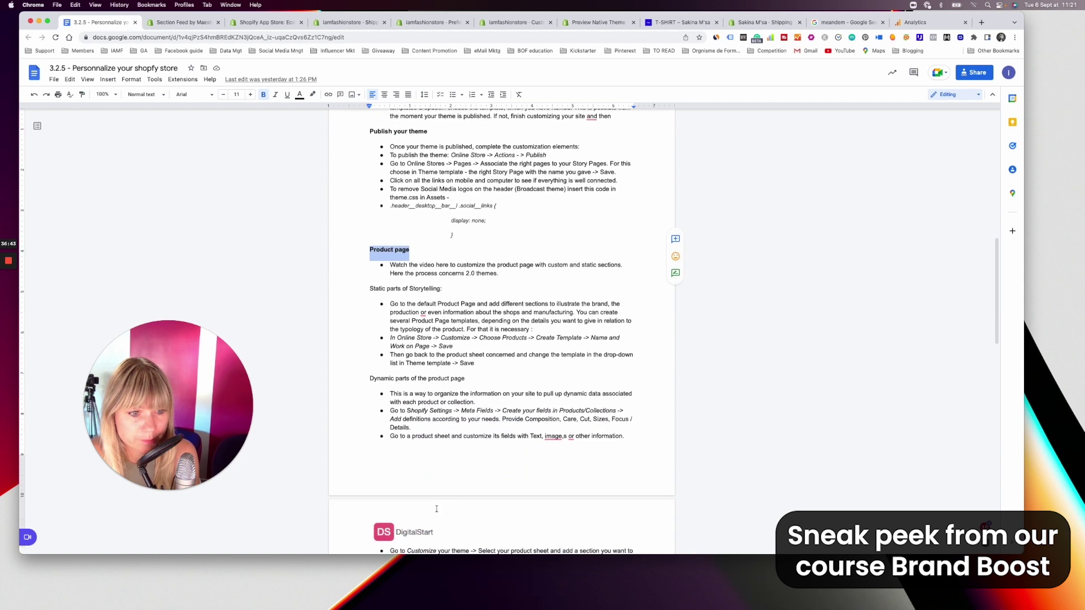
Step: Skim the cheatsheet's domain migration and Checkout page sections, then return to the Product page section
{"action": "scroll", "coordinate": [440, 507], "scroll_direction": "down", "scroll_amount": 8}
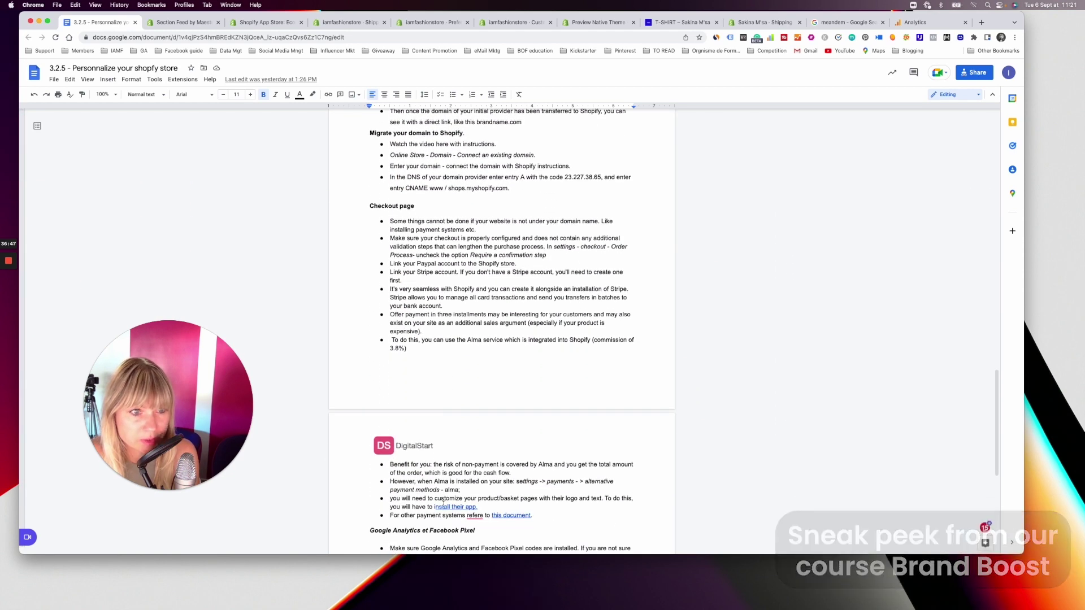
{"action": "scroll", "coordinate": [443, 502], "scroll_direction": "up", "scroll_amount": 2}
{"action": "scroll", "coordinate": [447, 334], "scroll_direction": "up", "scroll_amount": 9}
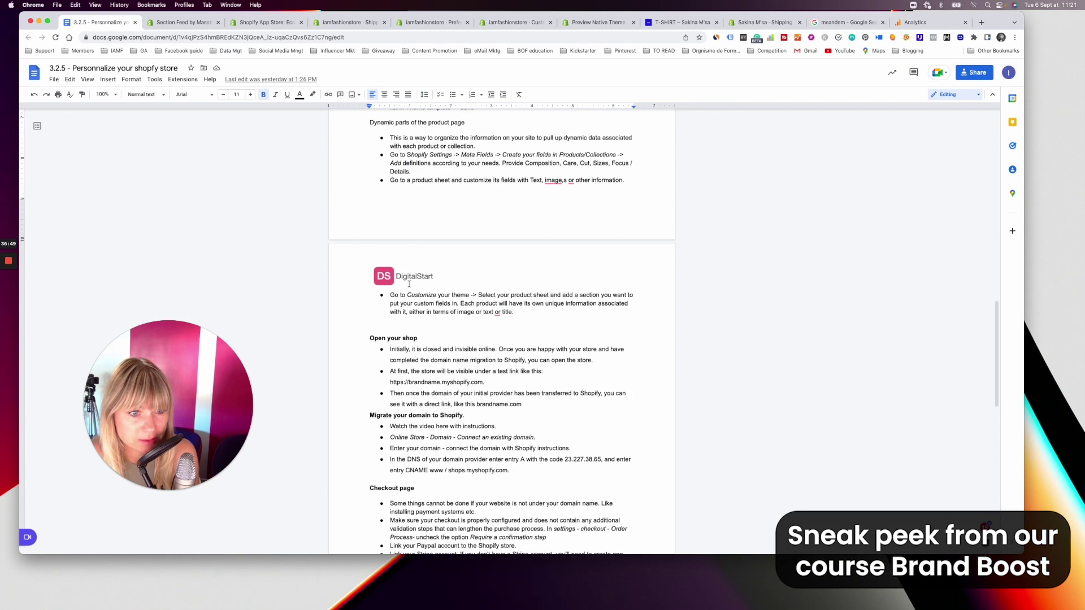
{"action": "scroll", "coordinate": [437, 320], "scroll_direction": "up", "scroll_amount": 2}
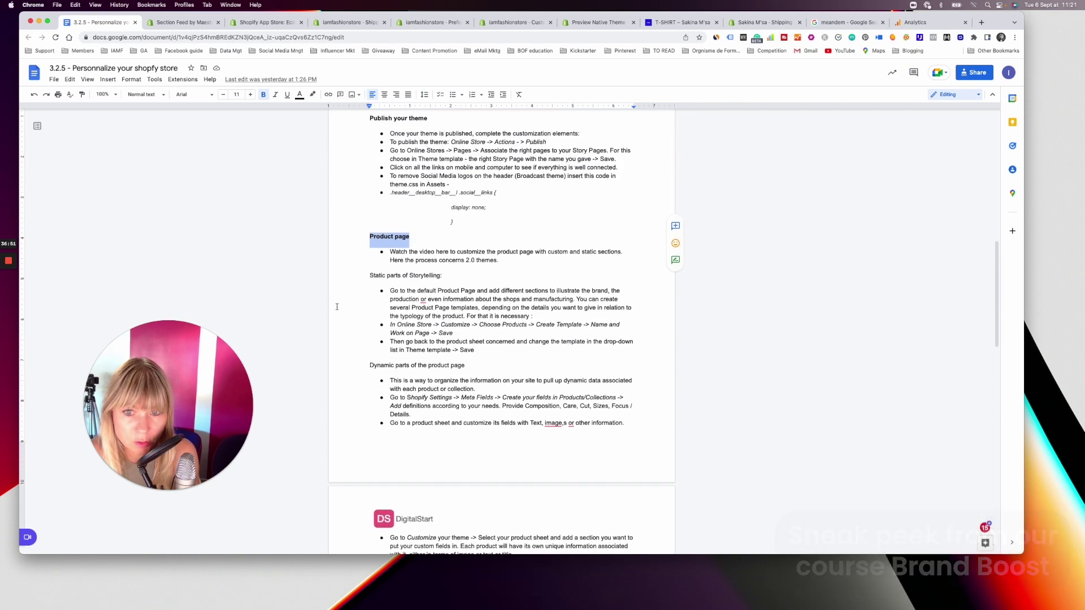